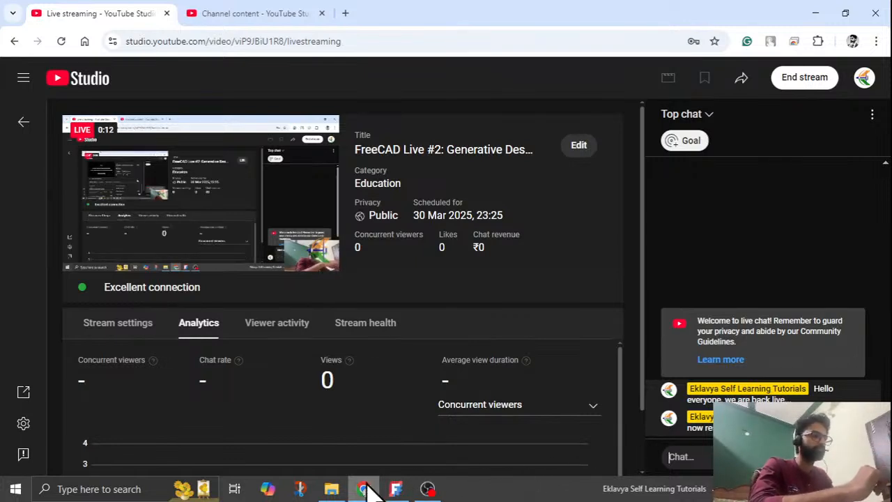
mouse_move(367, 487)
left_click(394, 489)
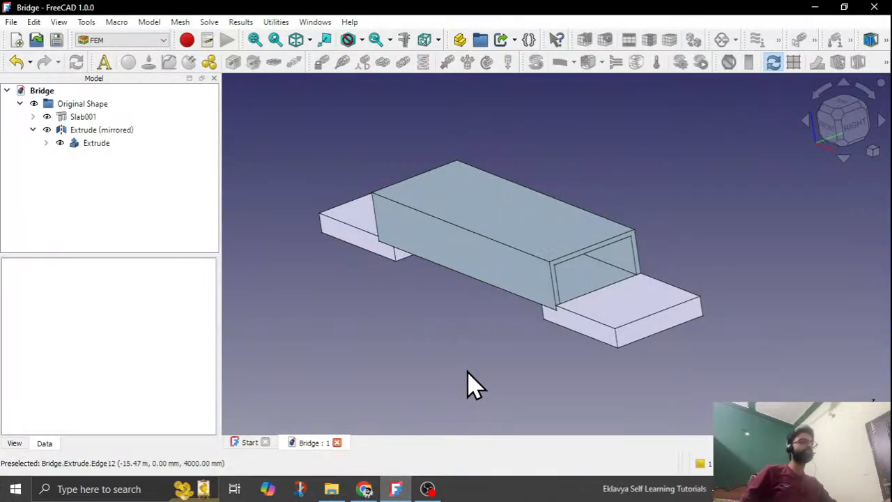
left_click(430, 490)
left_click(365, 489)
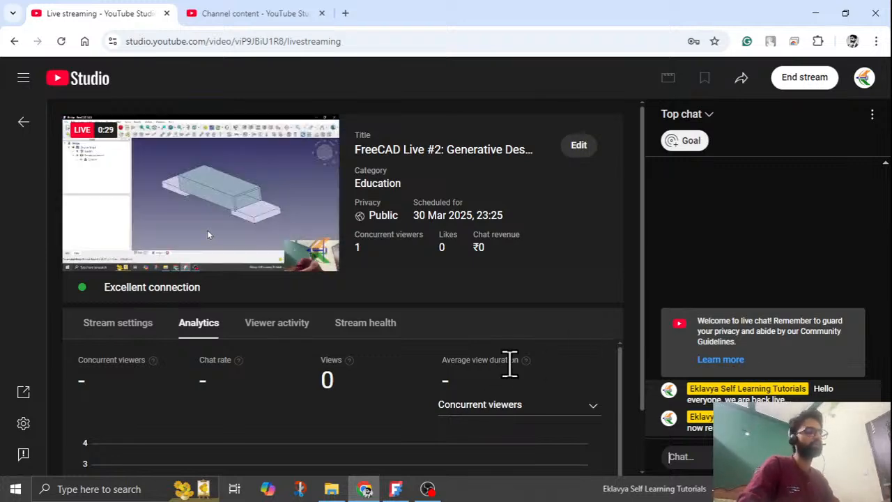
left_click(397, 489)
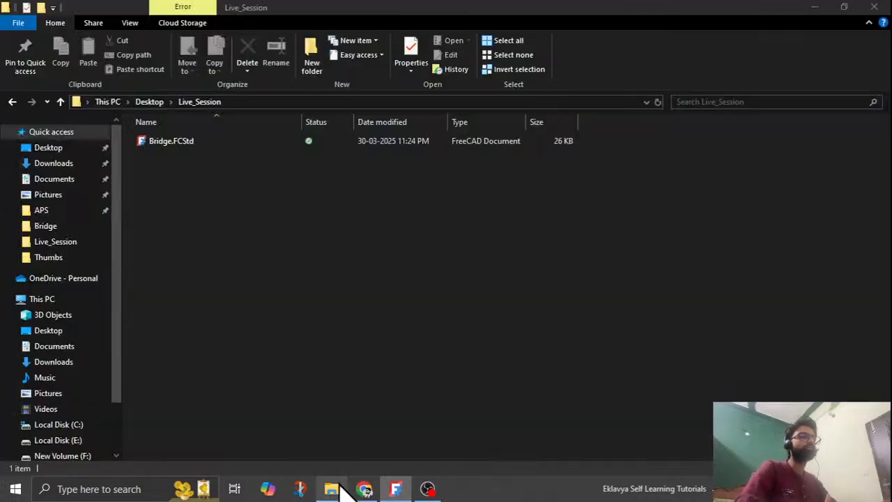
left_click(333, 489)
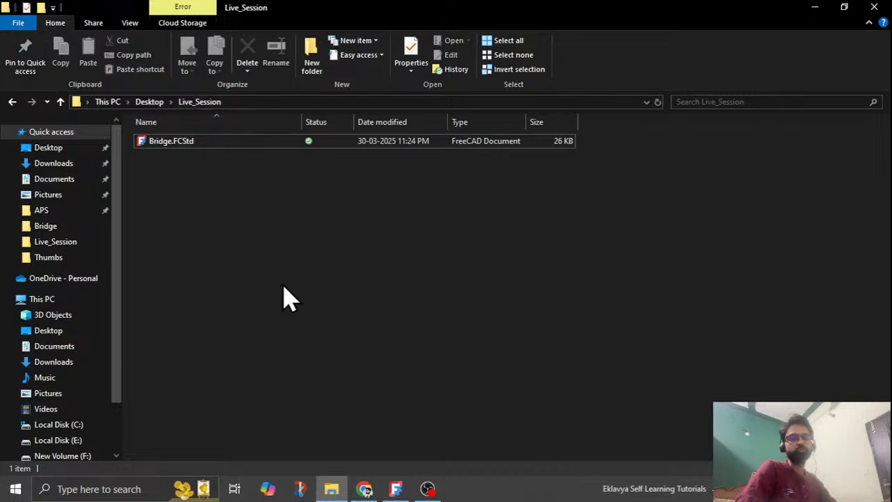
left_click(364, 489)
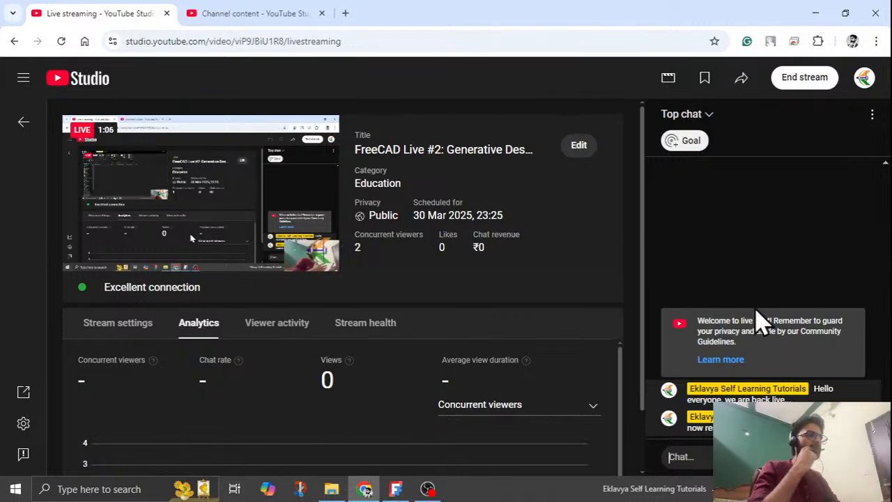
left_click(813, 14)
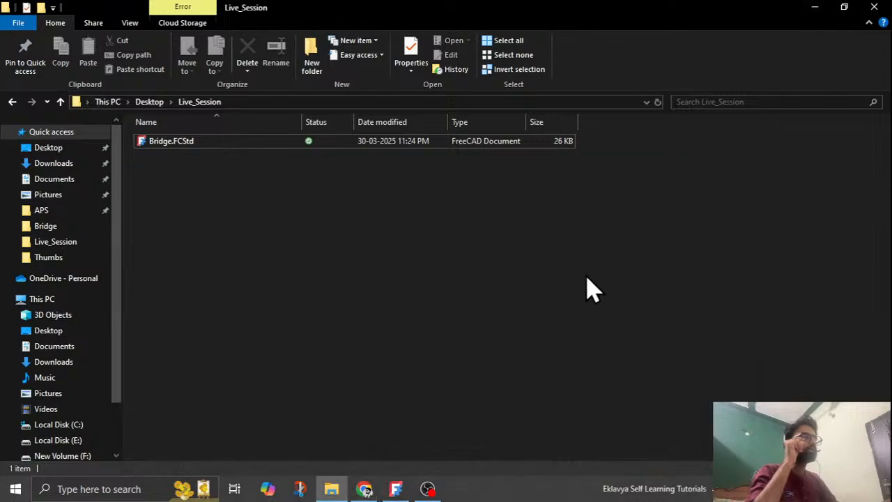
Step: Switch to FreeCAD and execute the user macro beso_fc_gui.py
left_click(397, 489)
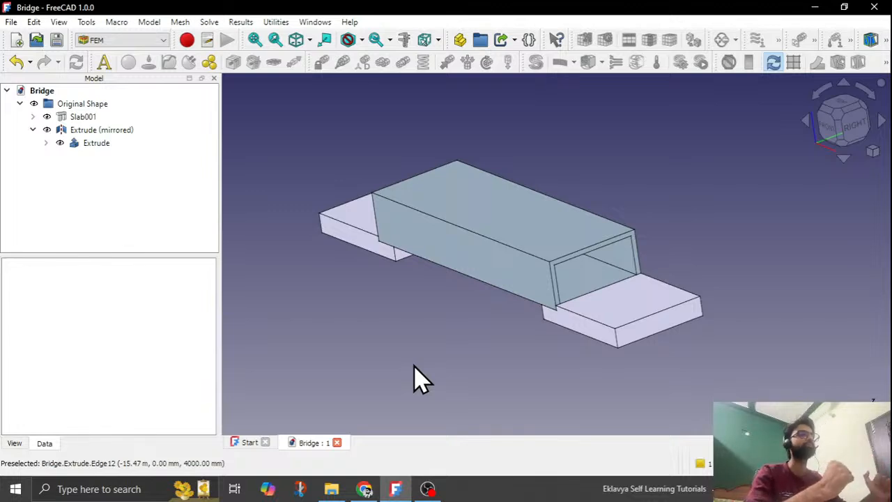
left_click(207, 41)
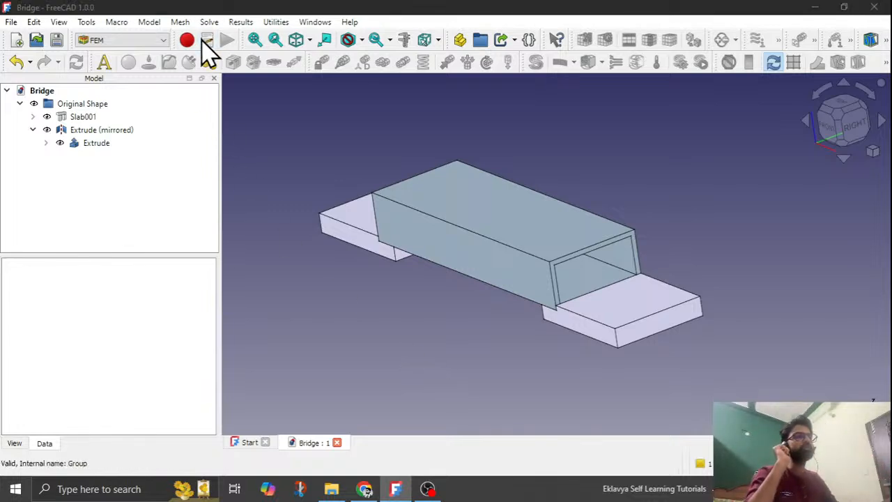
left_click(300, 182)
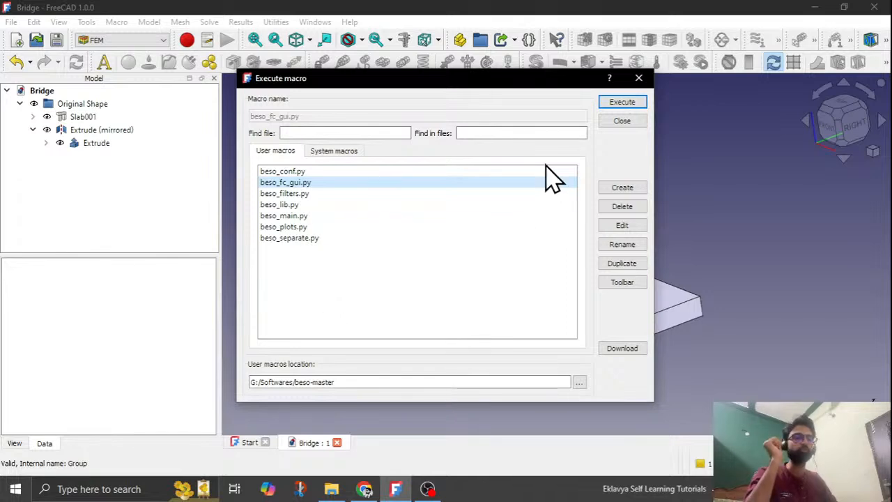
left_click(623, 102)
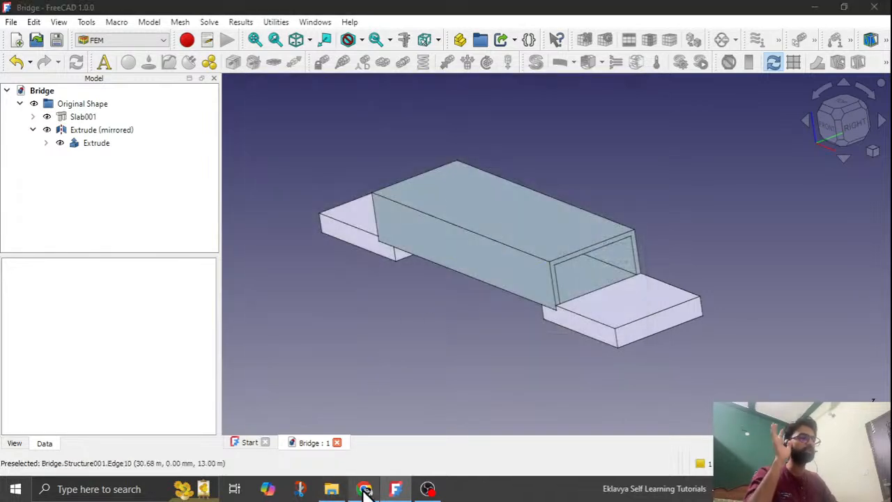
Step: Switch to Chrome and open the bookmarked calculix/beso GitHub repository in a new tab
left_click(365, 489)
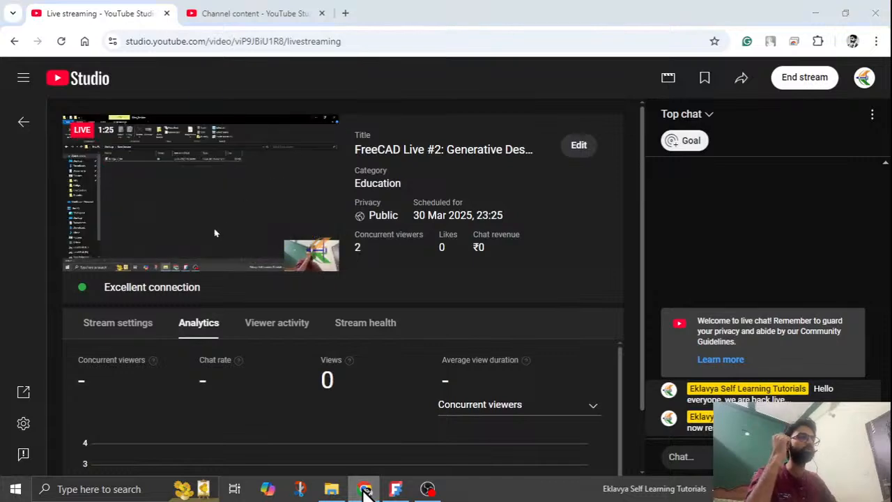
left_click(364, 489)
left_click(333, 489)
left_click(363, 489)
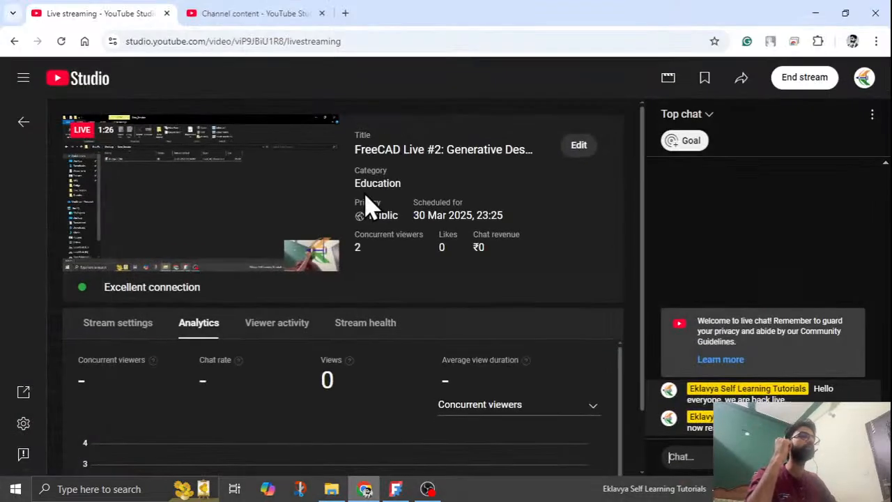
left_click(346, 14)
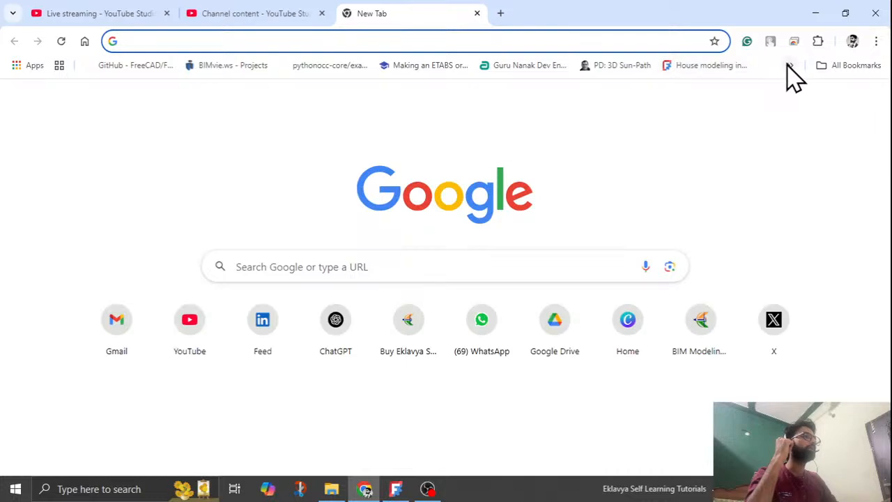
left_click(788, 65)
left_click(666, 202)
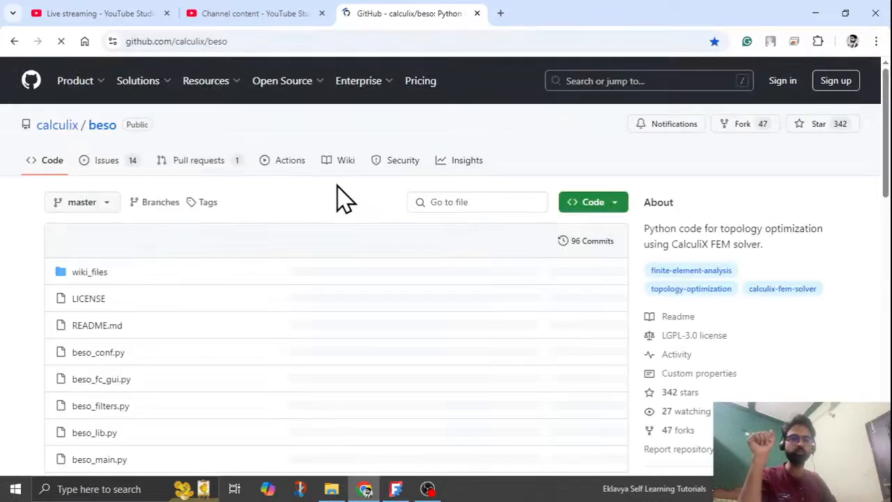
Step: Copy the beso repository's address and post it as the macro link in the YouTube live chat
left_click(249, 41)
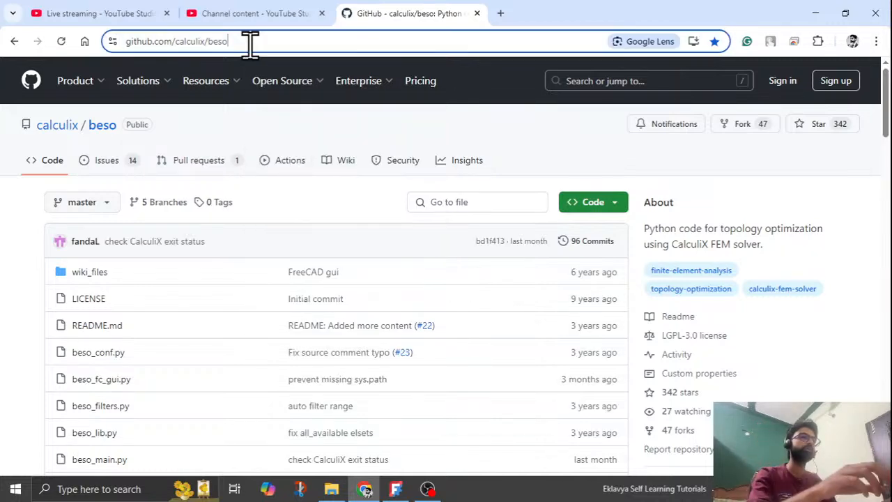
left_click(142, 14)
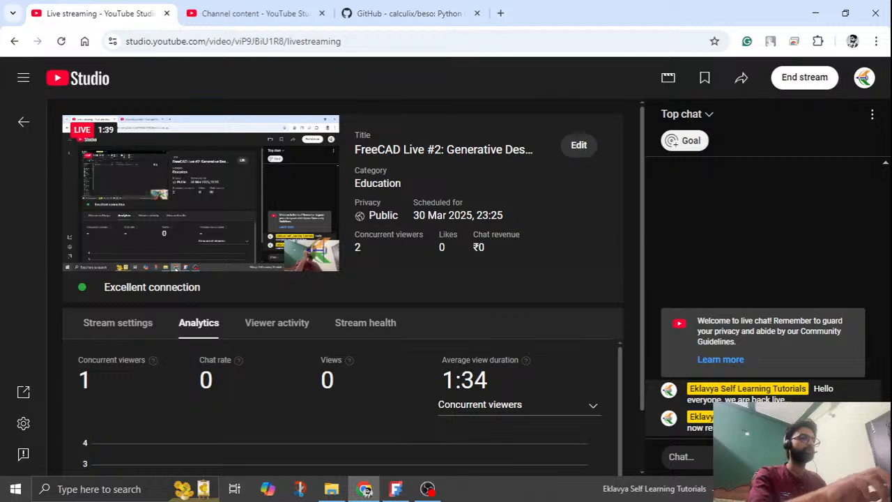
type("macr")
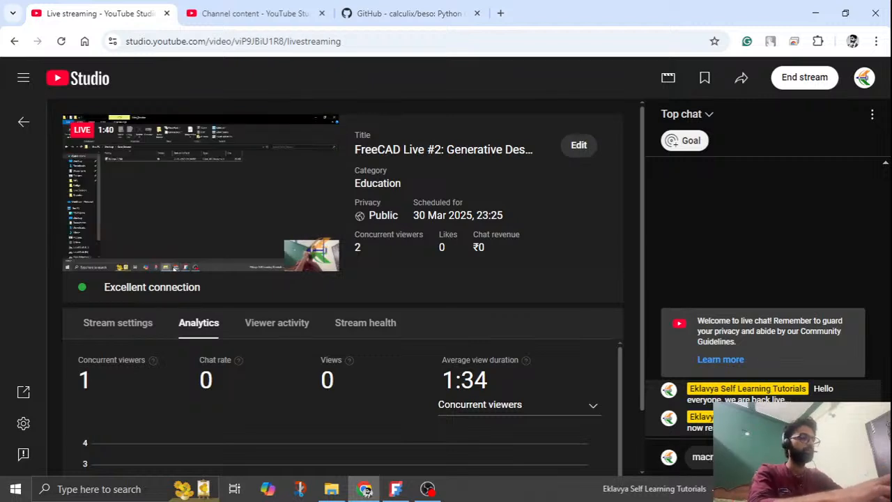
key("ctrl+v")
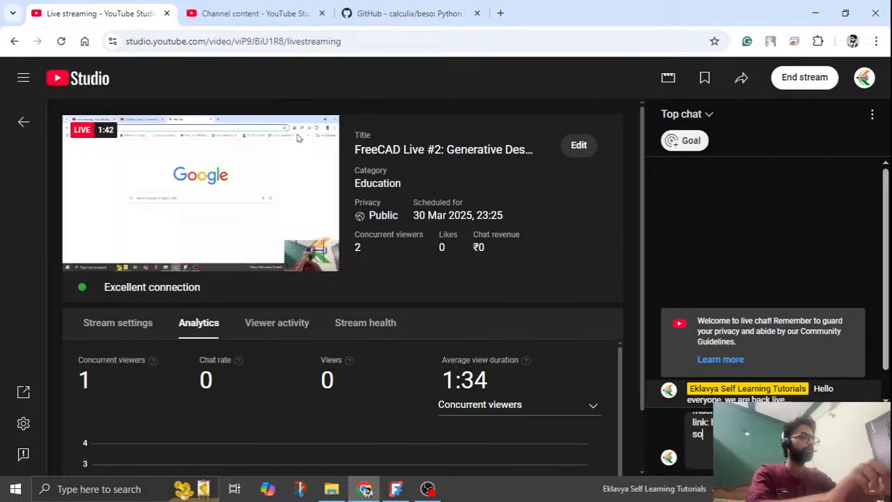
key("Return")
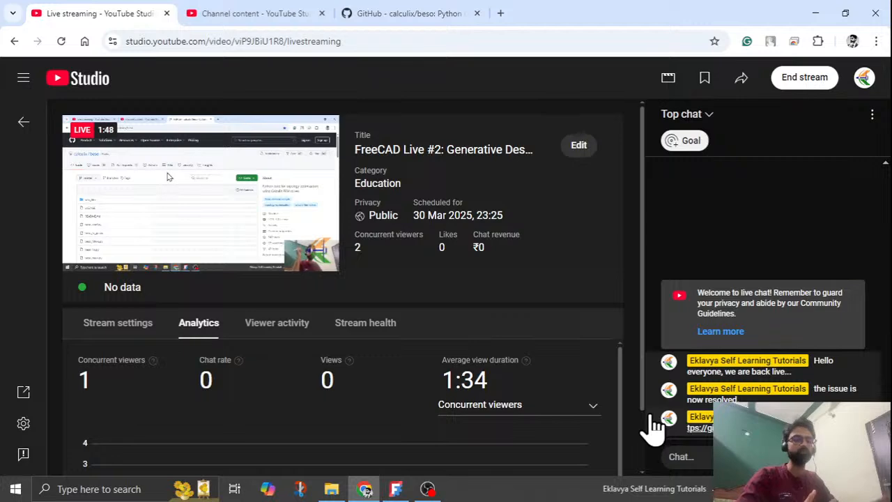
Step: Examine the beso README's method description, example images and prerequisites, closing the repository tab and returning to the live stream page when finished
left_click(422, 14)
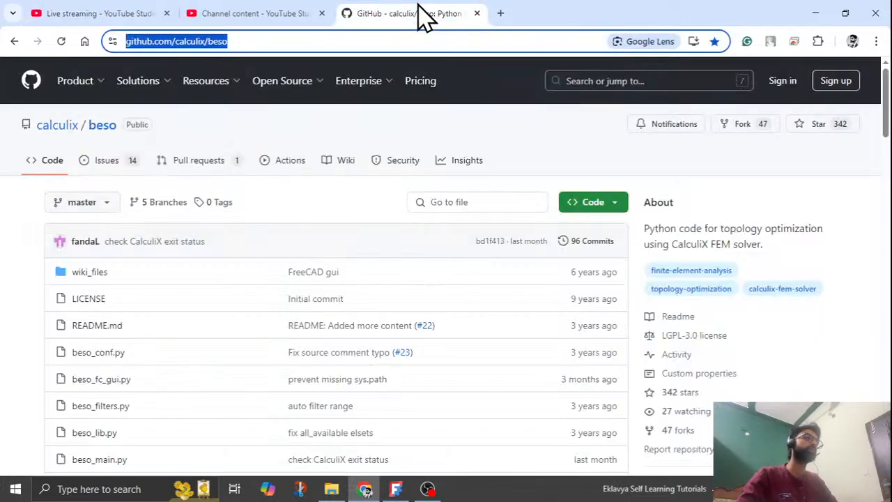
scroll(167, 264, "down", 5)
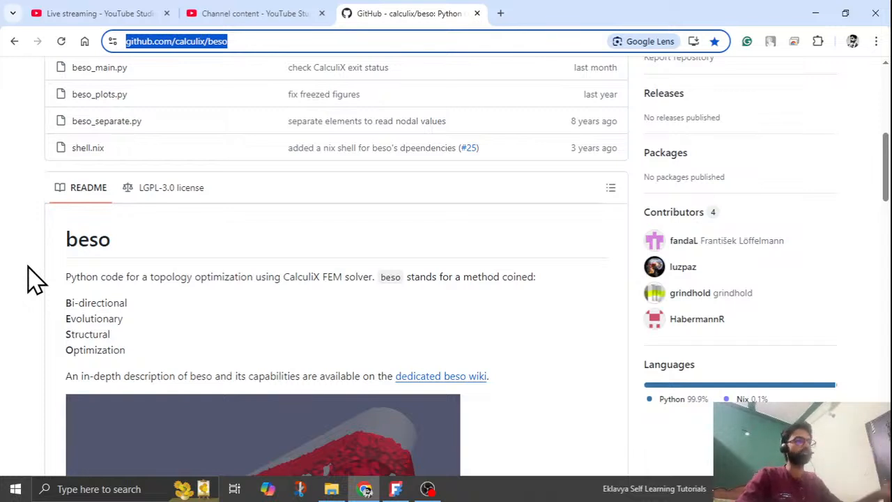
scroll(28, 279, "down", 3)
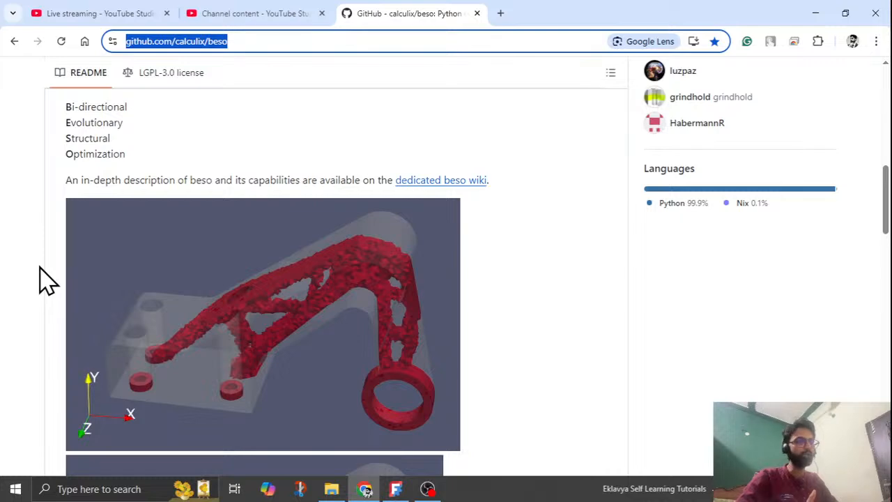
scroll(43, 279, "down", 5)
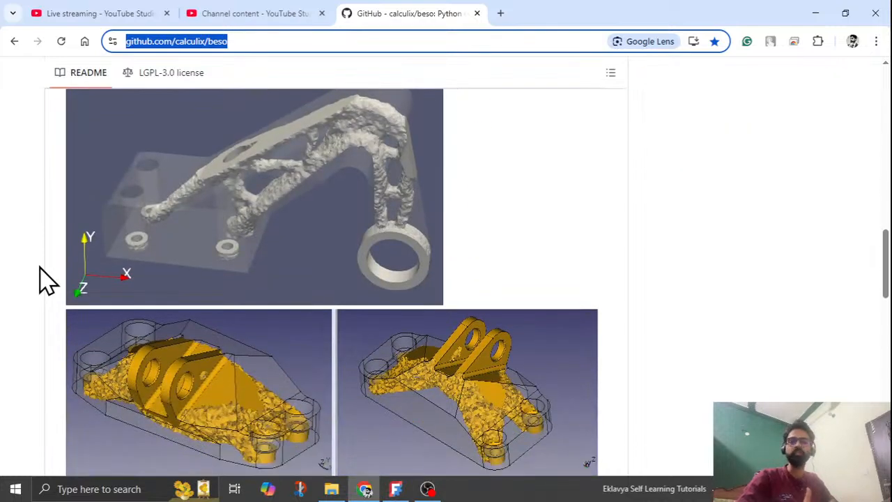
scroll(40, 279, "down", 3)
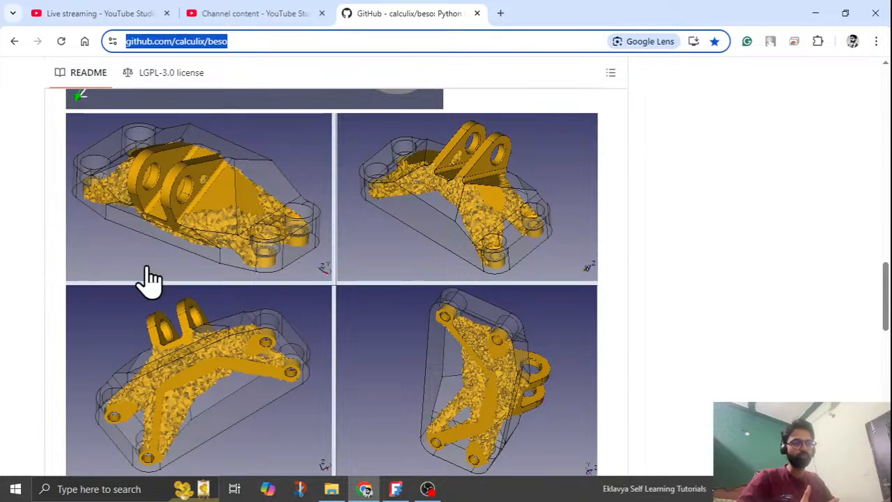
scroll(146, 279, "down", 3)
scroll(146, 280, "down", 4)
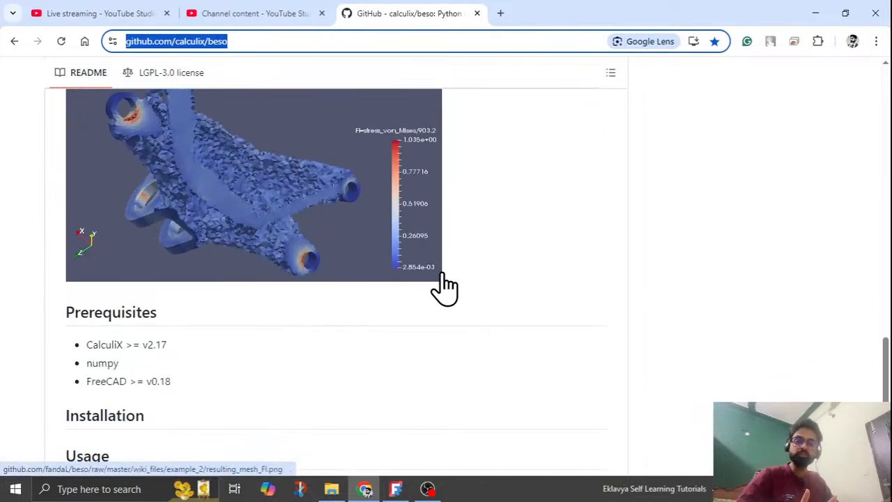
scroll(444, 286, "up", 4)
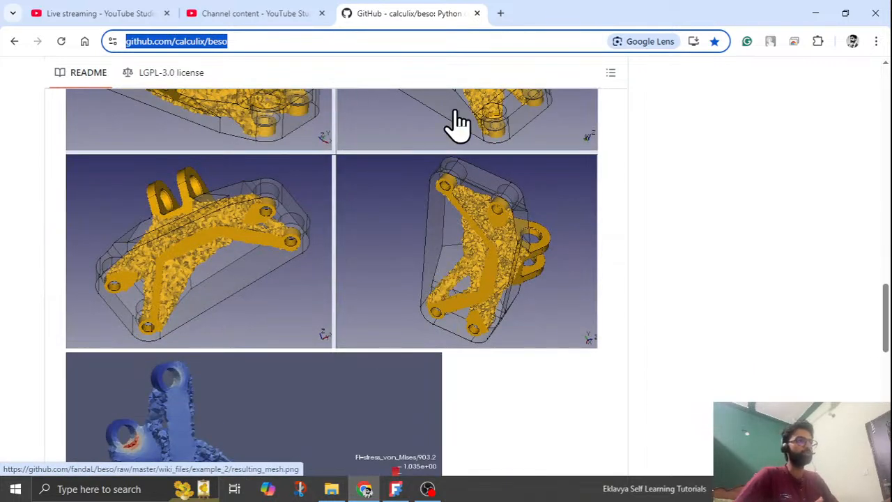
left_click(477, 14)
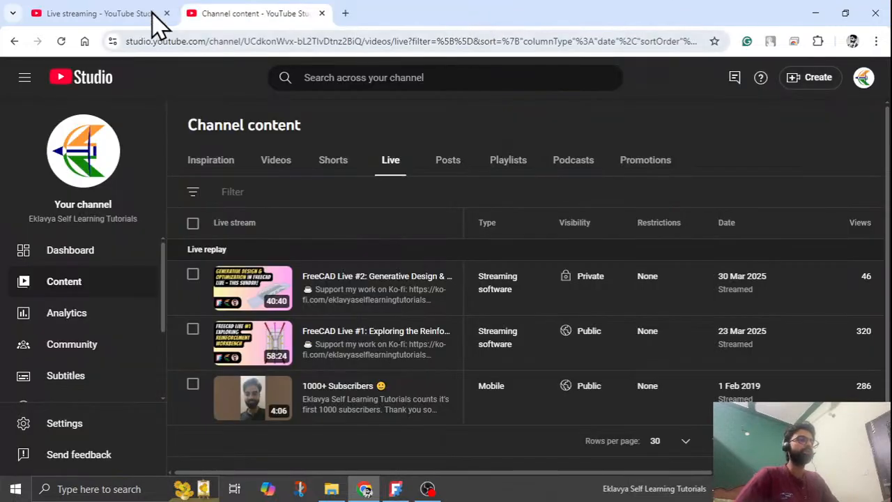
left_click(116, 14)
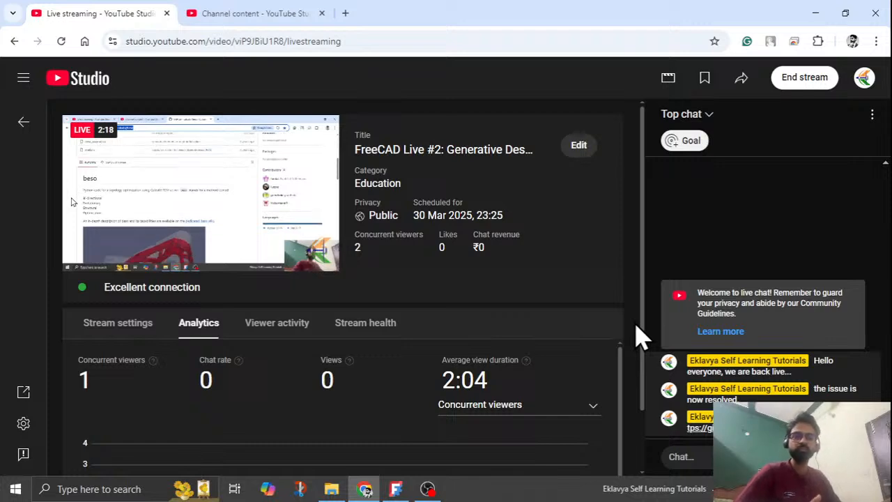
Step: Switch to FreeCAD, toggle the visibility of Slab001 off and on, and inspect the bridge model from its open end
left_click(395, 488)
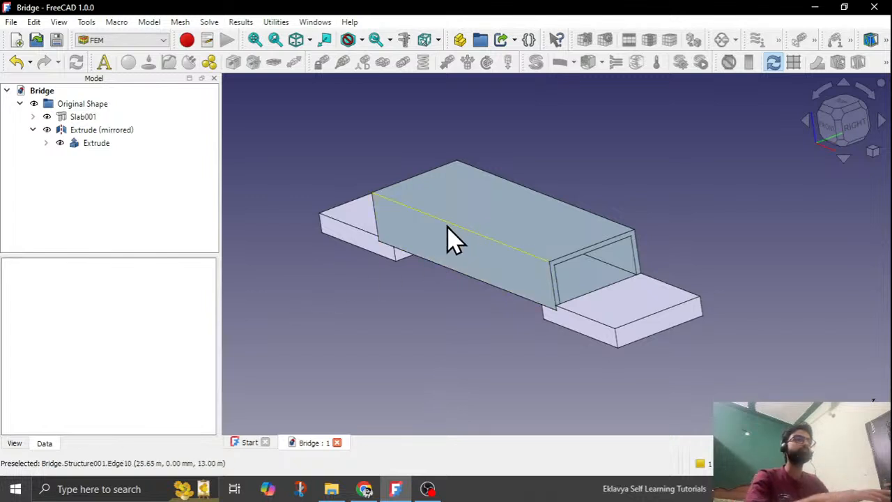
left_click(80, 118)
key("space")
key("space")
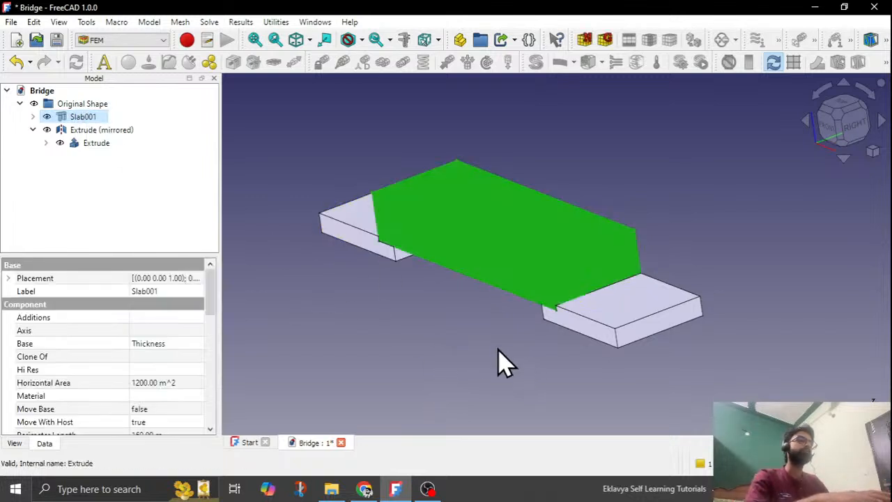
left_click(500, 371)
middle_click_drag(524, 377, 457, 363)
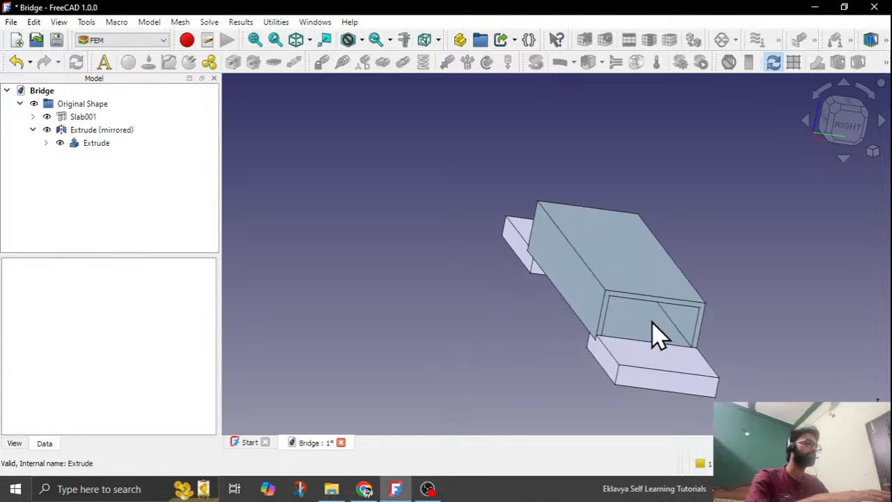
middle_click_drag(783, 247, 768, 231)
scroll(718, 383, "up", 3)
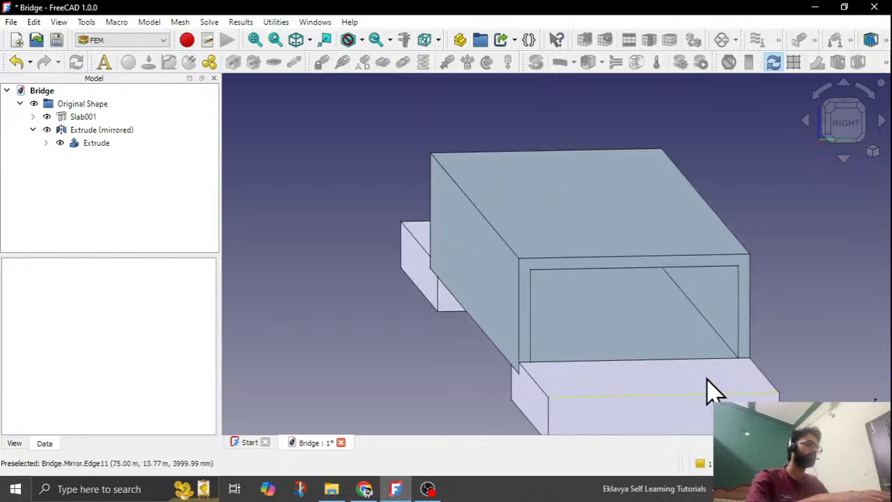
scroll(595, 367, "down", 2)
middle_click_drag(596, 367, 443, 309)
Step: Identify the two end supports by selecting the mirrored extrusion and toggling the visibility of the source Extrude
left_click(629, 327)
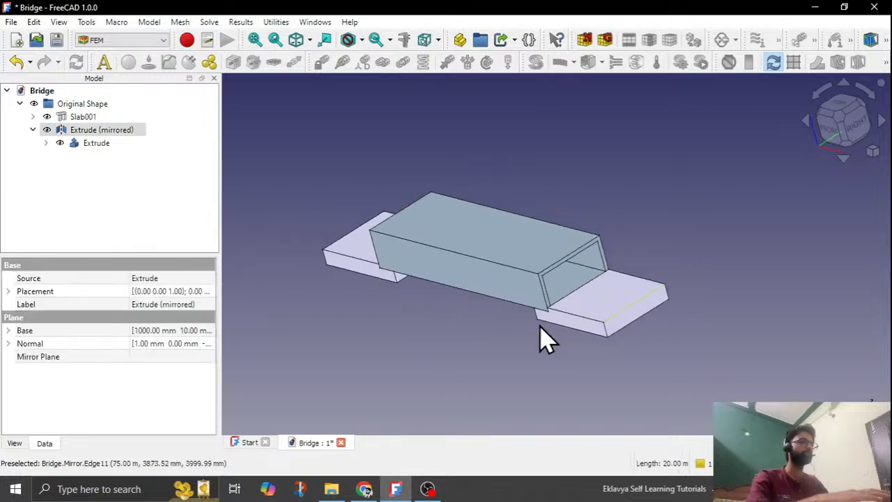
left_click(87, 143)
key("space")
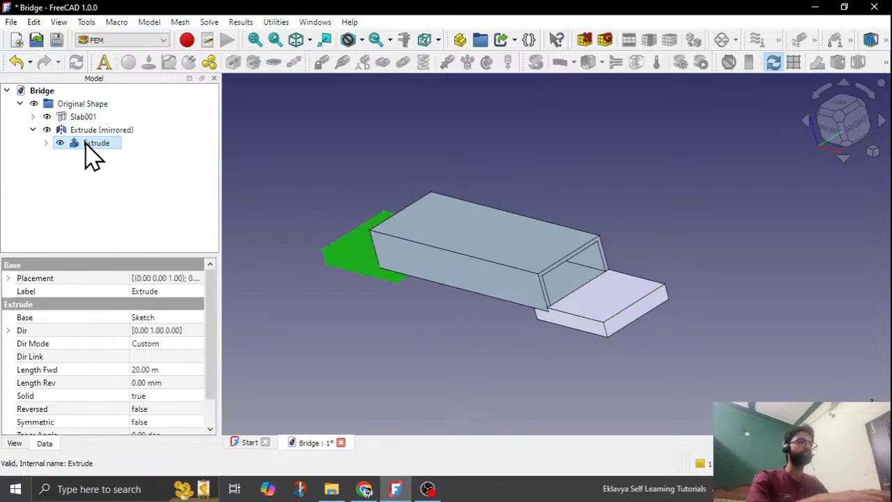
left_click(549, 388)
scroll(402, 301, "down", 1)
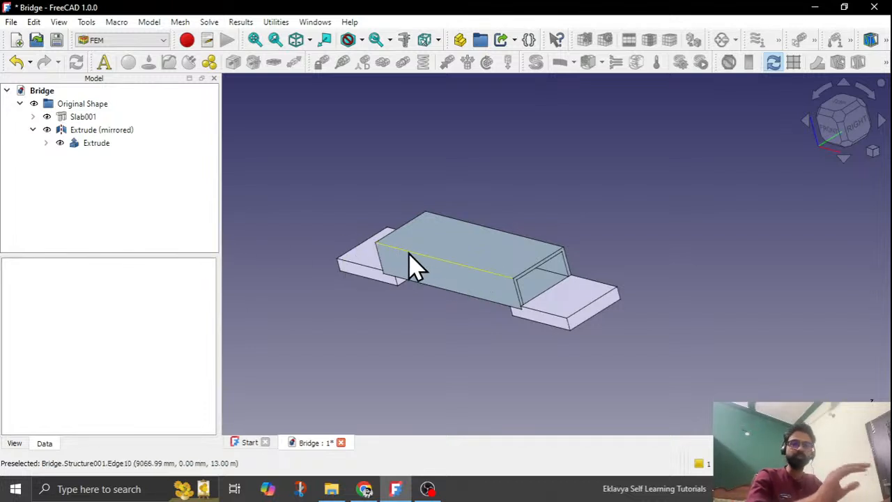
Step: Check the live stream's chat in YouTube Studio for viewer messages and return to FreeCAD
left_click(363, 487)
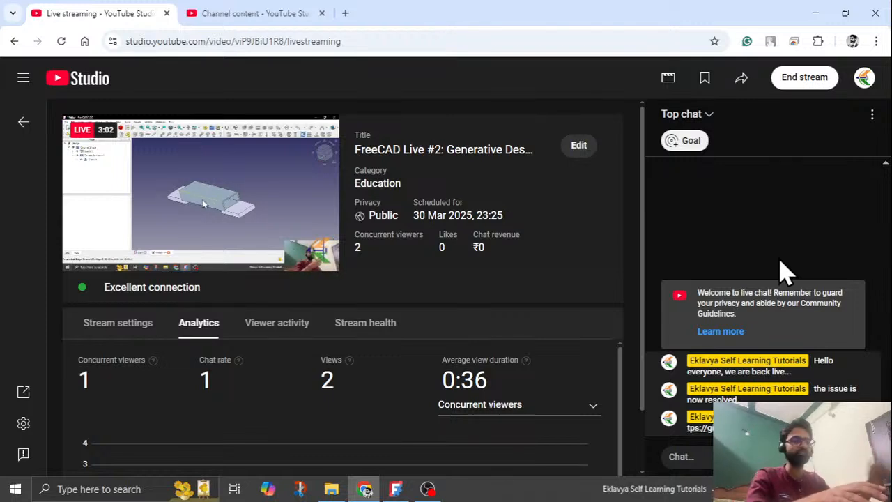
left_click(815, 12)
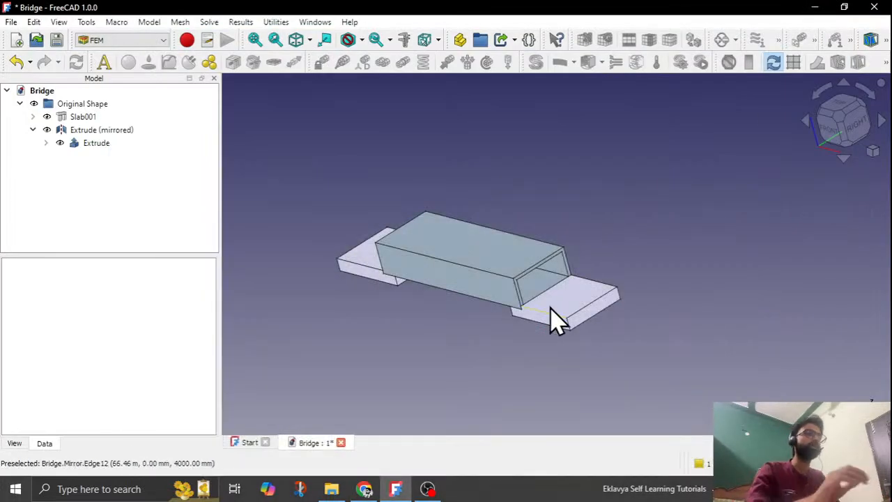
Step: Keep the FEM workbench active, select Slab001 and create a new analysis container
left_click(115, 41)
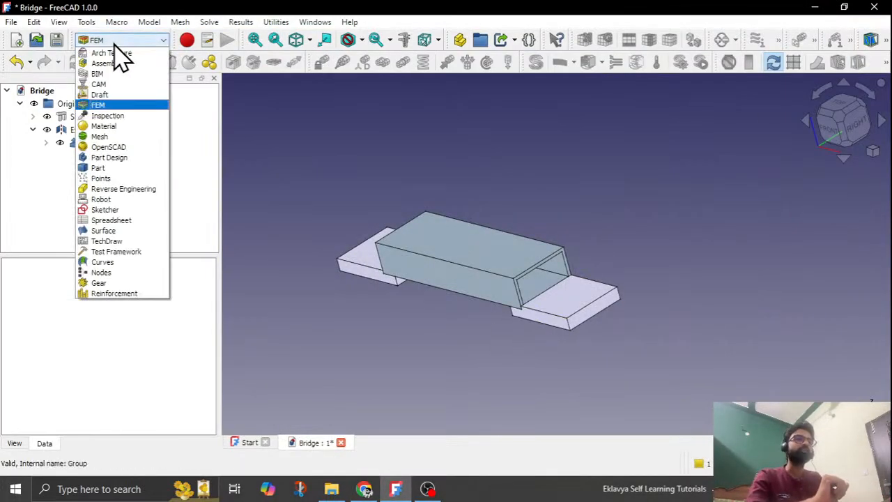
left_click(109, 105)
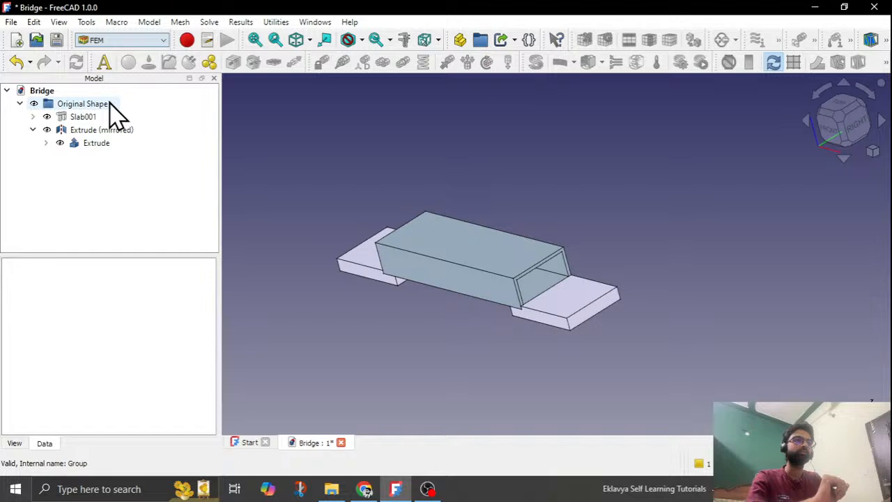
left_click(81, 117)
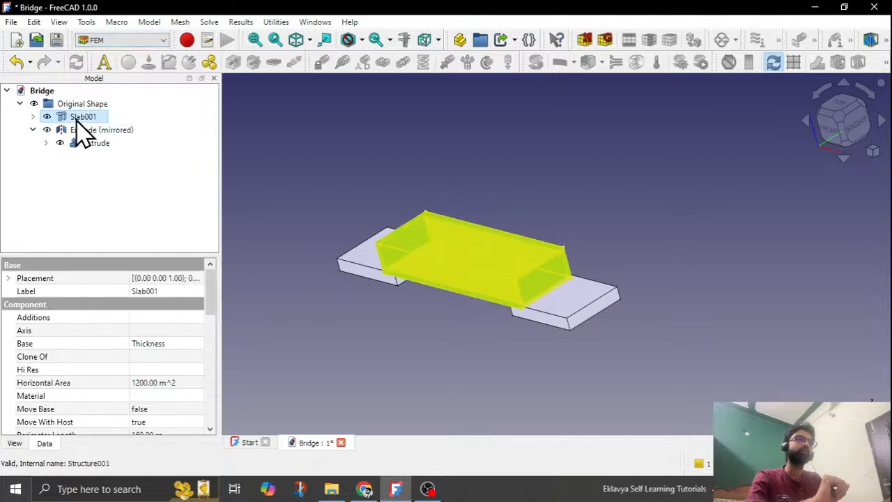
left_click(104, 64)
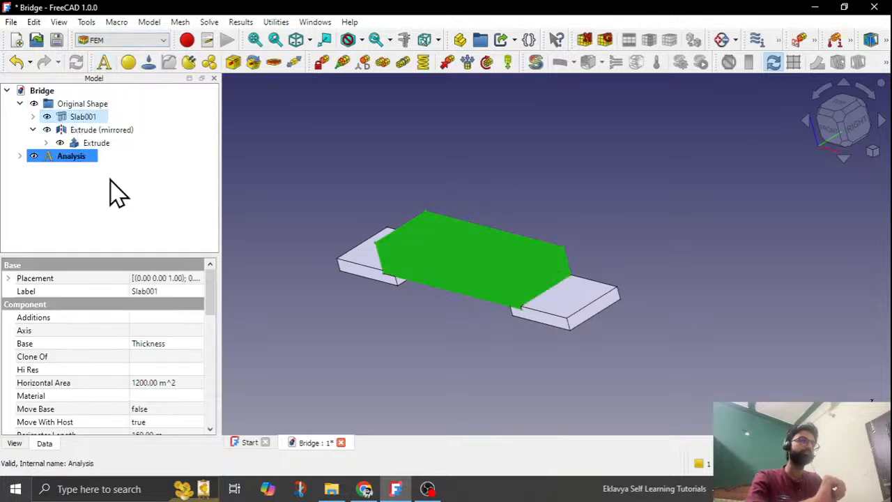
Step: Add a solid material to the analysis and assign the CalculiX-Steel preset
left_click(129, 64)
left_click(855, 255)
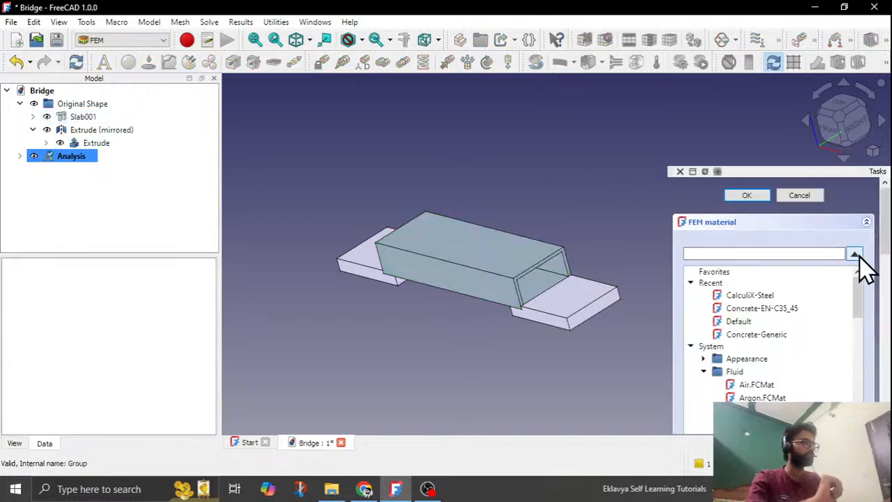
left_click(740, 296)
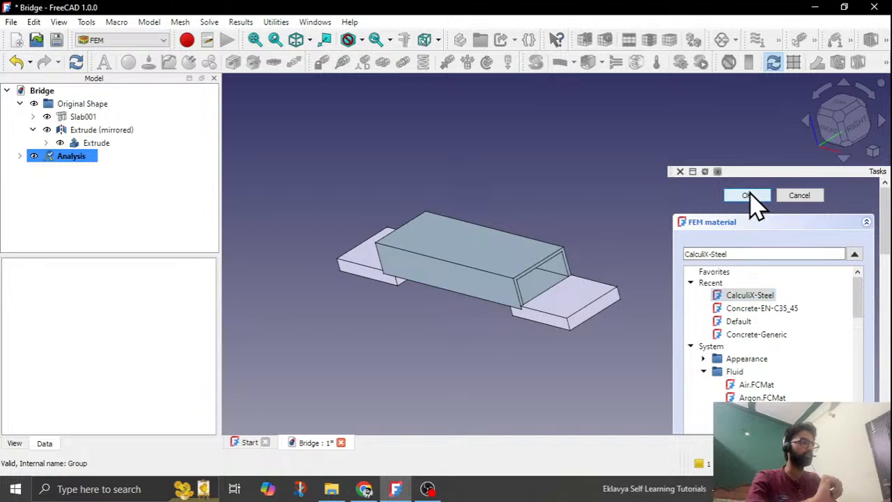
left_click(746, 196)
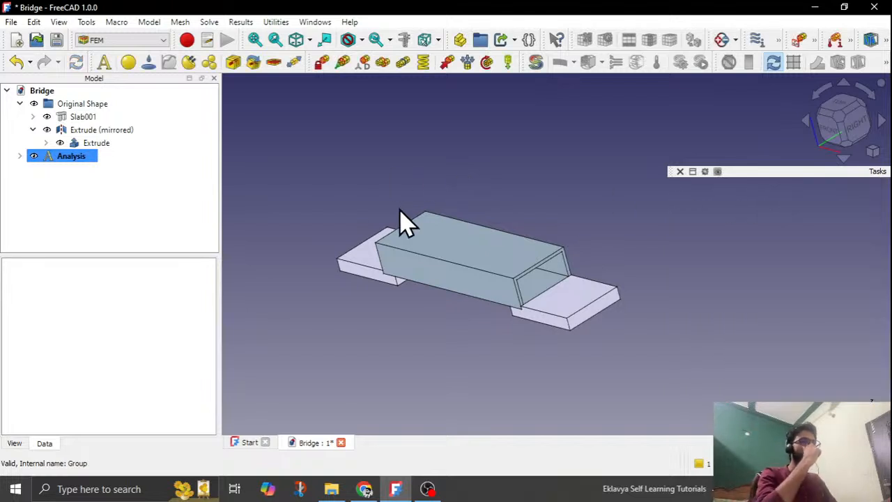
Step: Hide the mirrored extrusion and its source Extrude so that only the bridge slab is displayed
left_click(108, 130)
key("space")
left_click(100, 143)
key("space")
left_click(442, 364)
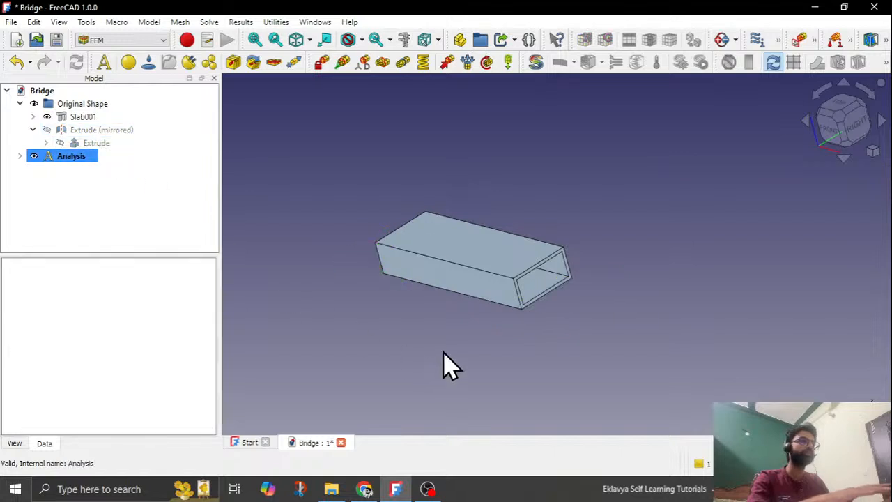
Step: Add a fixed constraint to the lower outer edges at both open ends of the bridge slab
middle_click_drag(442, 364, 426, 354)
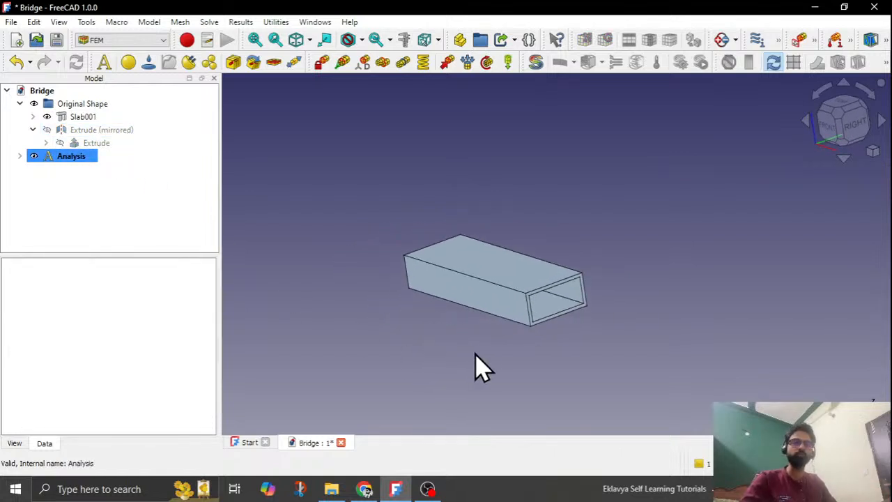
scroll(484, 368, "up", 2)
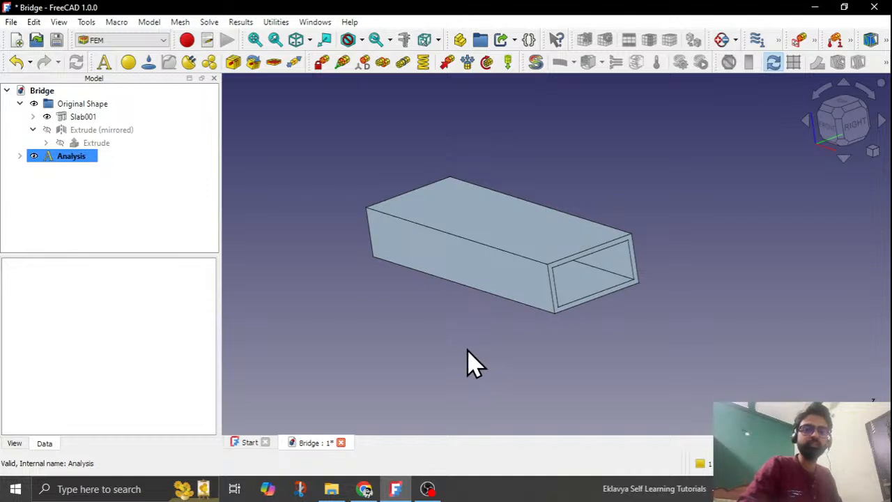
left_click(320, 63)
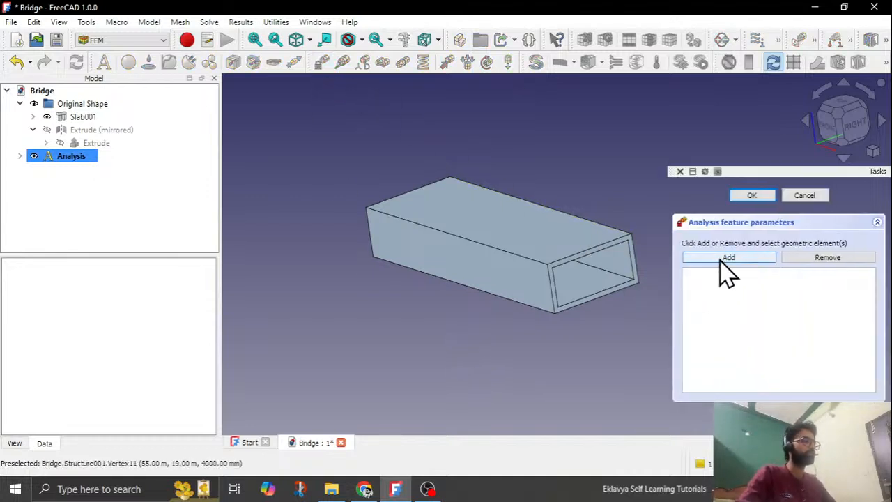
left_click(720, 259)
scroll(603, 310, "up", 2)
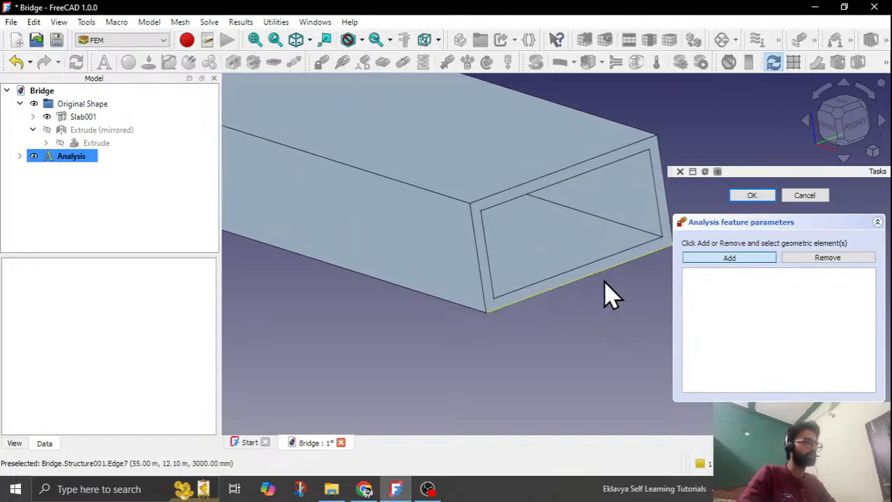
left_click(605, 293)
scroll(620, 309, "down", 3)
middle_click_drag(621, 309, 556, 203)
scroll(565, 199, "down", 3)
scroll(367, 264, "up", 1)
scroll(383, 275, "up", 3)
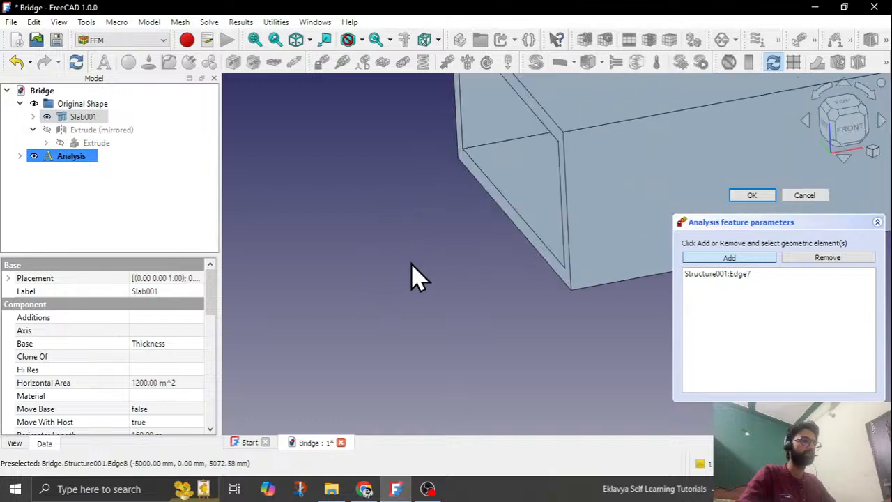
left_click(512, 240)
scroll(478, 253, "down", 3)
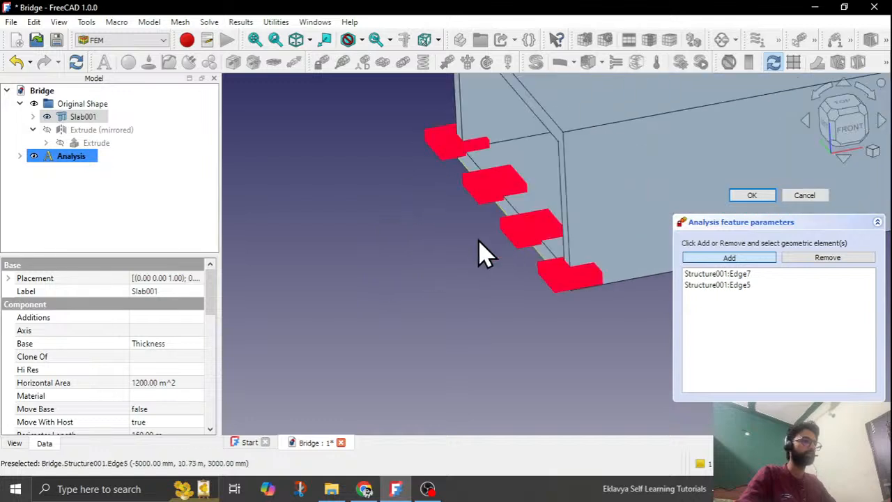
left_click(750, 195)
Step: Apply a 400000 N force to the inner floor face of the bridge slab, with its direction reversed to act downward
scroll(305, 258, "down", 2)
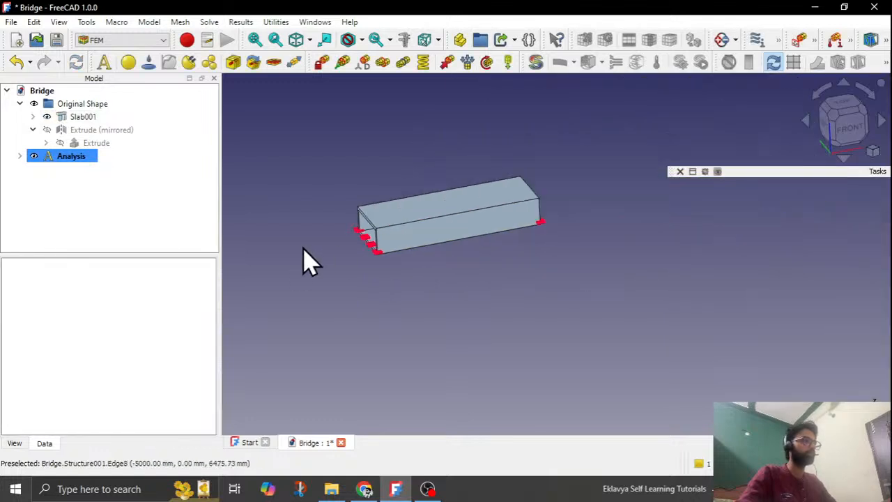
middle_click_drag(305, 258, 641, 323)
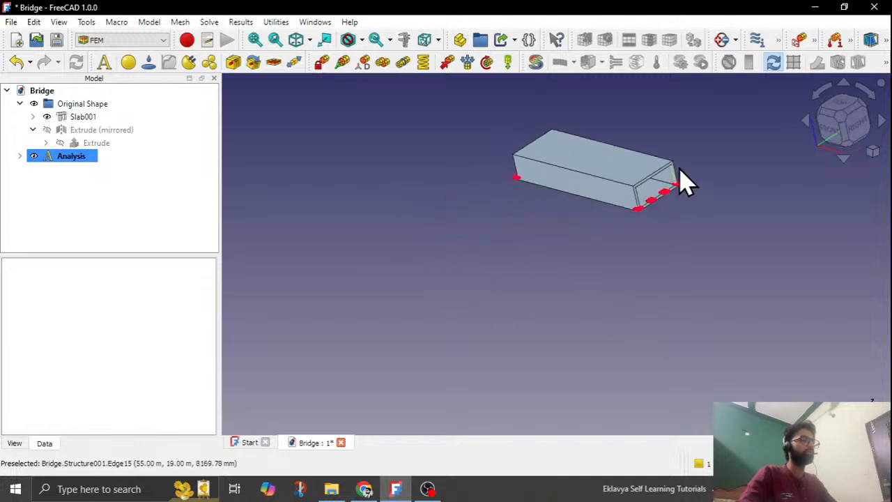
scroll(679, 167, "up", 5)
scroll(445, 205, "down", 3)
middle_click_drag(426, 274, 383, 278)
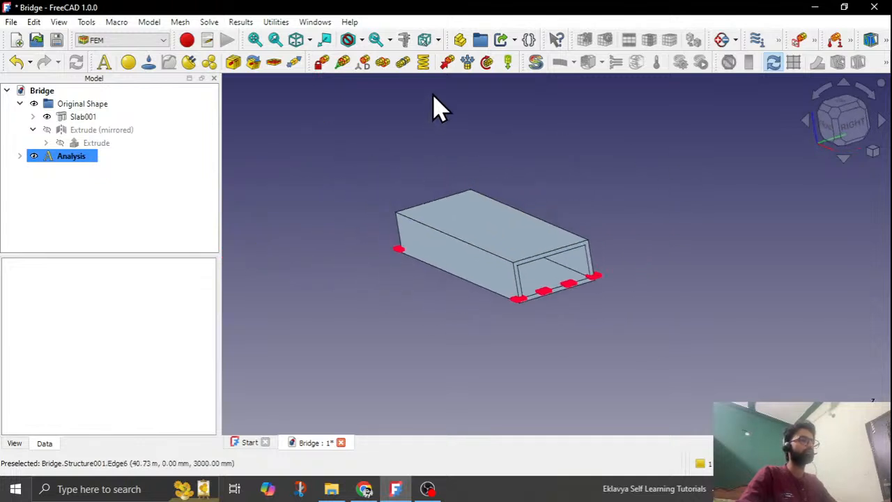
left_click(447, 62)
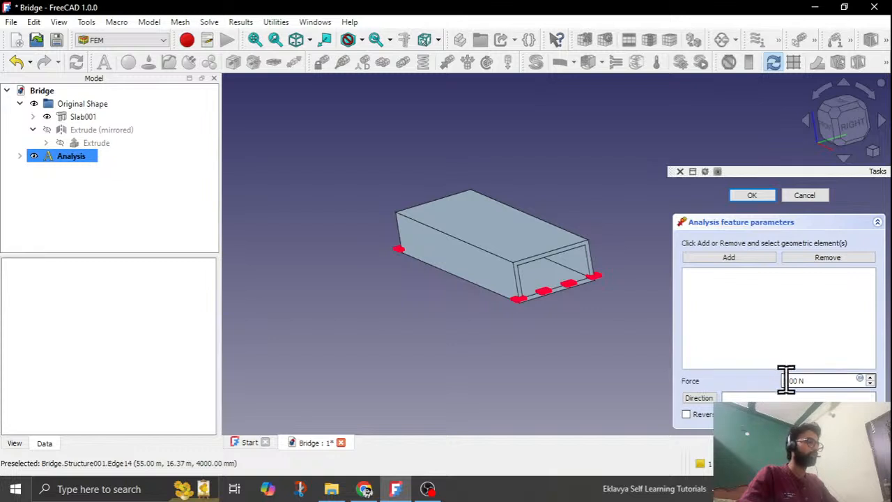
left_click_drag(798, 380, 769, 380)
type("4000")
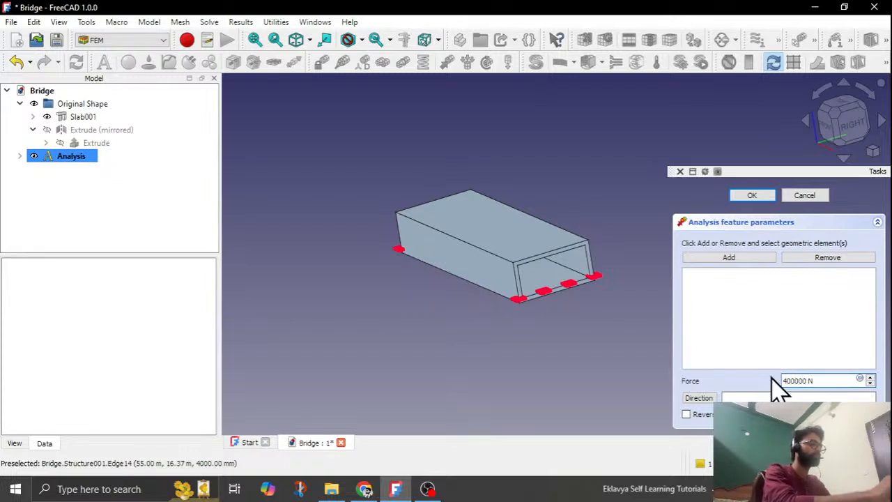
left_click(734, 260)
scroll(641, 341, "up", 3)
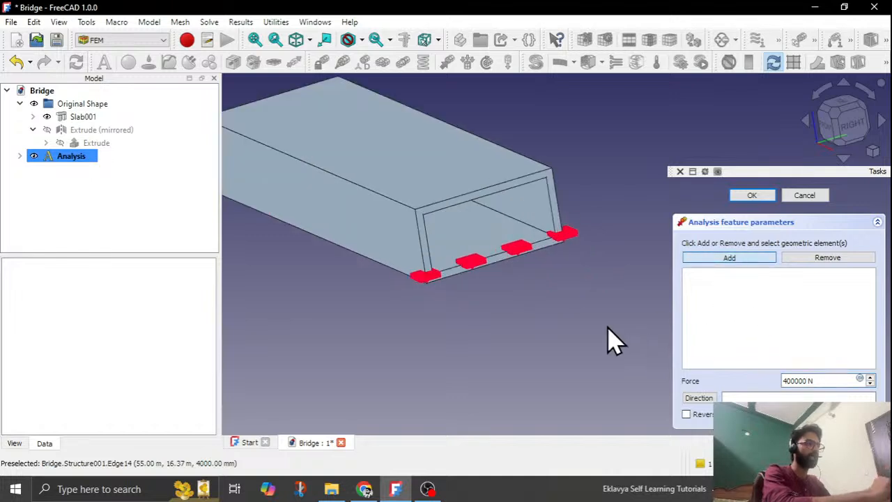
left_click(451, 248)
scroll(499, 359, "down", 1)
mouse_move(498, 361)
middle_mouse_down()
mouse_move(483, 332)
mouse_move(494, 358)
middle_mouse_up()
left_click(703, 415)
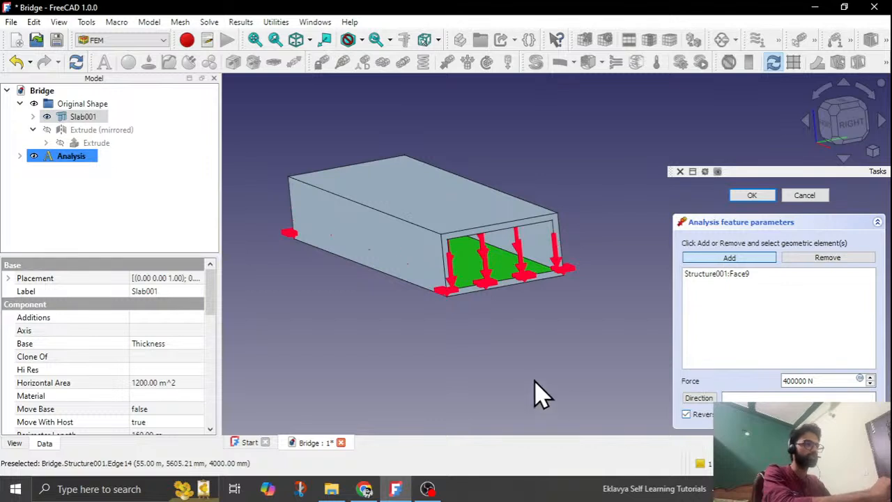
middle_click_drag(537, 392, 565, 387)
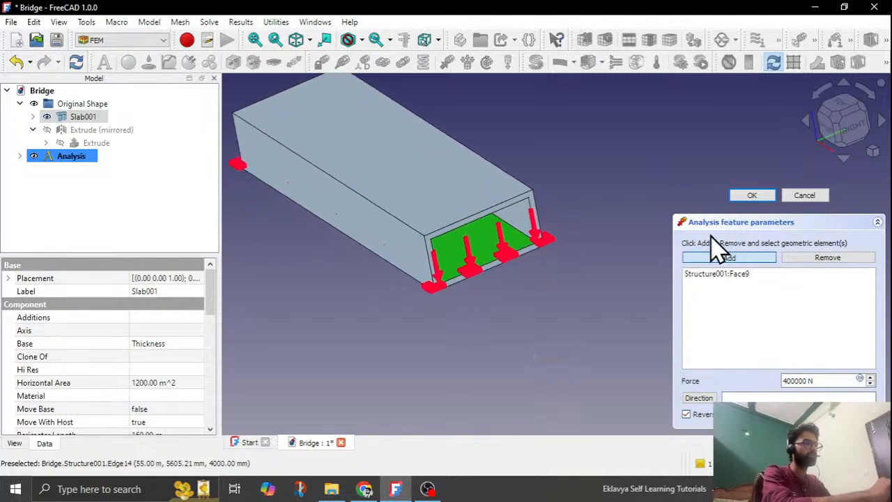
left_click(751, 195)
Step: Add a self-weight constraint to the analysis and inspect its gravity properties
middle_click_drag(577, 322, 539, 311)
left_click(83, 117)
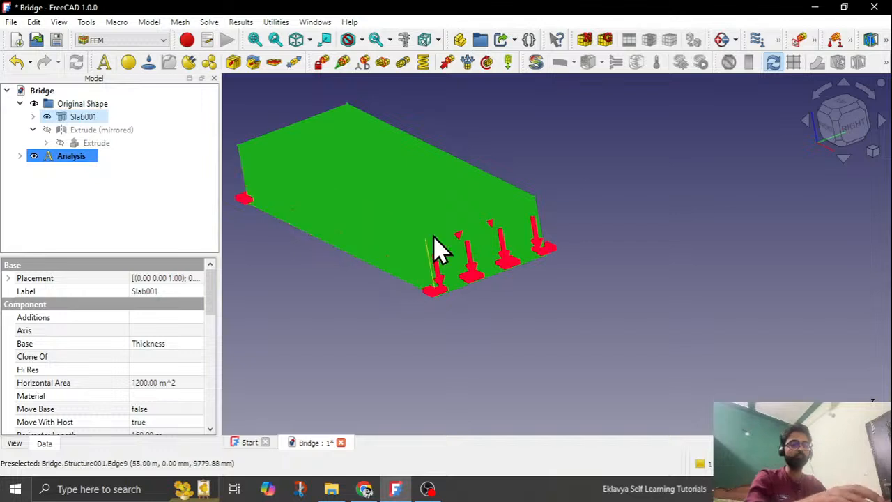
left_click(507, 62)
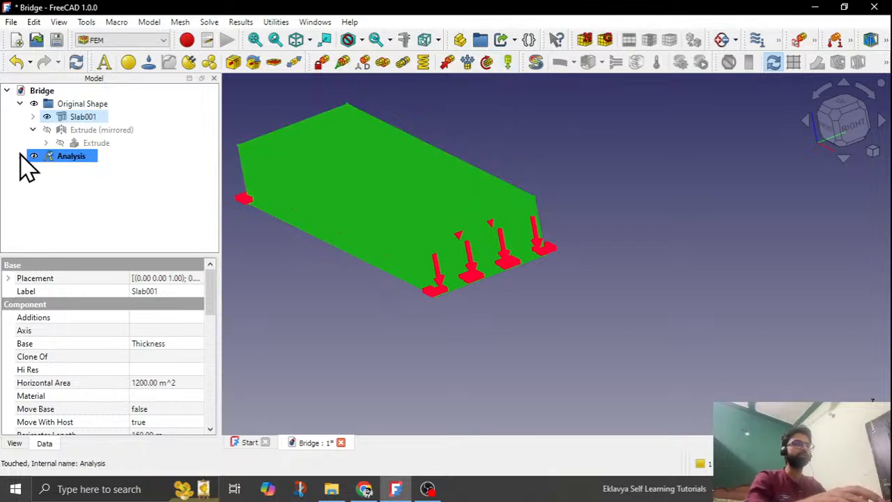
left_click(20, 155)
left_click(98, 221)
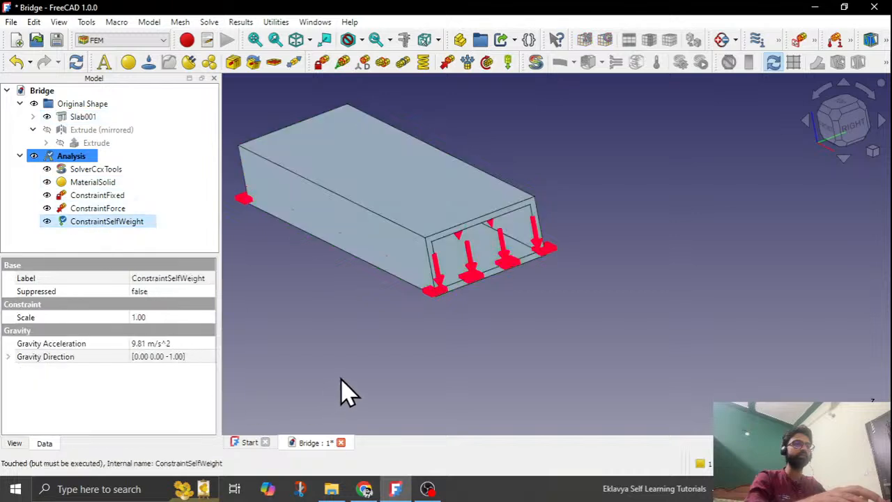
left_click(606, 336)
scroll(613, 331, "down", 1)
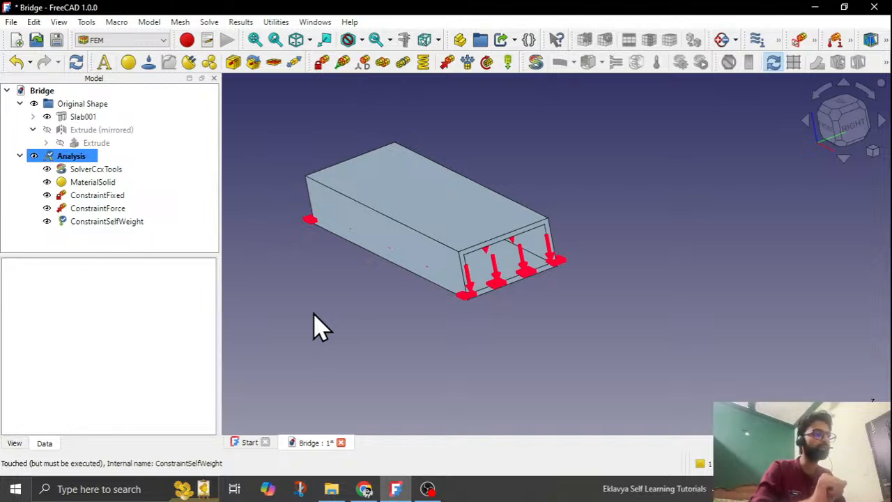
Step: Check the YouTube live chat again for new viewer messages and switch back to FreeCAD
left_click(362, 490)
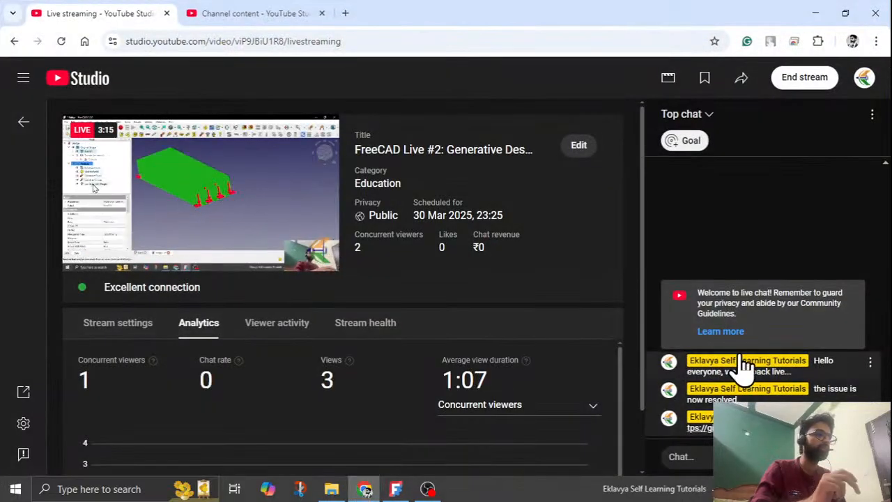
left_click(815, 12)
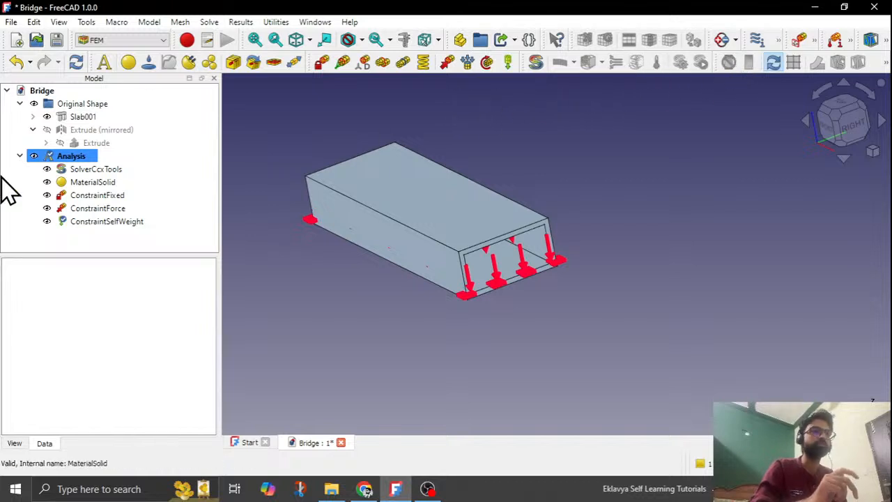
Step: Generate a second-order Gmsh FEM mesh of Slab001 with a maximum element size of 2000 mm and a minimum of 1000 mm
left_click(78, 116)
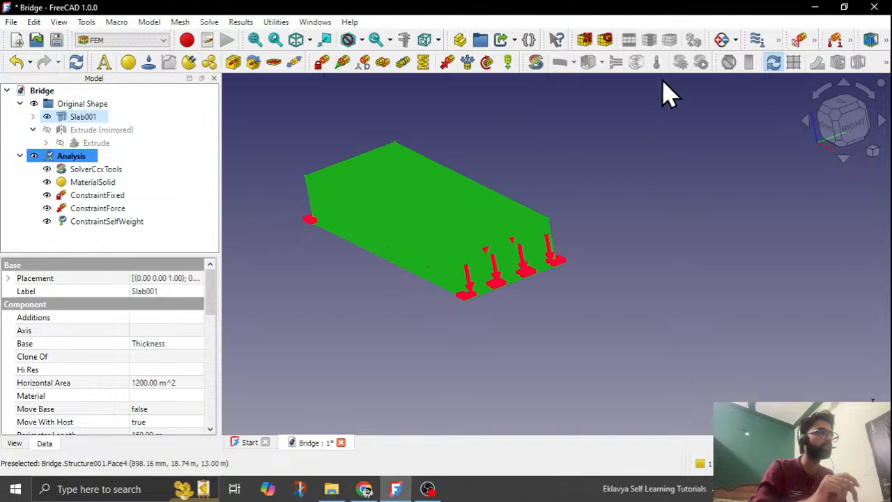
left_click(604, 39)
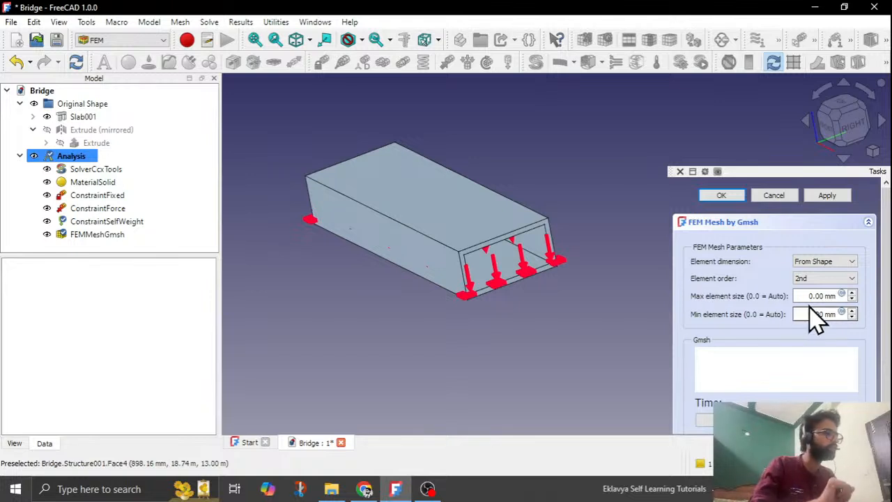
left_click_drag(822, 295, 796, 295)
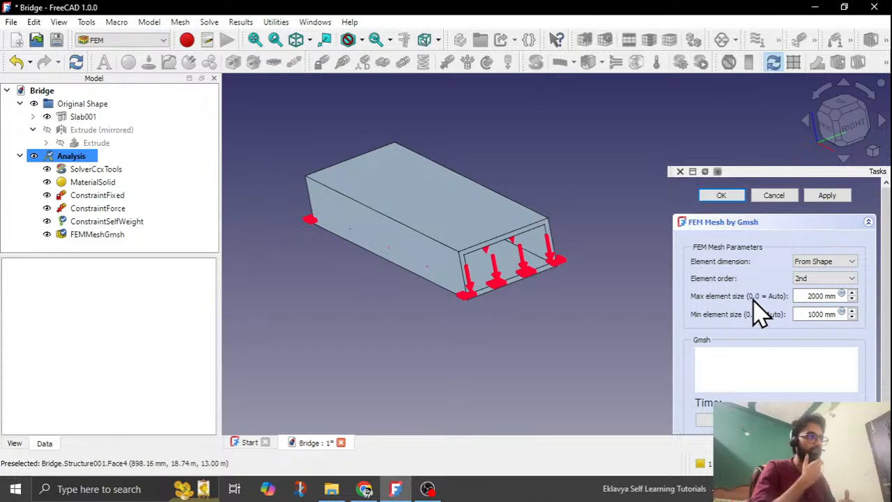
left_click(830, 195)
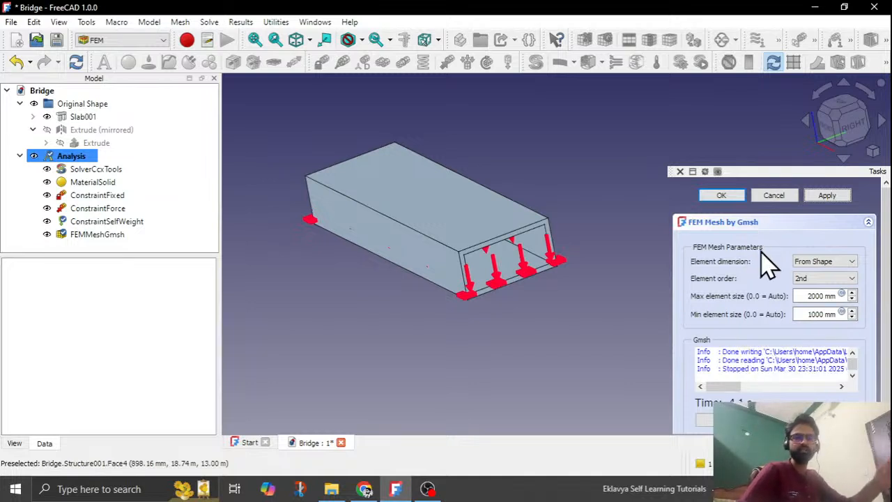
left_click(735, 196)
Step: Hide the Slab001 solid so that only the FEM mesh and its constraints are displayed, and inspect the mesh
left_click(73, 117)
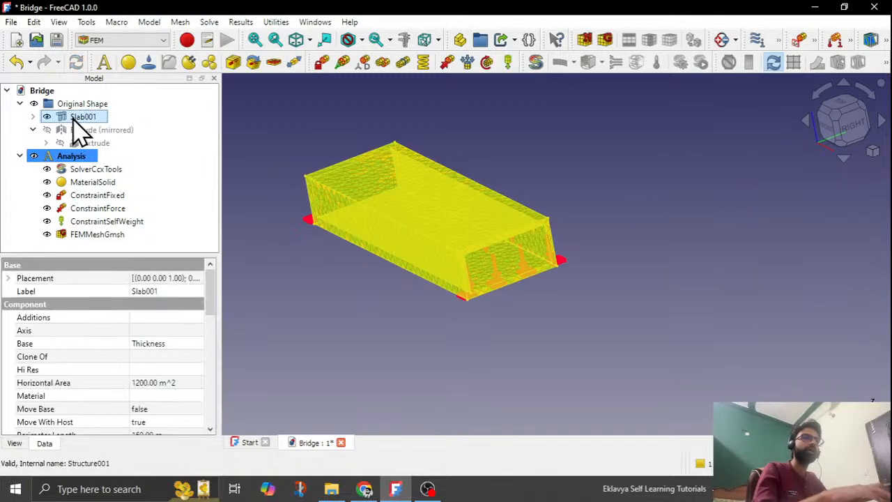
left_click_drag(388, 328, 414, 322)
middle_click_drag(415, 321, 412, 329)
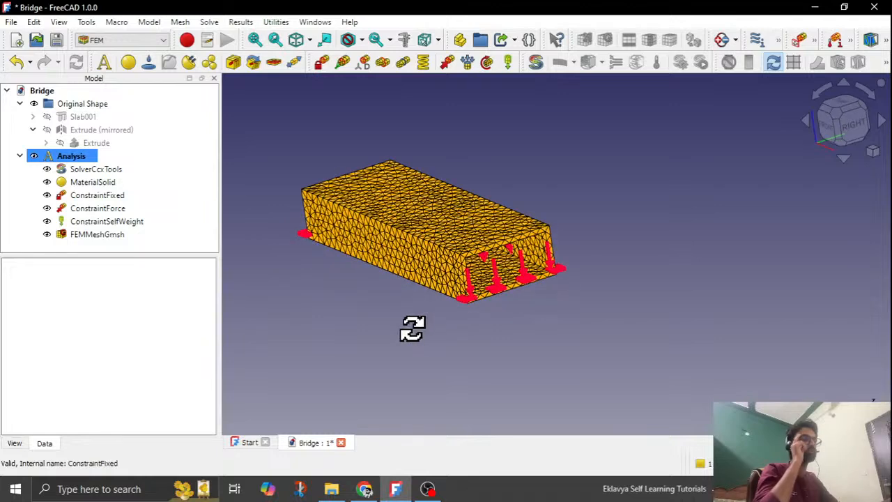
scroll(297, 259, "up", 1)
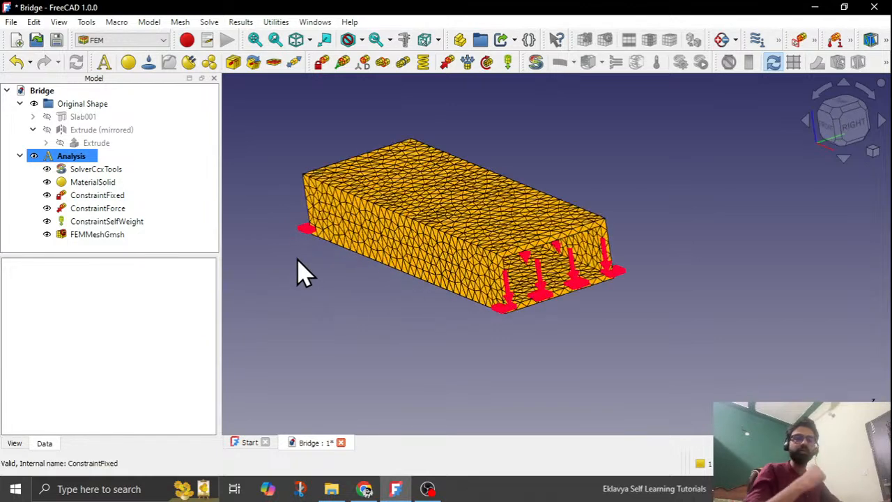
Step: Check the YouTube live stream chat for viewer messages and return to the meshed bridge in FreeCAD
left_click(364, 489)
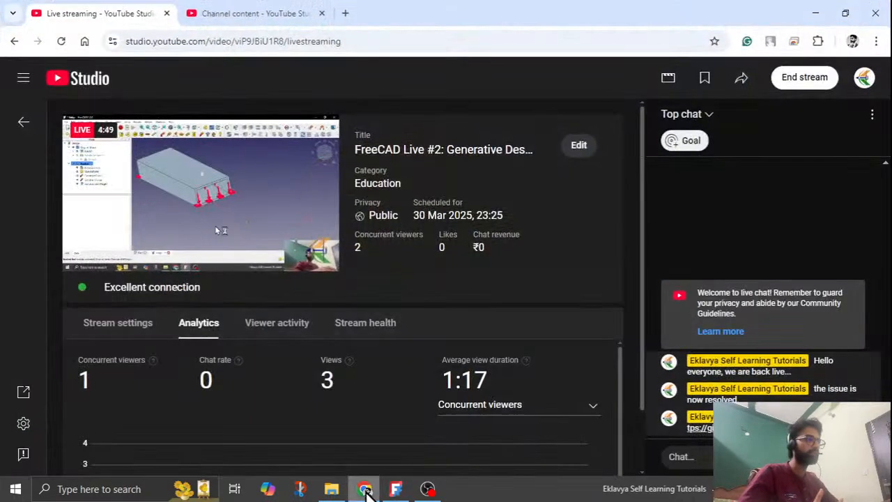
left_click(364, 488)
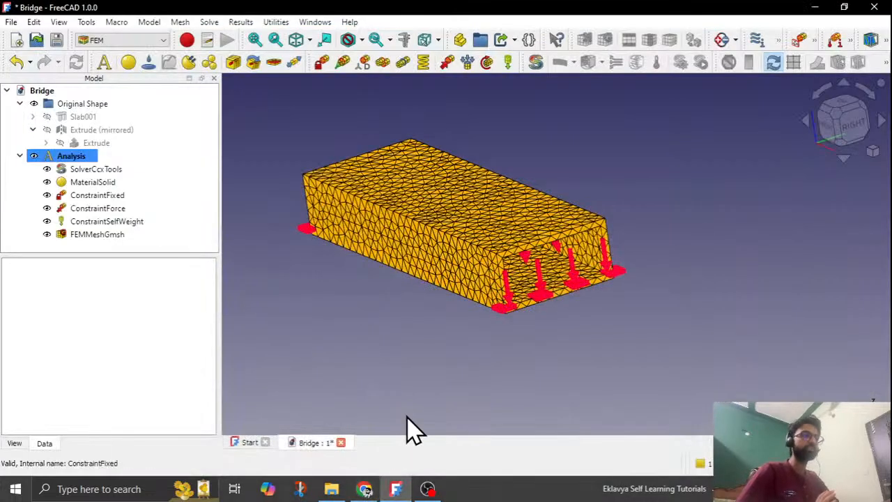
middle_click_drag(507, 392, 508, 397)
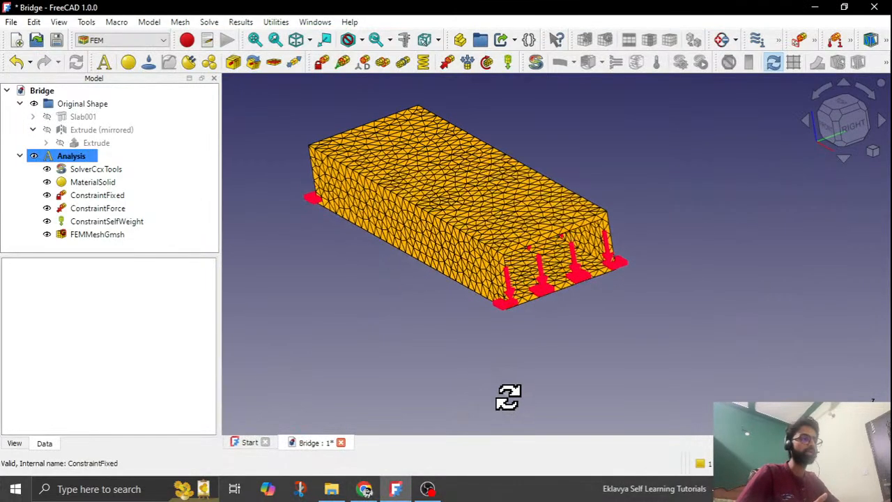
Step: Set the working directory of the SolverCcxTools static analysis to the Live_Session folder on the Desktop
left_click(98, 170)
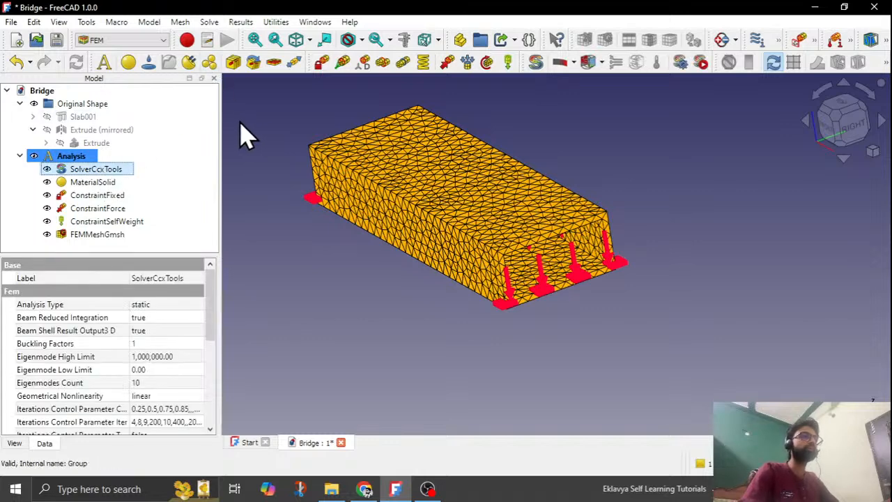
left_click(209, 22)
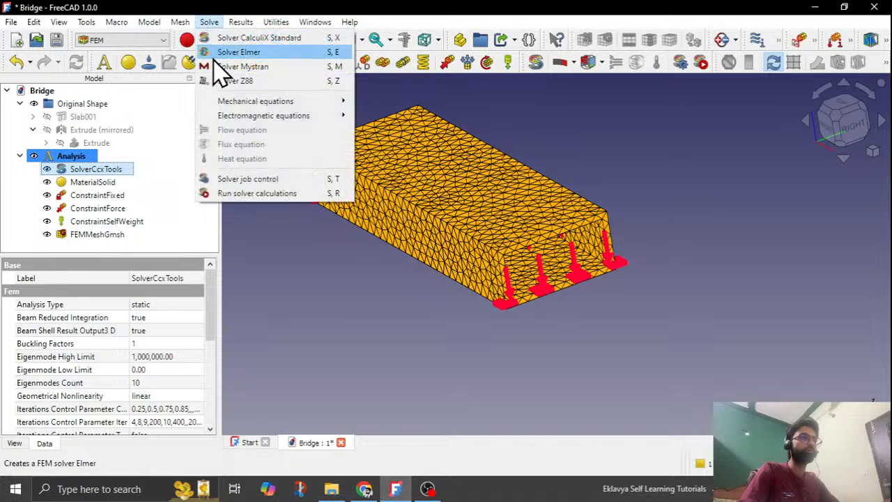
left_click(248, 179)
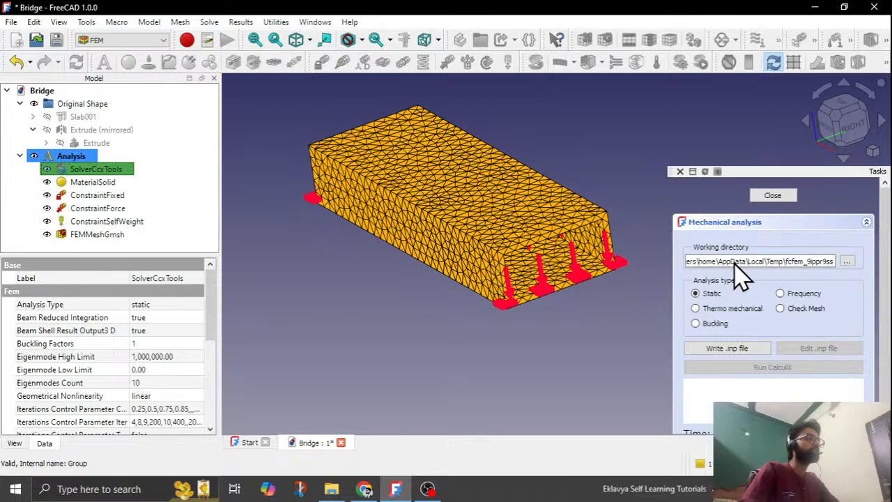
left_click(846, 261)
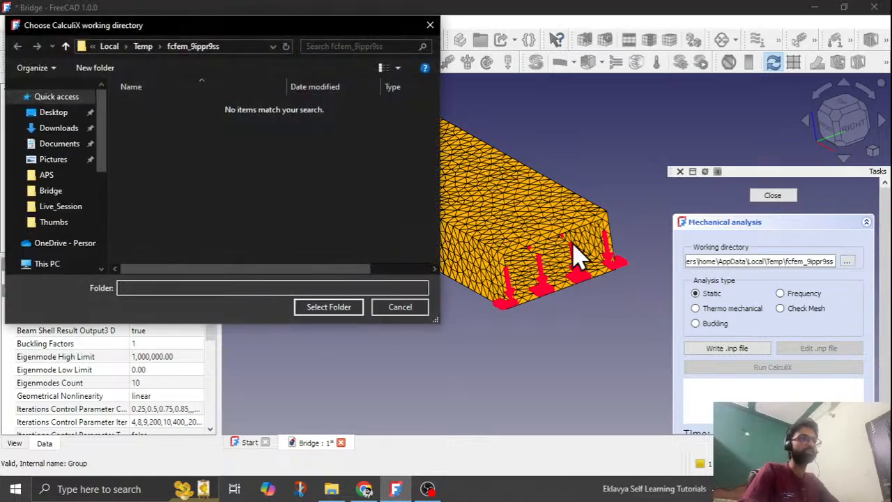
left_click(53, 112)
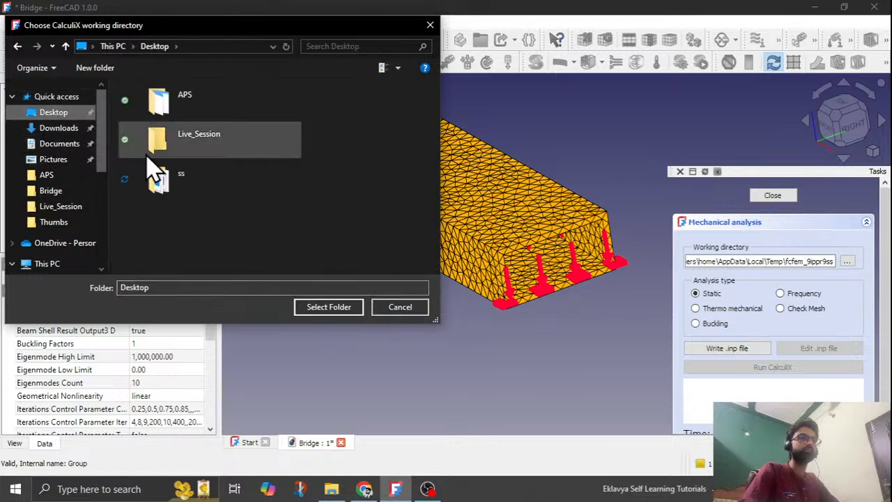
left_click(180, 152)
double_click(180, 152)
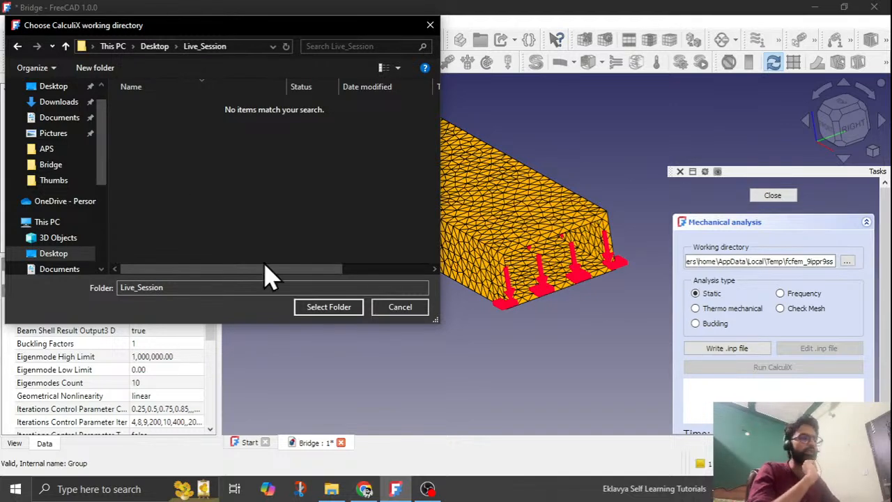
left_click(324, 308)
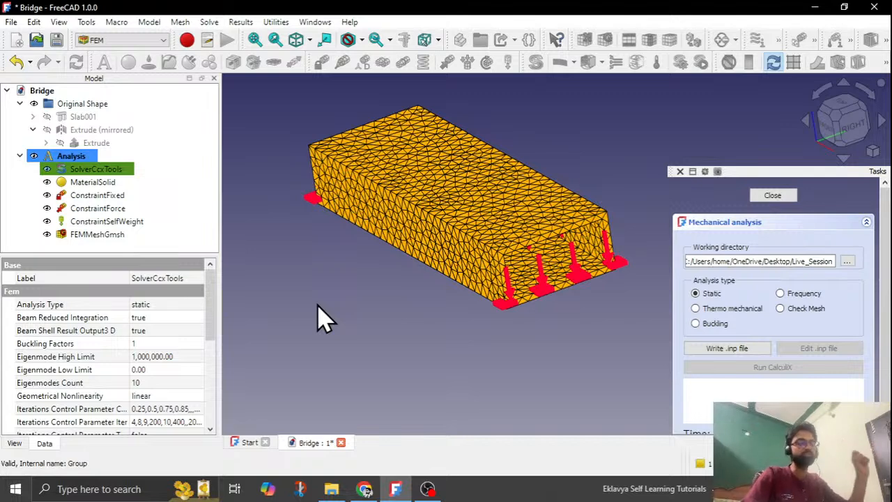
Step: Write the CalculiX .inp file for the static analysis and run the solver calculations
left_click(735, 349)
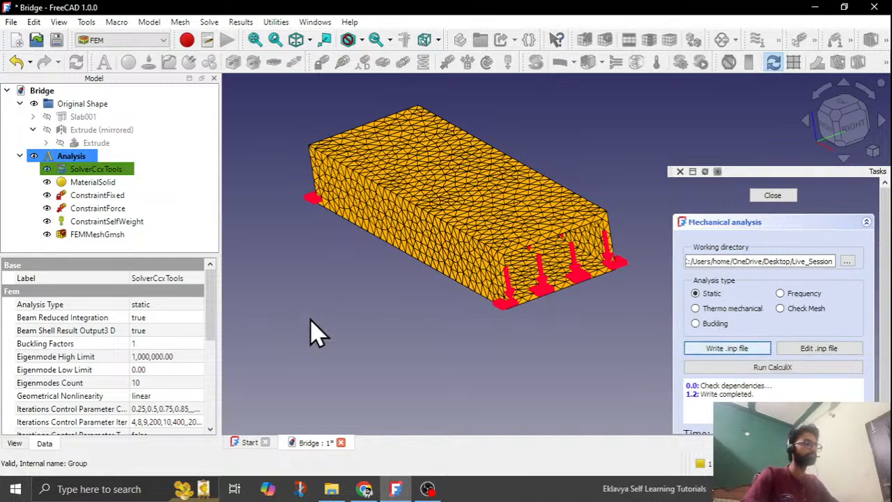
left_click(774, 196)
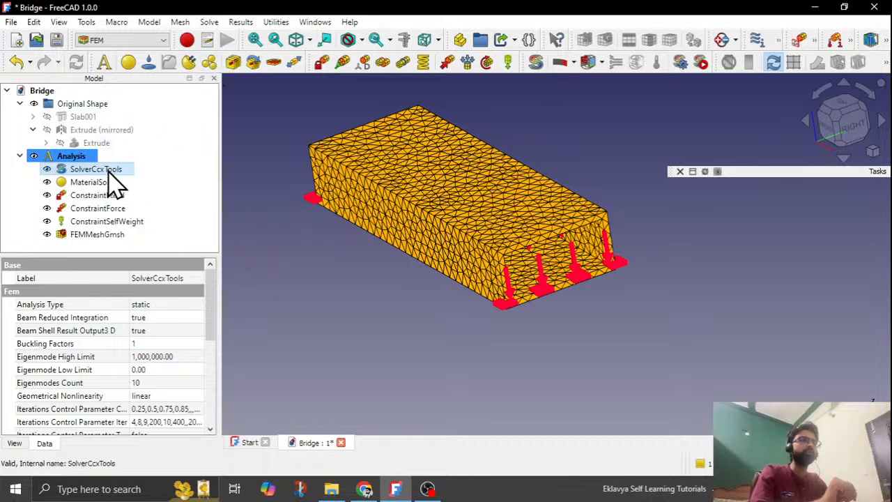
left_click(213, 25)
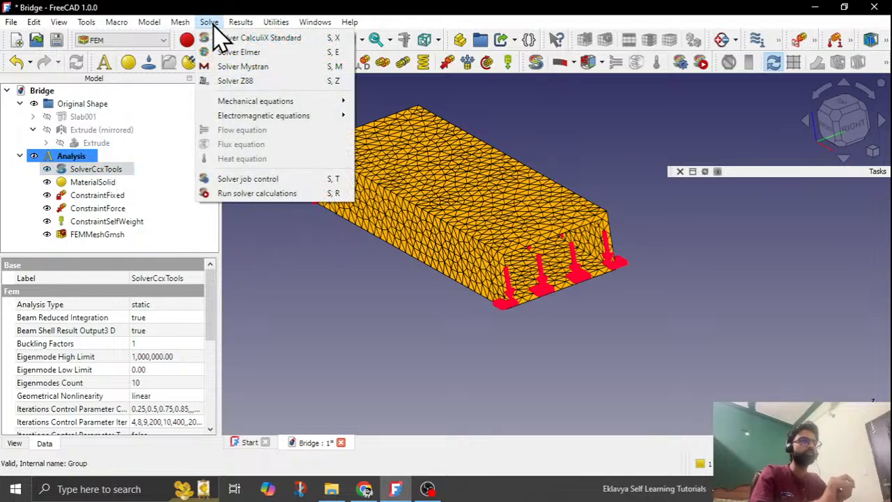
left_click(255, 194)
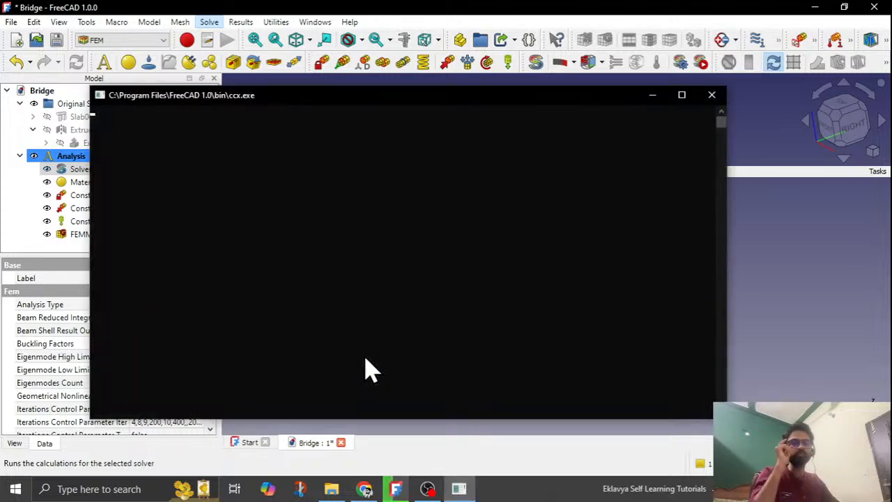
Step: Look at the YouTube live stream page while the solver runs and switch back to FreeCAD
left_click(365, 489)
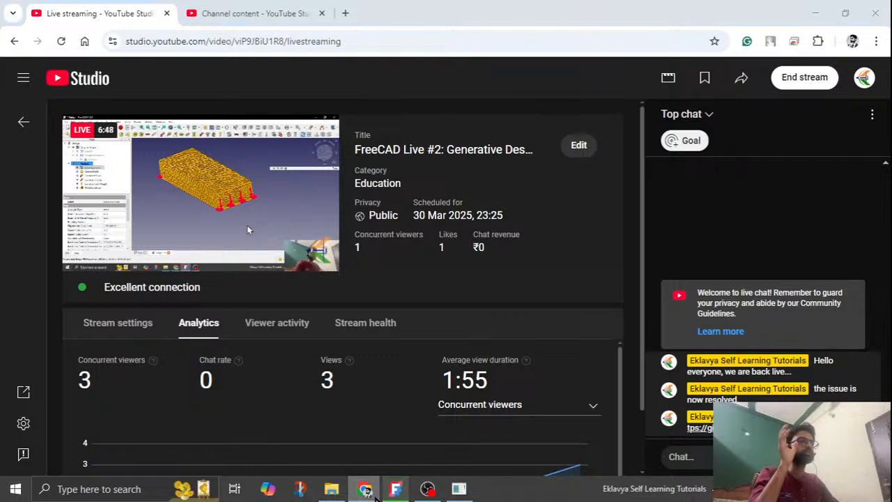
left_click(376, 494)
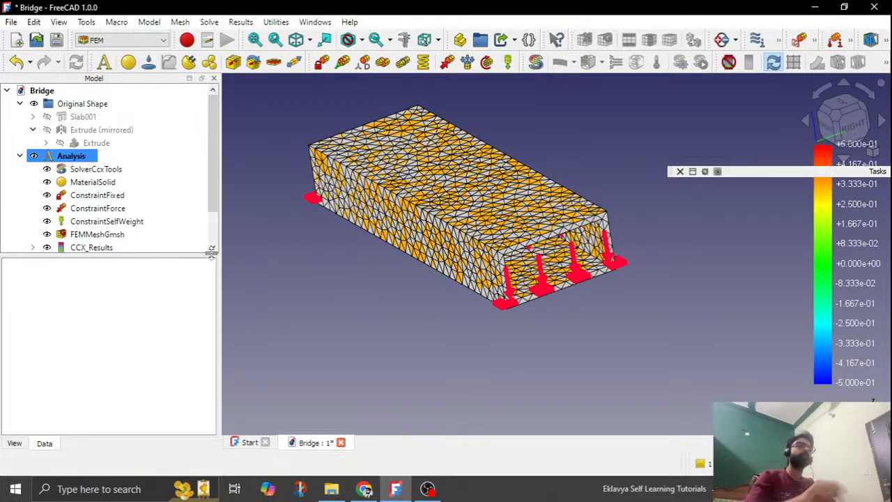
Step: Show the Displacement Magnitude result of CCX_Results with the deformed shape scaled by a factor of 100
scroll(127, 241, "down", 1)
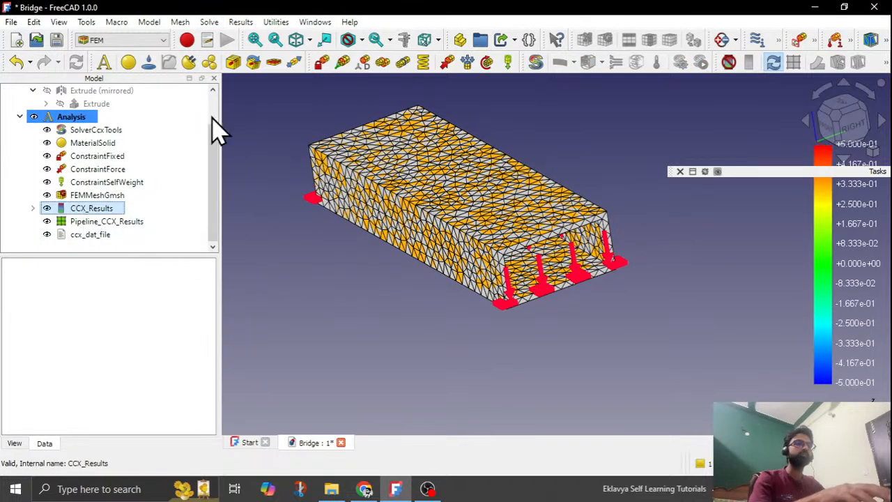
left_click(241, 22)
left_click(252, 53)
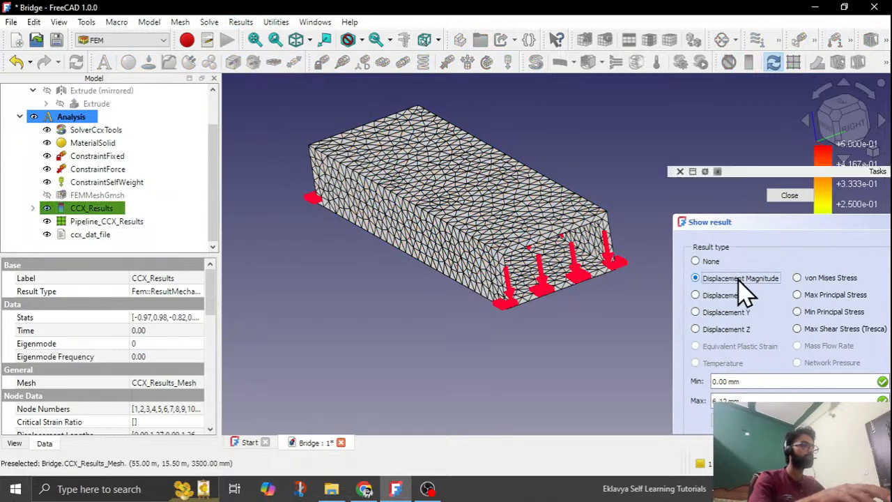
scroll(704, 380, "down", 2)
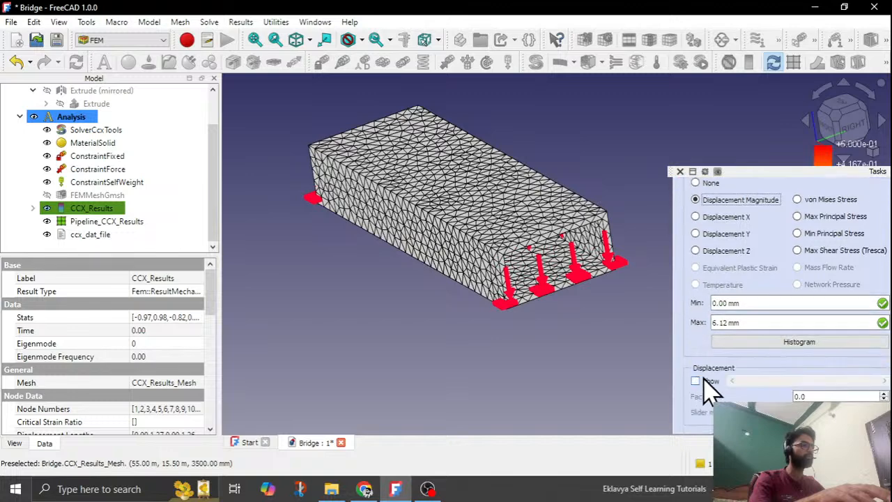
left_click_drag(739, 381, 872, 382)
Step: Hide the Pipeline_CCX_Results object in the analysis so that it does not cover the colored displacement result
scroll(108, 199, "up", 1)
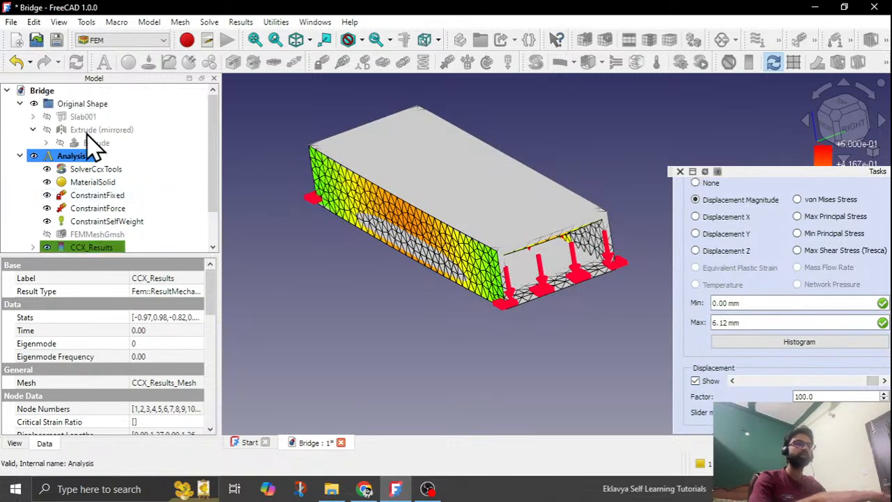
scroll(115, 195, "down", 1)
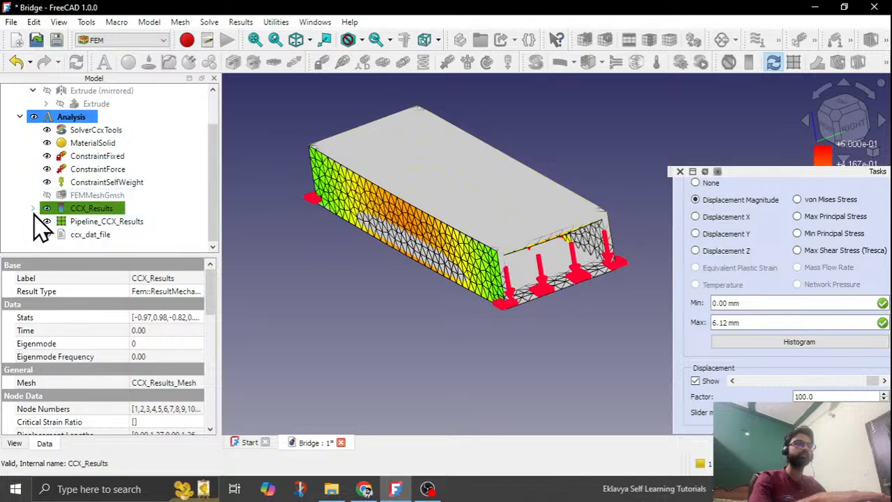
left_click(82, 221)
key("space")
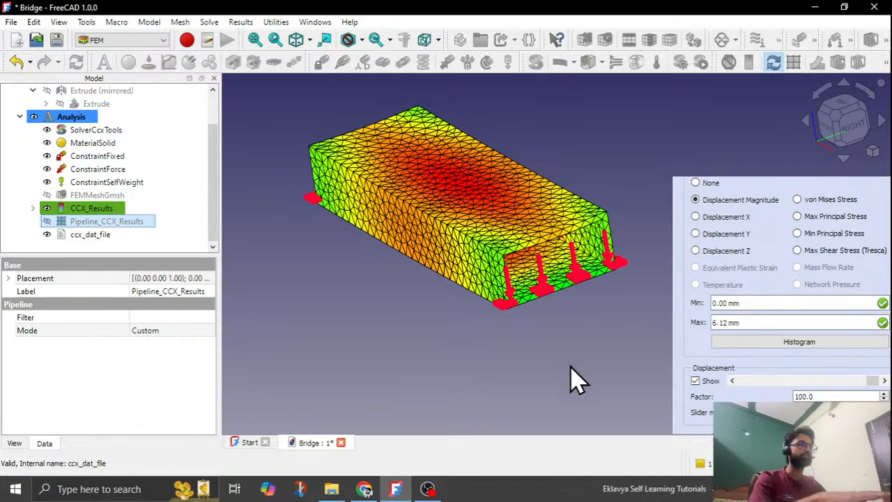
Step: Review the Max Shear, von Mises, Displacement Y and Displacement Magnitude results, reduce the deformation scale, and close the result display
mouse_move(874, 384)
left_mouse_down()
mouse_move(791, 383)
mouse_move(876, 382)
left_mouse_up()
left_click(833, 216)
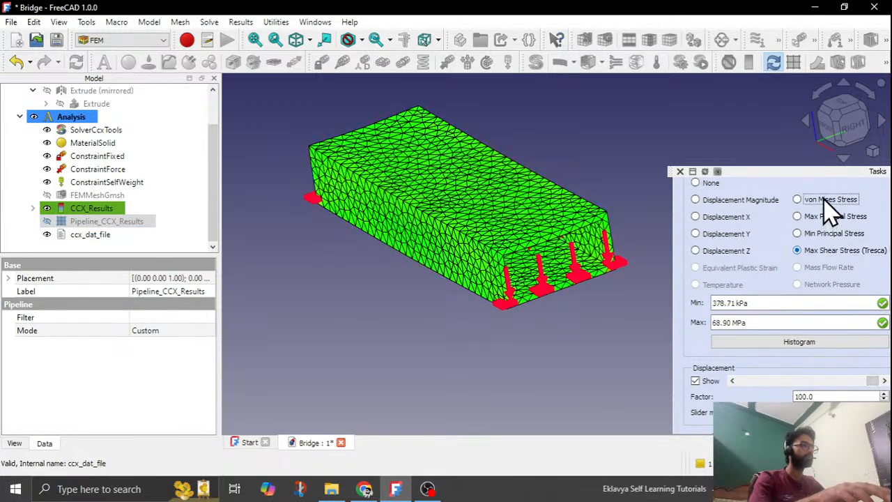
left_click(826, 199)
left_click(740, 234)
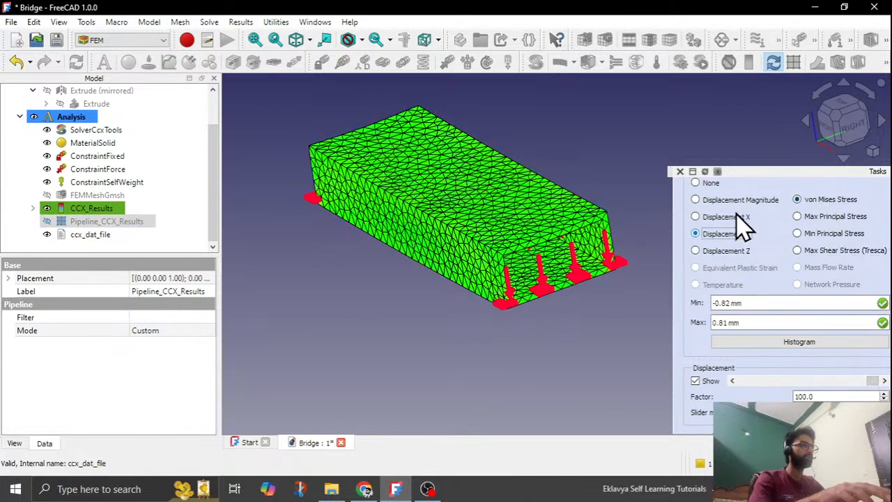
left_click(741, 201)
left_click_drag(873, 380, 711, 378)
scroll(701, 353, "up", 3)
left_click(788, 195)
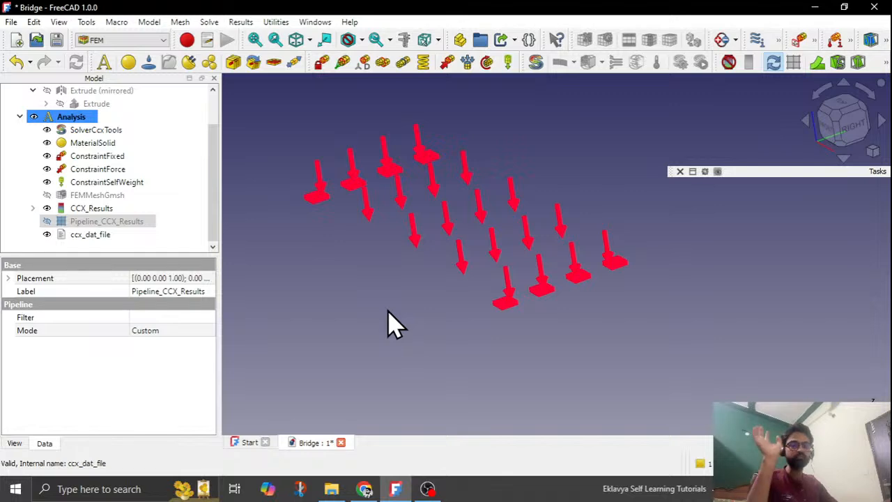
Step: Switch to File Explorer and locate the written FEMMeshGmsh.inp file in the Live_Session folder
left_click(332, 487)
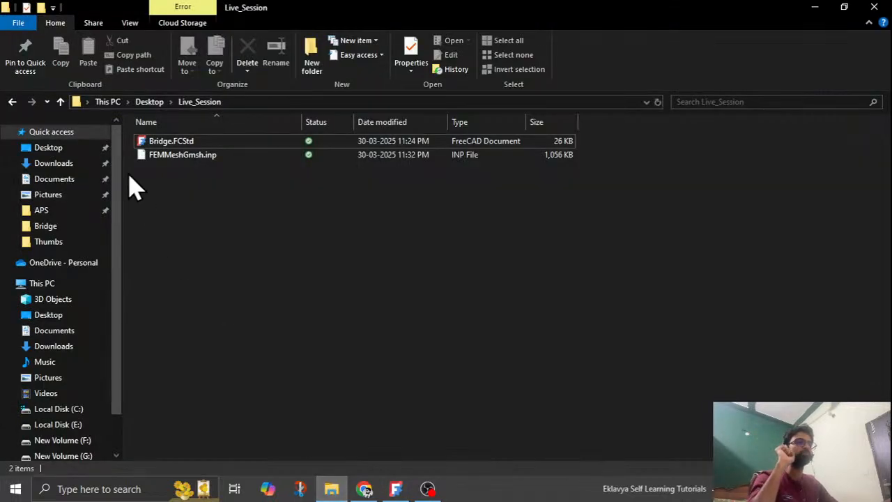
left_click(197, 156)
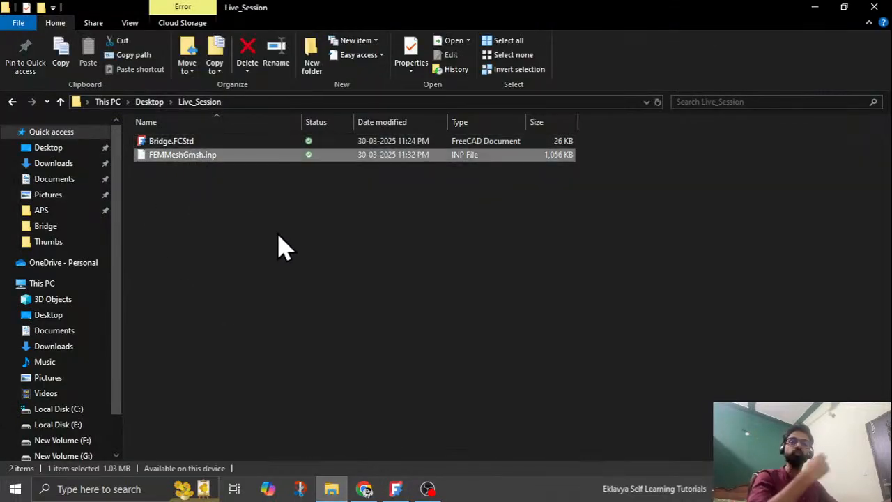
Step: Check the YouTube live chat for questions, minimize the browser, and switch back to FreeCAD
left_click(367, 489)
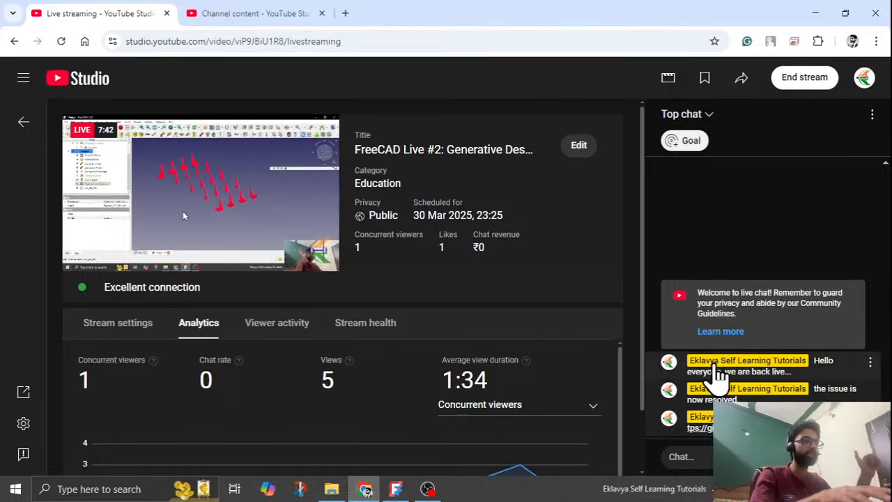
left_click(814, 14)
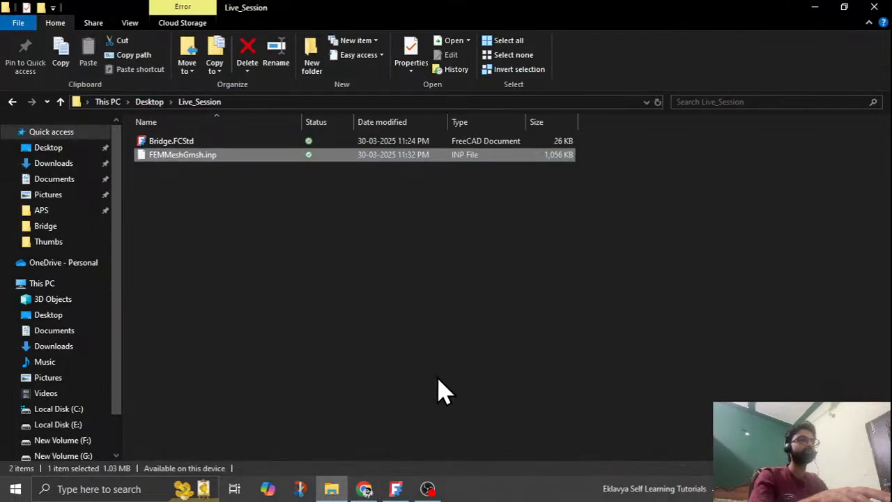
left_click(395, 489)
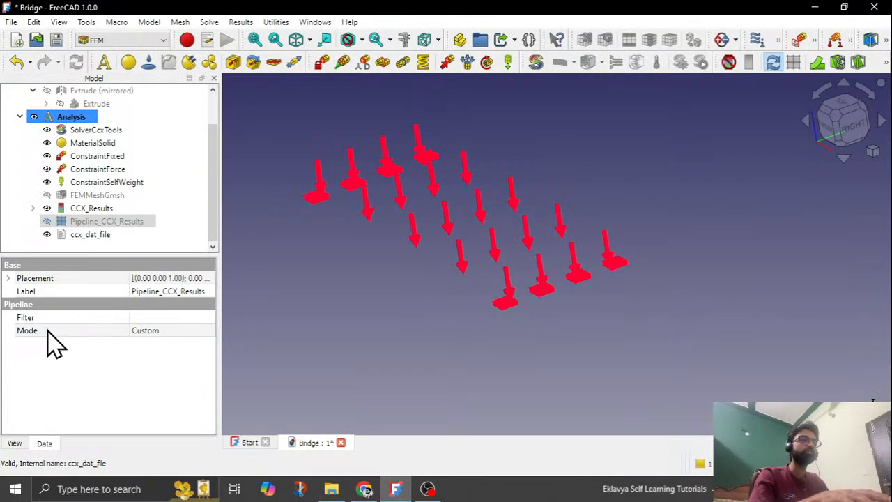
Step: Make the FEMMeshGmsh mesh of the analysis visible again and clear the selection
left_click(93, 196)
key("space")
left_click(408, 339)
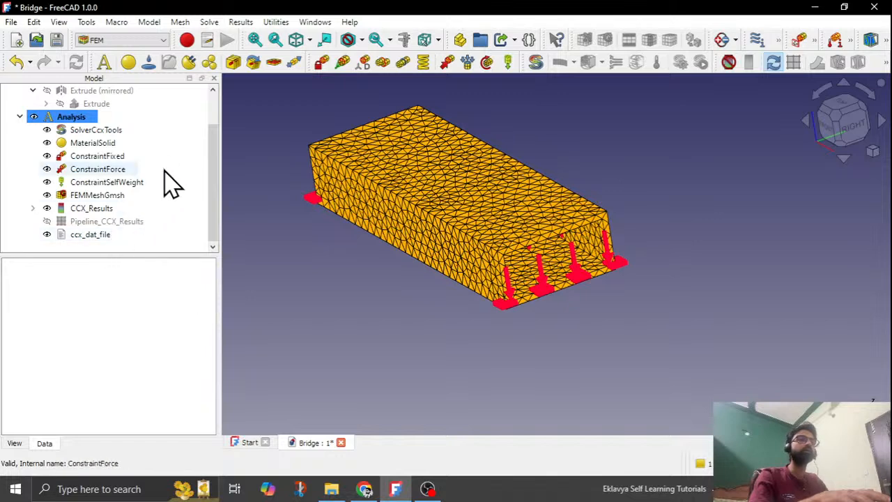
Step: Open the macro execution dialog, then switch to Chrome and view the download options of the bookmarked calculix/beso GitHub repository
left_click(207, 42)
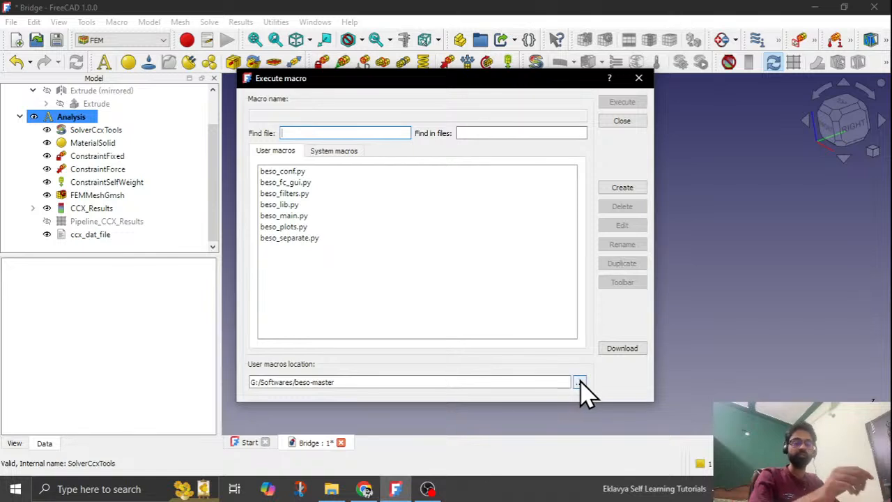
left_click(364, 488)
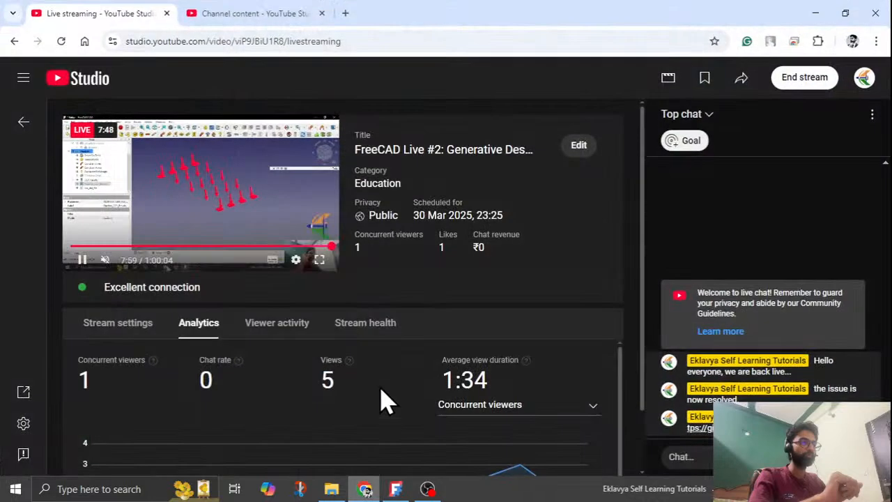
left_click(346, 13)
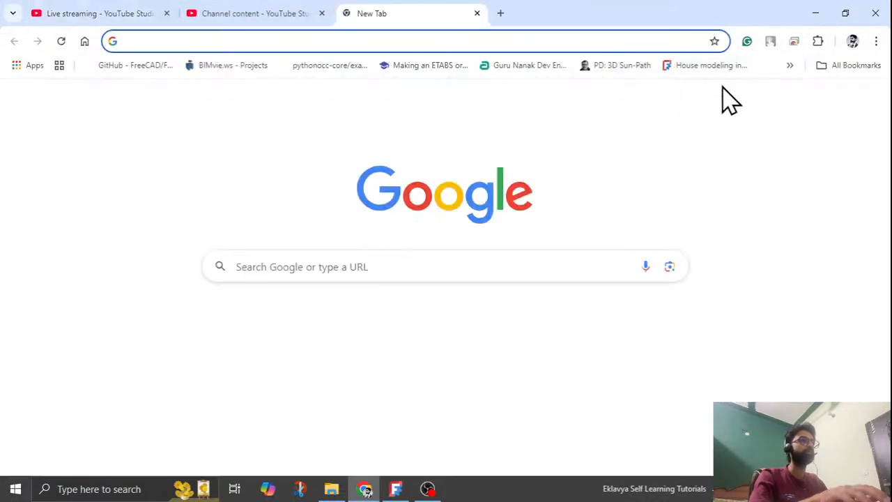
left_click(789, 65)
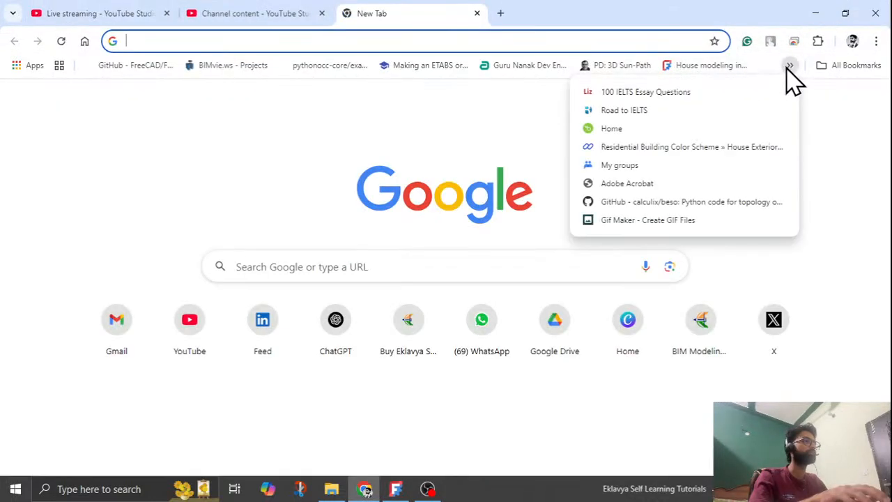
left_click(661, 202)
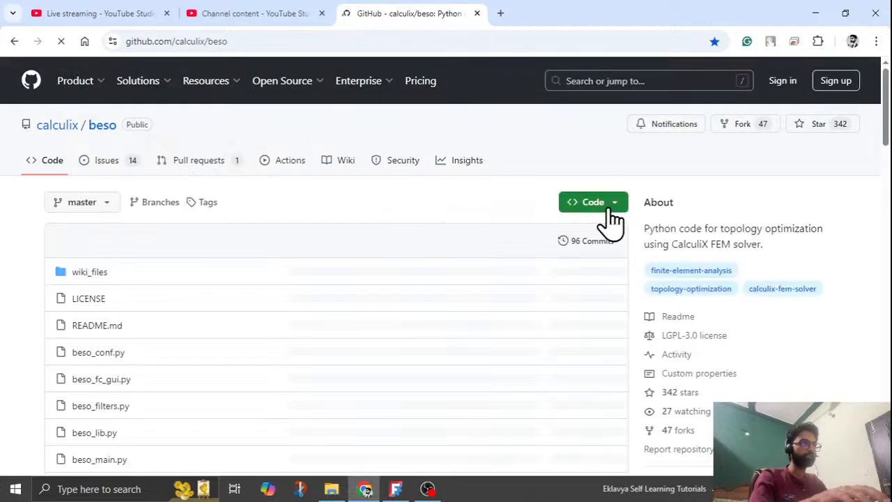
left_click(612, 203)
left_click(436, 385)
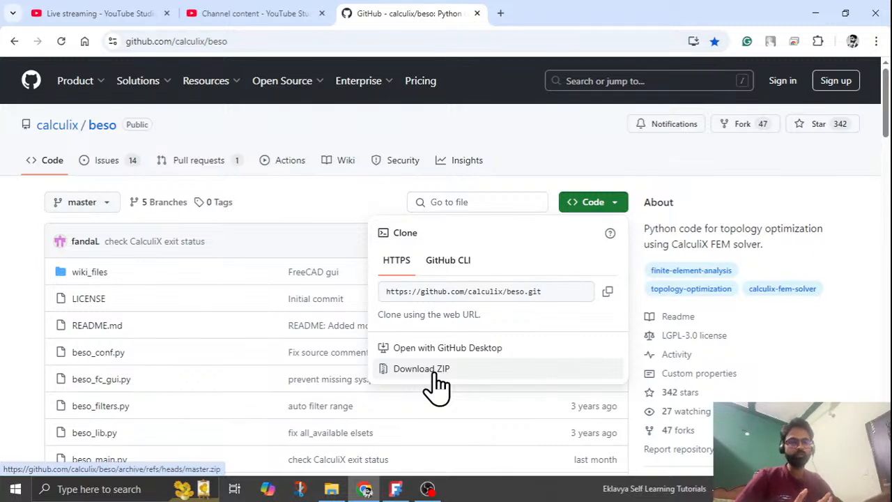
left_click(550, 174)
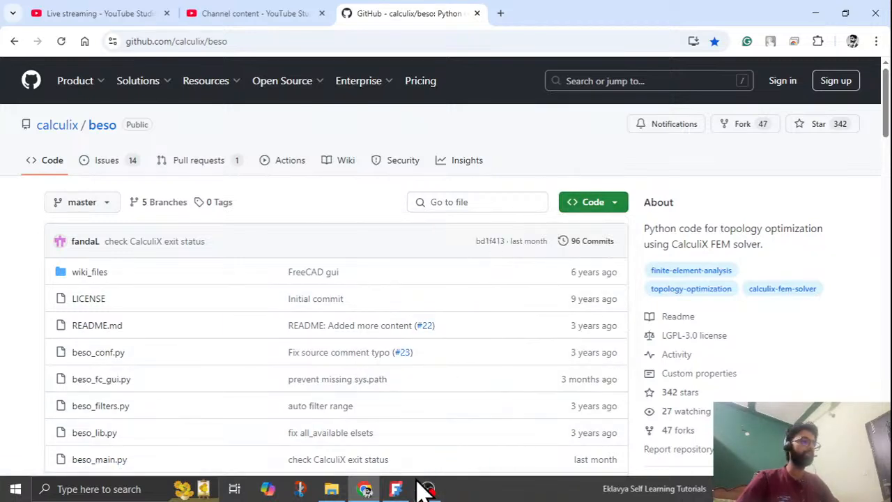
Step: Switch back to FreeCAD, set the user macros location to G:/Softwares/beso-master, and execute the beso_fc_gui.py macro
left_click(396, 488)
left_click(579, 382)
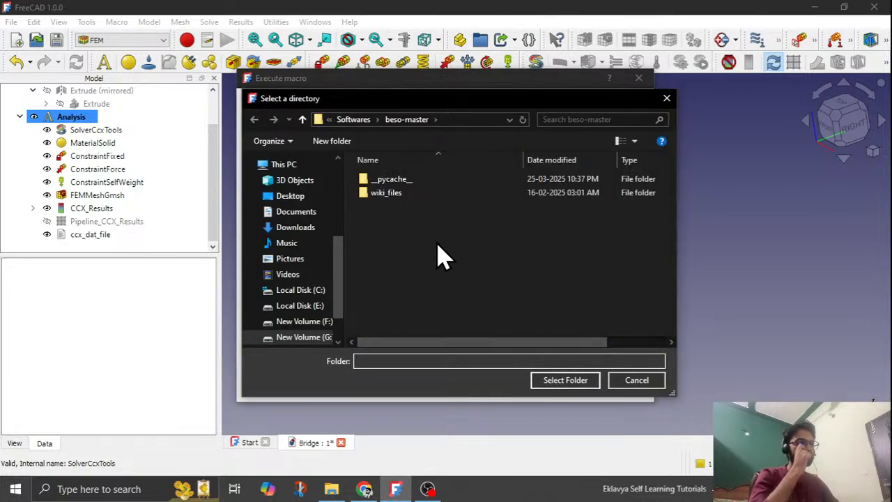
left_click(352, 124)
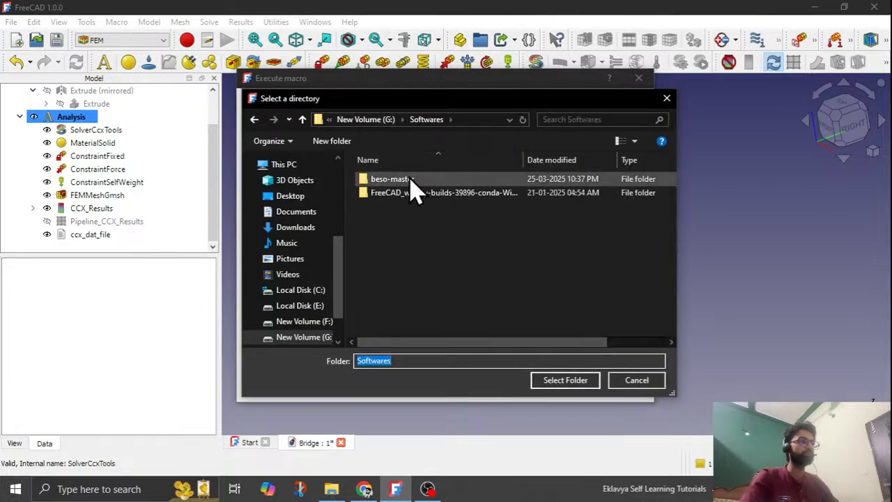
double_click(410, 180)
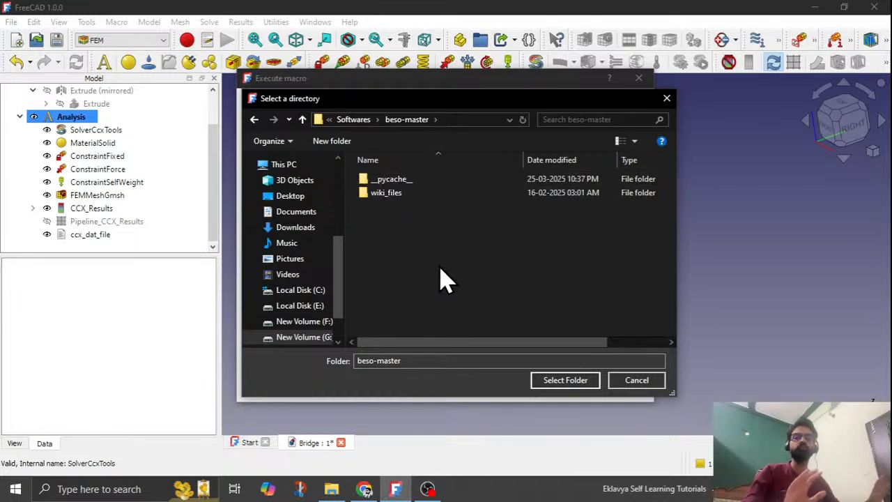
left_click(563, 382)
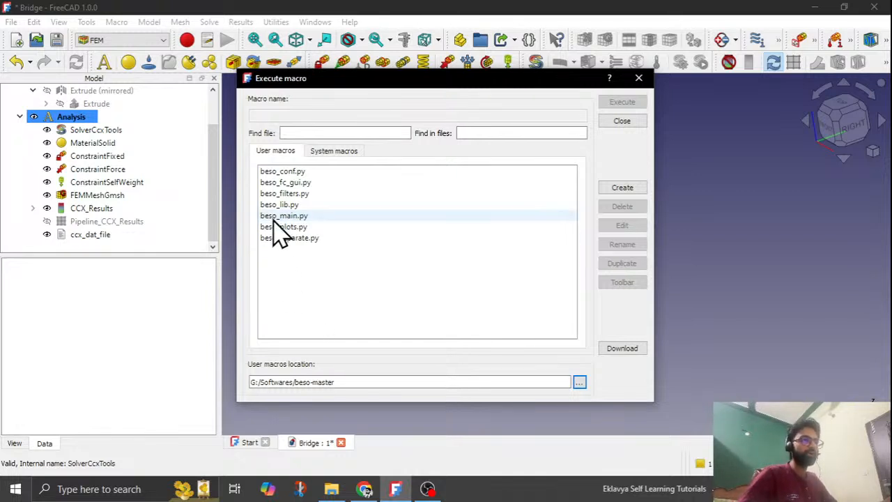
left_click(280, 182)
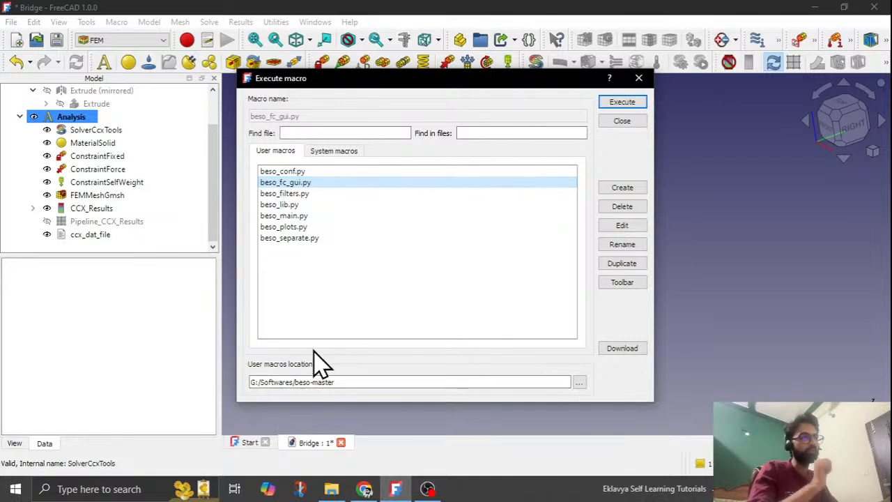
left_click(629, 103)
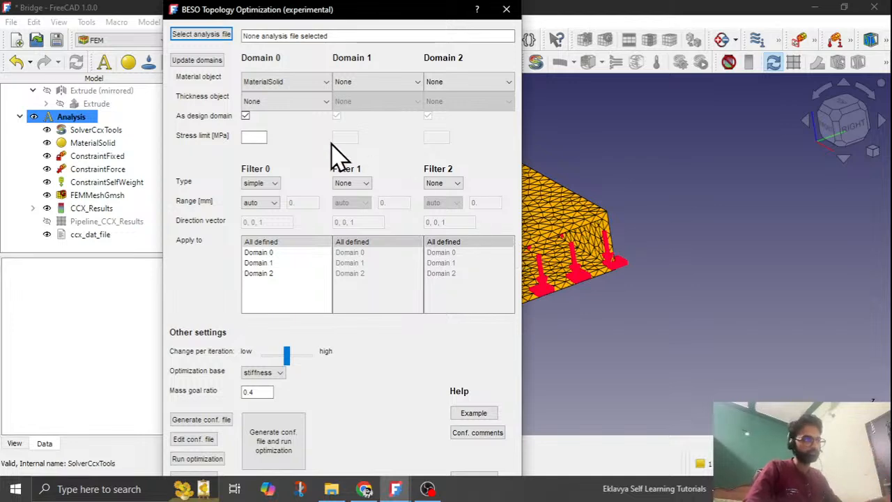
left_click(187, 34)
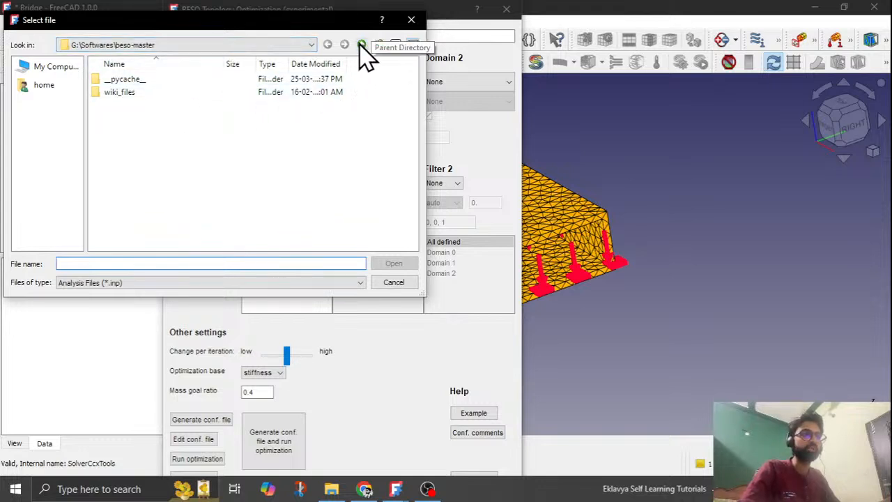
left_click(43, 69)
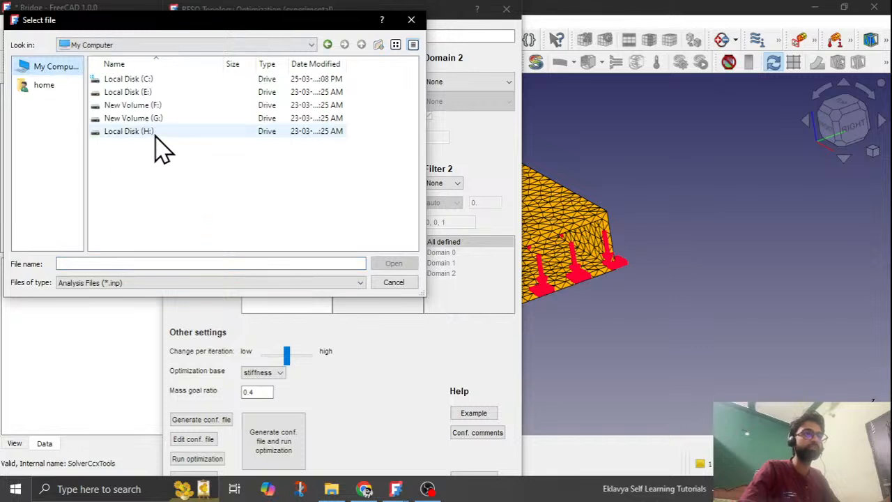
left_click(39, 85)
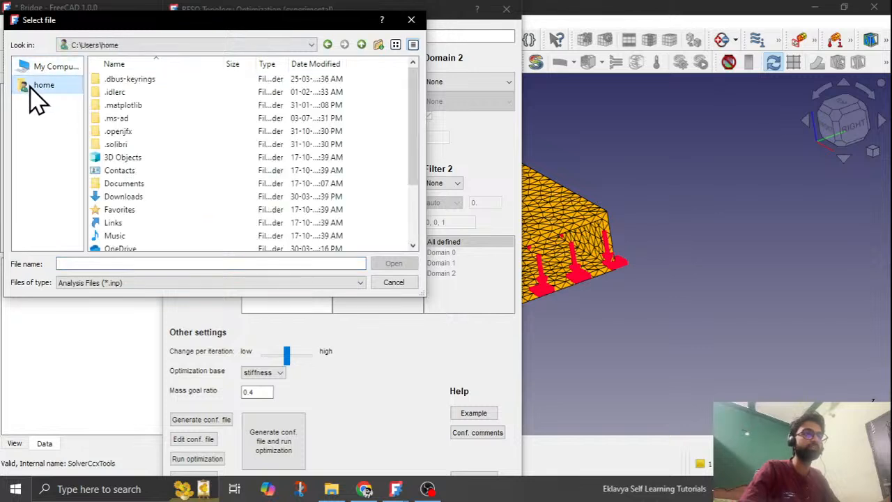
scroll(188, 202, "down", 2)
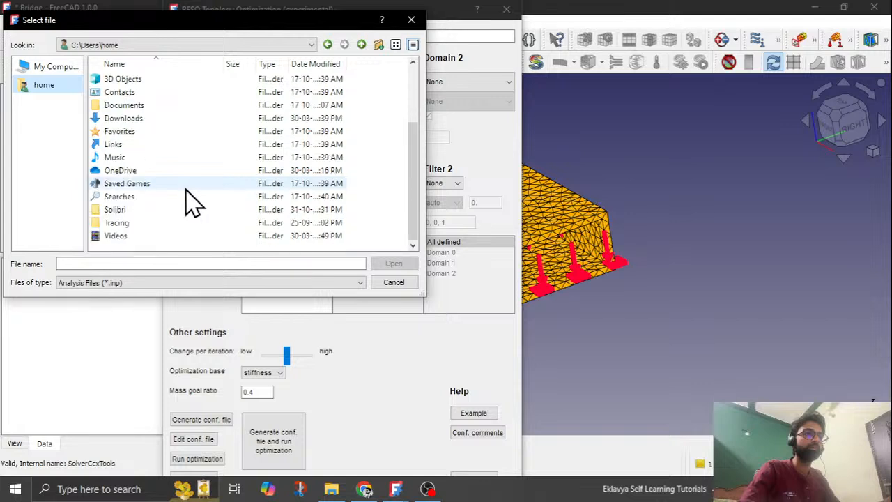
scroll(188, 198, "up", 2)
left_click(35, 70)
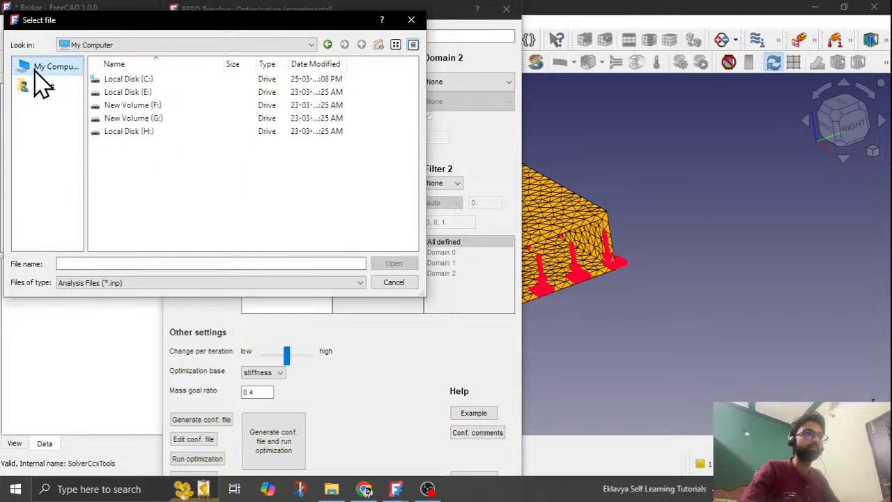
double_click(151, 80)
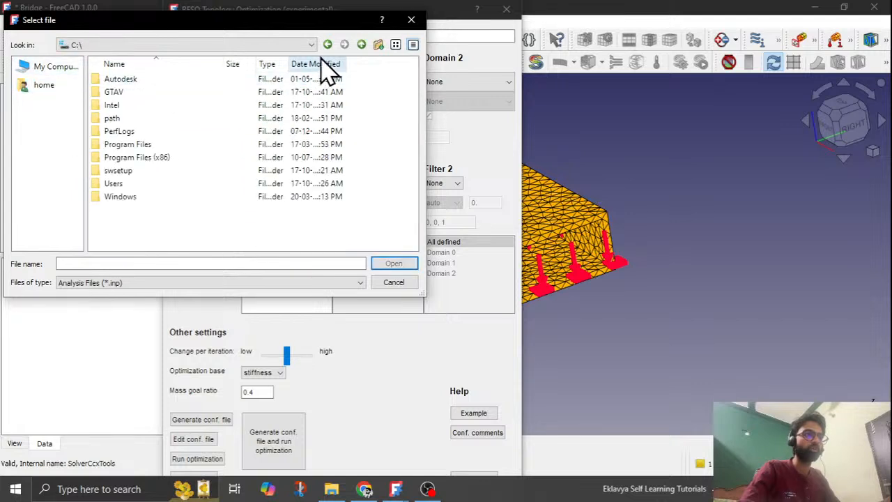
left_click(411, 19)
Step: Switch to File Explorer and copy the full path of the Live_Session folder
left_click(331, 488)
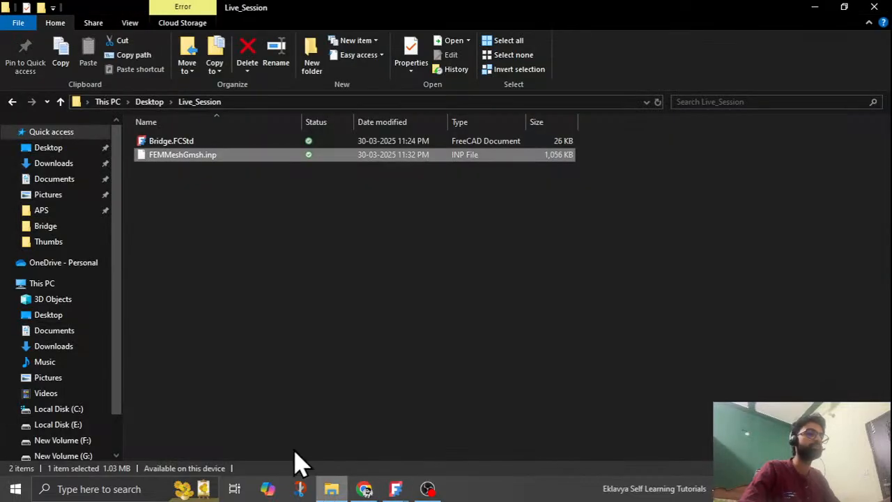
left_click(269, 101)
key("ctrl+c")
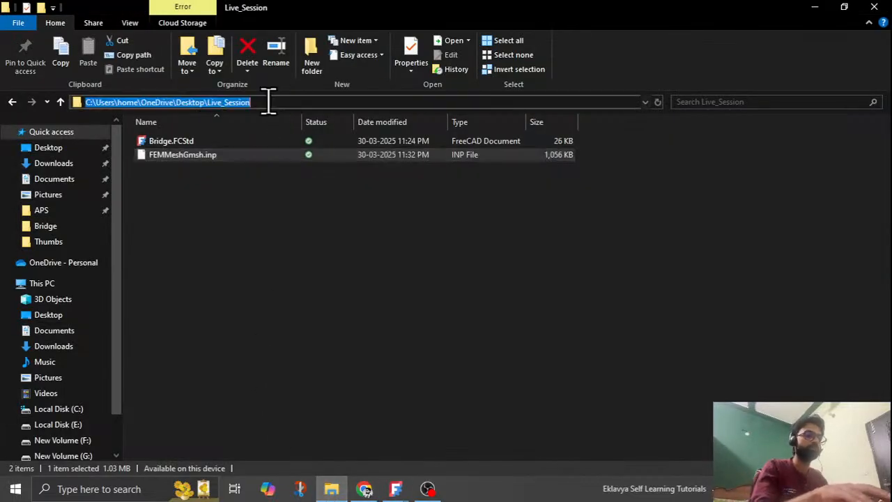
Step: Switch back to FreeCAD and load FEMMeshGmsh.inp from the copied Live_Session path as the BESO analysis file
left_click(395, 489)
left_click(209, 35)
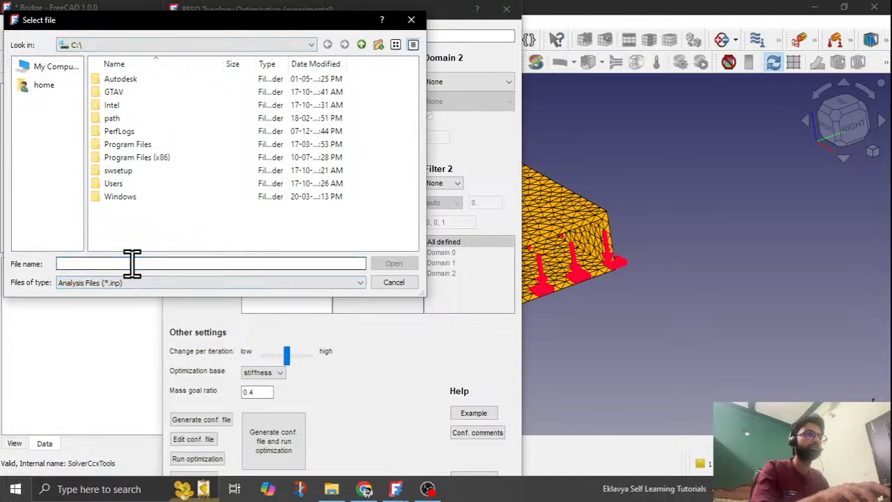
key("ctrl+v")
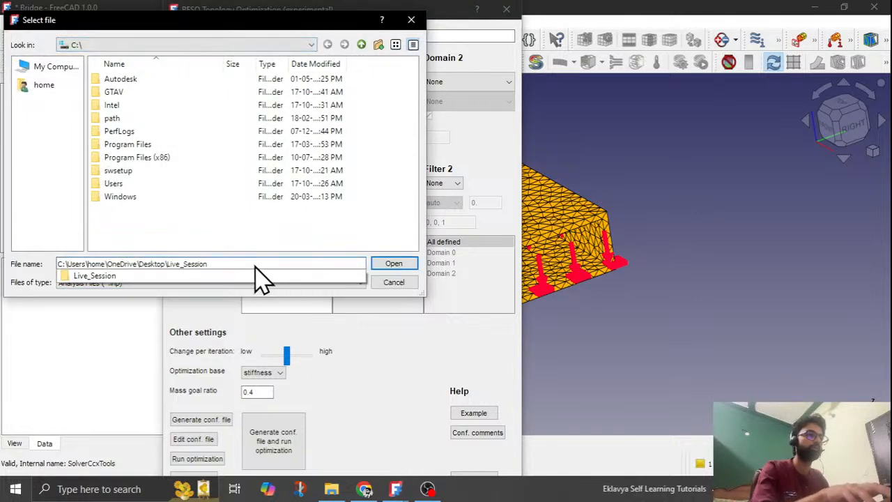
left_click(403, 265)
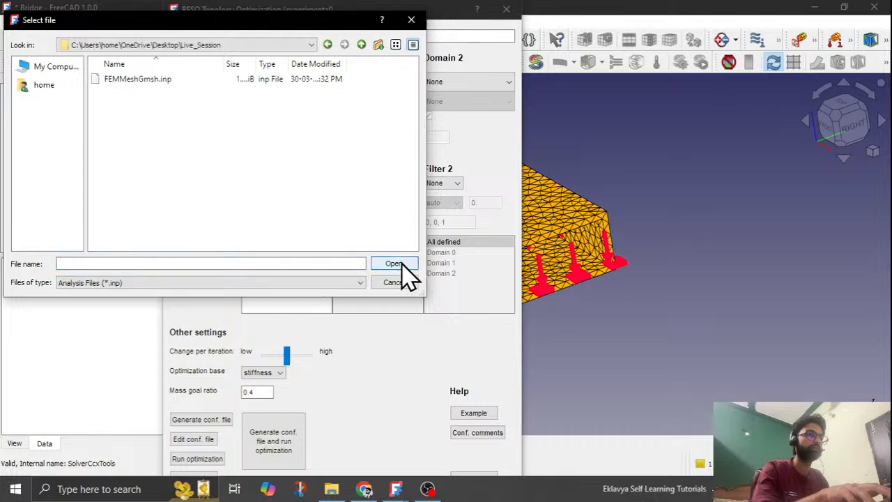
left_click(149, 79)
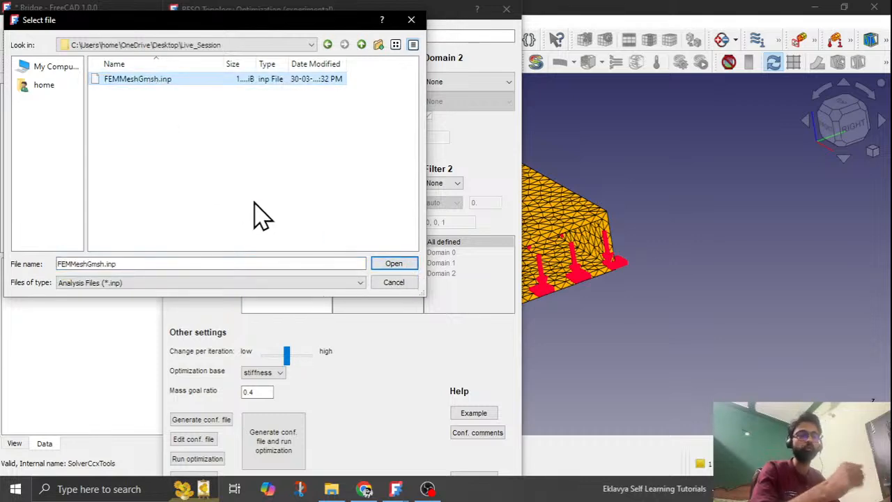
left_click(393, 264)
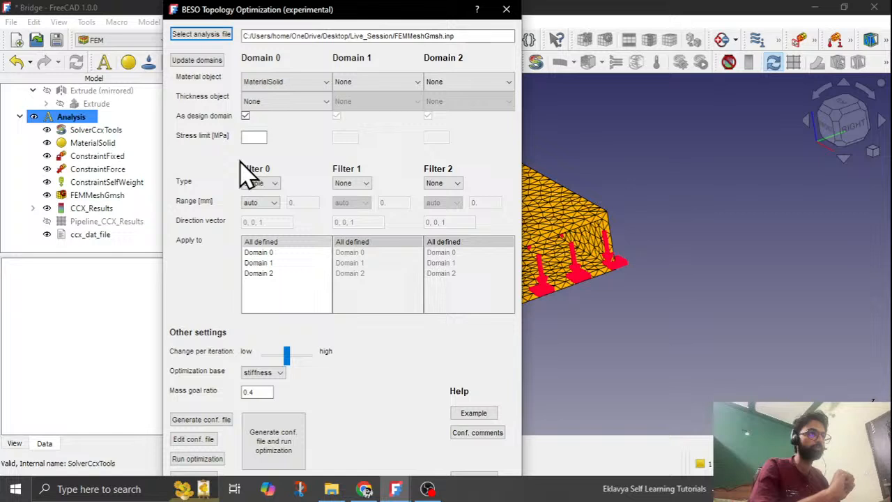
Step: Update the domains, set the mass goal ratio to 0.5, and generate the configuration file and run the optimization
left_click(192, 60)
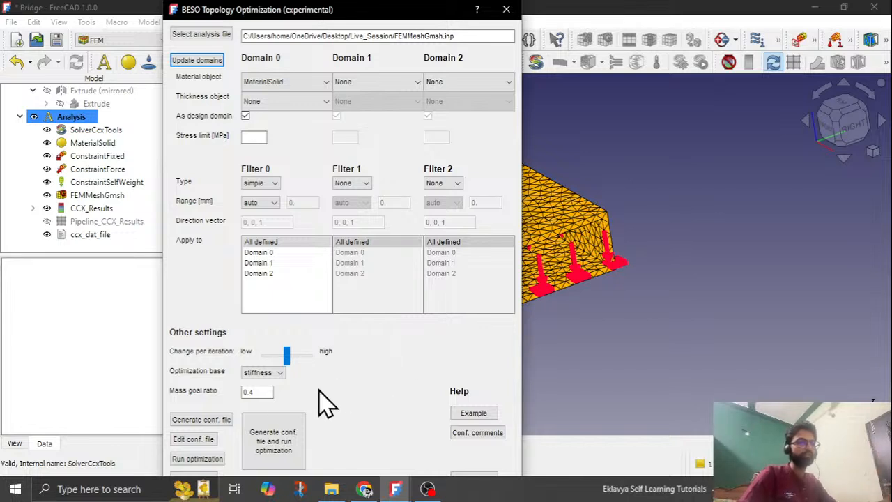
left_click(265, 392)
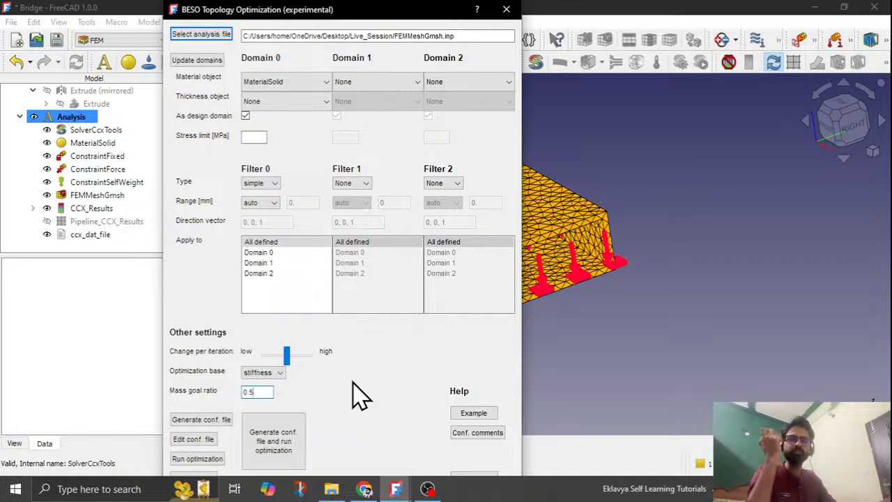
left_click(427, 489)
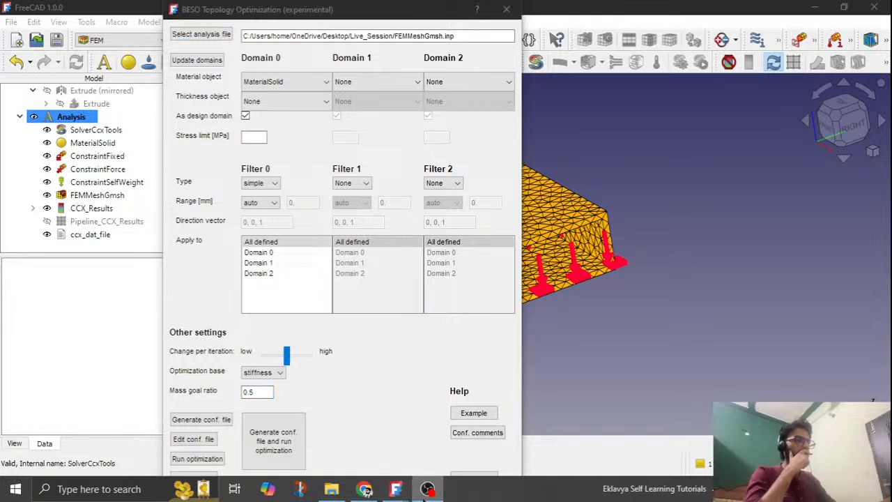
left_click(424, 498)
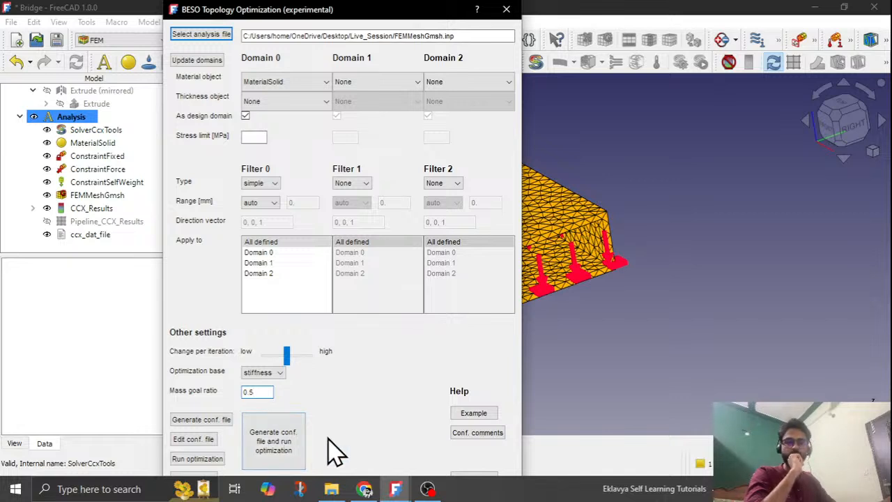
left_click(291, 438)
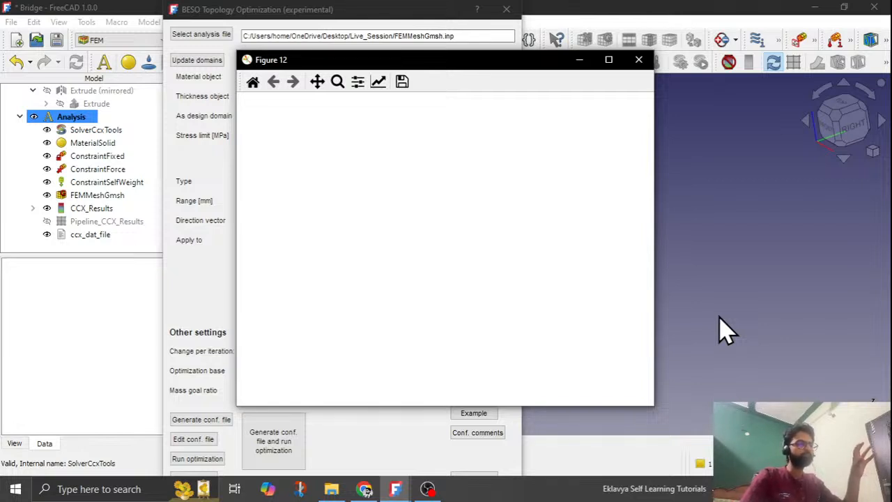
Step: Switch to Chrome, check the YouTube Studio live chat for questions, and minimize the browser to return to FreeCAD
left_click(367, 488)
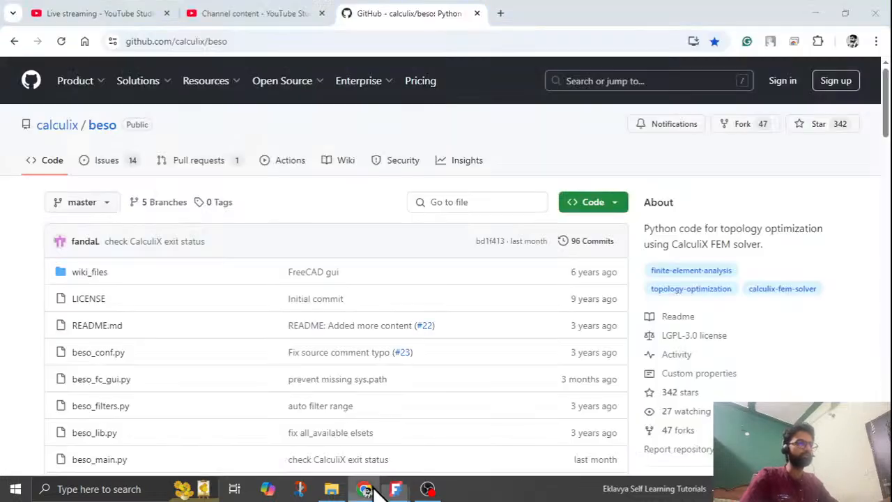
left_click(103, 14)
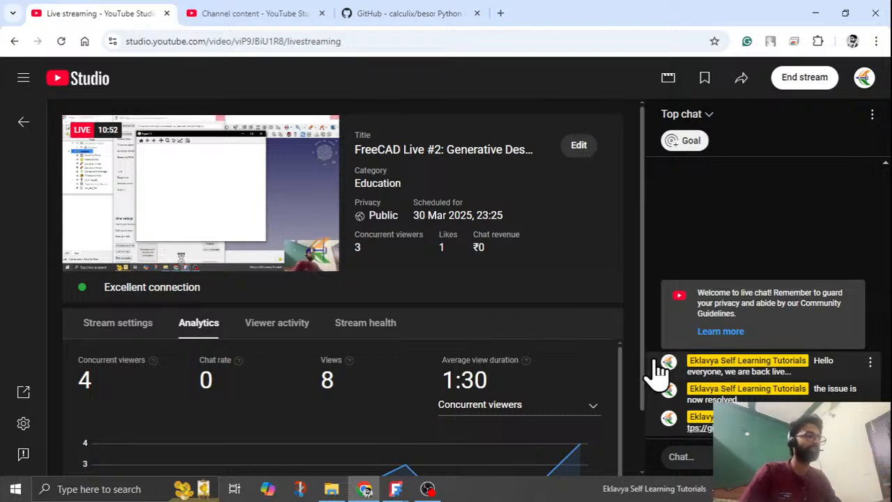
left_click(815, 13)
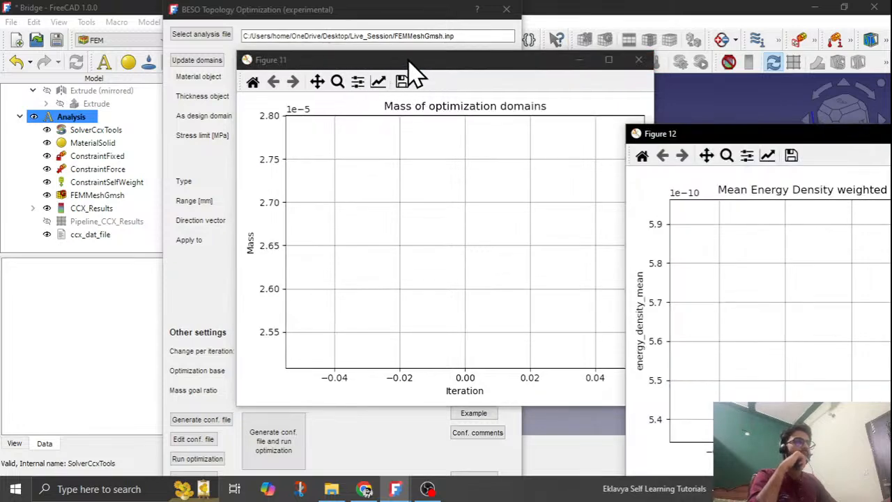
Step: Move the Figure 11 plot window aside so it no longer overlaps the Figure 12 window
left_click_drag(409, 58, 246, 56)
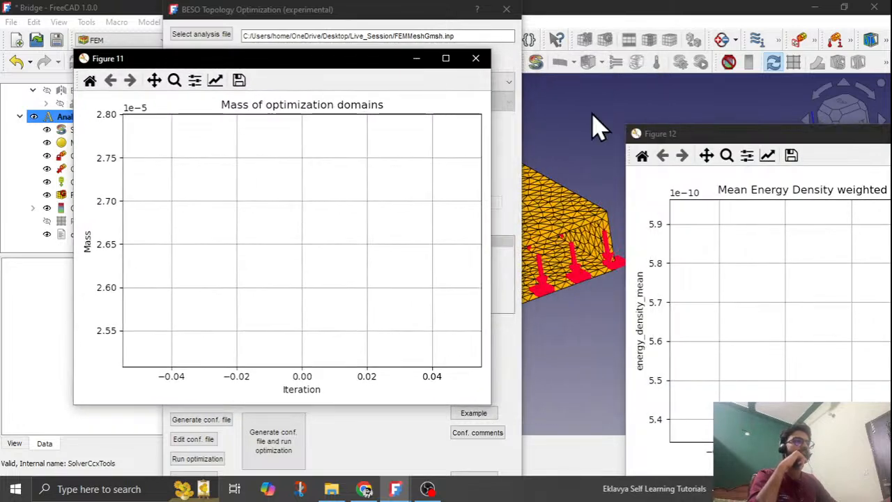
Step: Move the Figure 12 energy density plot window so it sits beside the Figure 11 mass plot
left_click_drag(695, 135, 603, 65)
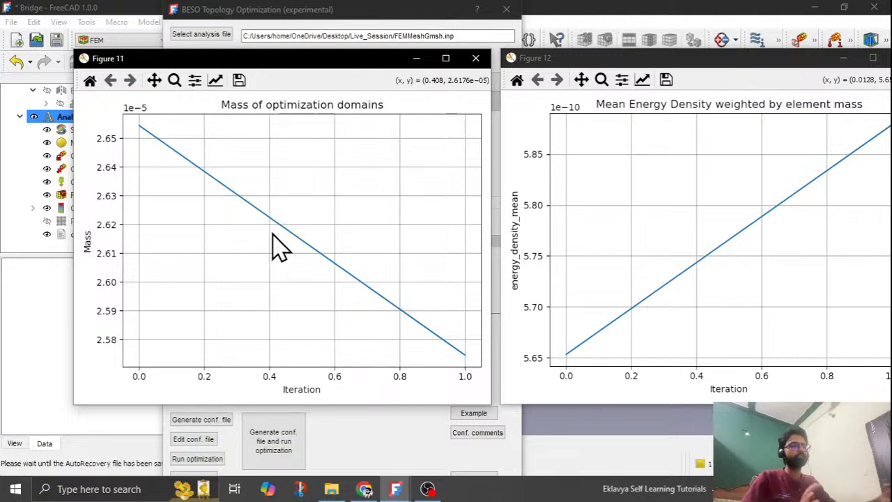
Step: Look over the generated files in the Live_Session folder and the stream's analytics in Chrome, and return to the FreeCAD plots
left_click(337, 487)
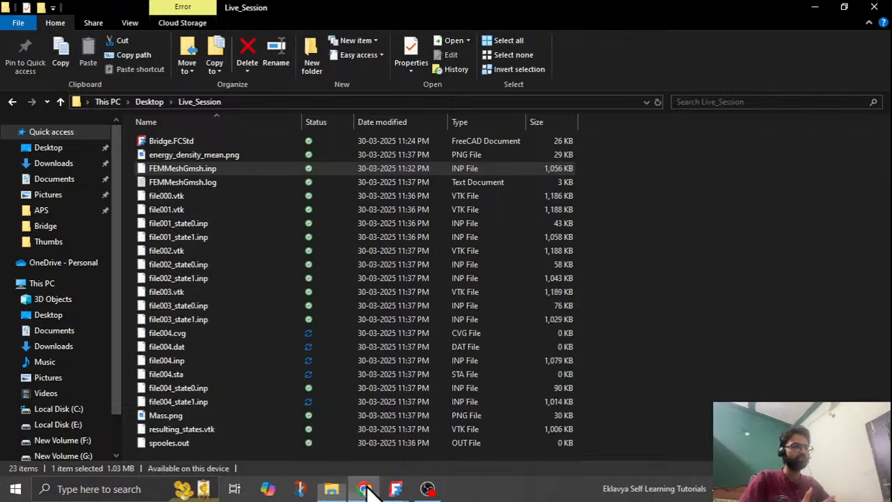
left_click(367, 487)
scroll(606, 368, "down", 1)
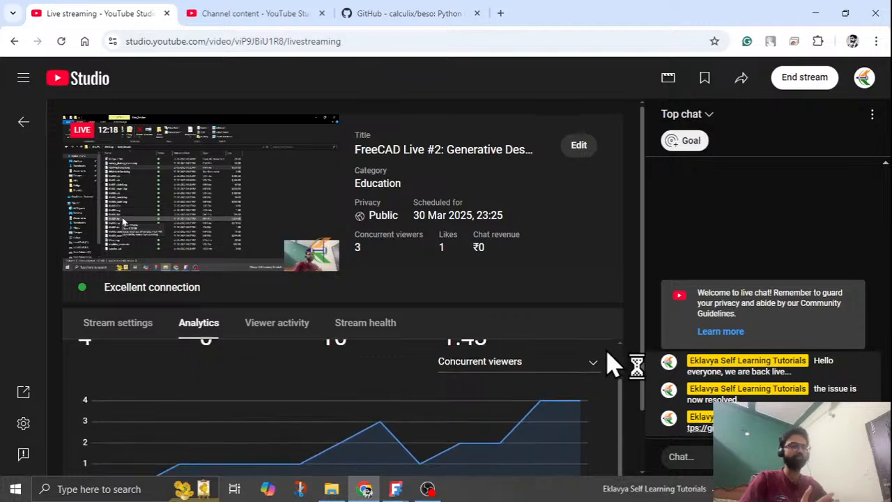
scroll(502, 383, "up", 1)
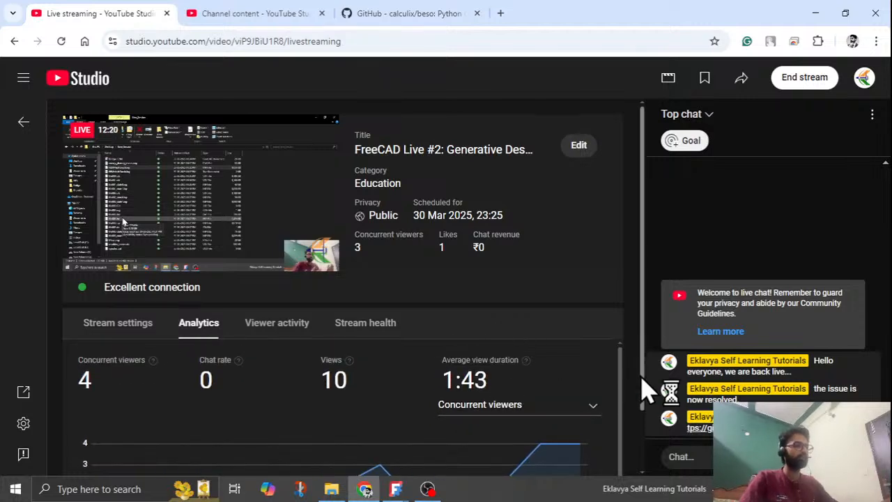
left_click(813, 13)
left_click(815, 8)
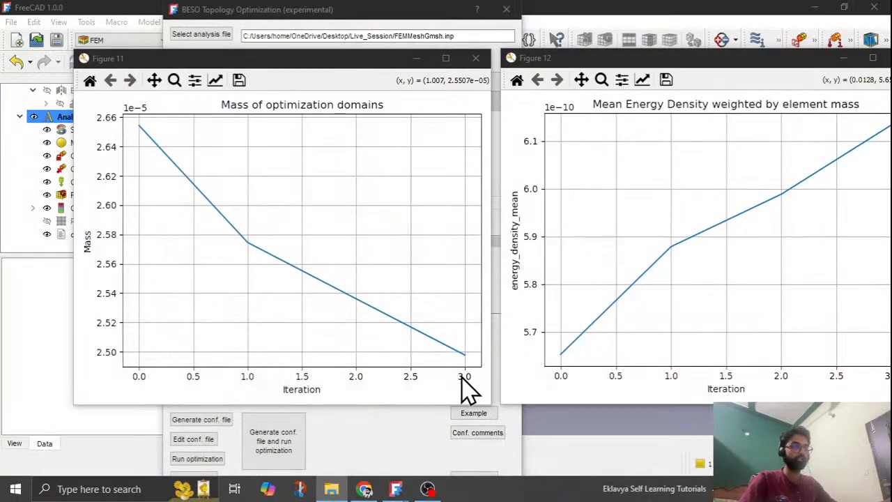
left_click(135, 186)
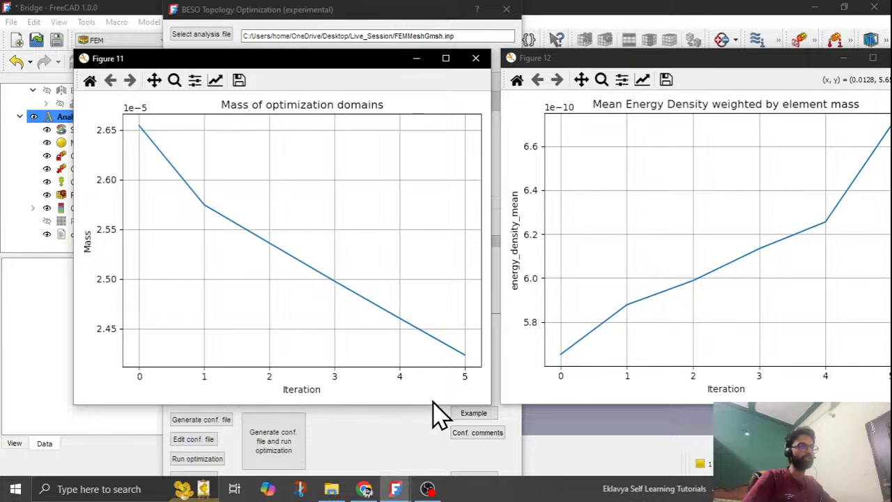
Step: Check the live chat and viewer figures in YouTube Studio between looks at the optimization plots, ending back in FreeCAD
left_click(373, 488)
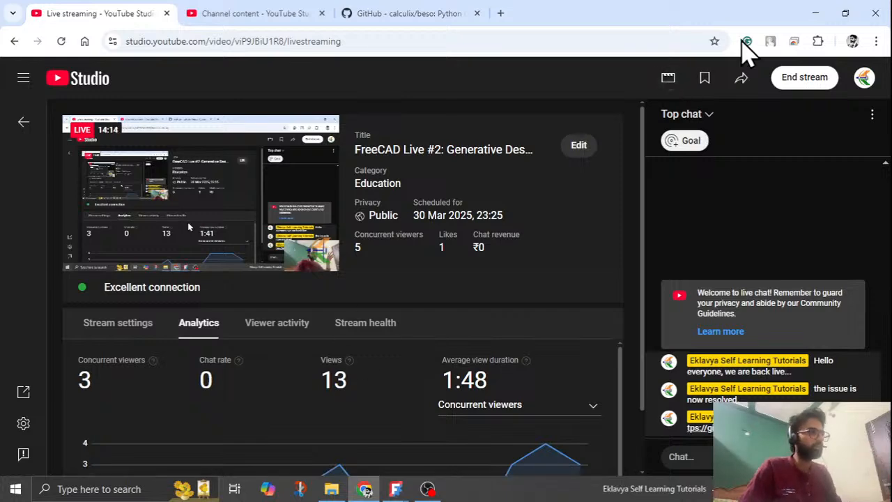
left_click(815, 13)
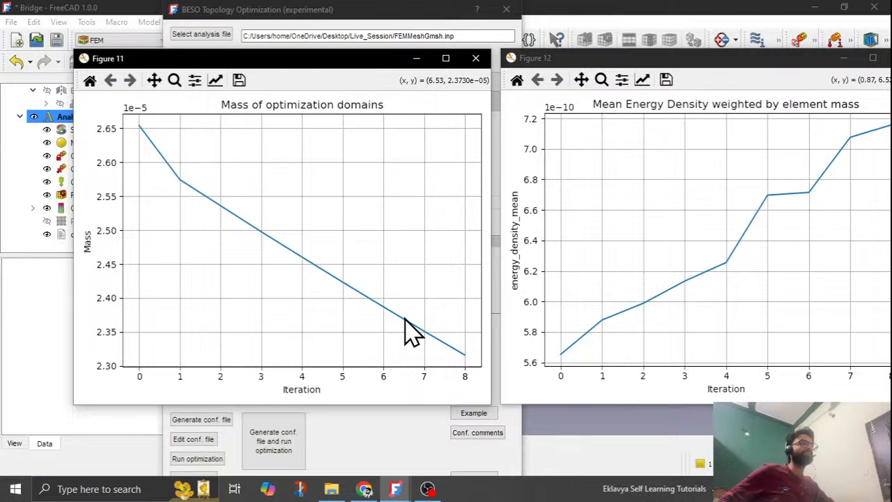
left_click(364, 488)
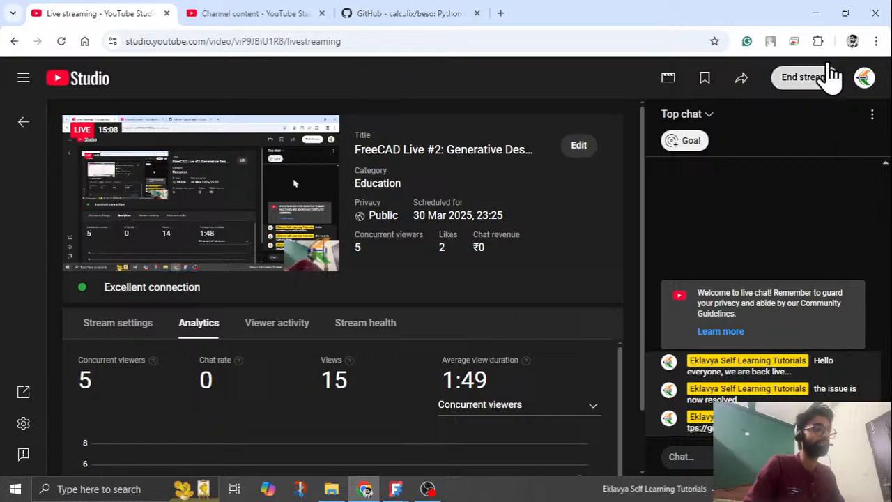
left_click(815, 13)
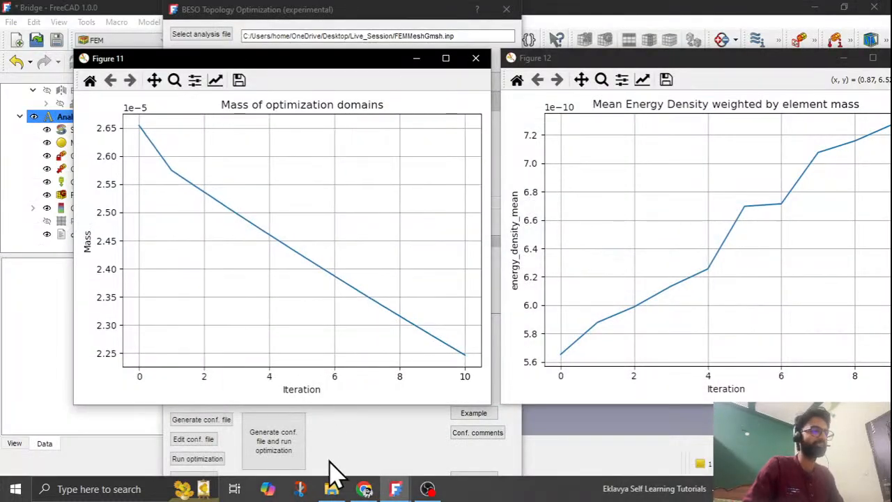
Step: Examine the newest iteration files in the Live_Session folder in File Explorer and minimize the window
left_click(330, 489)
scroll(388, 310, "down", 7)
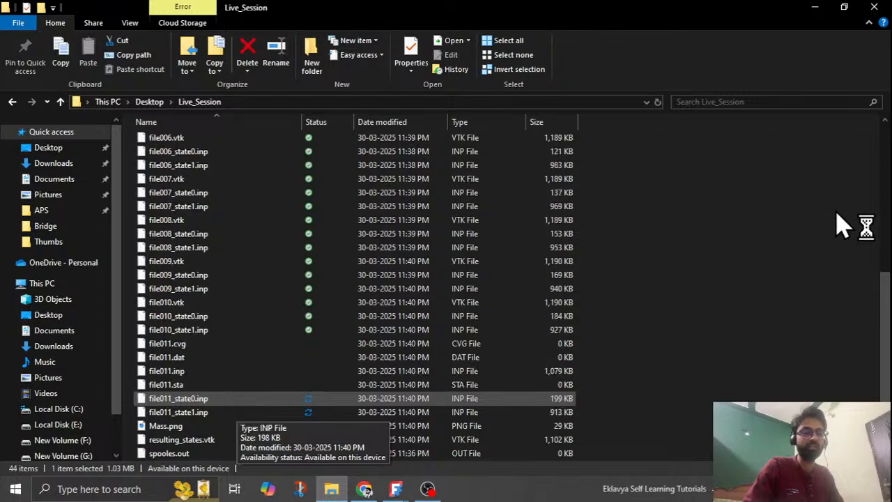
left_click(815, 10)
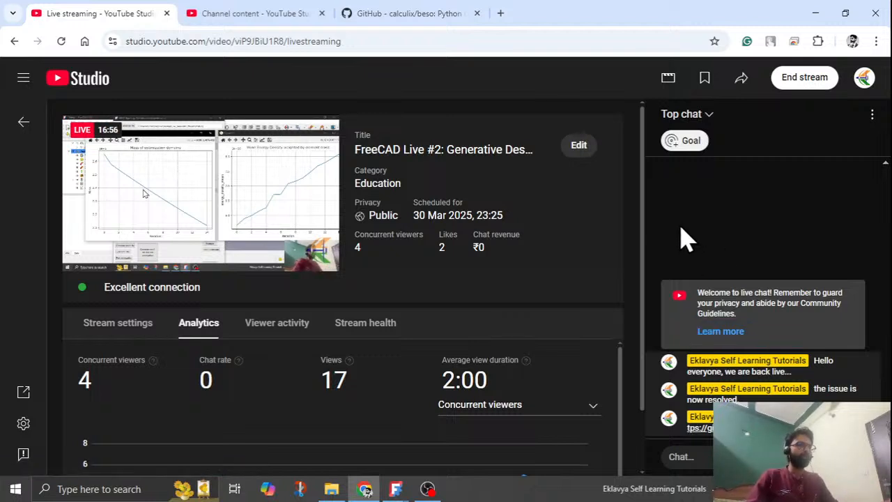
Step: In YouTube Studio in Chrome, share the live stream to X in a new tab and dismiss the share dialog
left_click(741, 80)
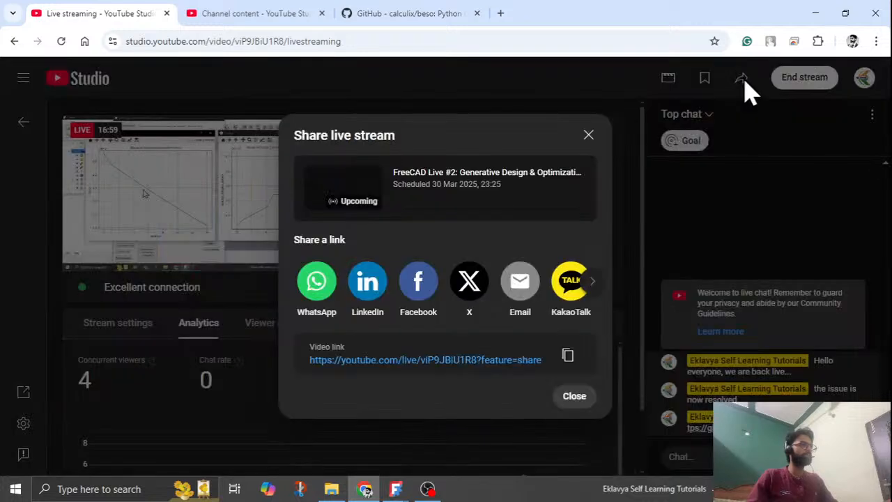
left_click(470, 282)
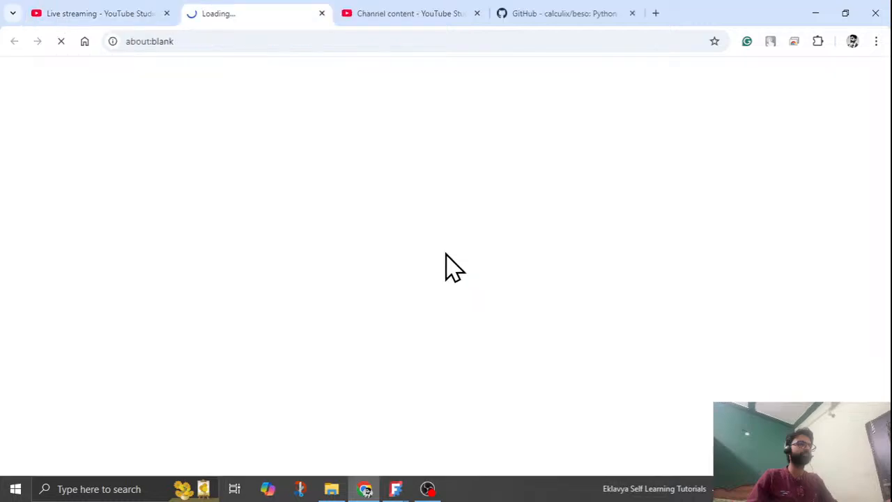
left_click(104, 12)
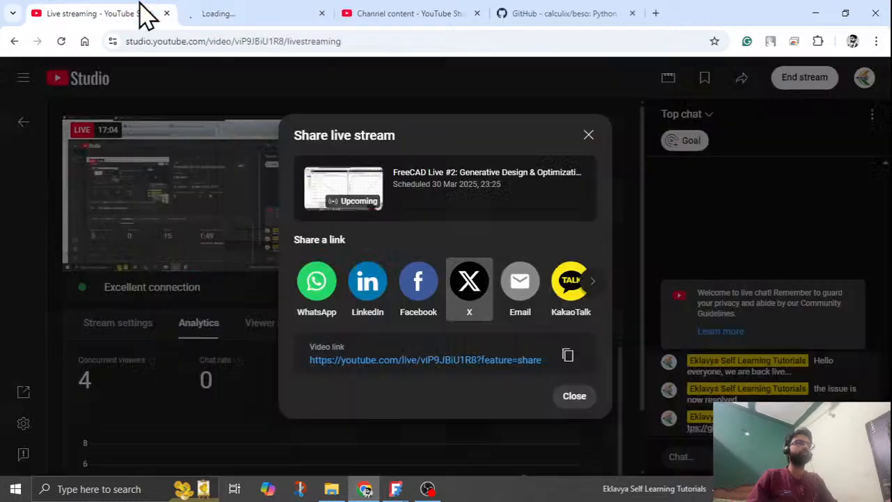
left_click(588, 135)
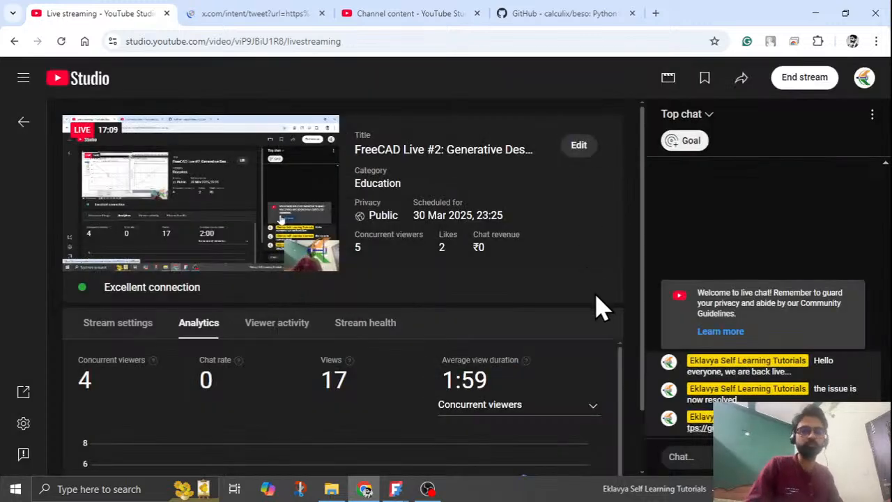
Step: Add "We are now live, come join!" above the stream title and link in the X draft and publish the post
left_click(292, 14)
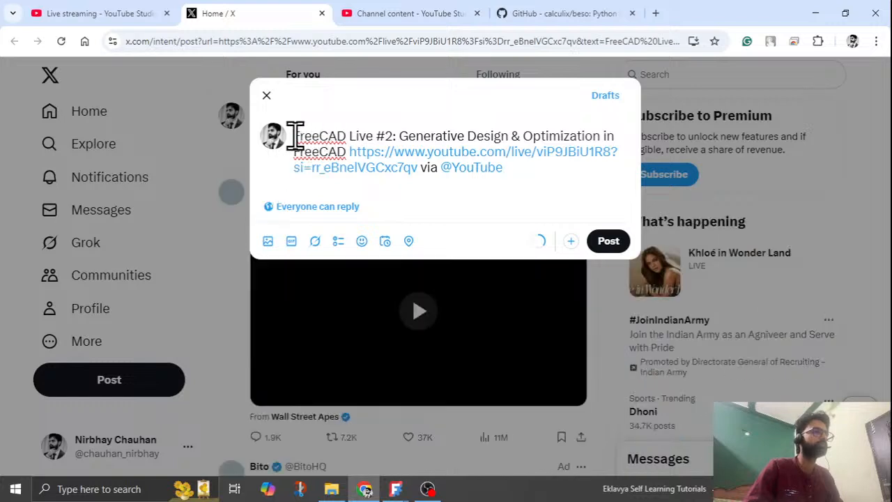
key("Return")
key("Return")
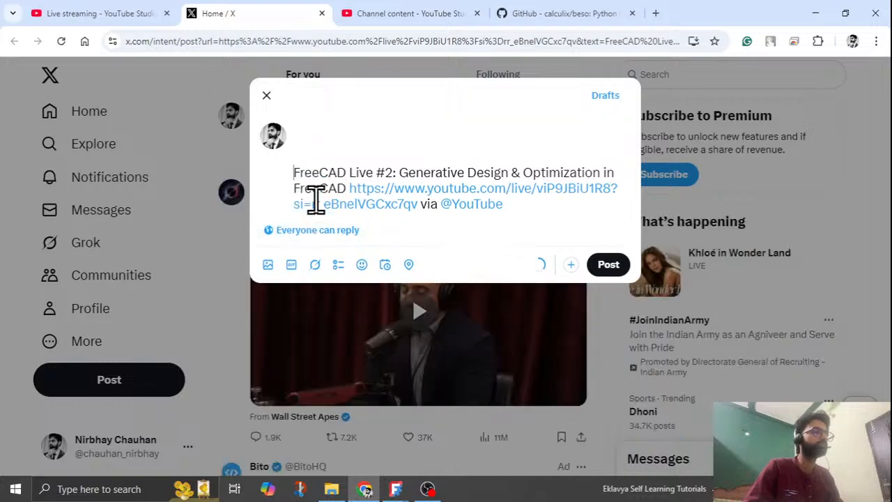
type("We ")
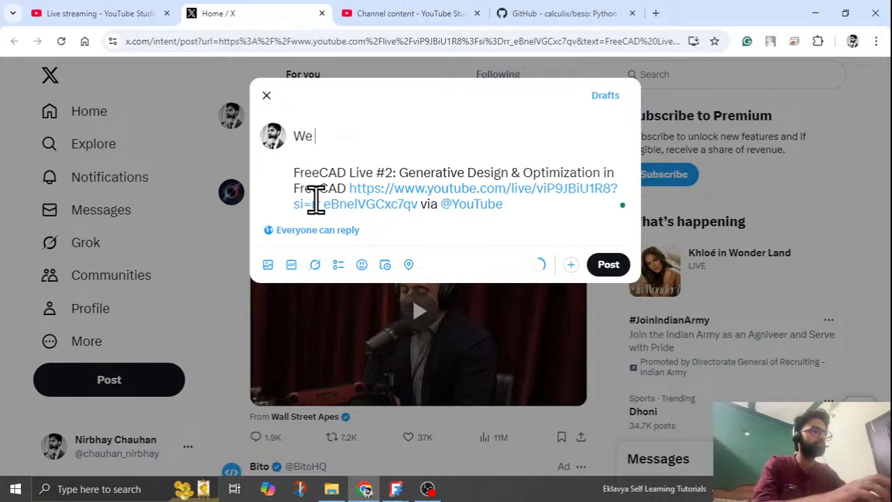
type("are now live")
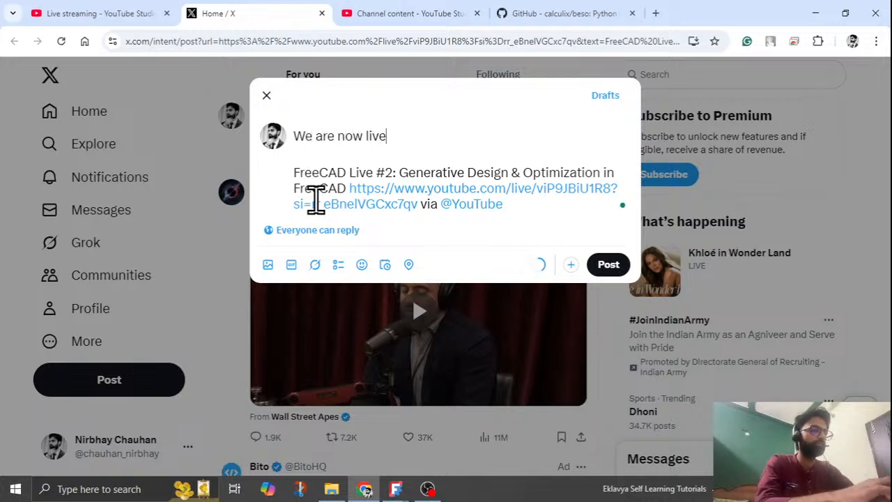
type(", come jo")
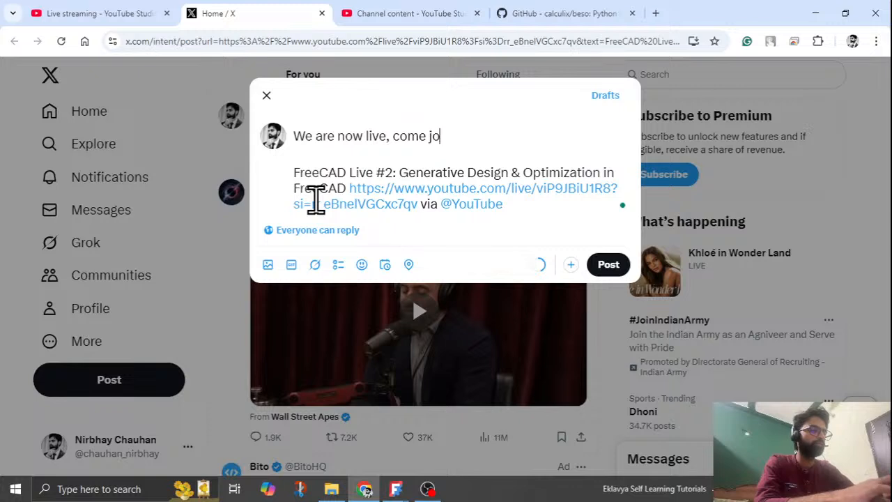
type("in")
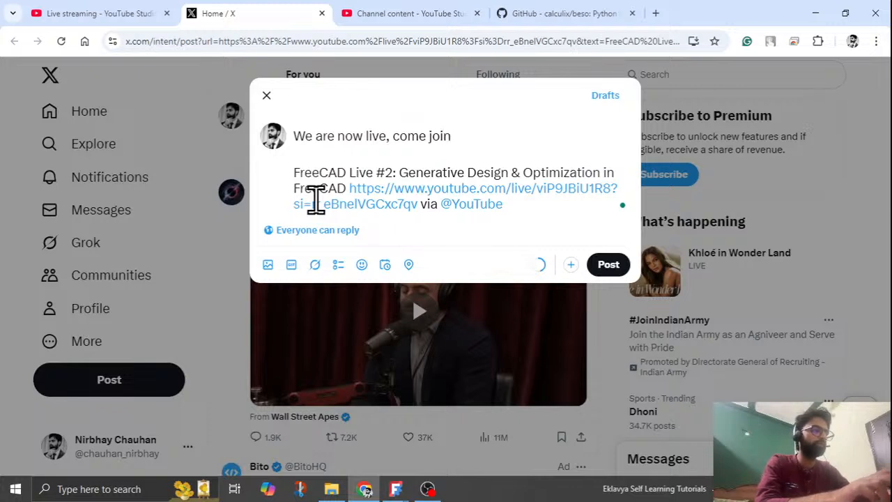
type("!")
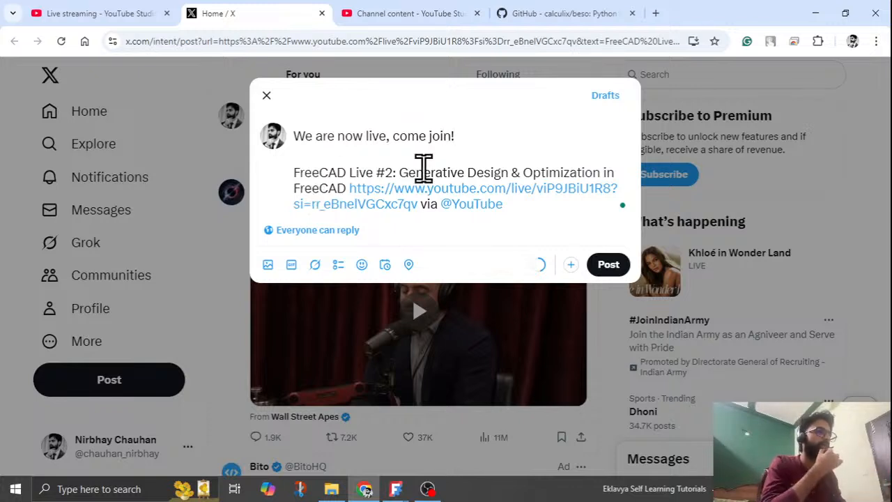
left_click(616, 269)
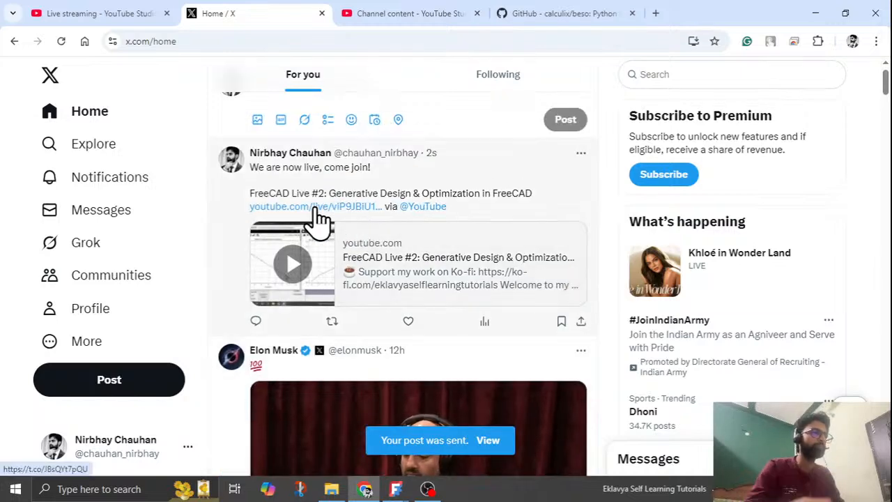
Step: Review the published post and the account's notifications on X, and close the X tab to return to YouTube Studio
scroll(284, 208, "up", 1)
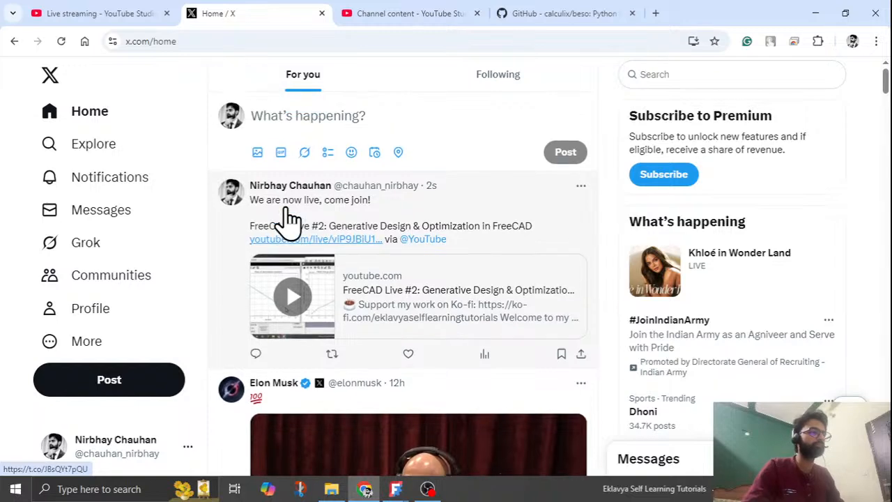
left_click(140, 16)
left_click(198, 15)
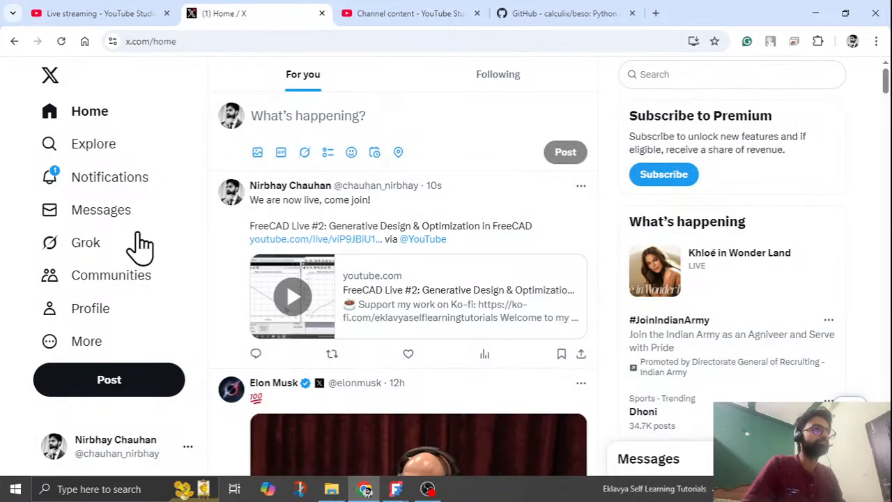
left_click(107, 187)
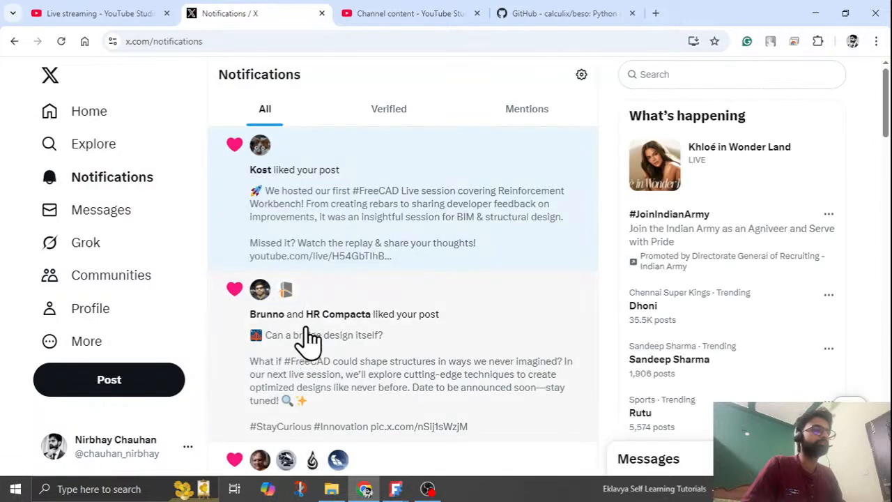
left_click(159, 15)
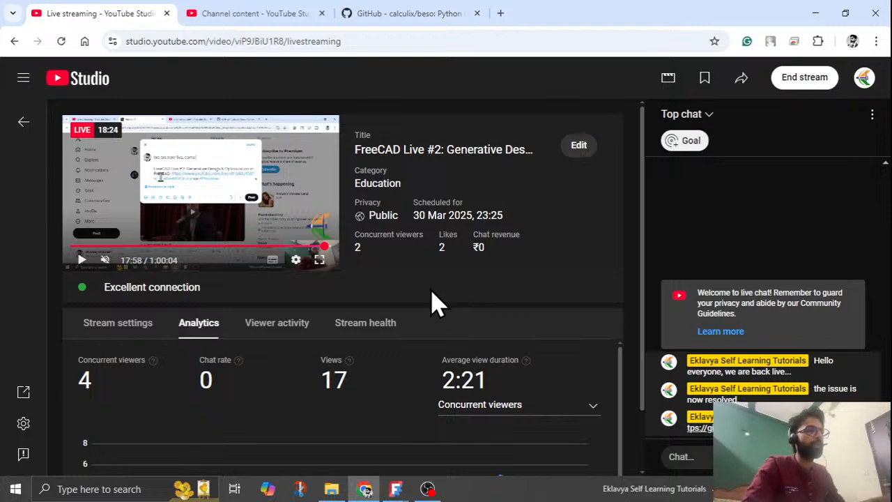
Step: Return to FreeCAD to check the optimization curves, and briefly check the OBS recording window
left_click(823, 13)
left_click(460, 235)
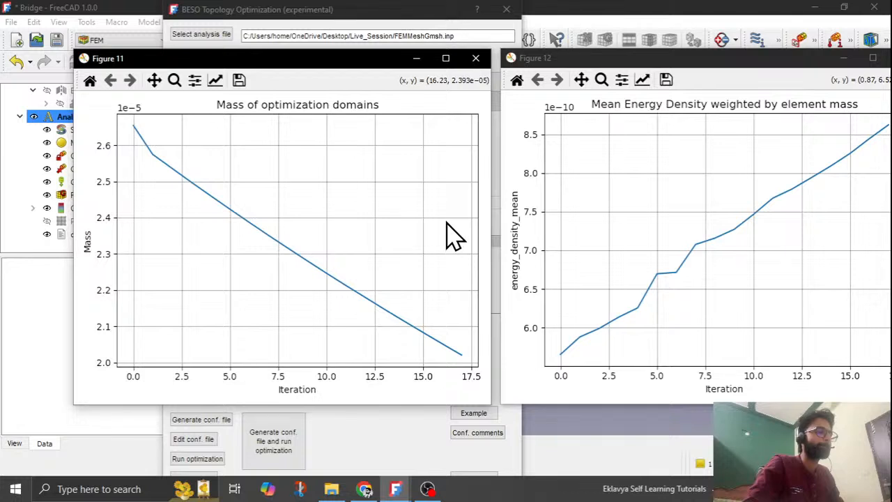
left_click(427, 488)
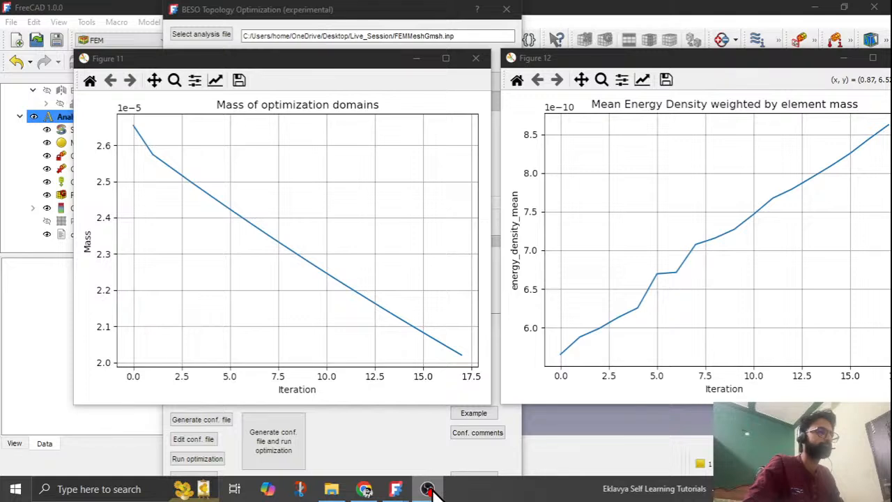
left_click(427, 487)
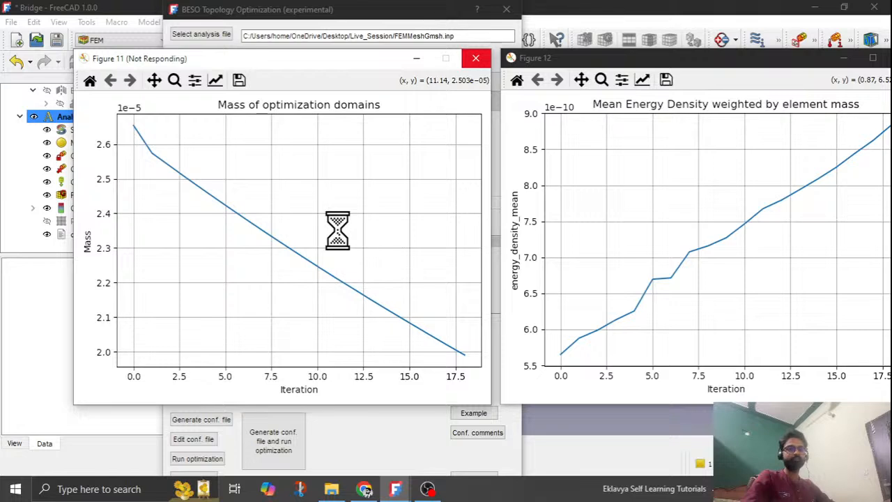
Step: Switch to YouTube Studio in Chrome and review the stream preview, skipping ahead near the live point and resuming playback
left_click(374, 490)
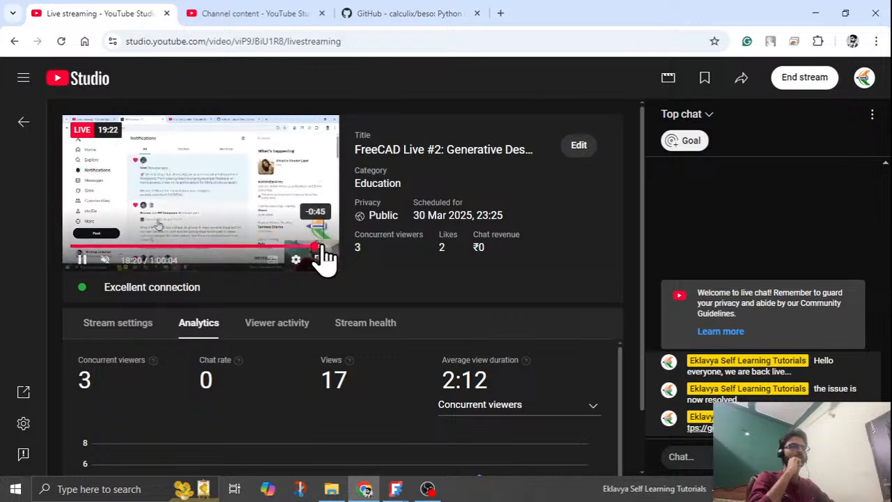
left_click(103, 144)
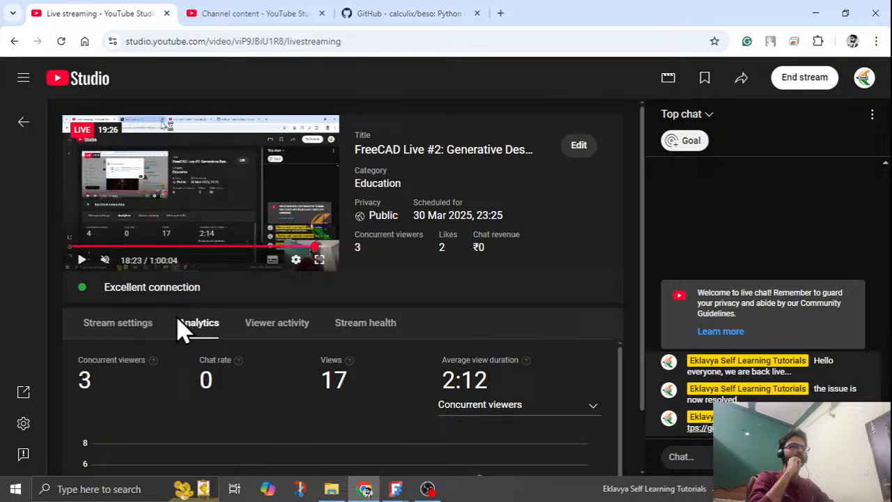
left_click(326, 248)
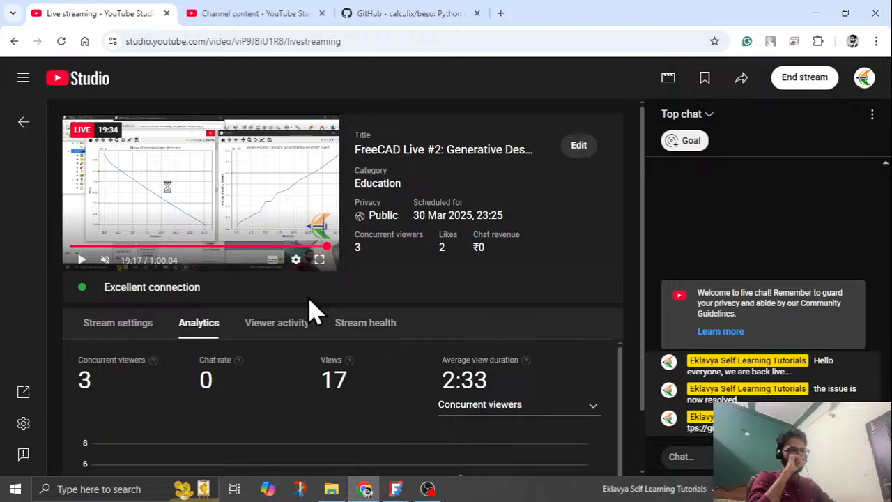
left_click(81, 259)
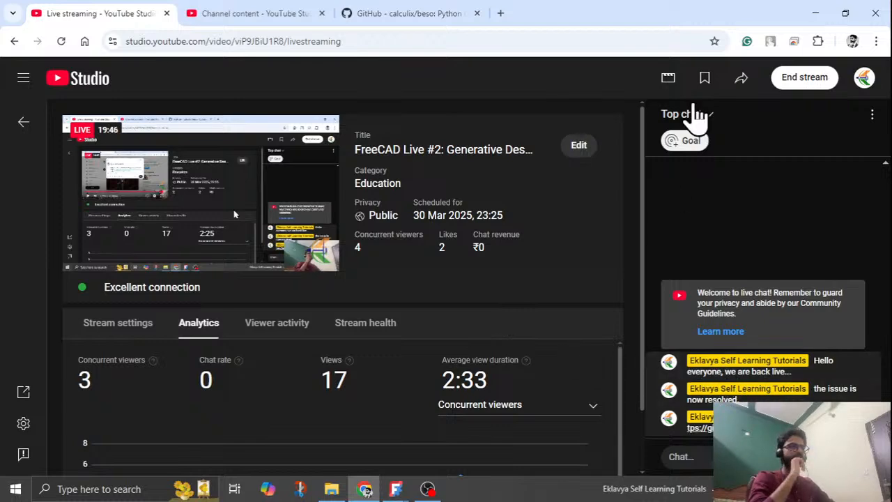
Step: Check the mass and energy density curves in FreeCAD, and switch back to YouTube Studio in Chrome to review the live preview
left_click(815, 13)
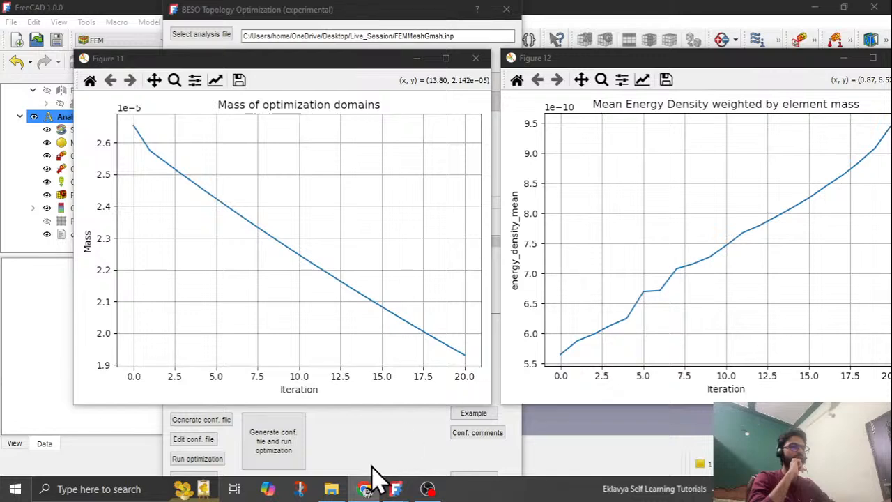
left_click(365, 489)
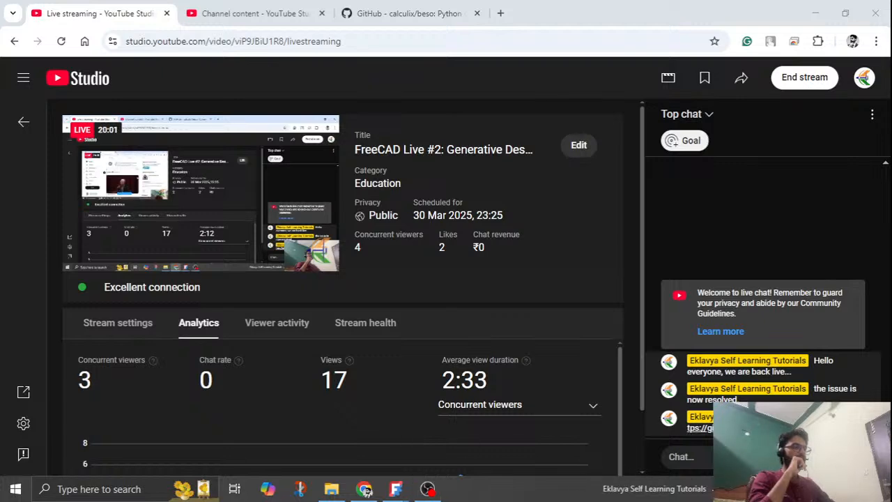
key("super+i")
left_click(875, 12)
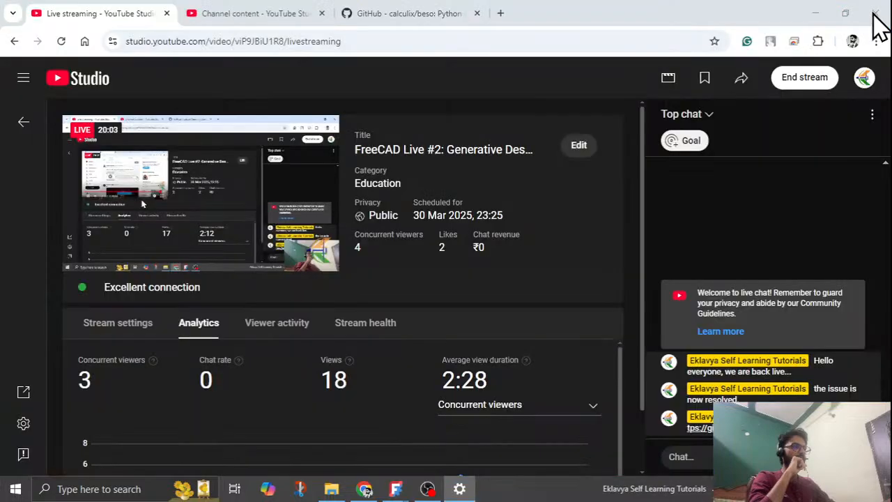
left_click(363, 492)
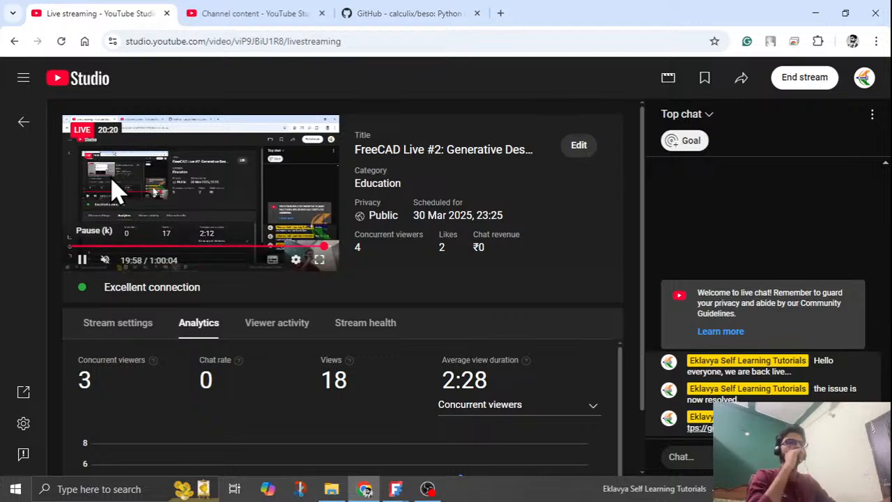
mouse_move(190, 189)
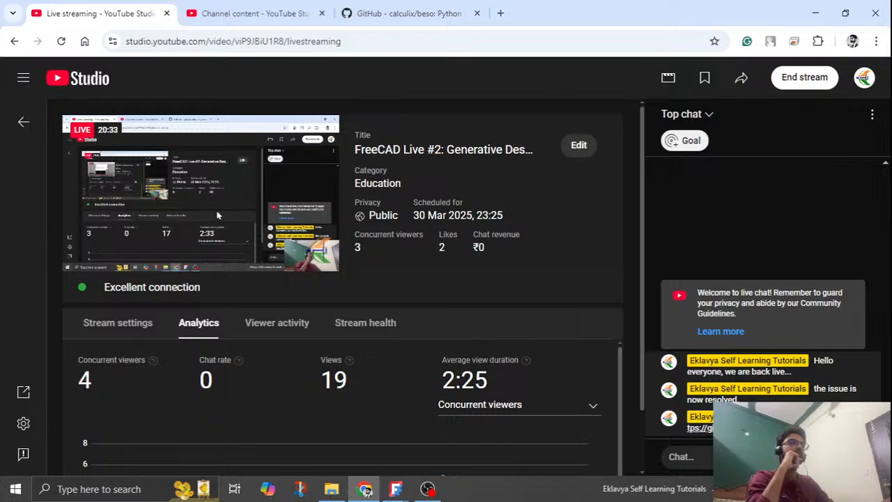
Step: Return to FreeCAD to check the optimization curves, and inspect the latest iteration files in the Live_Session folder in File Explorer
left_click(815, 13)
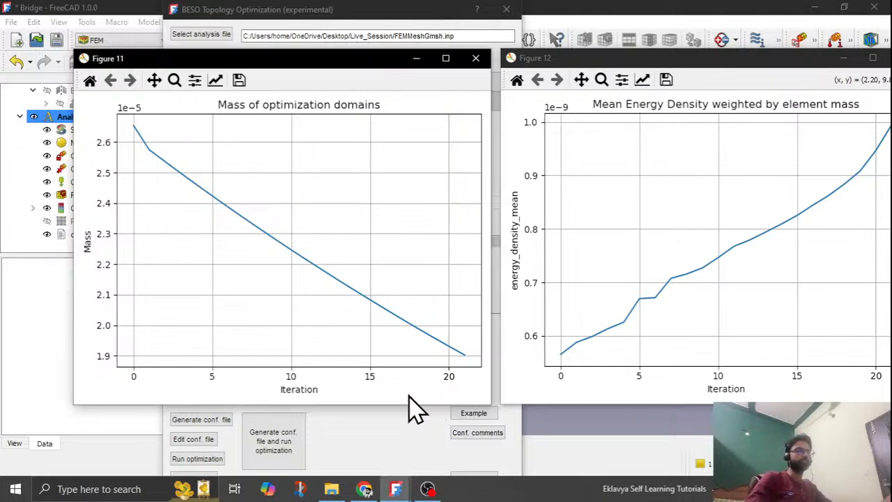
left_click(333, 486)
scroll(401, 366, "down", 11)
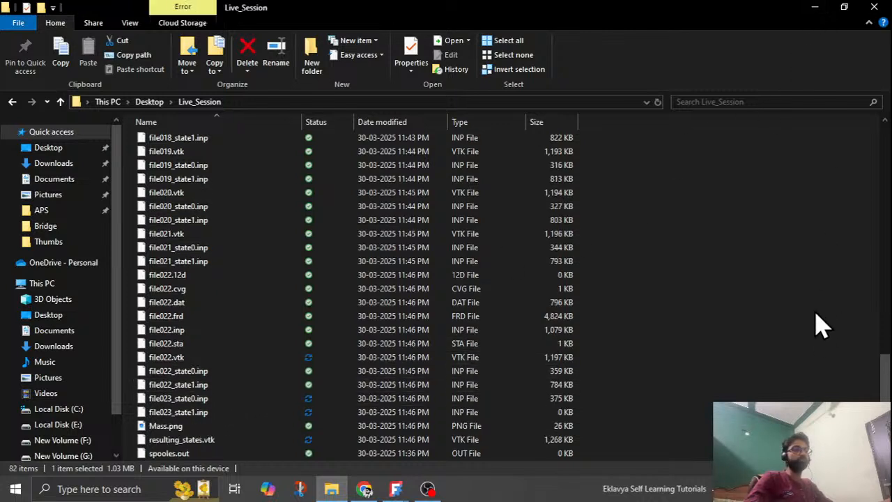
left_click(815, 8)
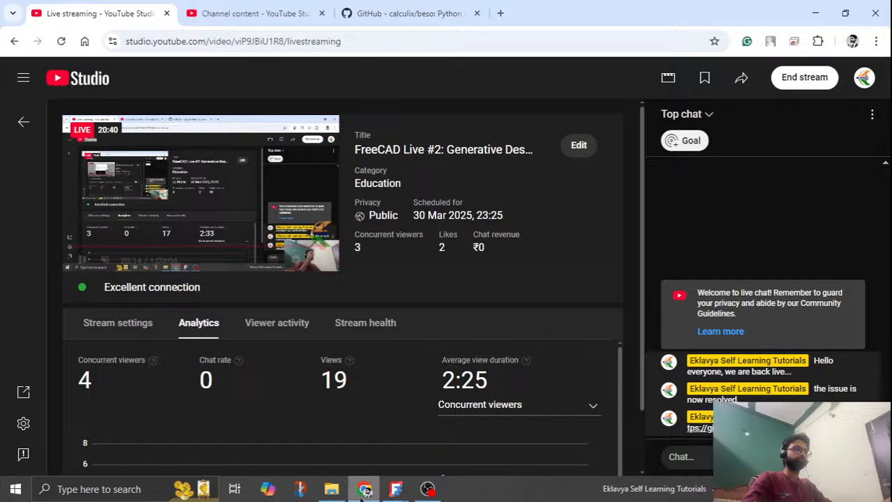
Step: Review the stream status and concurrent viewers graph in YouTube Studio, with a brief check of the FreeCAD plots in between
left_click(363, 489)
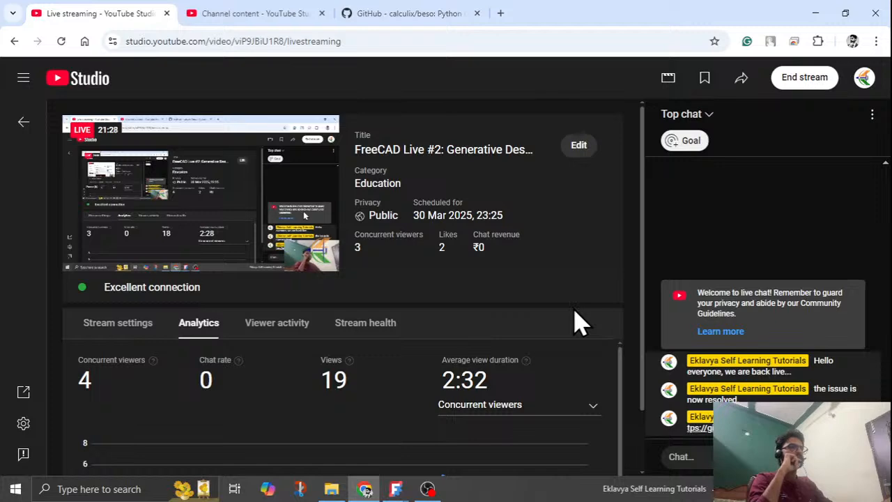
left_click(829, 7)
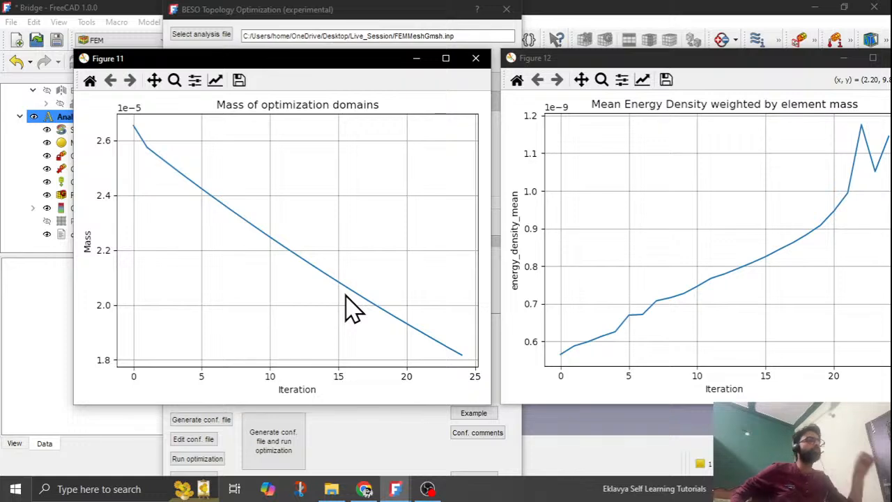
left_click(369, 490)
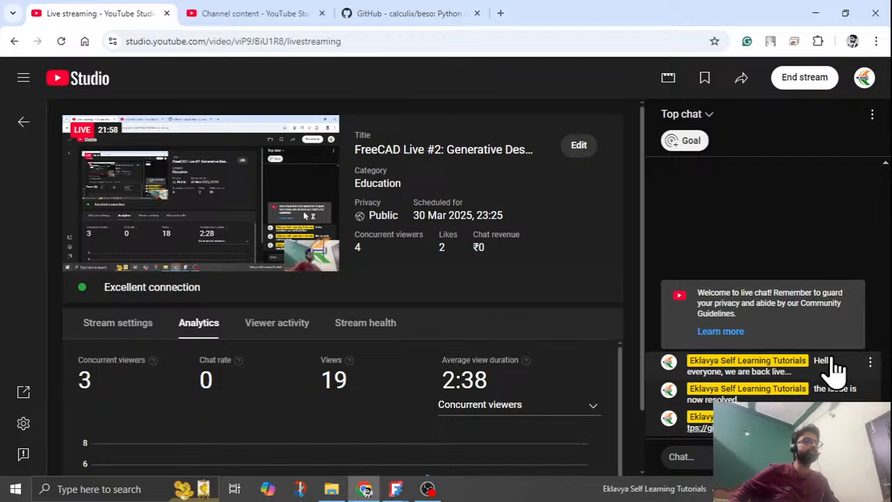
scroll(638, 384, "down", 1)
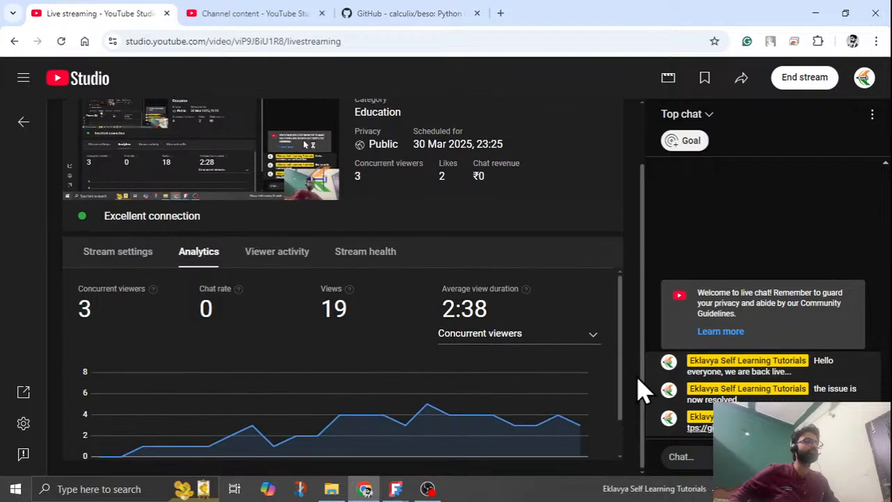
scroll(638, 382, "up", 1)
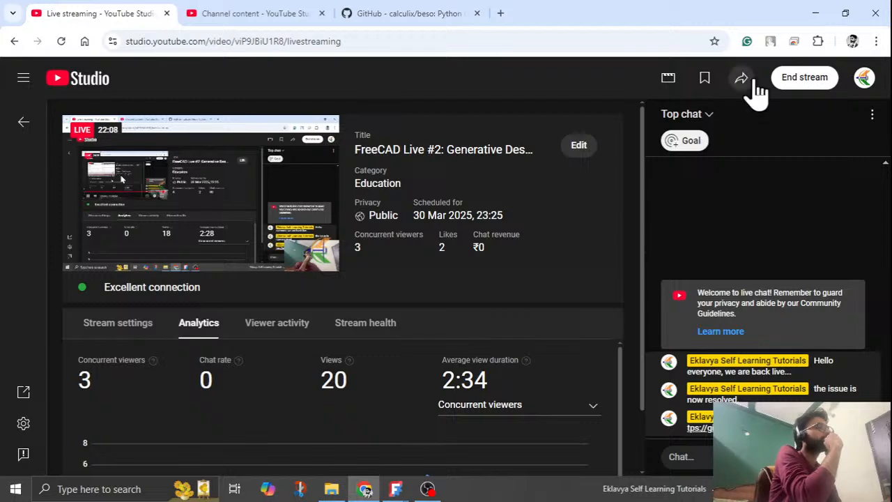
Step: Check the iteration progress in the FreeCAD plots, and switch to YouTube Studio to examine the stream analytics
left_click(815, 13)
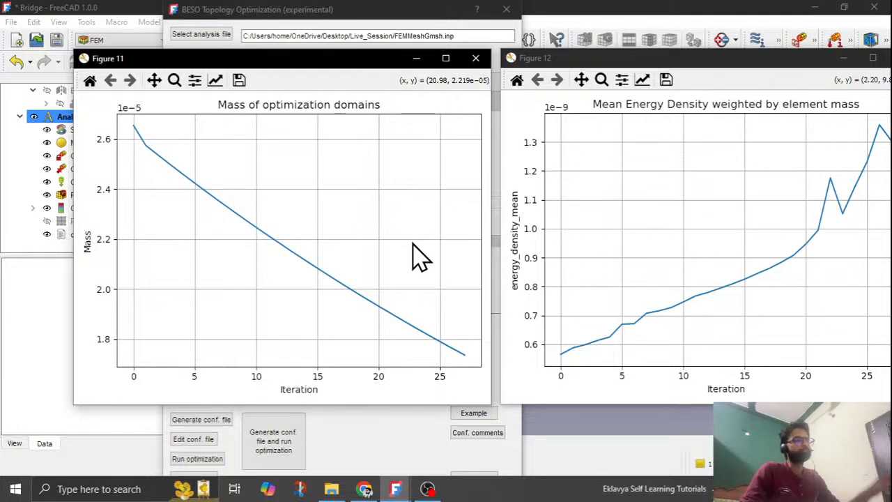
left_click(364, 488)
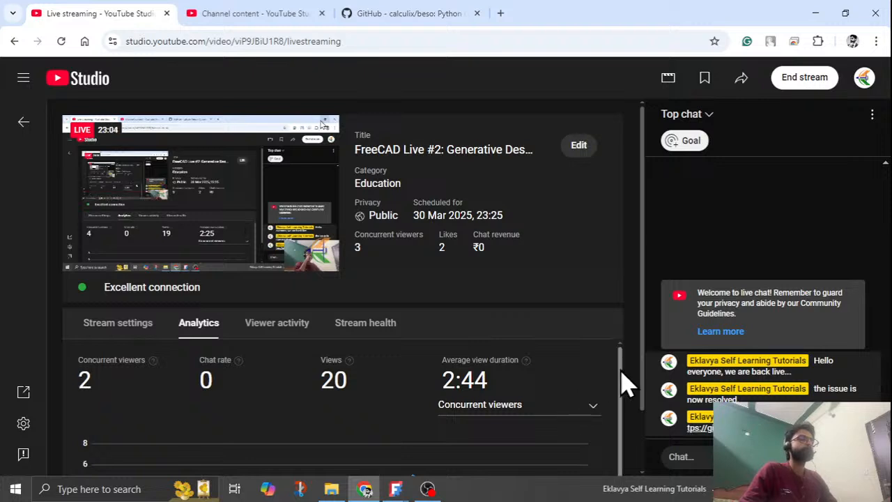
scroll(625, 383, "down", 1)
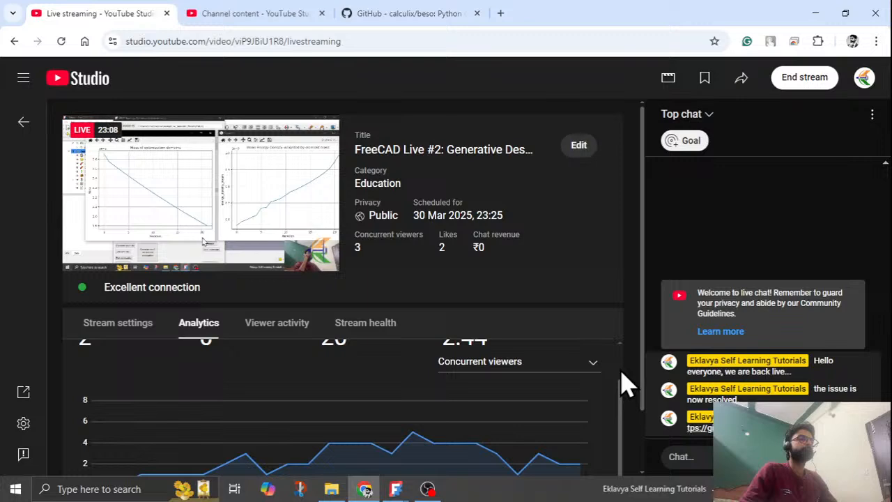
scroll(625, 384, "up", 1)
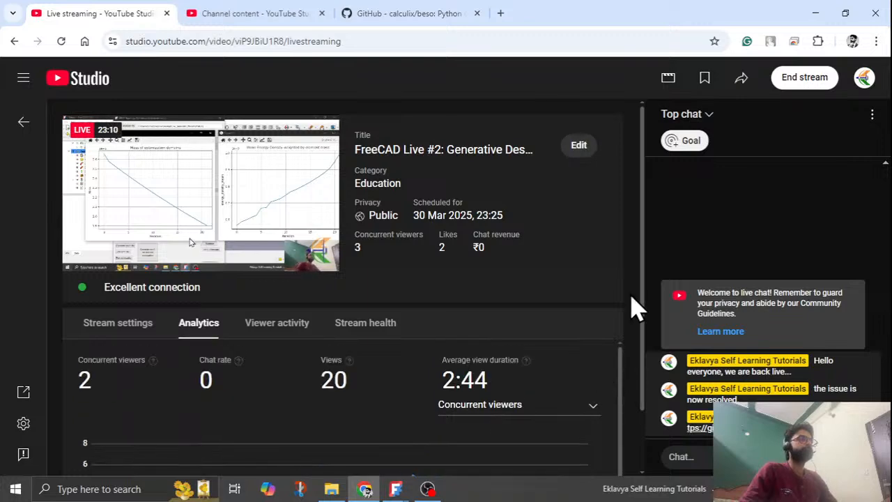
Step: Watch the mass and energy density plots in FreeCAD as the iterations run, and return to the stream dashboard in Chrome
left_click(812, 7)
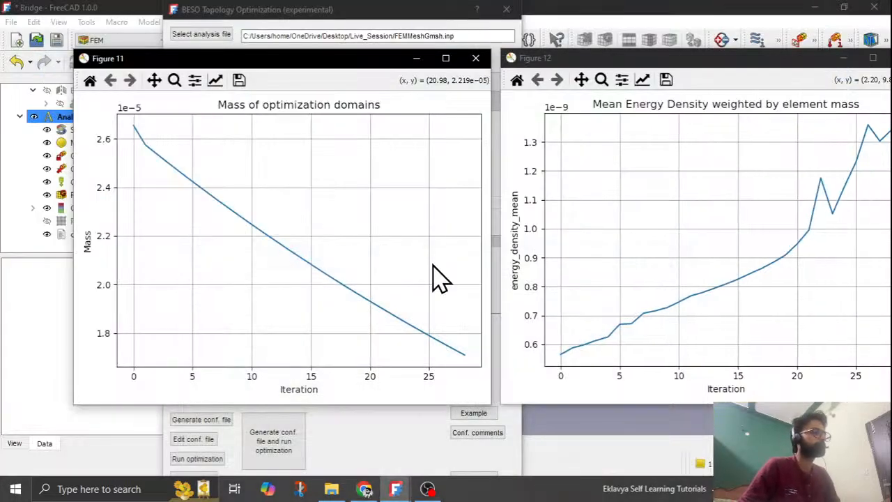
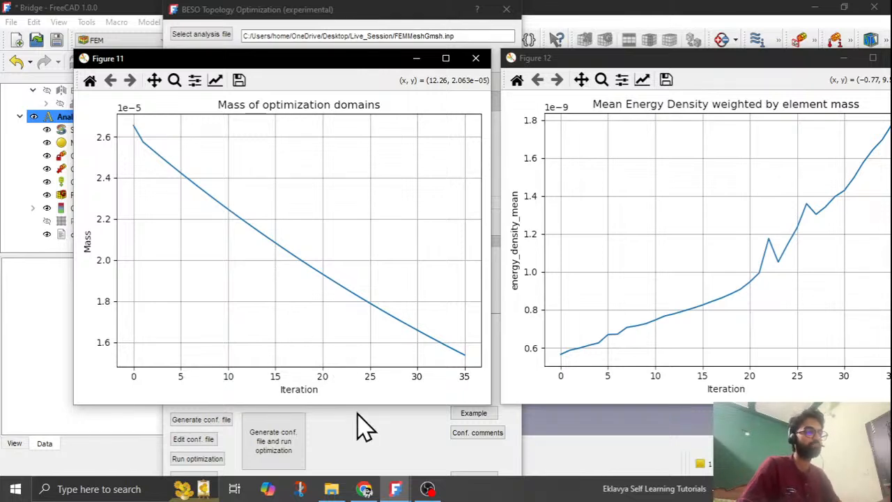
left_click(364, 489)
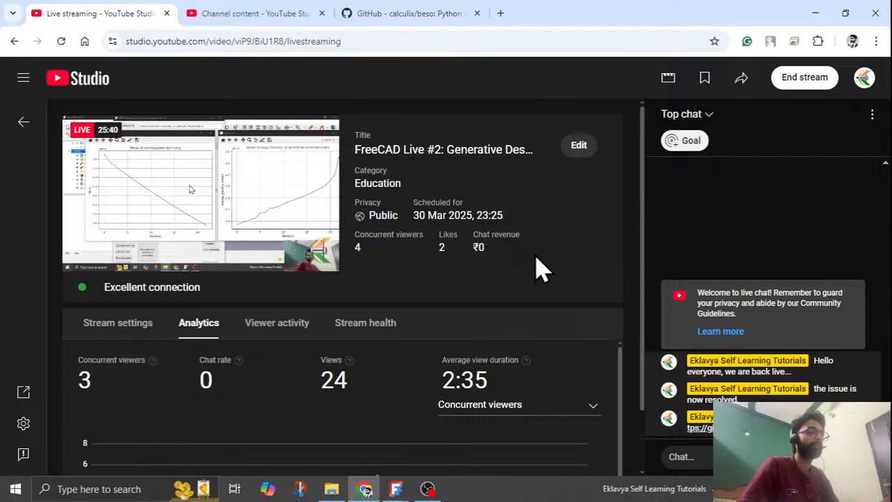
mouse_move(309, 225)
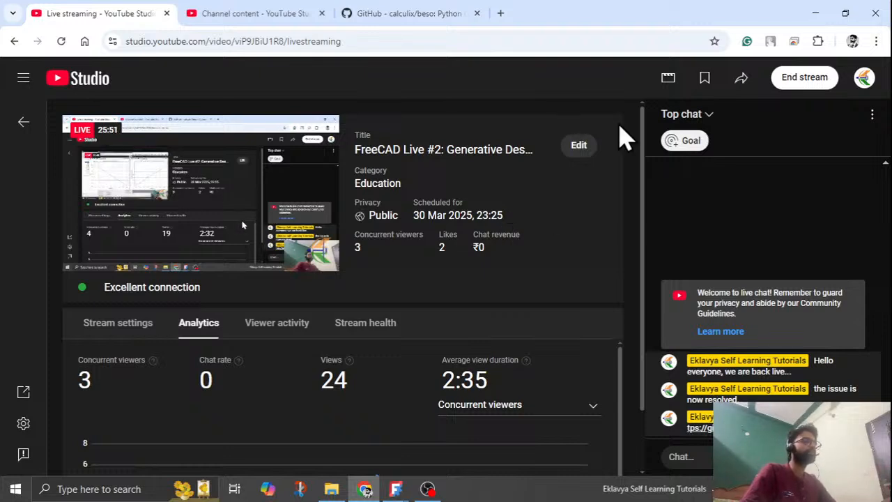
Step: Alternate between the FreeCAD optimization plots and YouTube Studio to follow the iterations and read the Concurrent viewers metric's explanation
left_click(816, 13)
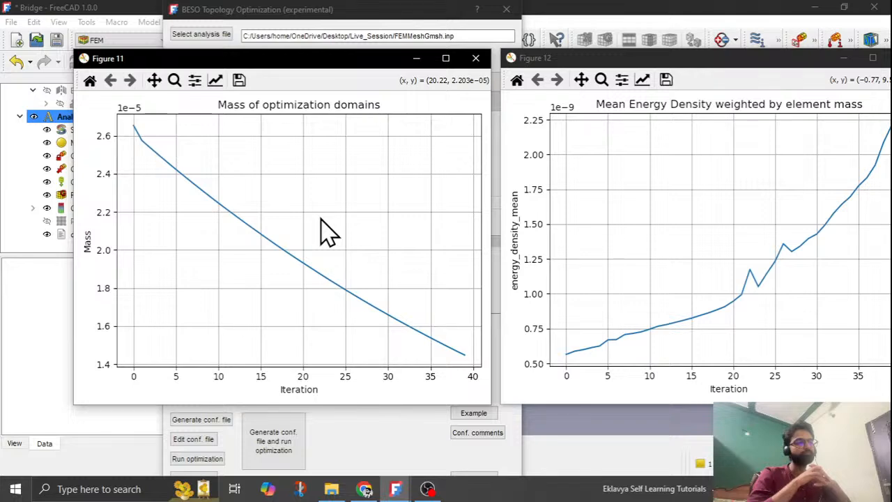
left_click(364, 490)
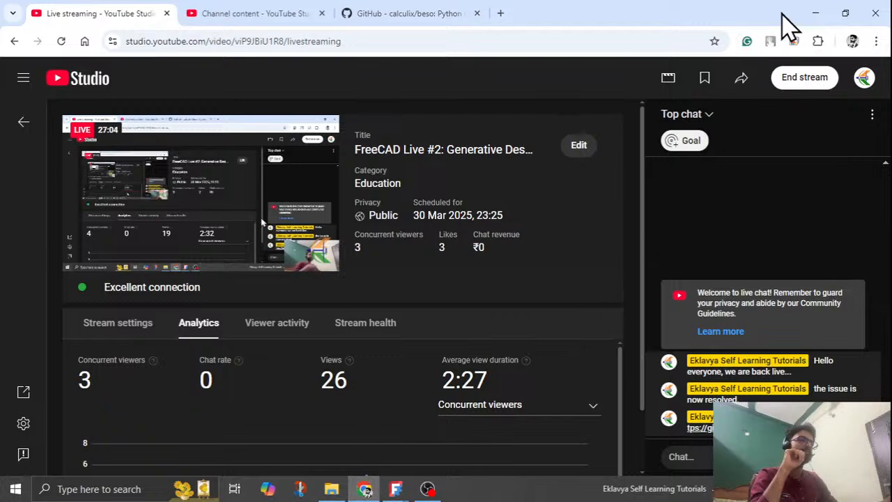
left_click(814, 14)
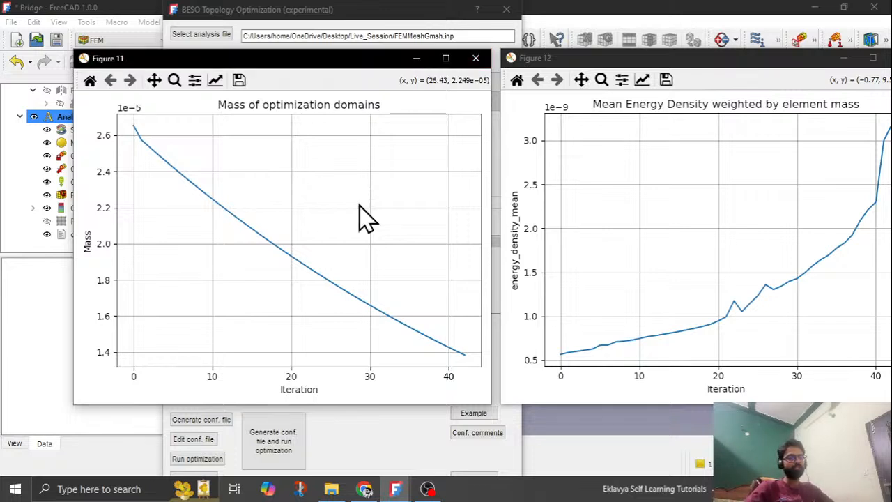
left_click(366, 489)
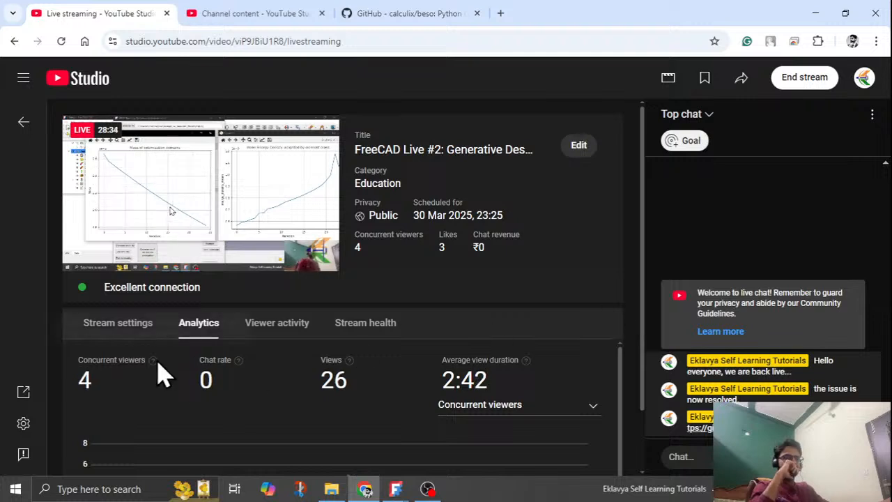
mouse_move(154, 360)
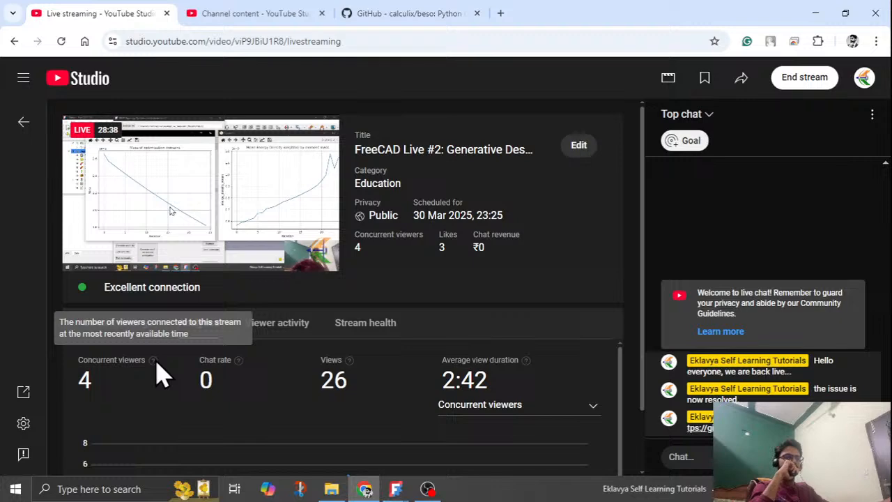
Step: Switch to the Live_Session folder in File Explorer to examine the newest iteration output files, and return to the FreeCAD plots
left_click(821, 13)
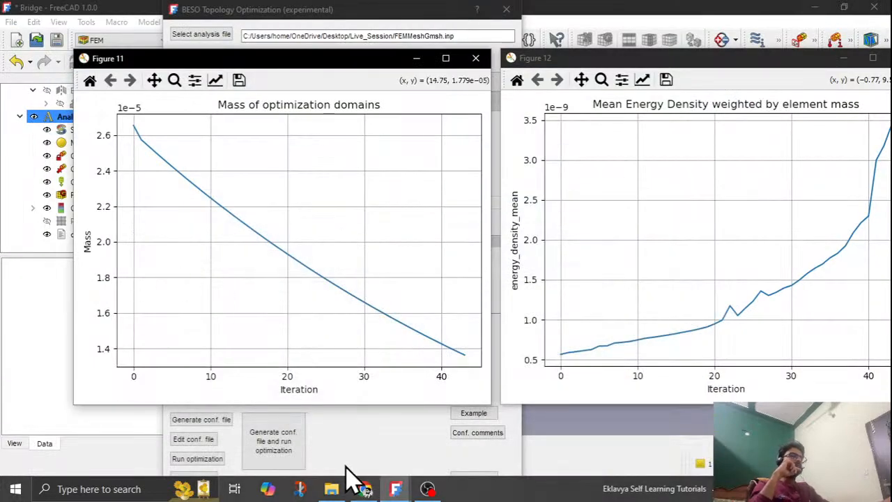
left_click(333, 485)
scroll(487, 335, "down", 20)
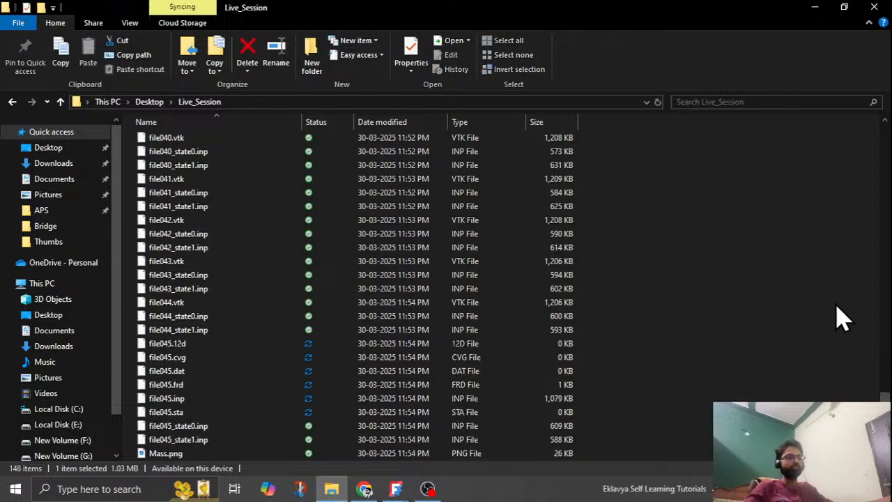
scroll(293, 370, "down", 1)
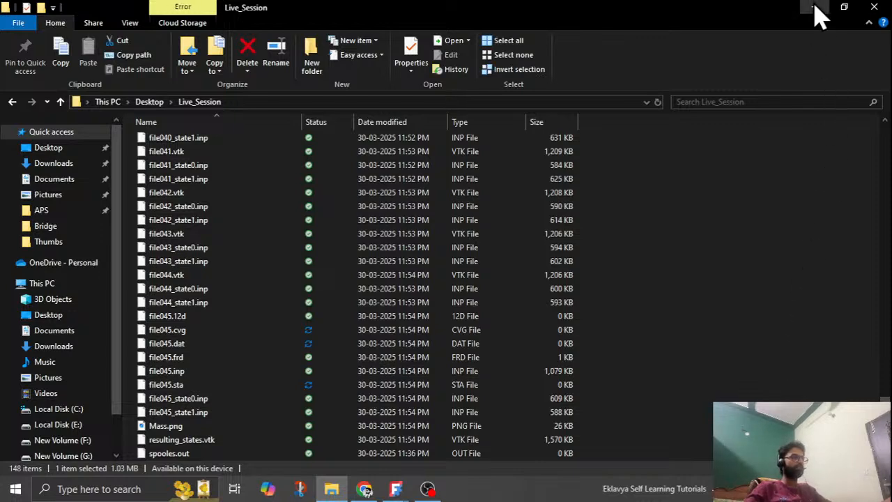
left_click(815, 8)
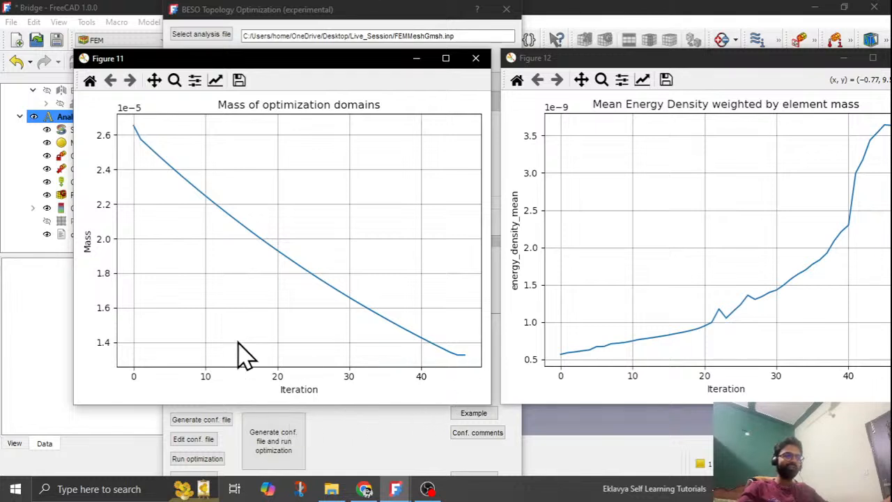
Step: Review the live stream status in YouTube Studio before and after checking the FreeCAD curves for convergence
left_click(365, 488)
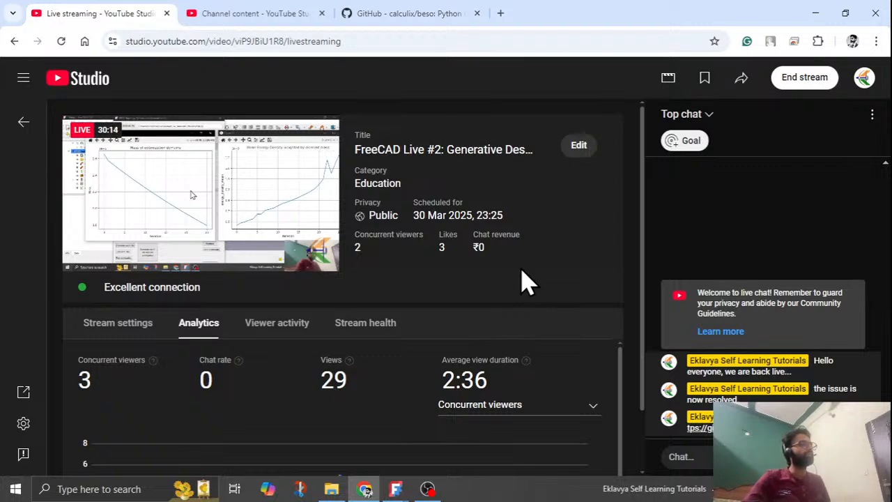
left_click(816, 12)
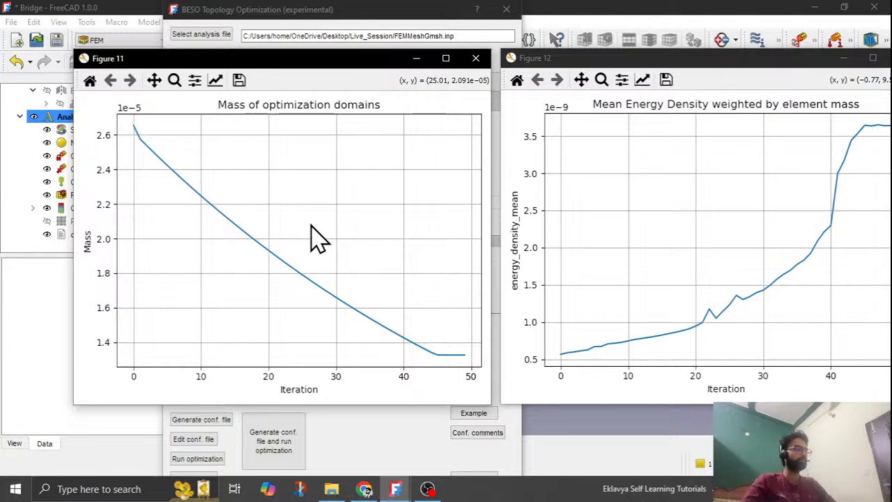
left_click(364, 488)
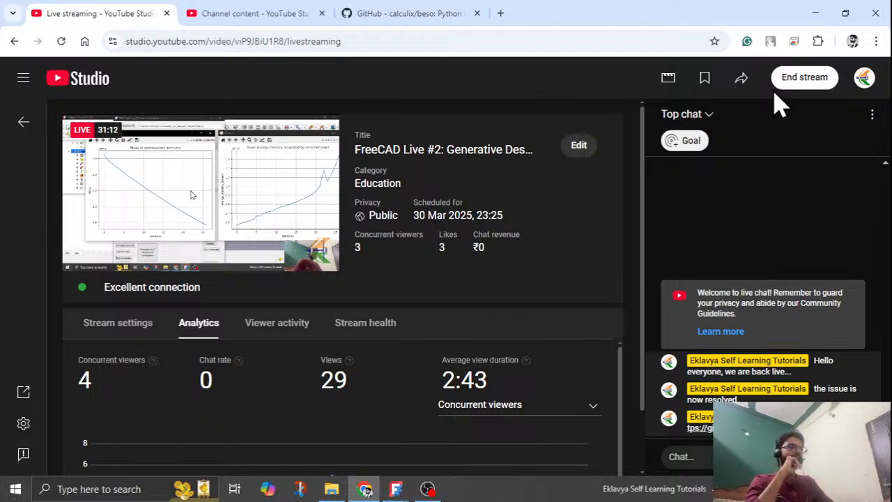
Step: Check the mass and energy density curves in FreeCAD against the newest iteration files in File Explorer's Live_Session folder
left_click(813, 12)
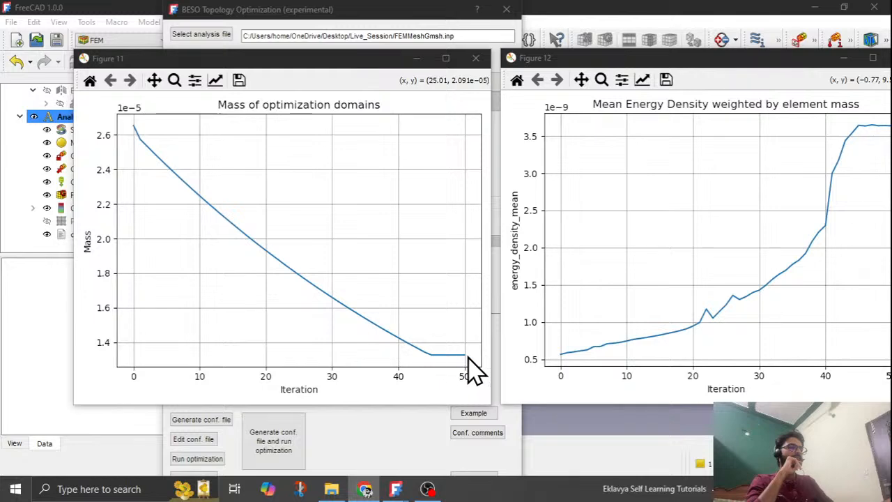
left_click(330, 488)
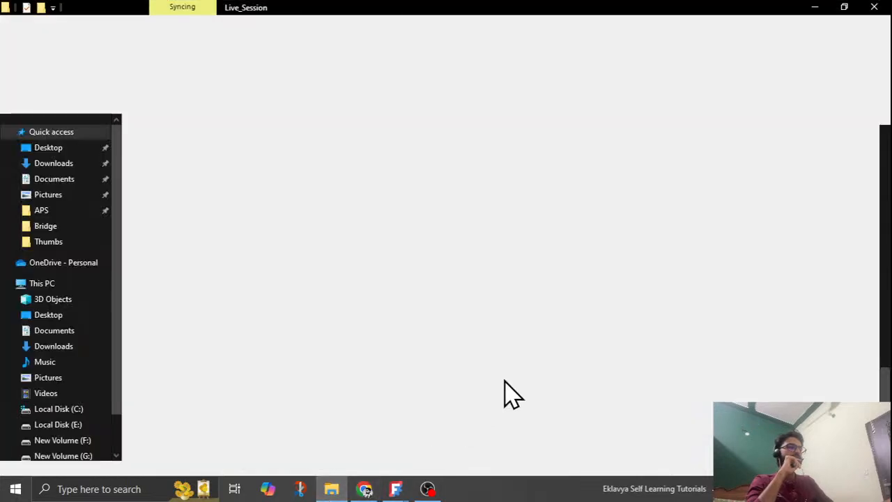
scroll(575, 285, "down", 2)
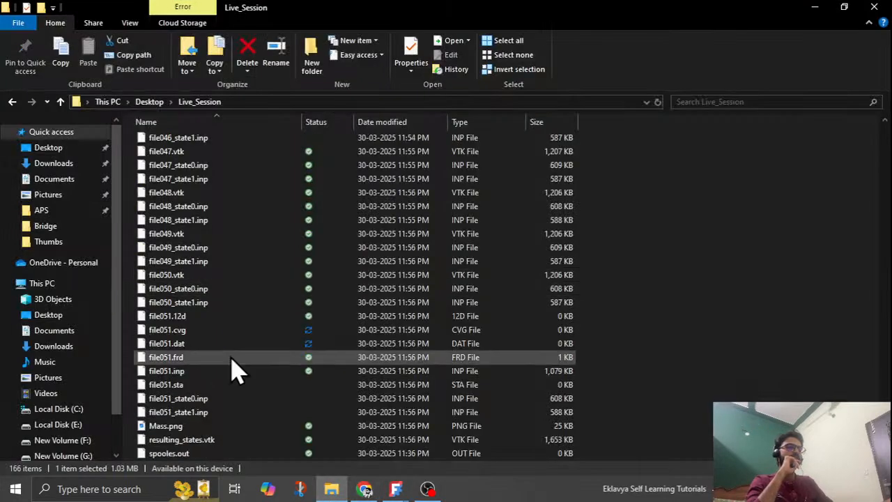
left_click(814, 7)
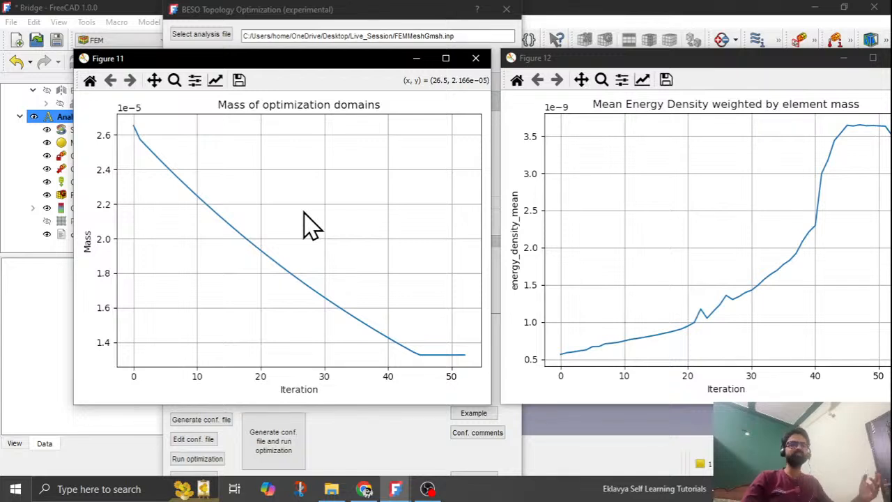
left_click(327, 490)
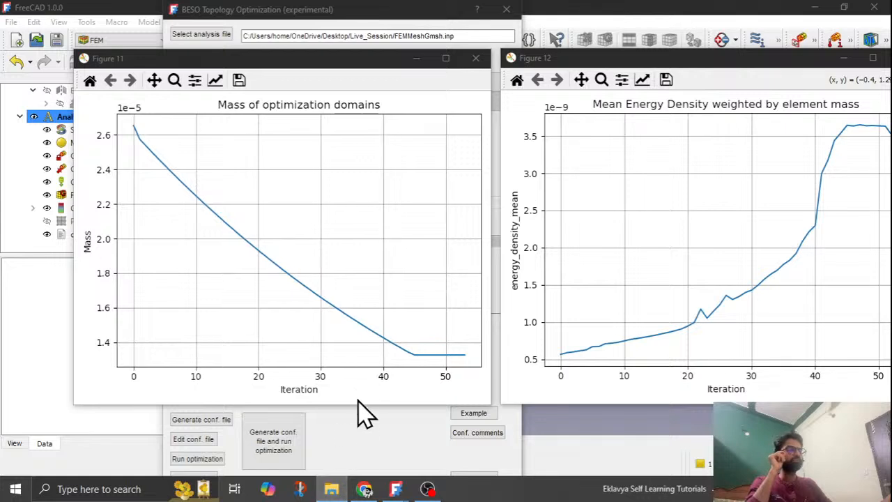
mouse_move(332, 488)
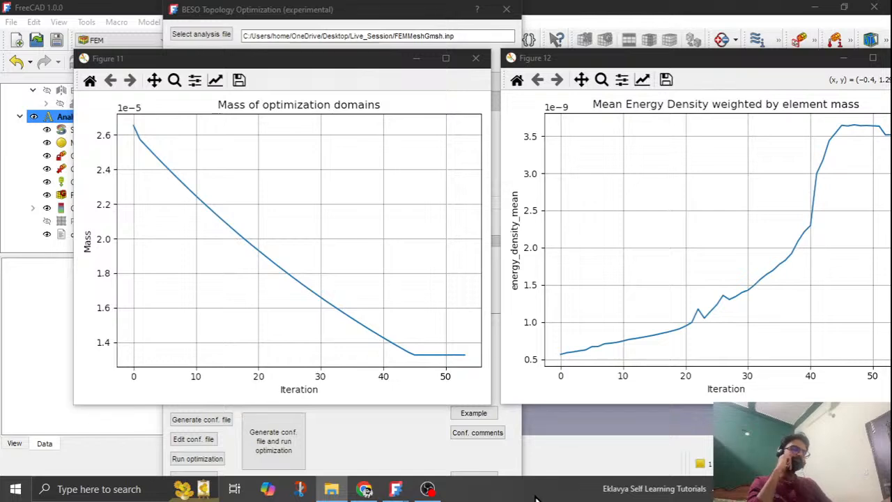
Step: Monitor the live stream analytics in YouTube Studio, returning to the FreeCAD plots to check the curves for convergence
left_click(363, 488)
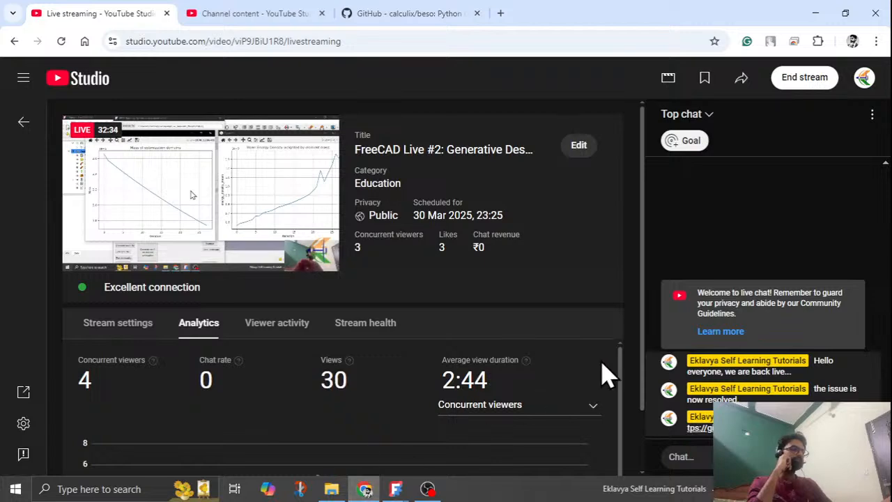
left_click(813, 14)
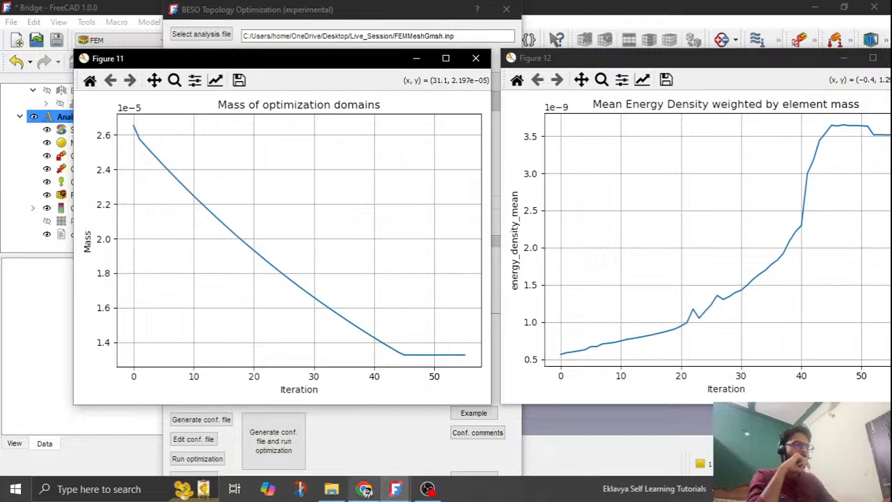
left_click(364, 489)
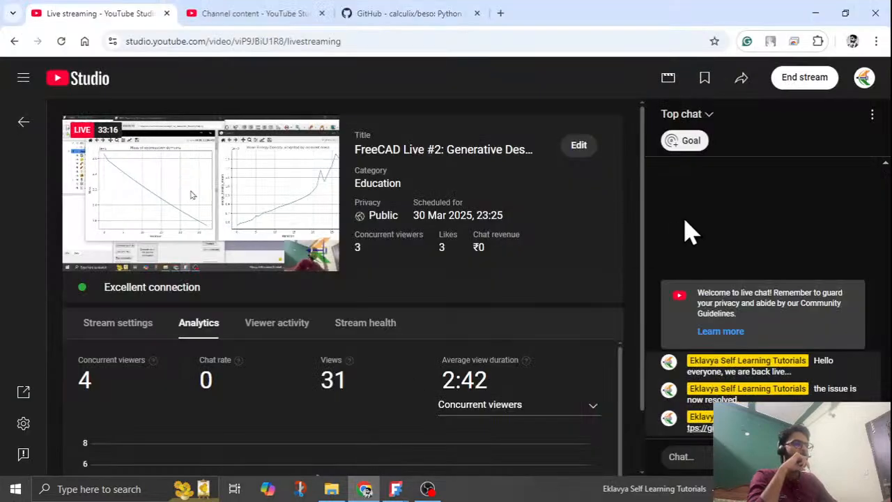
left_click(813, 13)
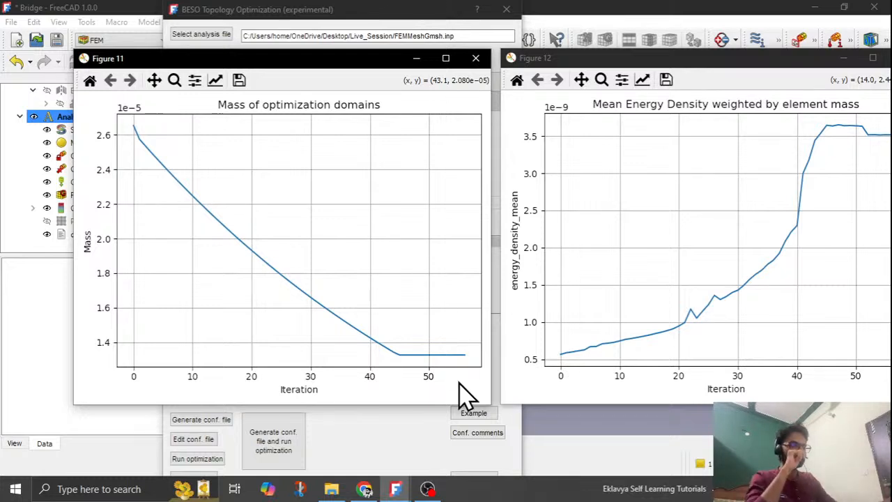
left_click(428, 489)
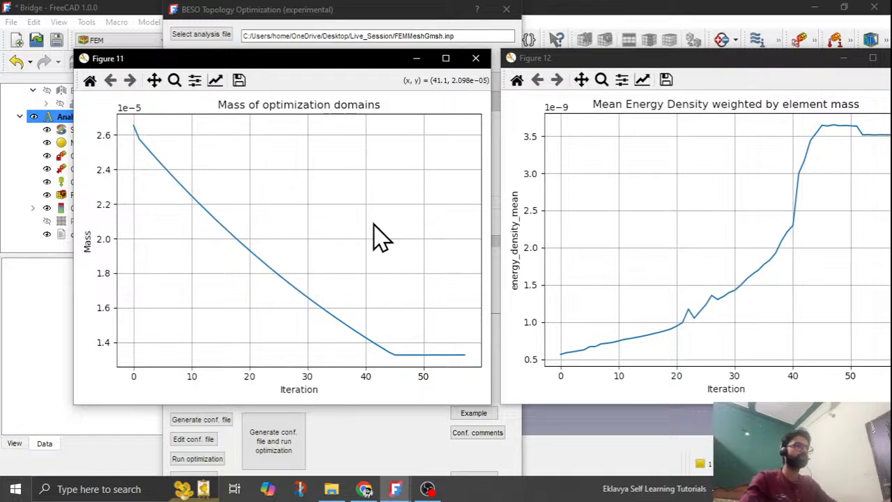
left_click(362, 488)
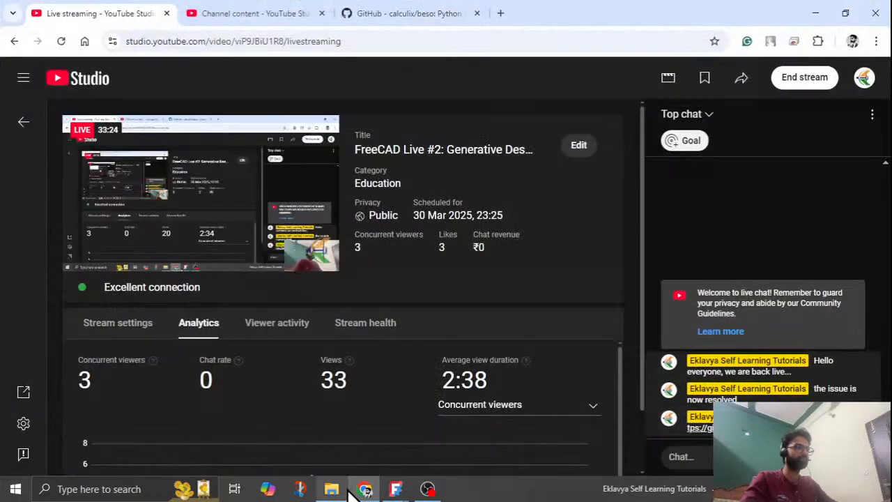
Step: Examine the final iteration output files in File Explorer's Live_Session folder, and return to YouTube Studio in Chrome
left_click(340, 492)
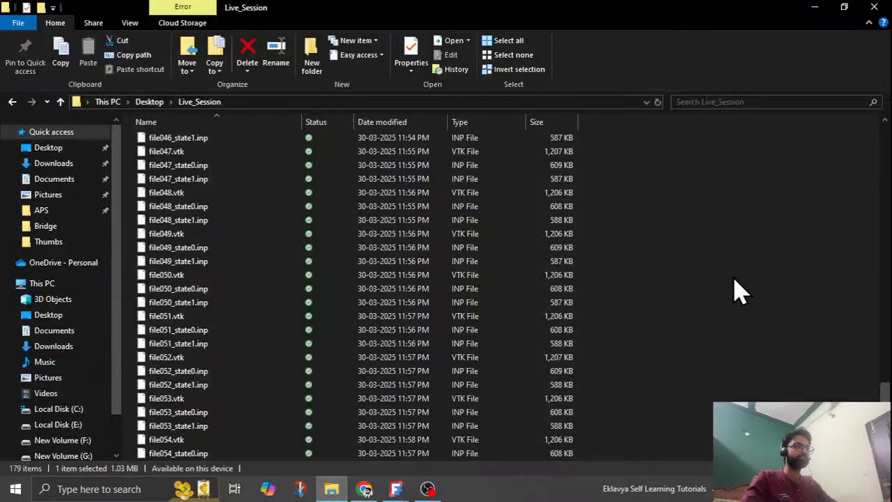
scroll(763, 295, "down", 1)
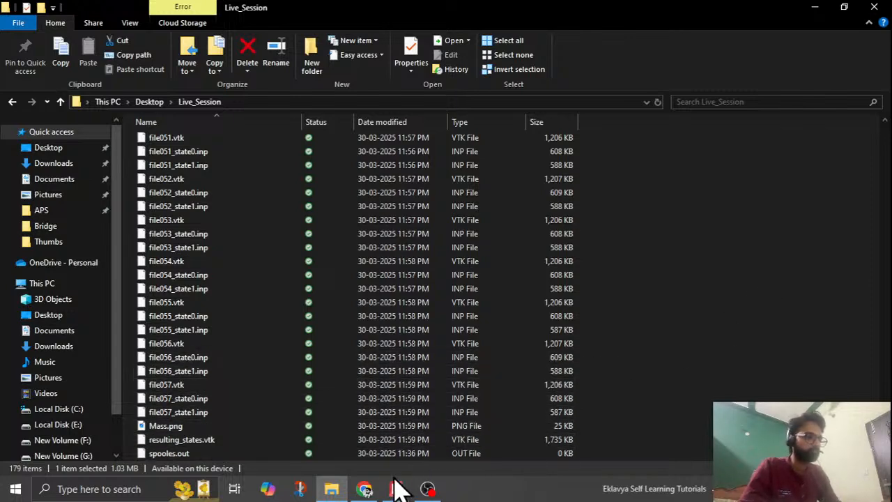
left_click(380, 435)
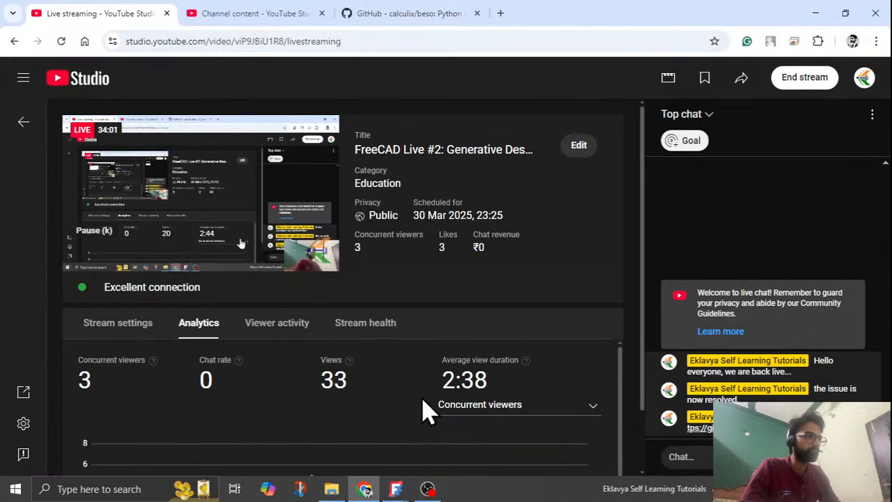
Step: Switch to FreeCAD, inspect the full energy density plot, and close both plots and the BESO Topology Optimization dialog
left_click(815, 14)
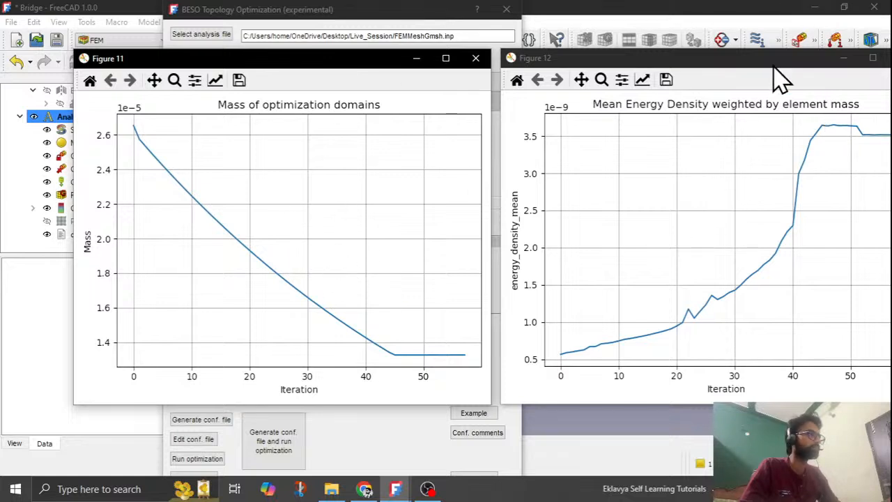
left_click_drag(773, 68, 688, 70)
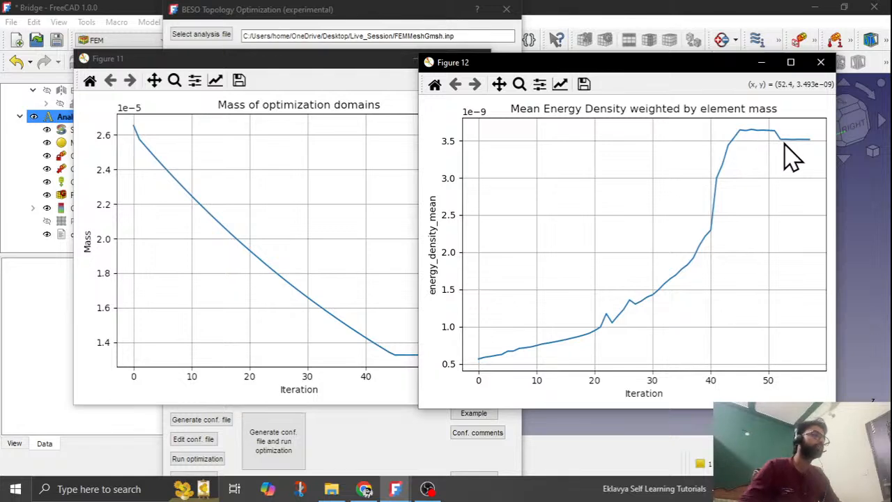
left_click(820, 62)
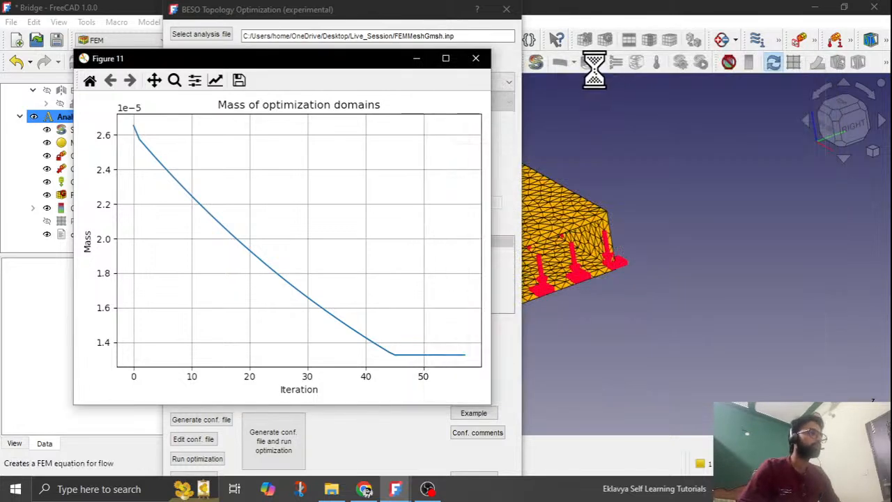
left_click(475, 58)
left_click(505, 10)
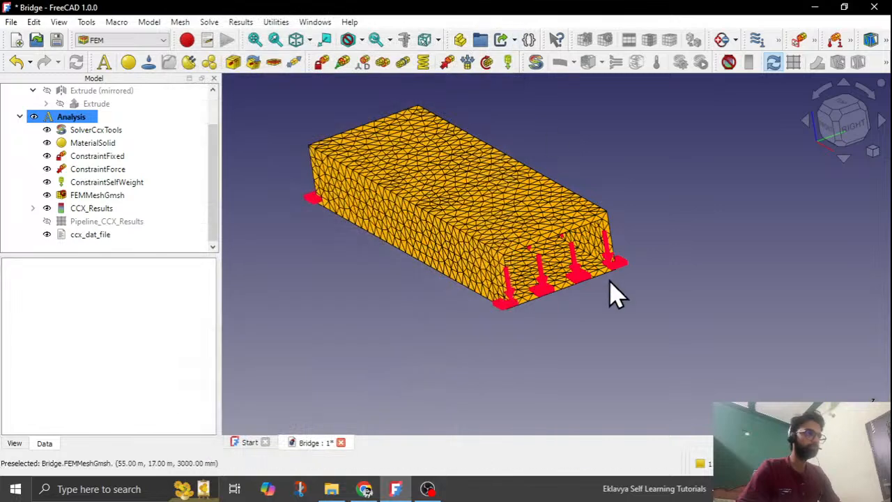
Step: Hide the FEMMeshGmsh mesh in the 3D view and clear the selection
left_click(88, 196)
key("space")
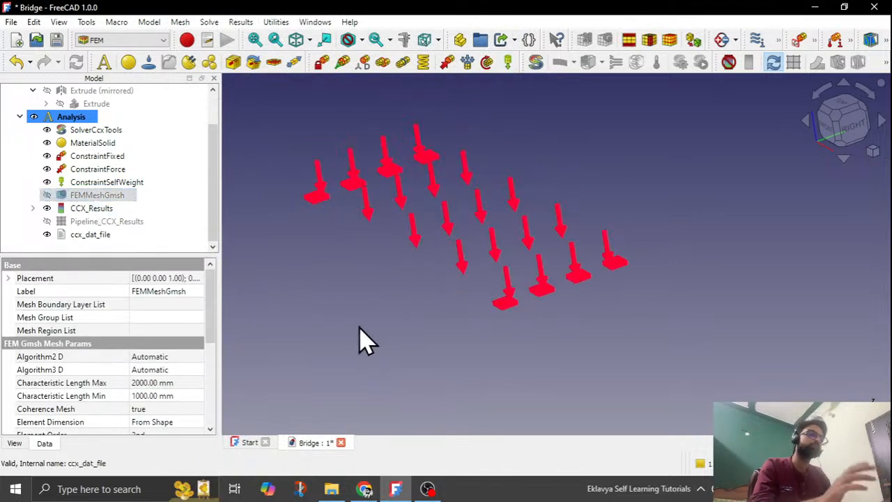
left_click(376, 335)
Step: Import file057_state1.inp from File Explorer's Live_Session folder into the Bridge document in FreeCAD
left_click(341, 492)
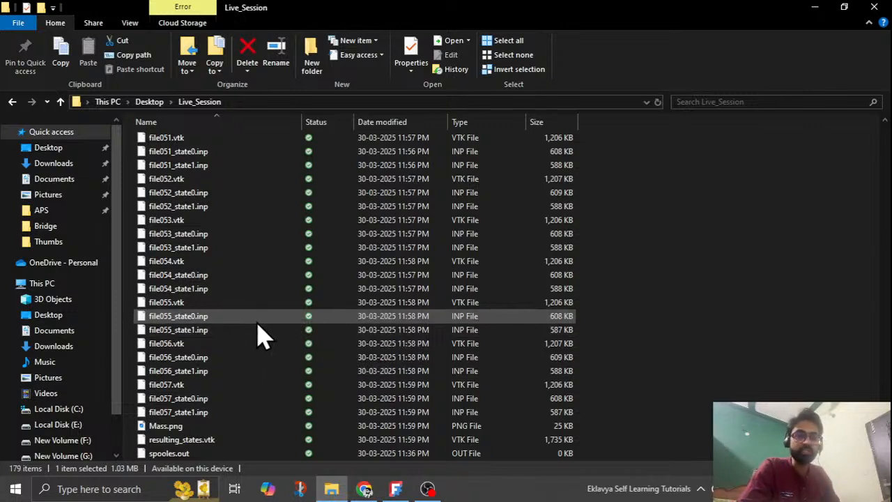
left_click(199, 399)
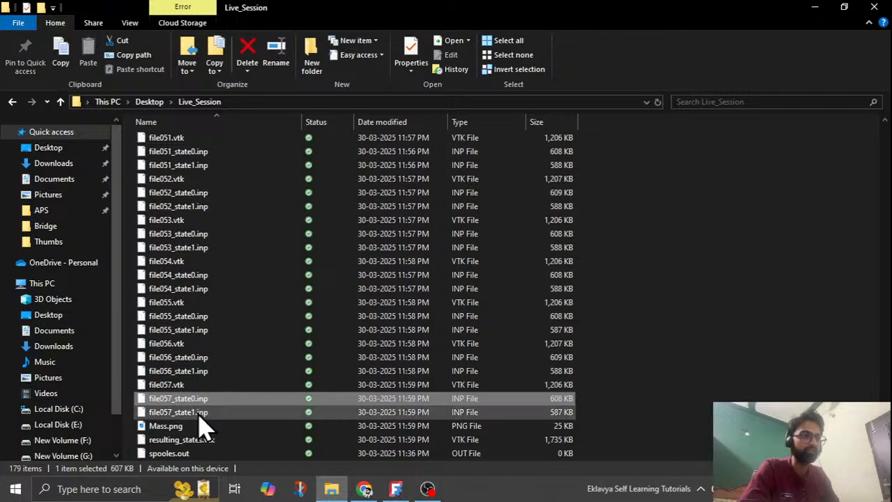
left_click(201, 414)
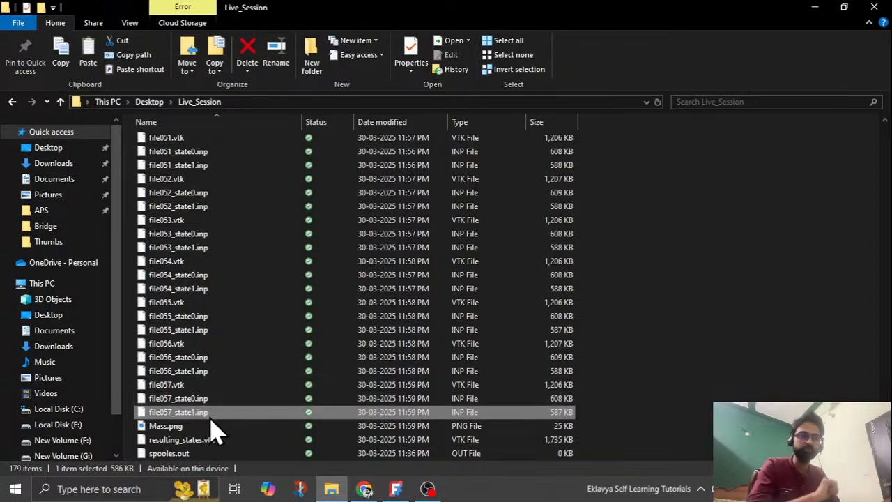
left_click(330, 489)
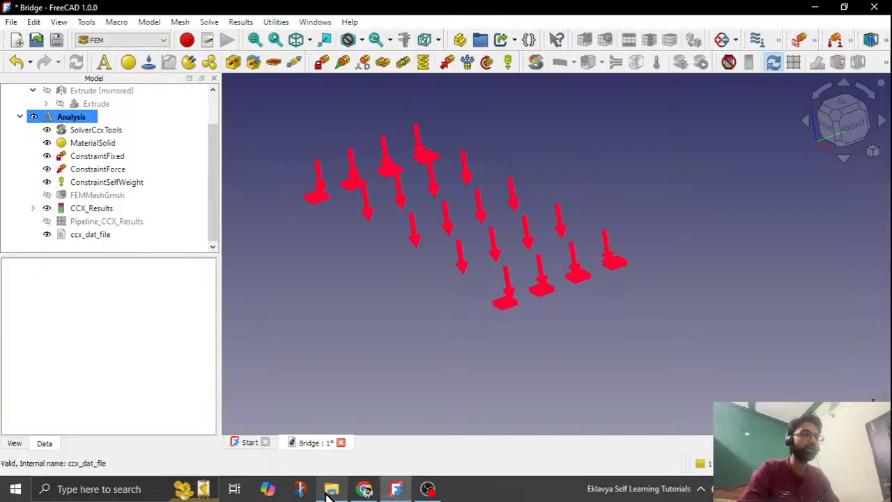
right_click(127, 118)
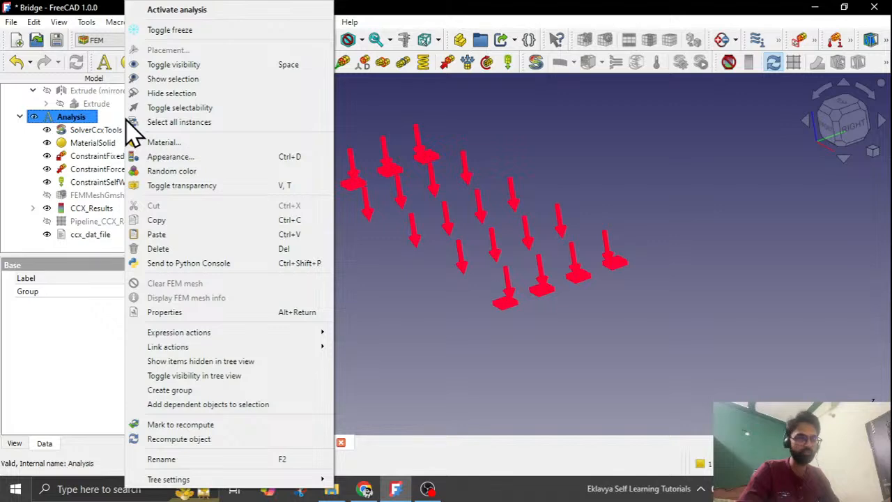
left_click(188, 234)
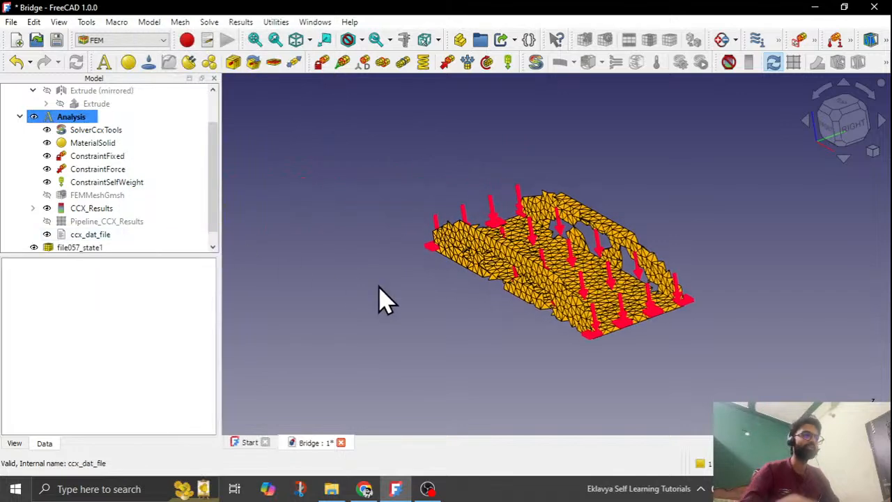
Step: Examine the imported file057_state1 bridge mesh from several angles, up close and from a distance
middle_click_drag(478, 302, 500, 298)
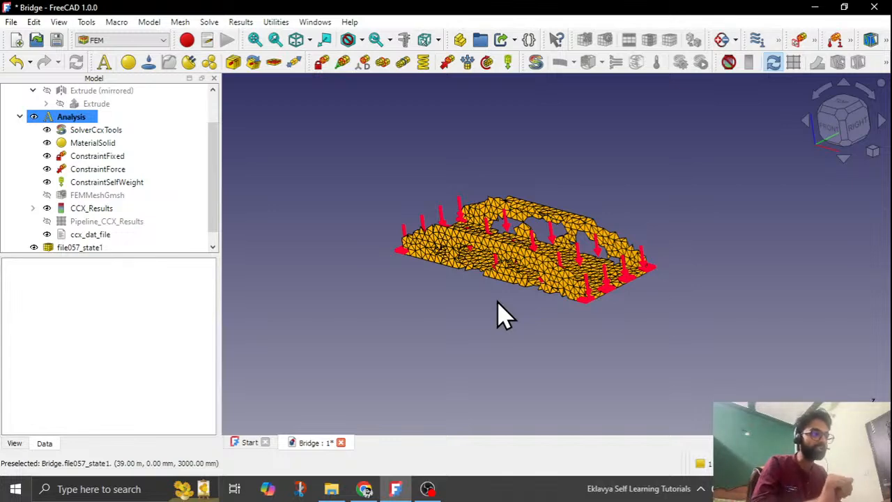
middle_click_drag(496, 303, 504, 313)
scroll(507, 235, "up", 5)
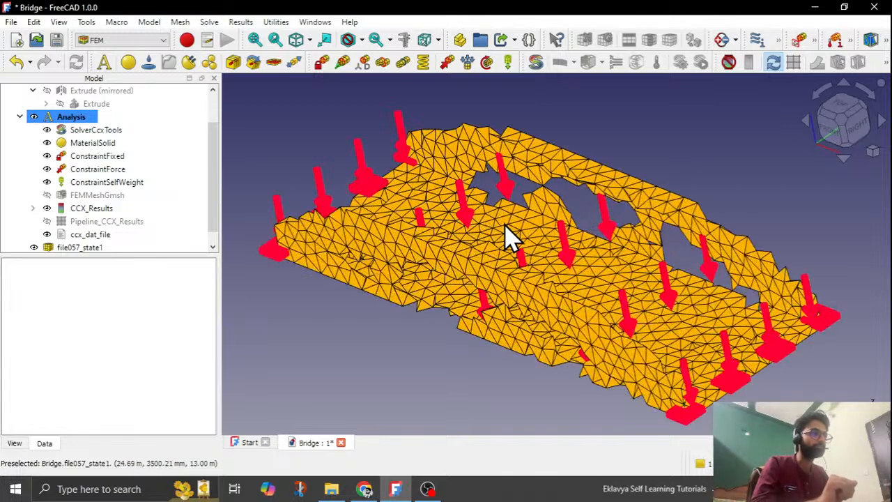
scroll(508, 235, "down", 5)
scroll(141, 200, "up", 1)
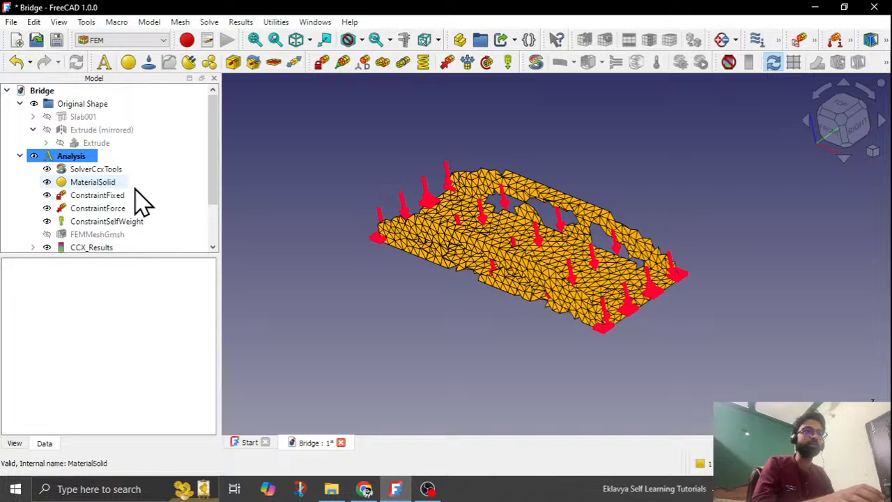
Step: Show the original Slab001 body over the optimized mesh to compare the two shapes
left_click(83, 117)
left_click(340, 299)
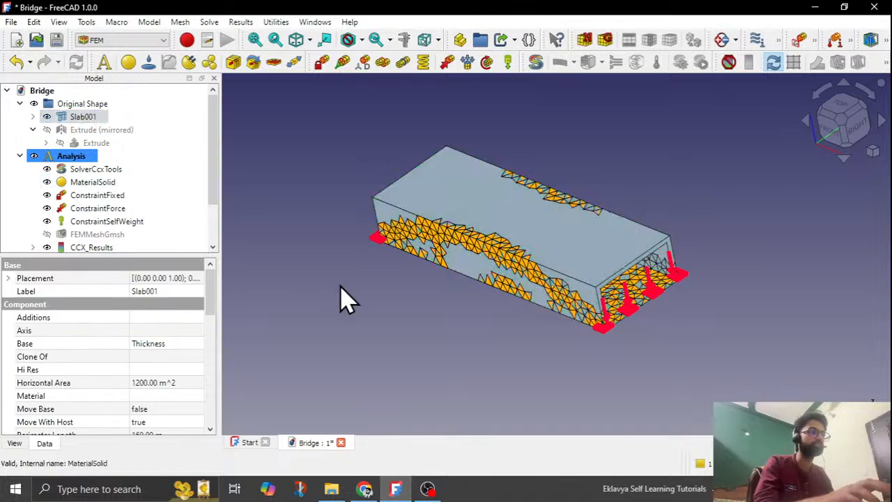
mouse_move(428, 313)
middle_mouse_down()
mouse_move(392, 307)
mouse_move(418, 308)
middle_mouse_up()
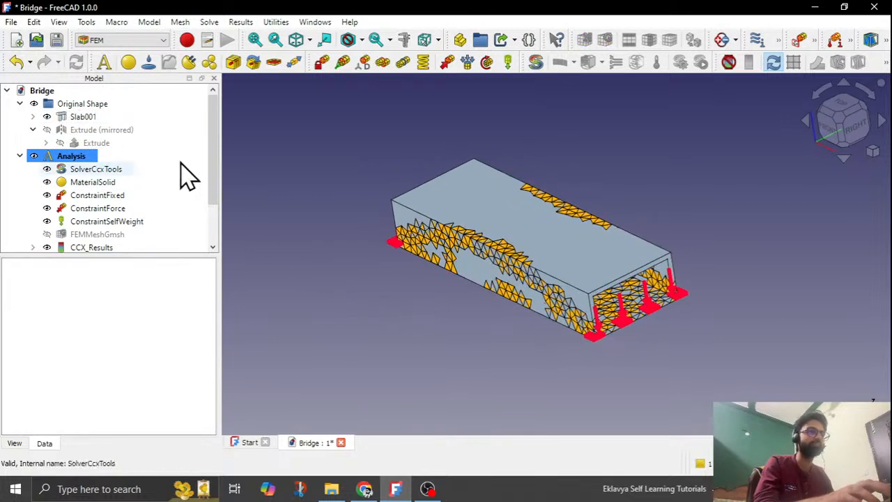
Step: Set the transparency of Slab001 to 75 and clear the selection
left_click(81, 117)
scroll(160, 373, "down", 3)
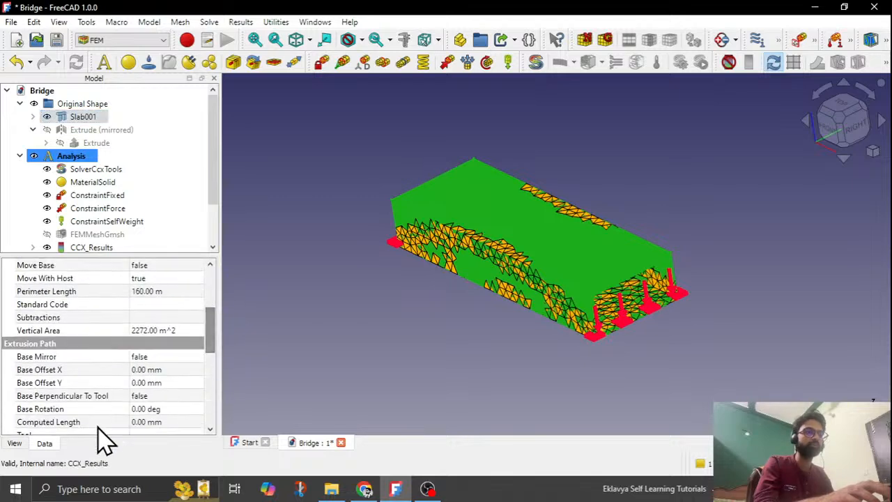
left_click(21, 443)
scroll(207, 327, "down", 5)
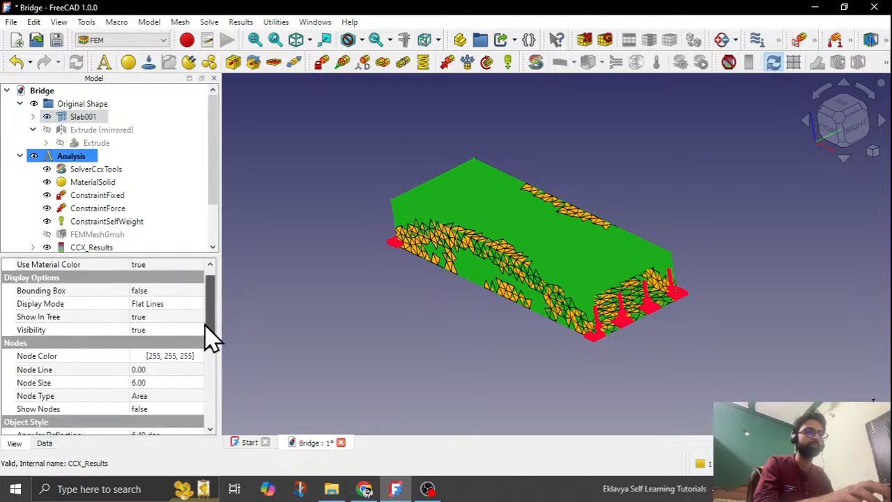
left_click(170, 380)
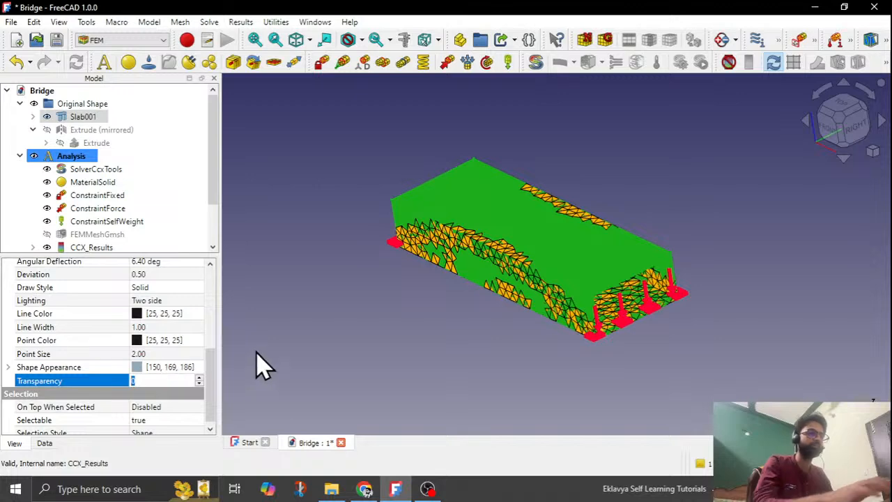
type("75")
key("Return")
left_click(427, 338)
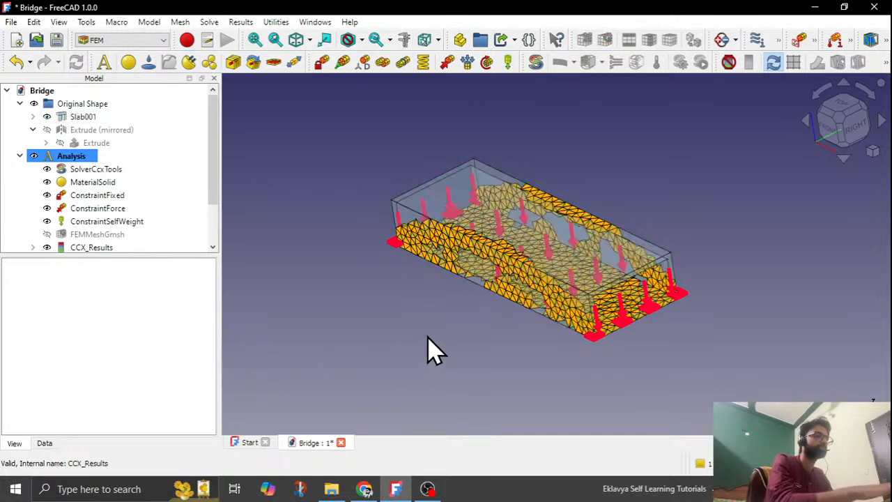
Step: Switch to Chrome to check the live stream's chat and analytics in YouTube Studio, and return to the bridge model in FreeCAD
left_click(364, 488)
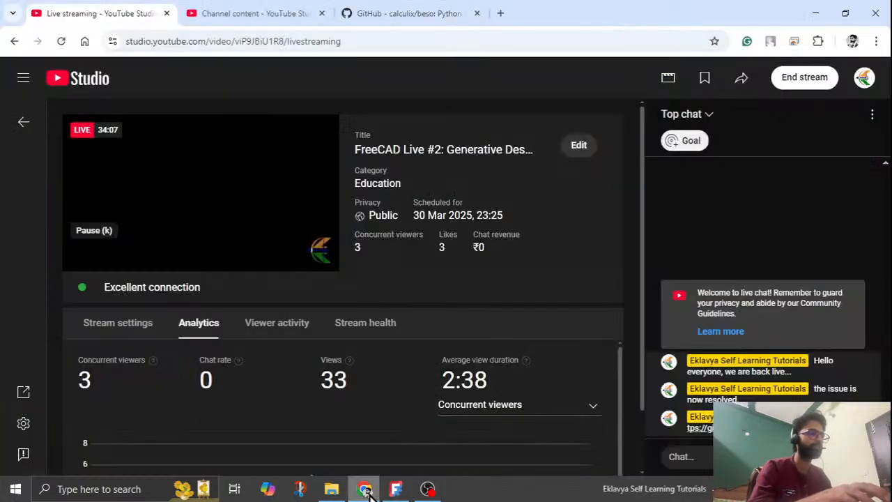
scroll(606, 391, "down", 1)
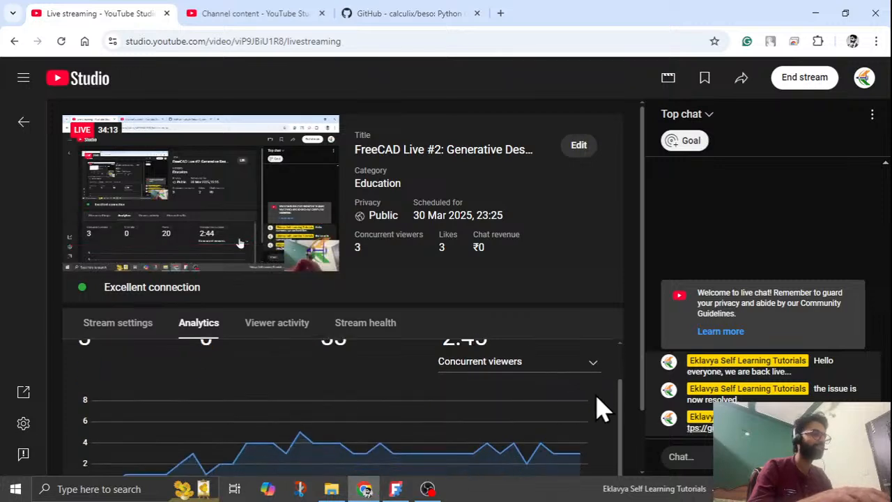
scroll(601, 409, "up", 1)
left_click(814, 14)
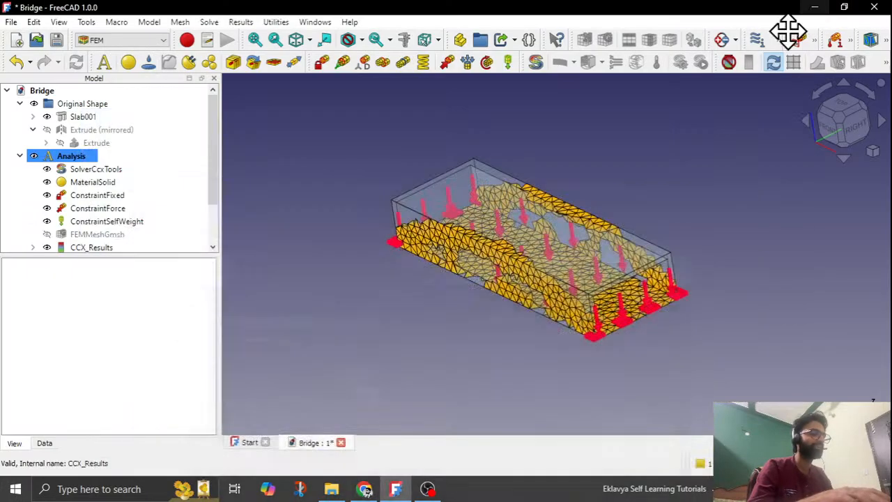
Step: Hide Slab001, ConstraintFixed and ConstraintForce to leave only the optimized bridge mesh in view
middle_click_drag(742, 259, 613, 192)
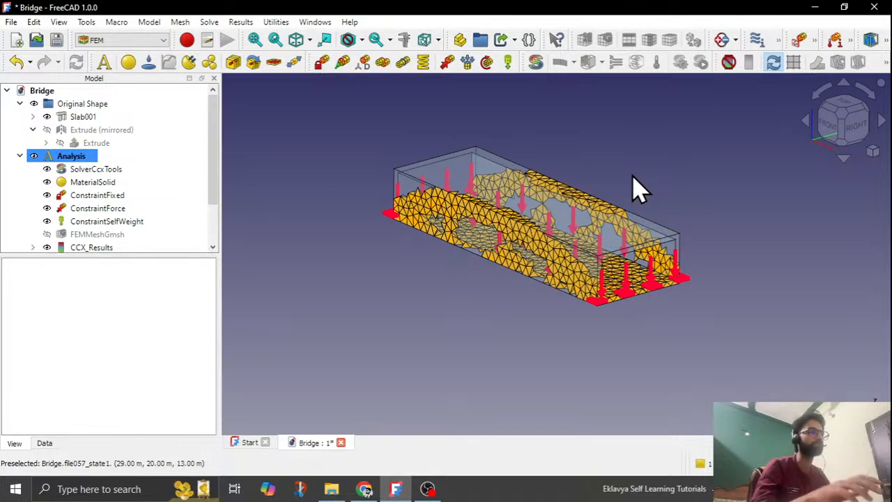
scroll(632, 188, "up", 3)
scroll(632, 189, "down", 1)
mouse_move(378, 350)
middle_mouse_down()
mouse_move(384, 318)
mouse_move(450, 322)
mouse_move(378, 333)
middle_mouse_up()
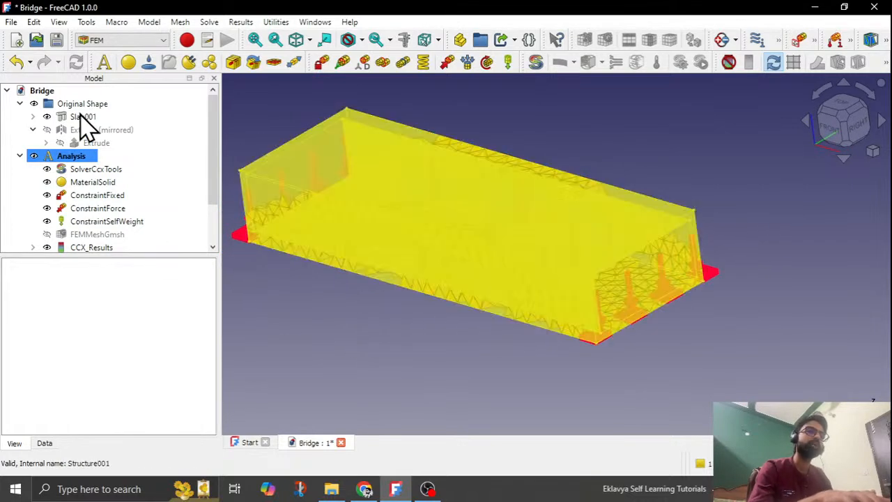
left_click(80, 117)
key("space")
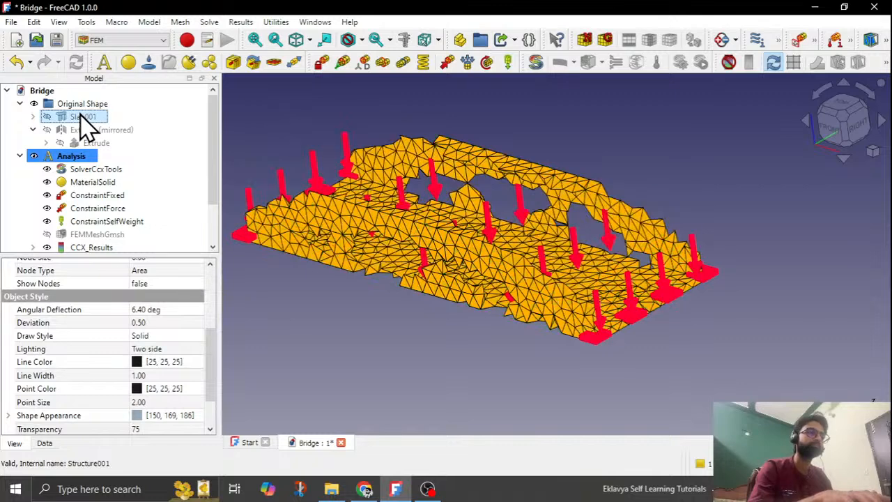
left_click(110, 196)
key("space")
left_click(100, 208)
key("space")
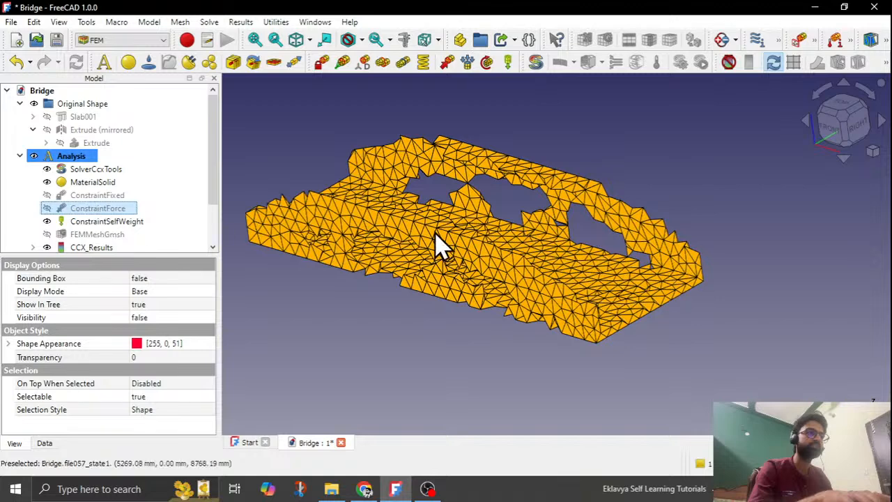
Step: Show the Extrude block and its mirrored copy at both ends of the optimized bridge mesh
scroll(517, 213, "down", 3)
middle_click_drag(497, 278, 357, 271)
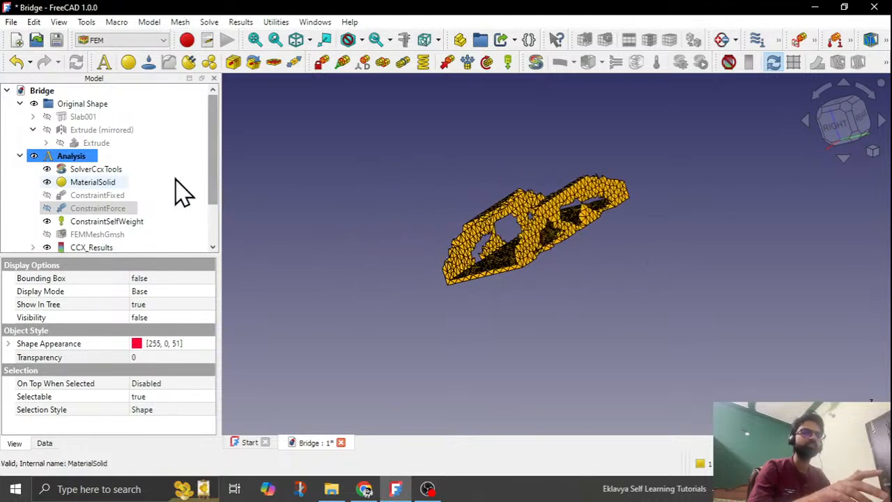
scroll(167, 190, "down", 2)
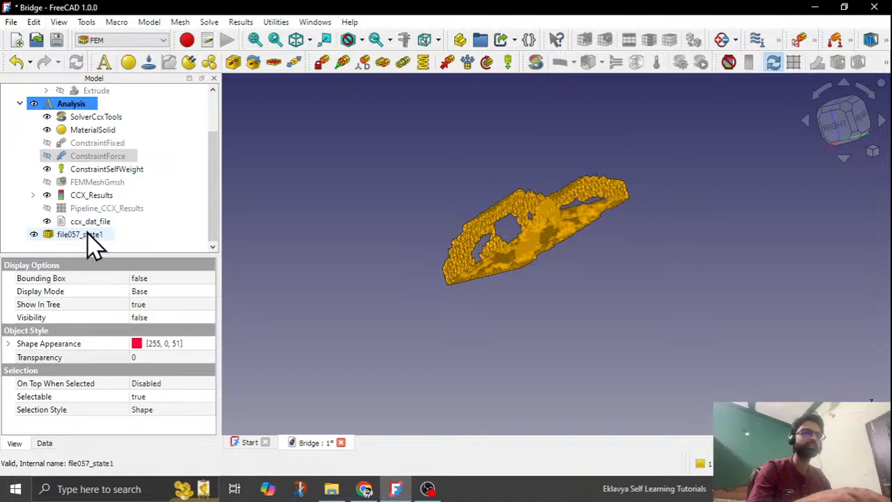
scroll(94, 243, "up", 2)
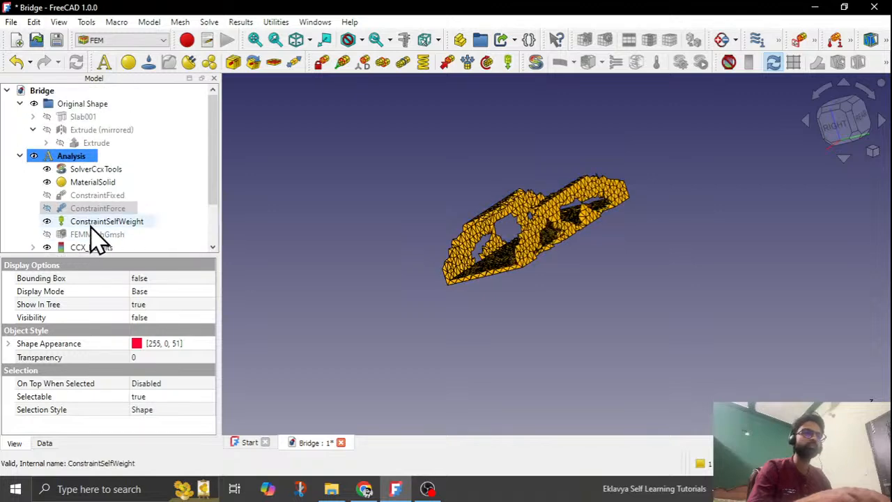
left_click(83, 134)
key("space")
left_click(93, 146)
key("space")
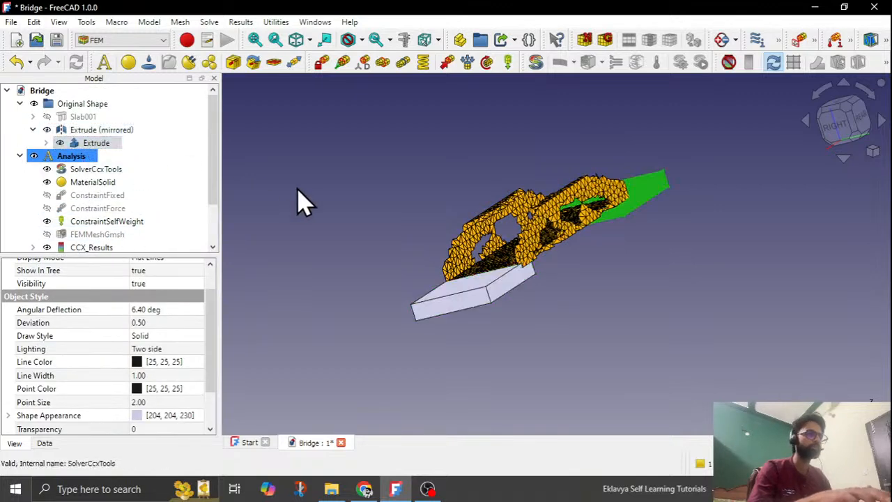
left_click(370, 219)
Step: Switch from the FEM workbench to the BIM workbench
middle_click_drag(370, 219, 445, 239)
mouse_move(438, 306)
middle_mouse_down()
mouse_move(448, 330)
mouse_move(451, 307)
middle_mouse_up()
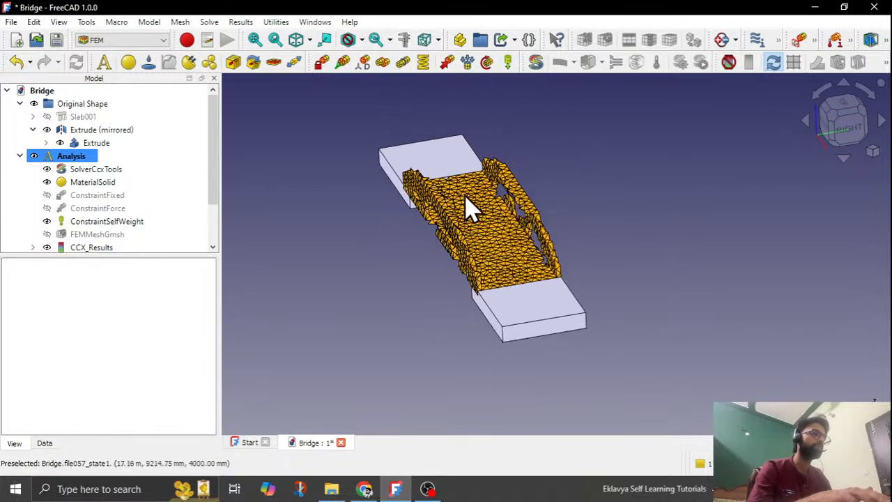
scroll(471, 208, "up", 3)
scroll(470, 207, "down", 3)
middle_click_drag(412, 339, 448, 360)
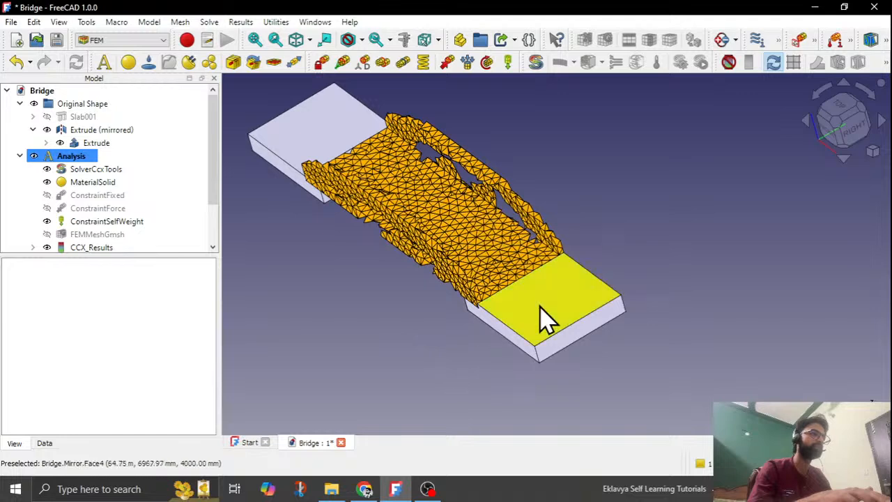
left_click(162, 40)
left_click(119, 73)
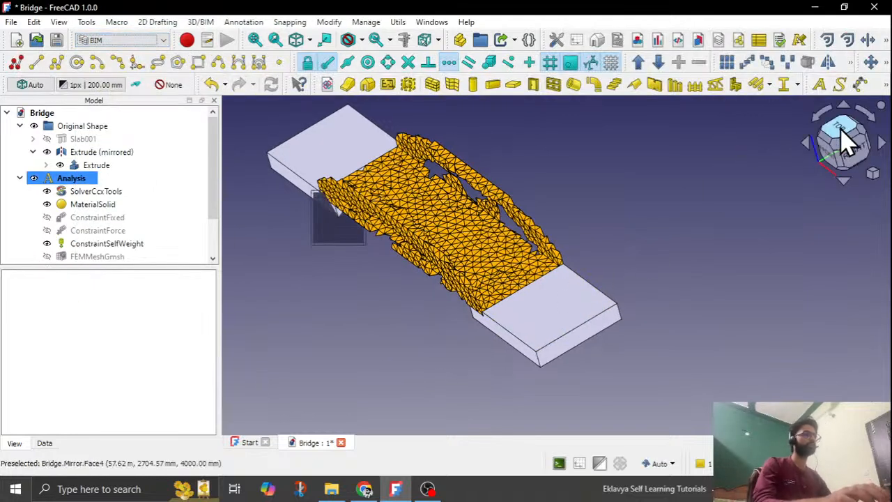
Step: Align the working plane to the upper face of the mirrored Extrude block
left_click(841, 131)
scroll(544, 371, "down", 6)
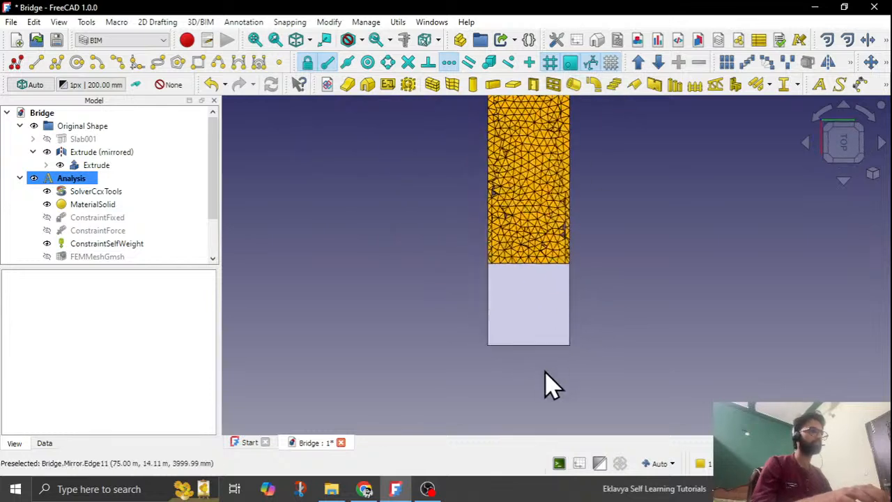
scroll(555, 312, "up", 2)
middle_click_drag(473, 420, 615, 339)
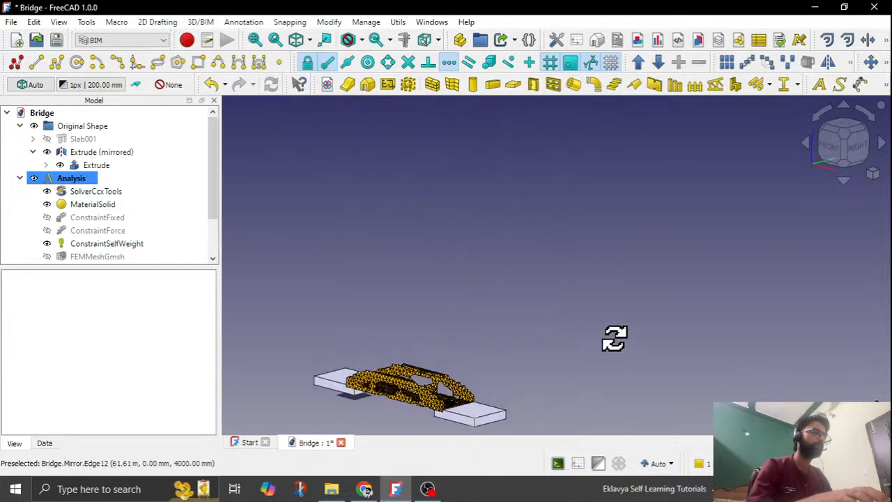
scroll(607, 307, "down", 3)
middle_click_drag(511, 314, 522, 337)
scroll(520, 374, "up", 5)
scroll(519, 379, "up", 2)
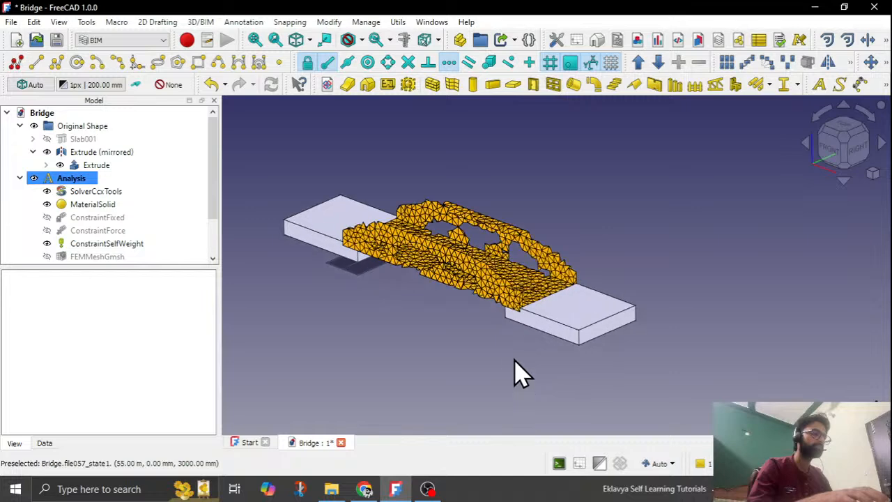
middle_click_drag(513, 369, 517, 364)
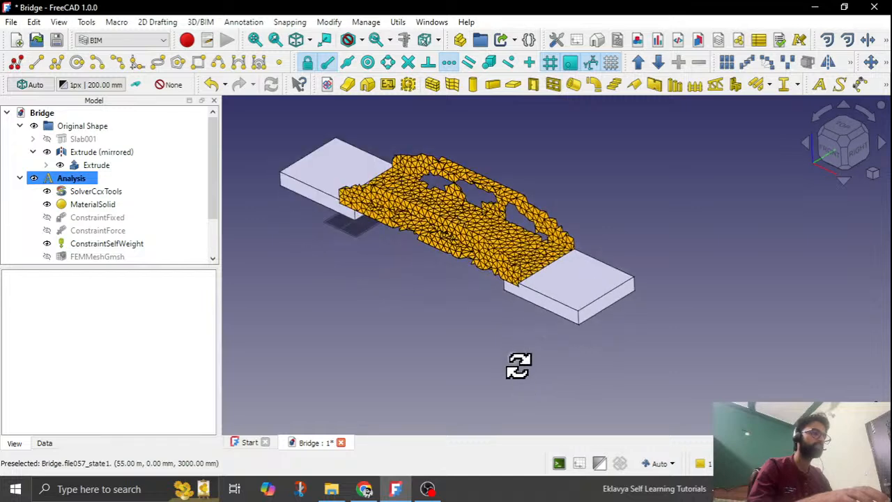
left_click(567, 293)
left_click(37, 85)
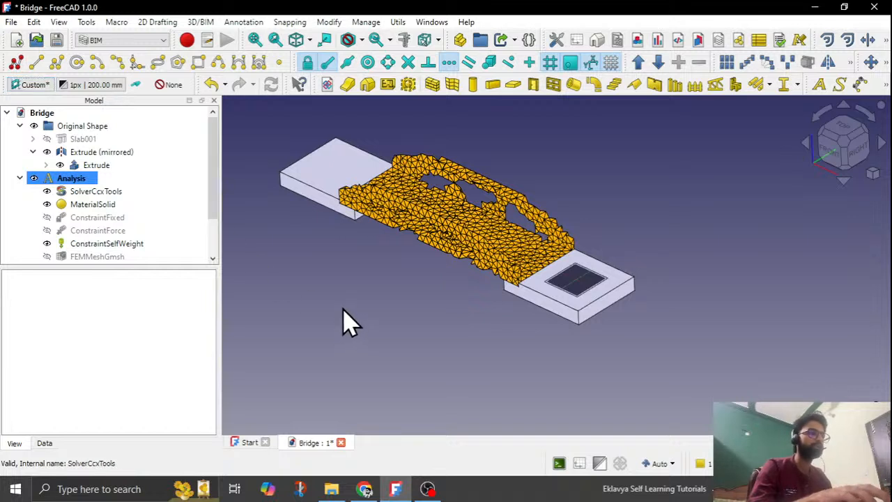
Step: Hide the file057_state1 mesh so only the two end blocks are shown
scroll(90, 239, "down", 2)
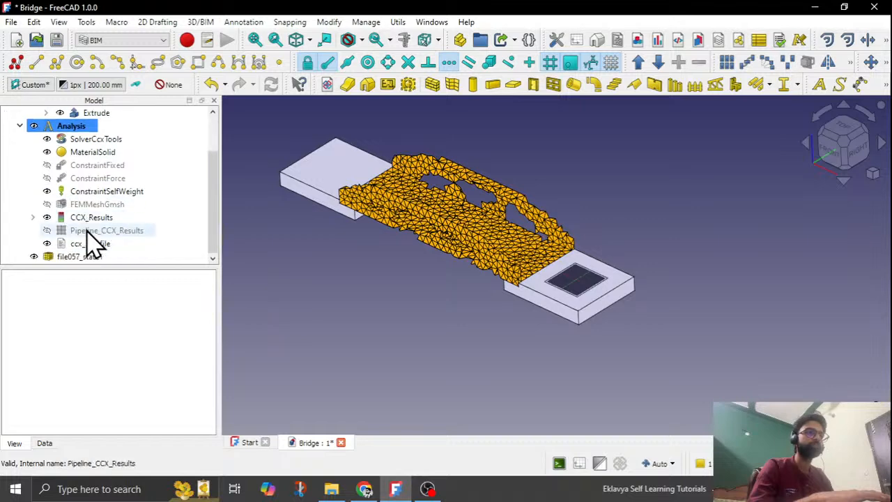
left_click(87, 257)
key("space")
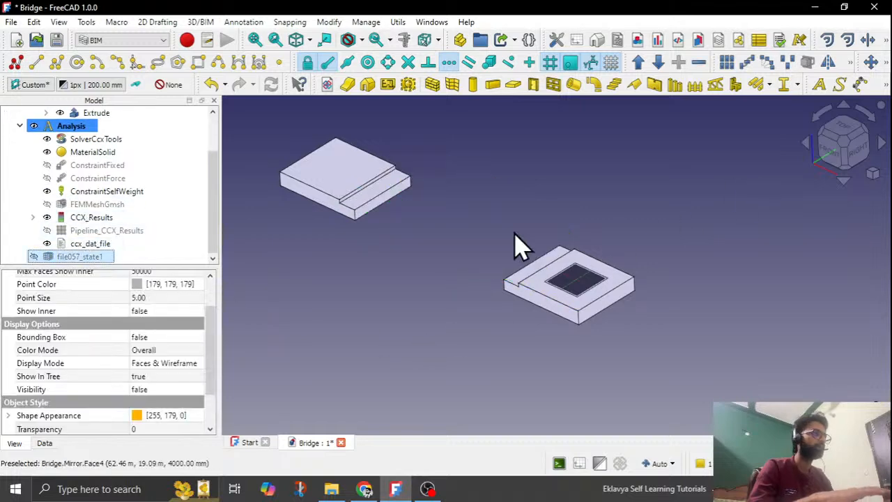
Step: Draw a 60 m by 20 m rectangle across the gap, snapped to opposite corners of the two end blocks' raised upper faces
left_click(843, 135)
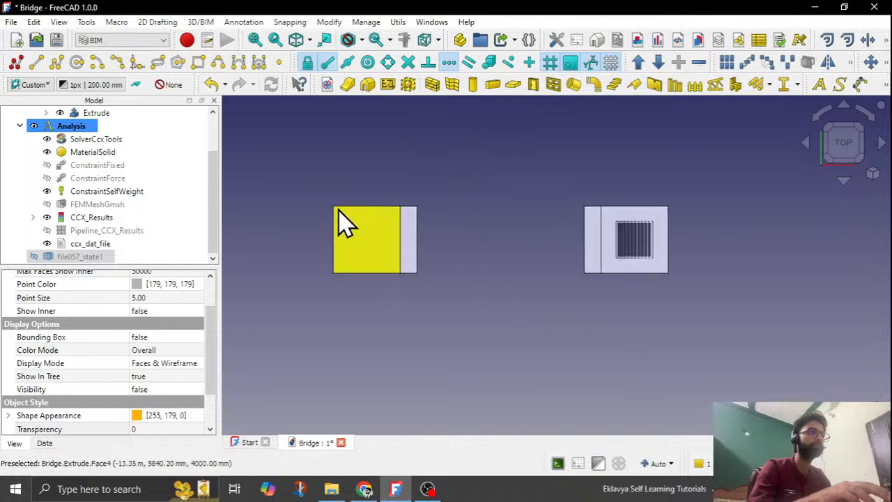
left_click(198, 62)
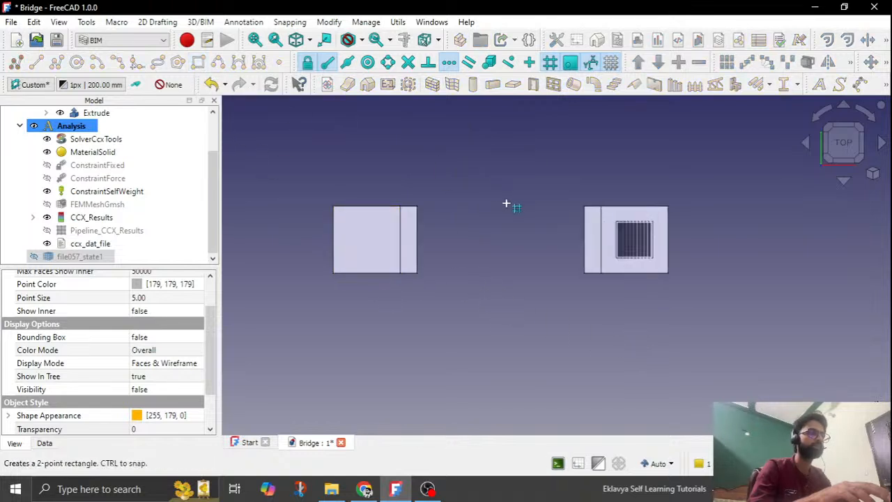
scroll(415, 184, "up", 2)
left_click(392, 223)
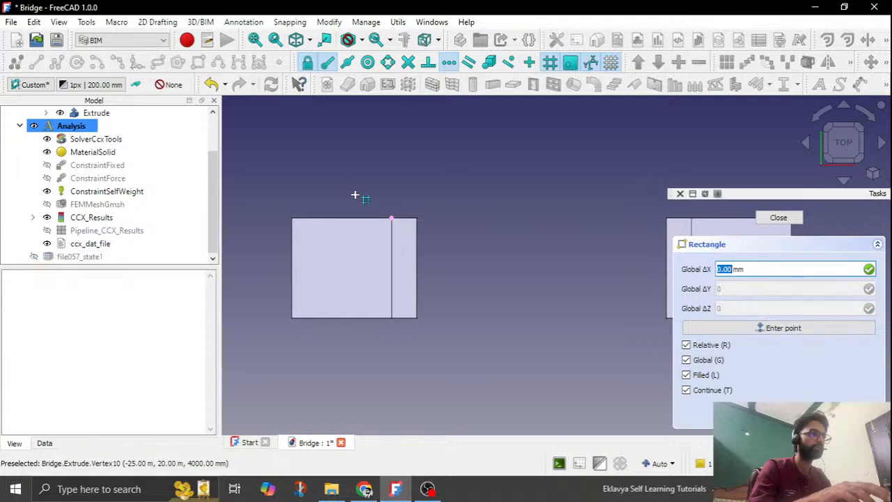
scroll(534, 281, "down", 3)
scroll(539, 280, "up", 4)
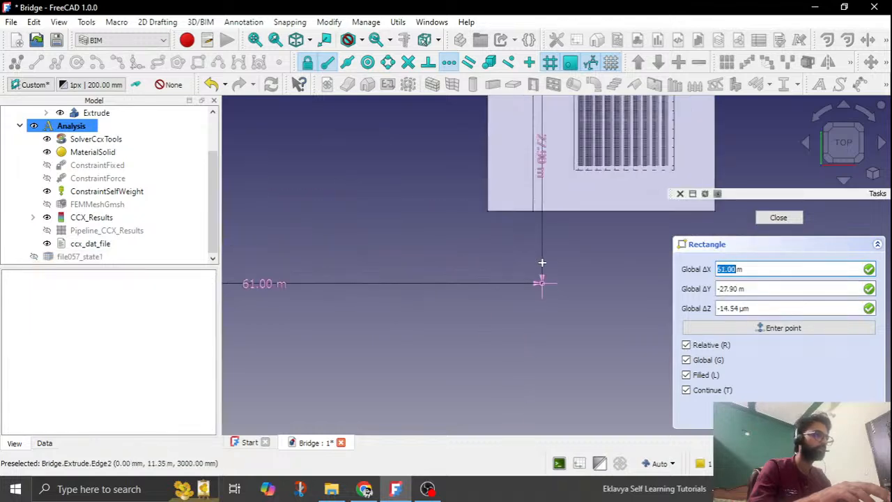
left_click(532, 210)
scroll(533, 293, "down", 2)
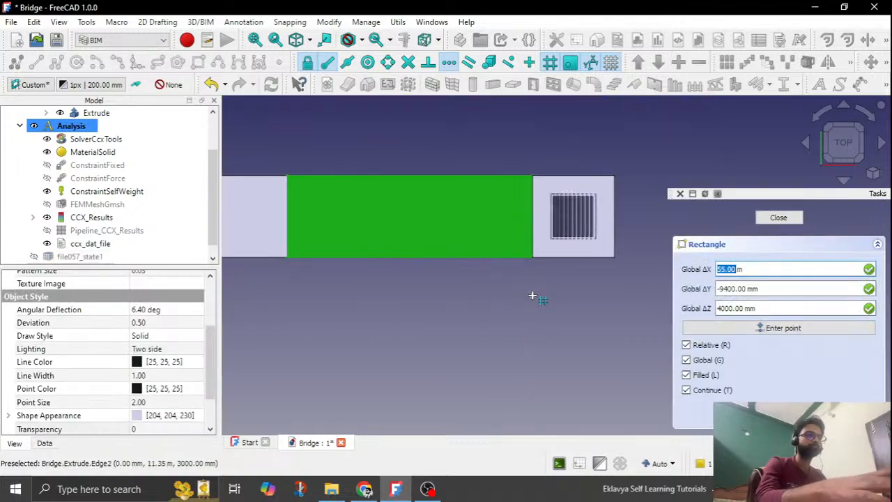
key("Escape")
Step: Create a slab from the rectangle that spans the two end blocks
middle_click_drag(478, 354, 388, 265)
scroll(170, 232, "down", 1)
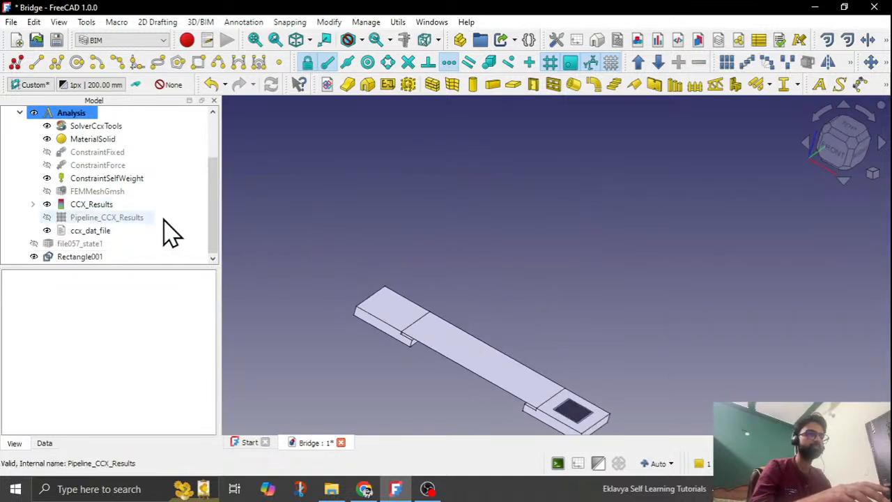
left_click(98, 257)
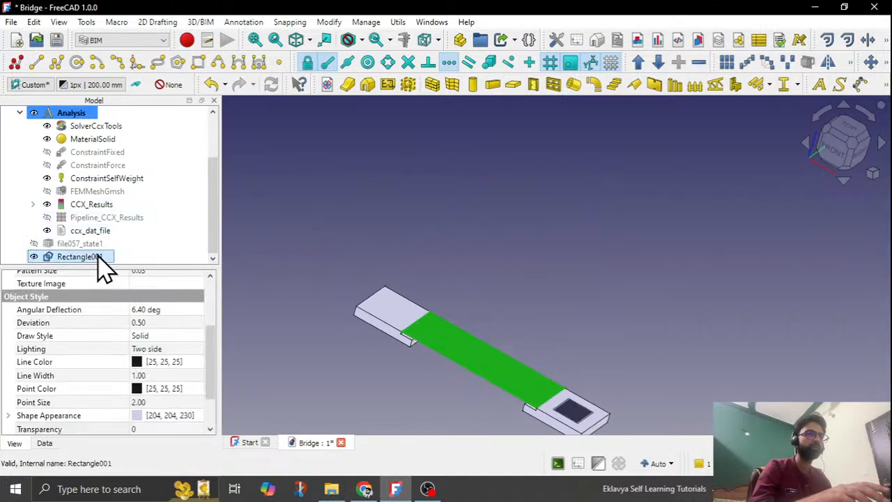
left_click(511, 86)
scroll(418, 411, "up", 5)
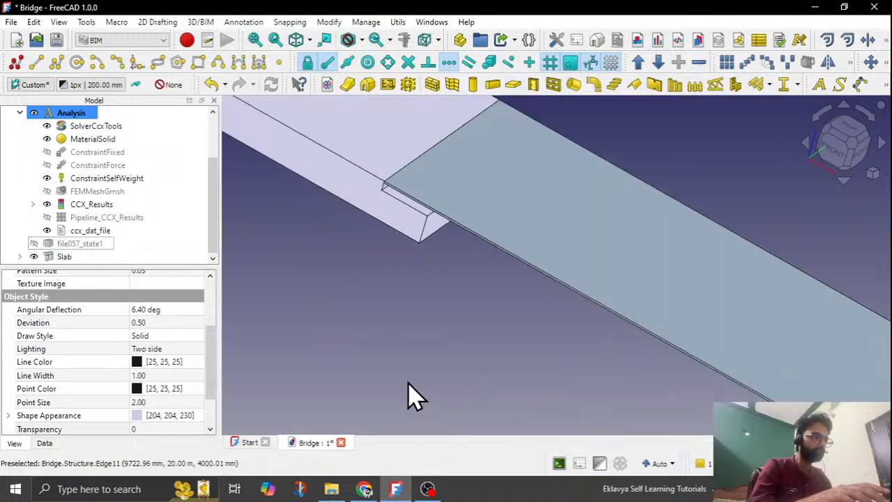
Step: Set the new slab's Height property to 1000 mm
left_click(56, 257)
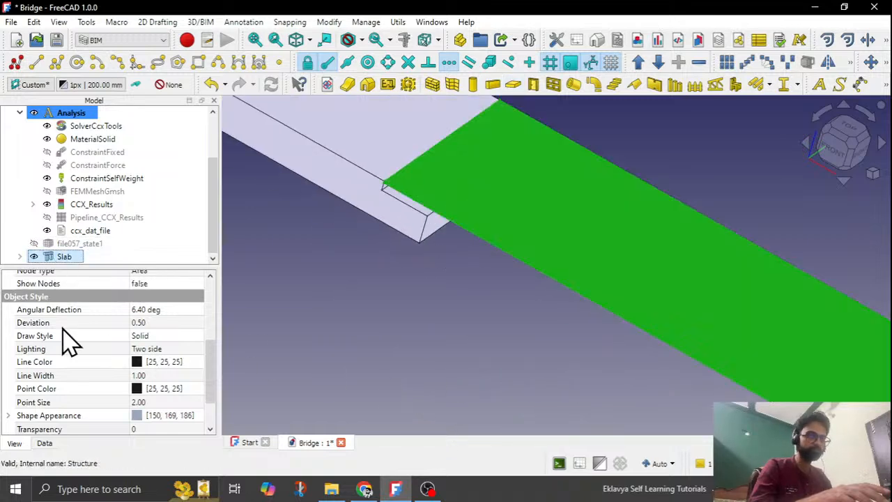
left_click(46, 444)
left_click_drag(214, 294, 214, 424)
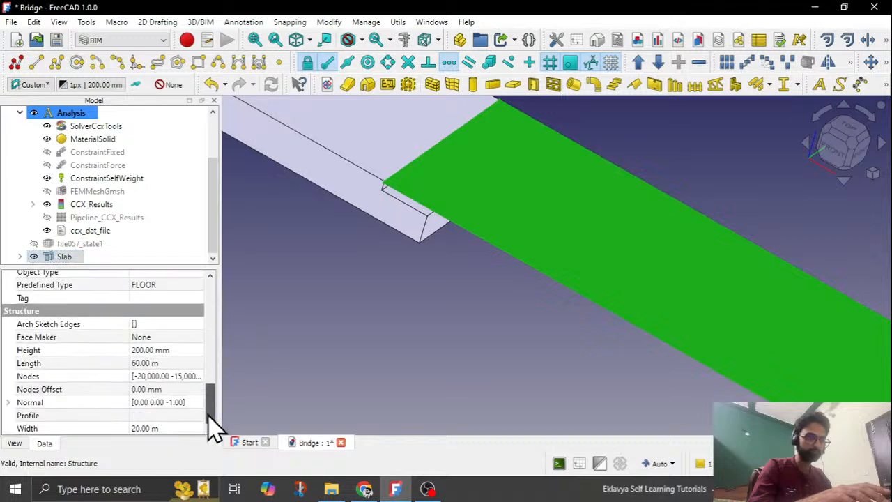
left_click(148, 428)
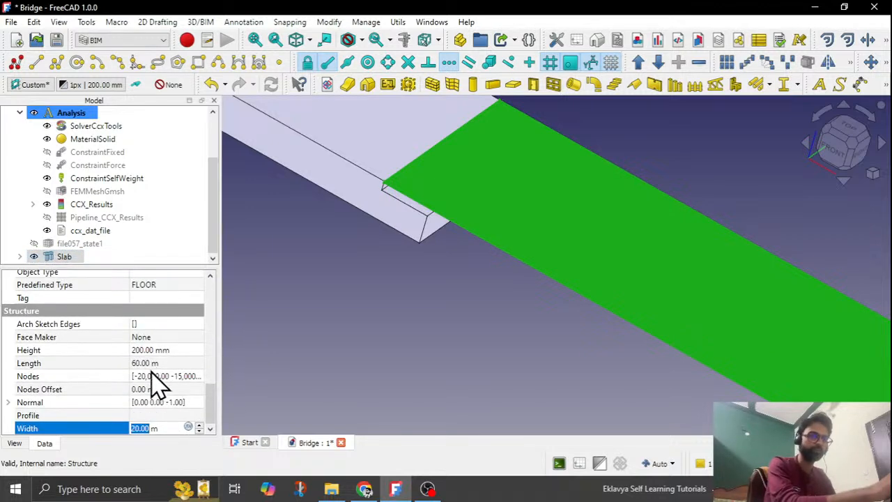
left_click(143, 350)
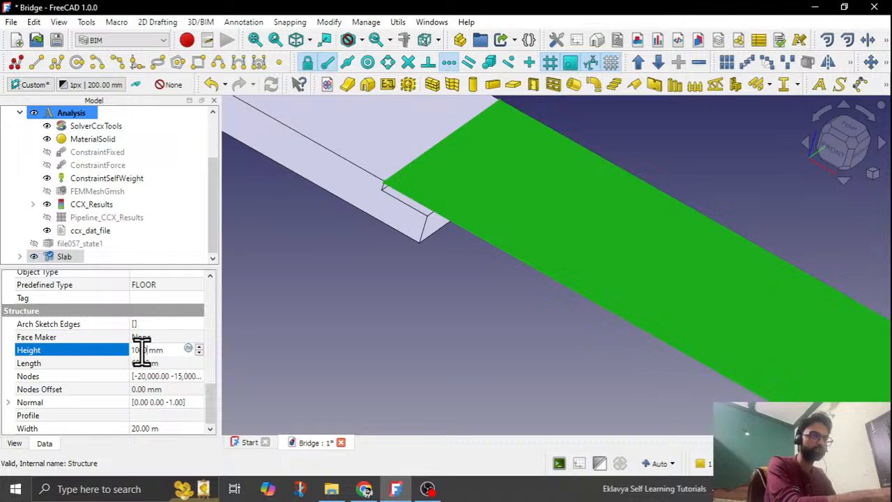
key("Return")
left_click(358, 331)
scroll(456, 254, "down", 5)
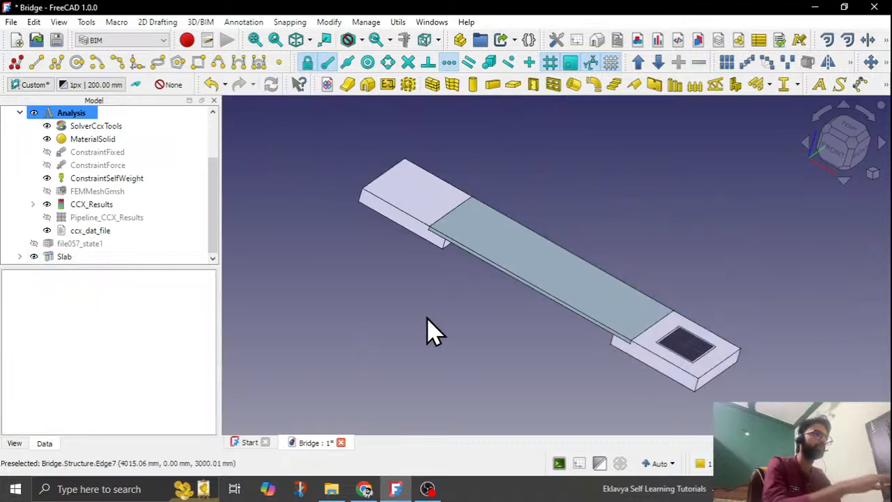
left_click(375, 490)
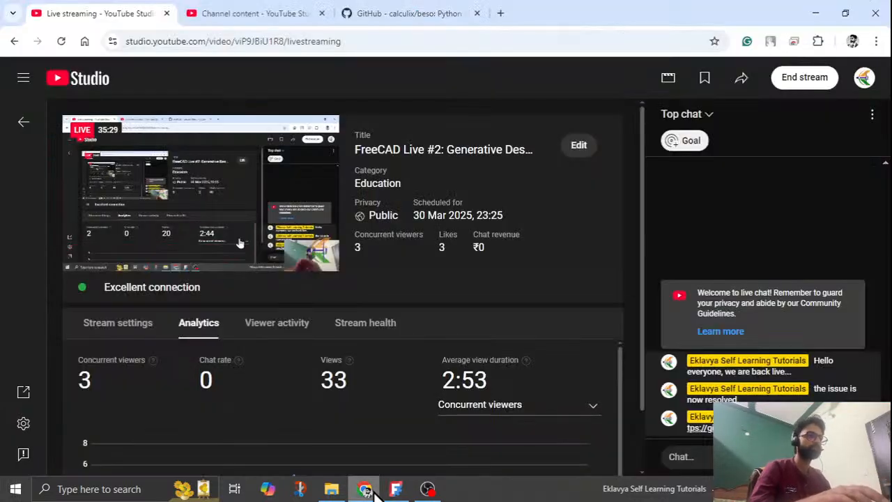
left_click(375, 491)
Step: Show the file057_state1 mesh again together with the new slab
scroll(522, 278, "down", 1)
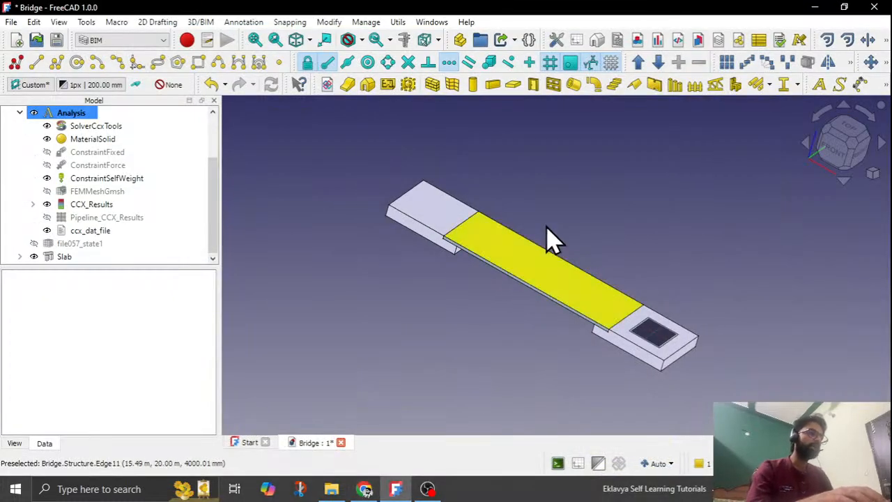
mouse_move(547, 226)
middle_mouse_down()
mouse_move(538, 231)
mouse_move(543, 236)
middle_mouse_up()
middle_click_drag(640, 341, 682, 342)
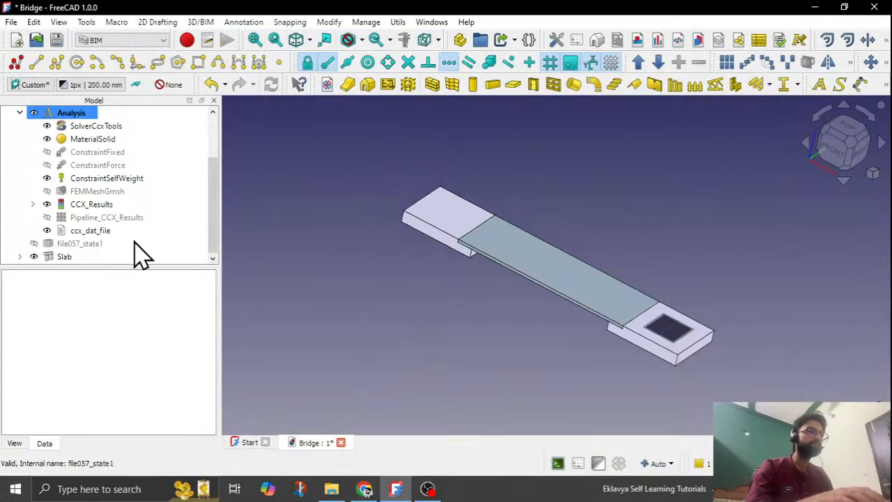
left_click(82, 245)
key("space")
left_click(484, 332)
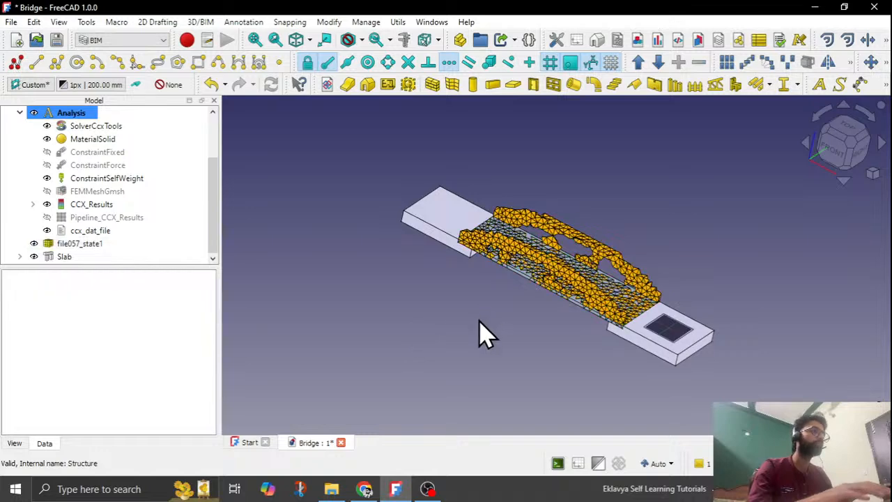
Step: Examine how the optimized bridge mesh fits with the deck slab and end blocks from several angles
scroll(534, 318, "up", 2)
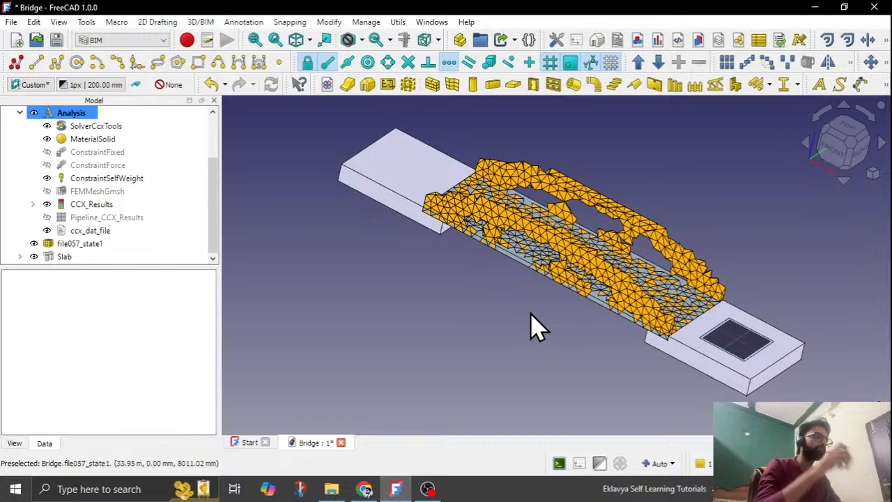
middle_click_drag(531, 324, 527, 321)
scroll(438, 250, "down", 2)
middle_click_drag(780, 323, 773, 307)
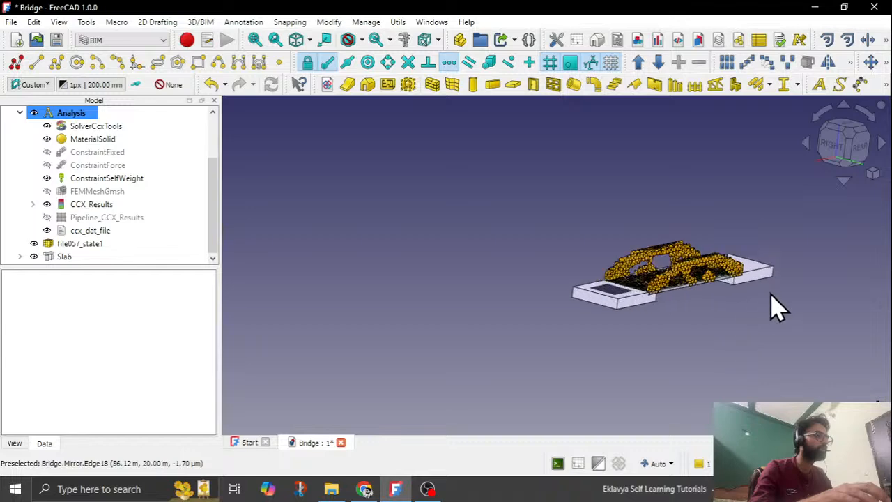
scroll(771, 293, "up", 3)
scroll(293, 278, "down", 4)
scroll(401, 276, "up", 2)
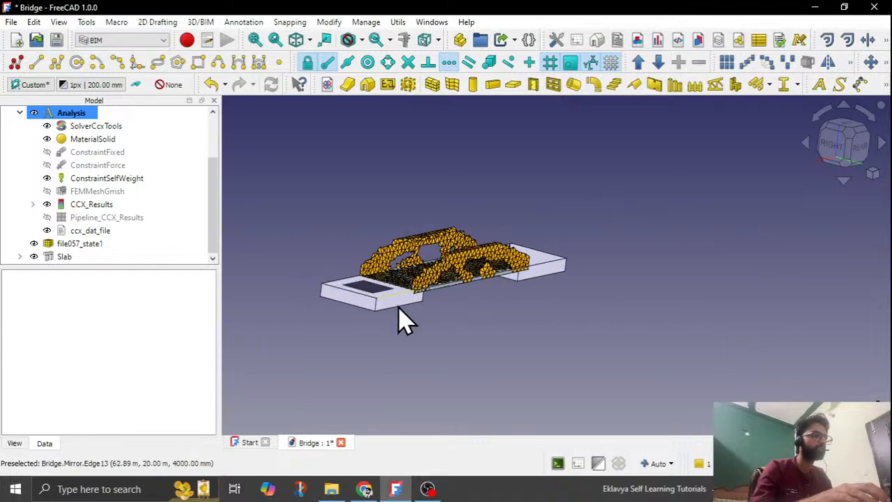
scroll(402, 321, "down", 1)
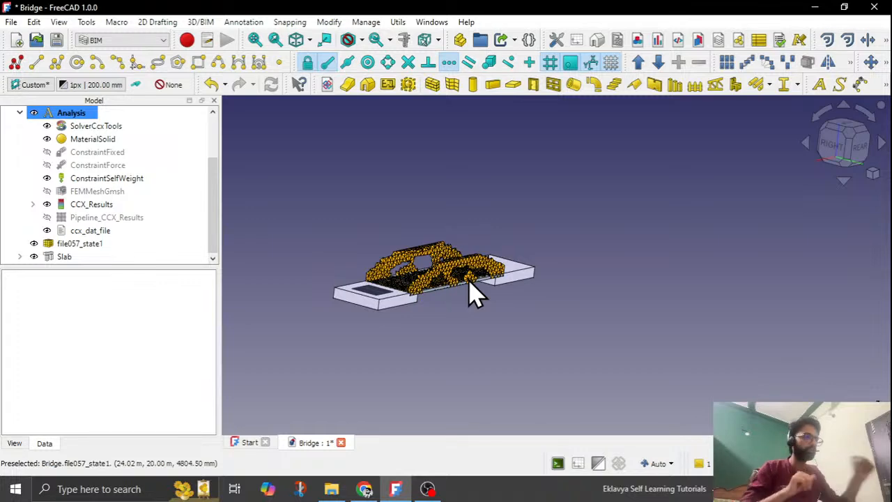
Step: Align the working plane with the deck slab's long side face and start a new sketch on it
scroll(432, 327, "up", 5)
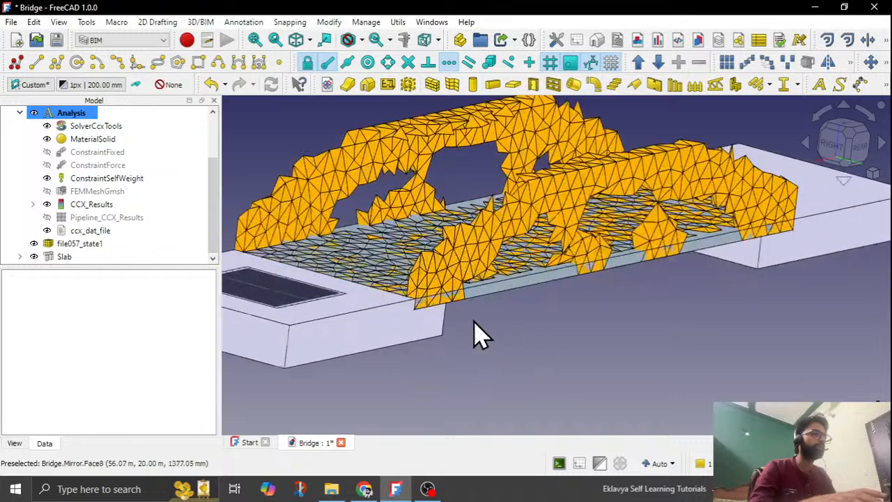
scroll(475, 330, "up", 3)
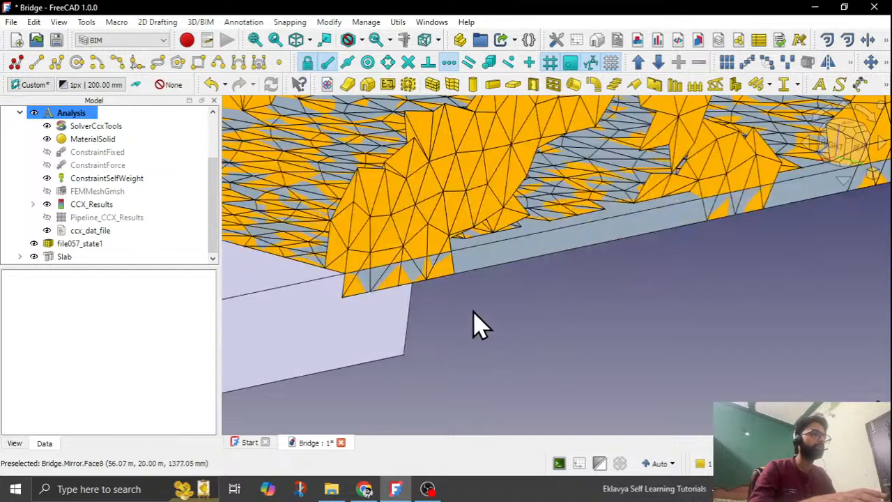
left_click(487, 272)
left_click(24, 85)
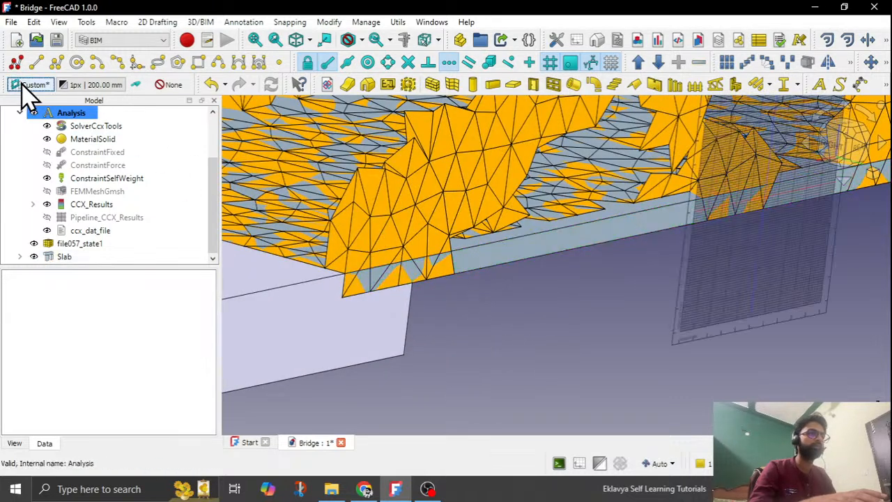
scroll(563, 262, "down", 3)
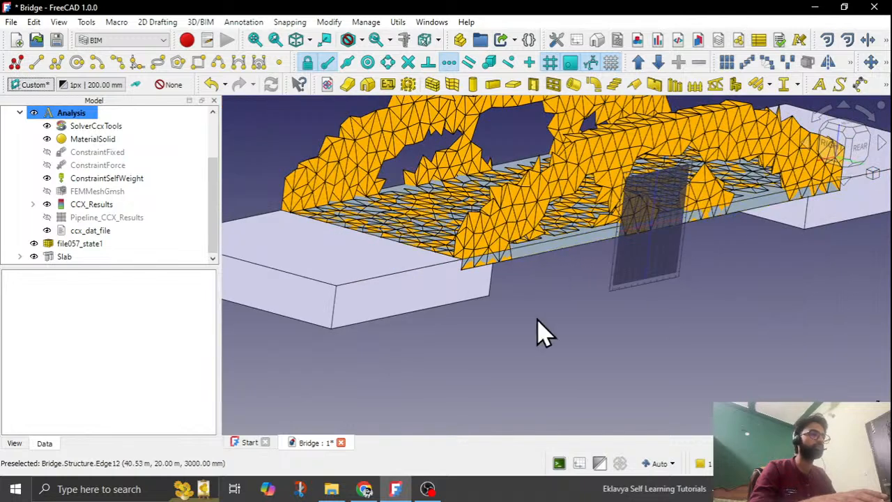
left_click(16, 63)
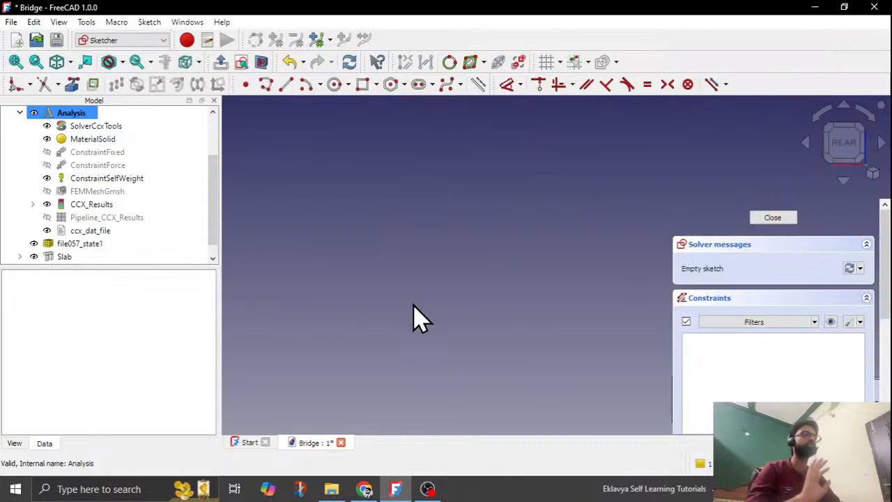
scroll(424, 213, "down", 9)
scroll(396, 248, "down", 2)
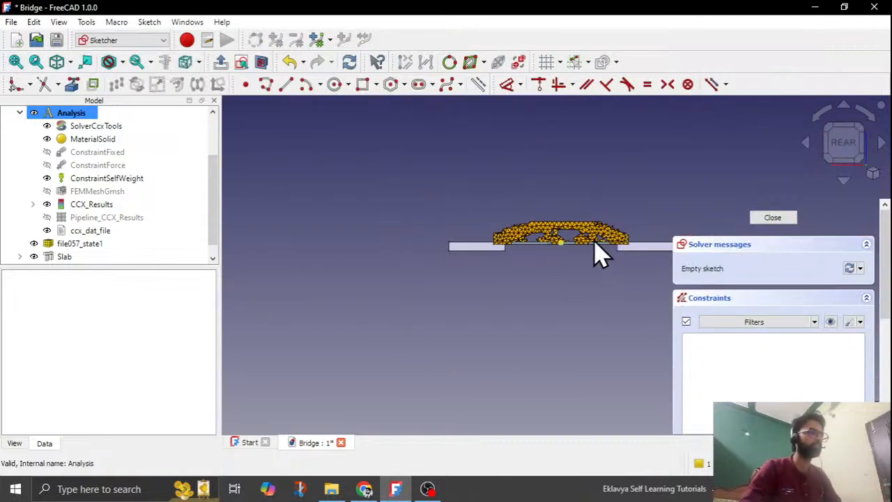
scroll(620, 228, "up", 4)
scroll(625, 241, "up", 1)
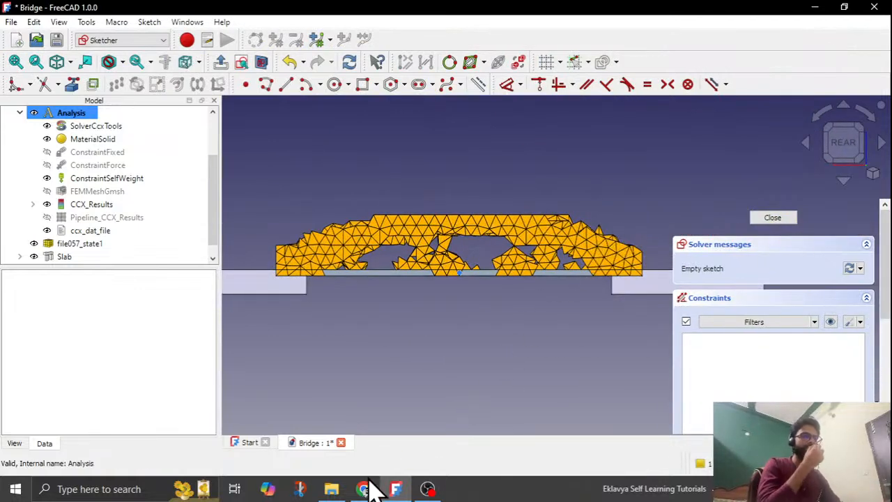
left_click(370, 482)
left_click(370, 482)
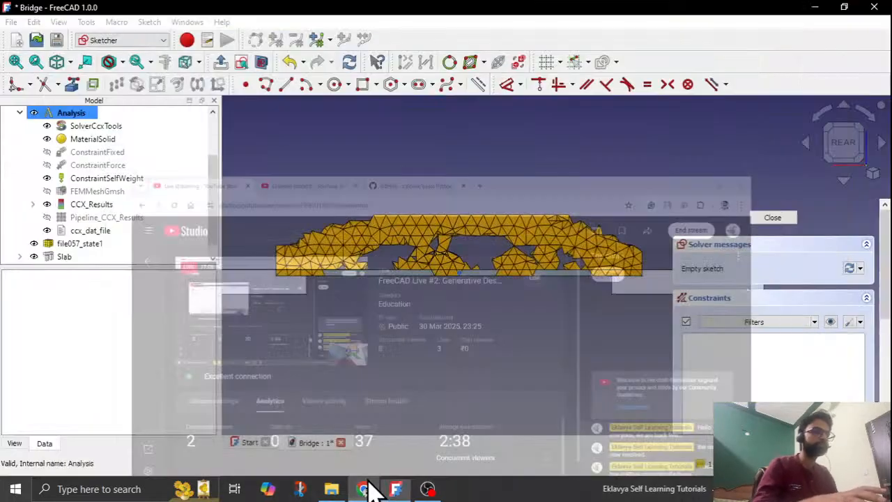
Step: Link the deck slab's upper edge into the sketch as external geometry
scroll(308, 302, "down", 2)
scroll(332, 288, "up", 3)
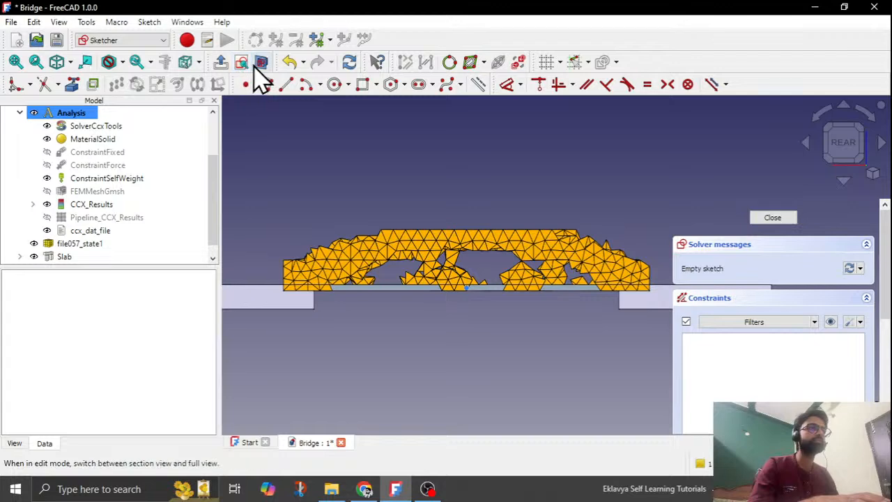
left_click(73, 84)
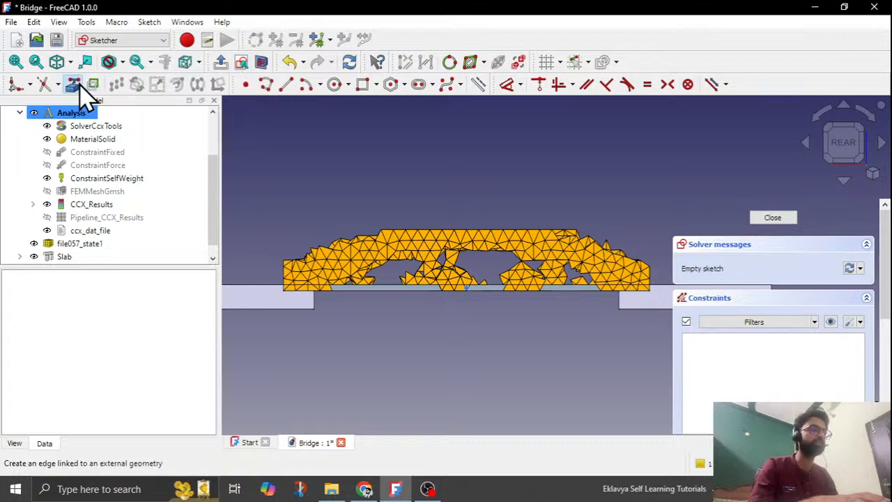
scroll(275, 287, "up", 4)
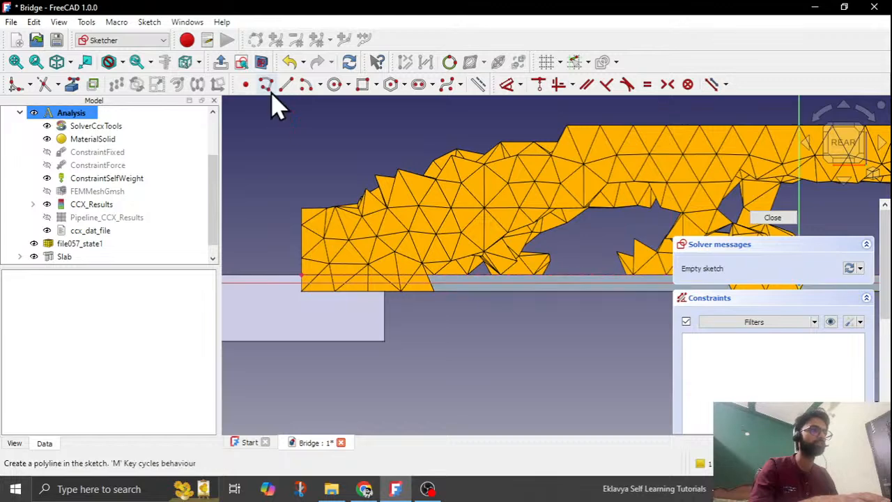
Step: Draw a polyline from the slab edge's left end about 4 m vertically along the mesh end, then up the slope to the arch top
scroll(265, 242, "down", 3)
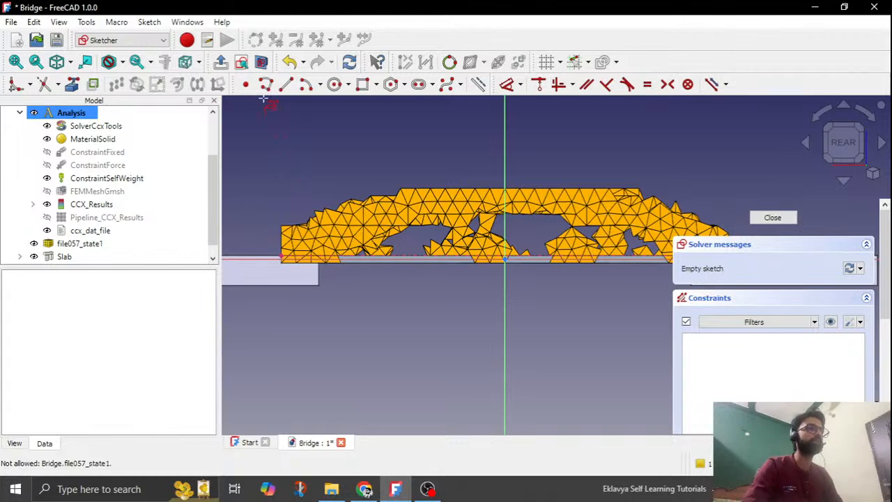
scroll(282, 247, "up", 3)
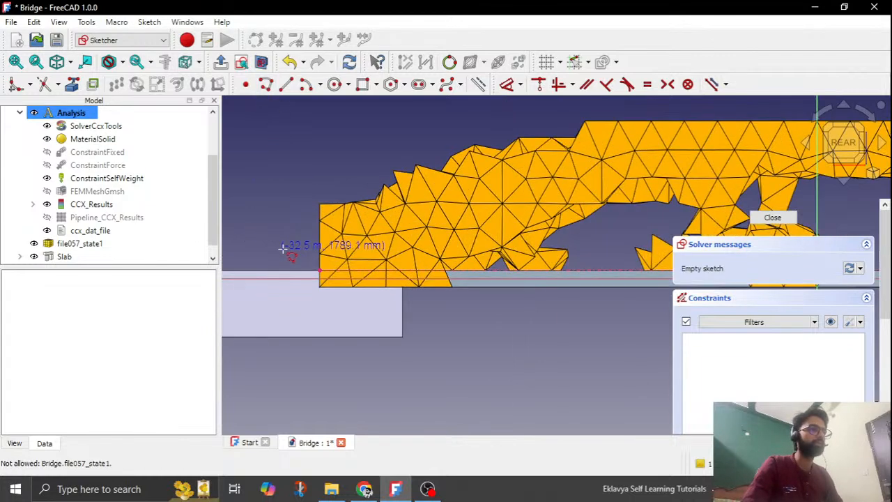
left_click(318, 270)
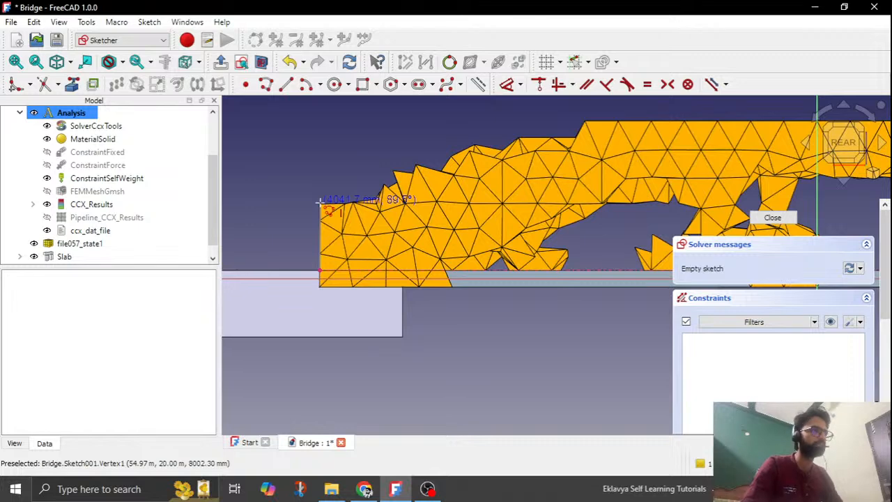
left_click(318, 202)
scroll(318, 203, "down", 1)
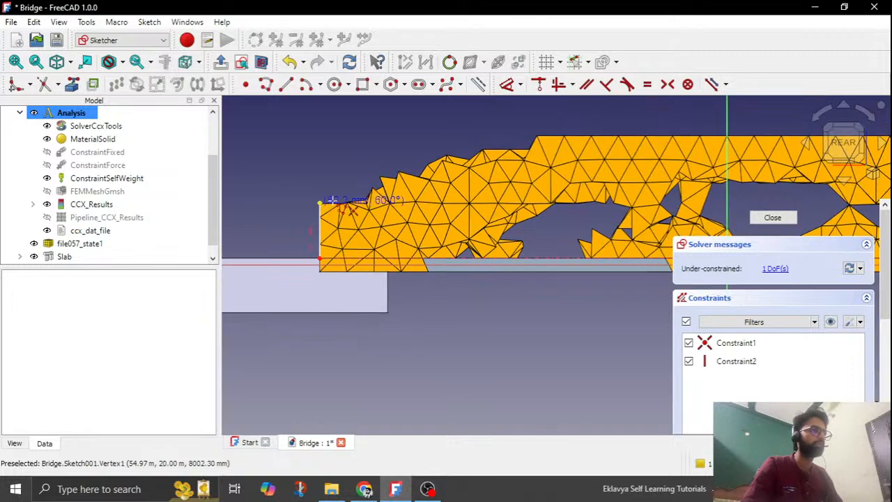
left_click(536, 132)
scroll(324, 182, "down", 2)
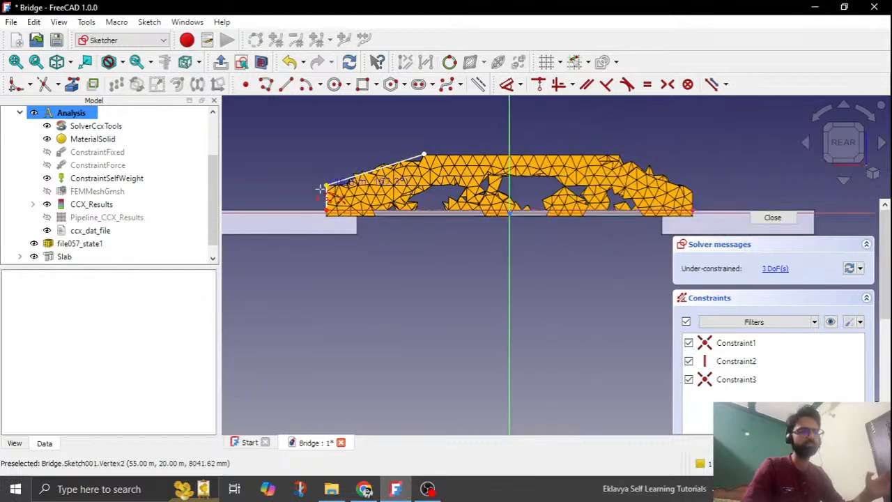
Step: Continue the polyline horizontally across the arch top, about 13.4 m down the far slope, and vertically to the slab edge's other end
scroll(620, 145, "up", 2)
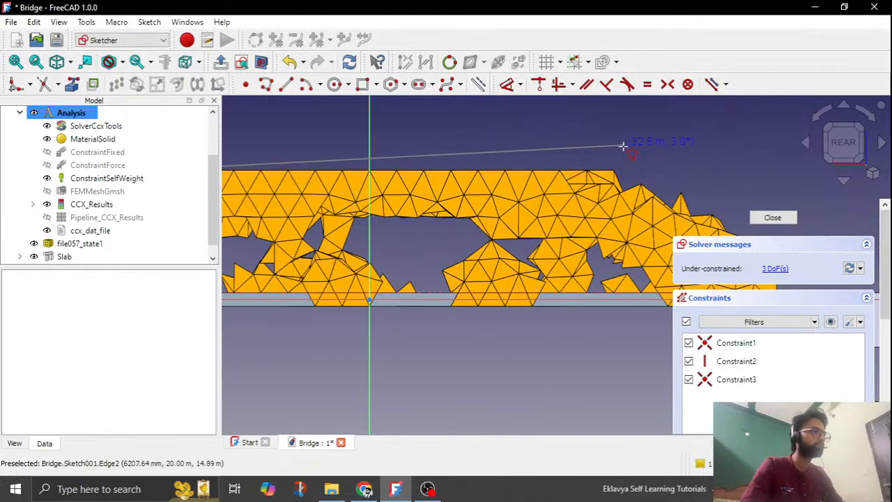
left_click(613, 168)
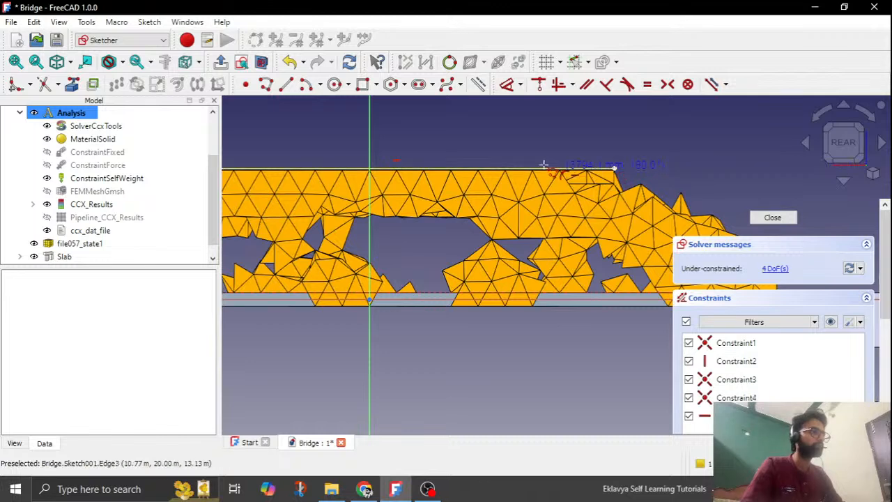
scroll(567, 167, "down", 2)
scroll(633, 183, "up", 2)
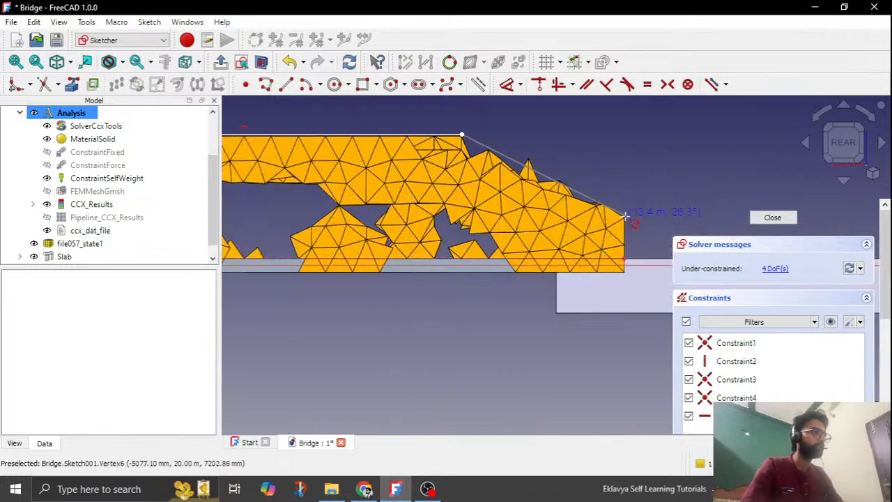
left_click(627, 217)
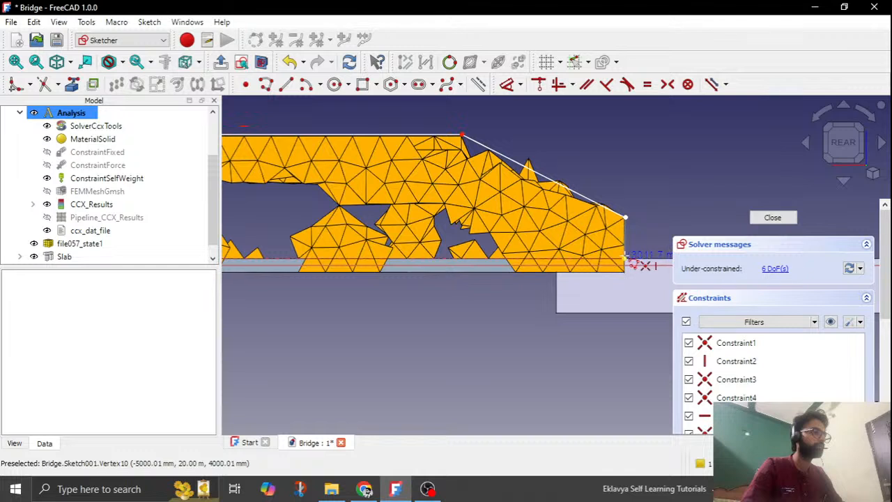
left_click(624, 261)
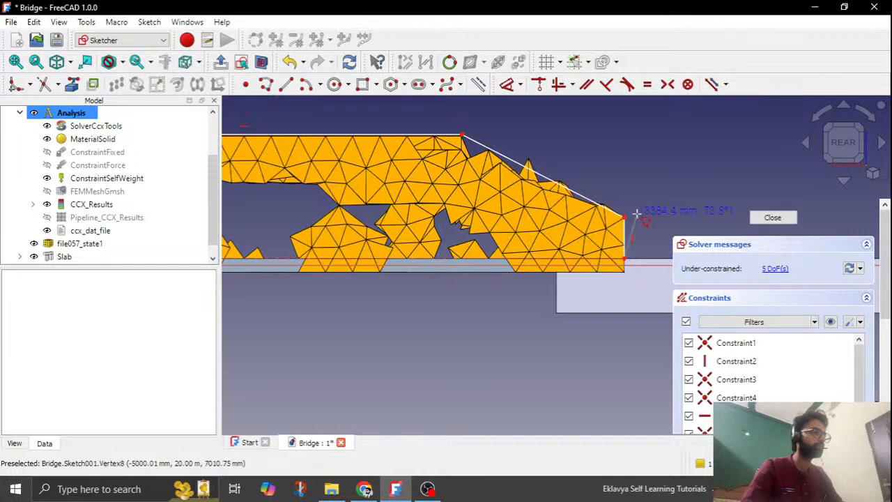
left_click(429, 489)
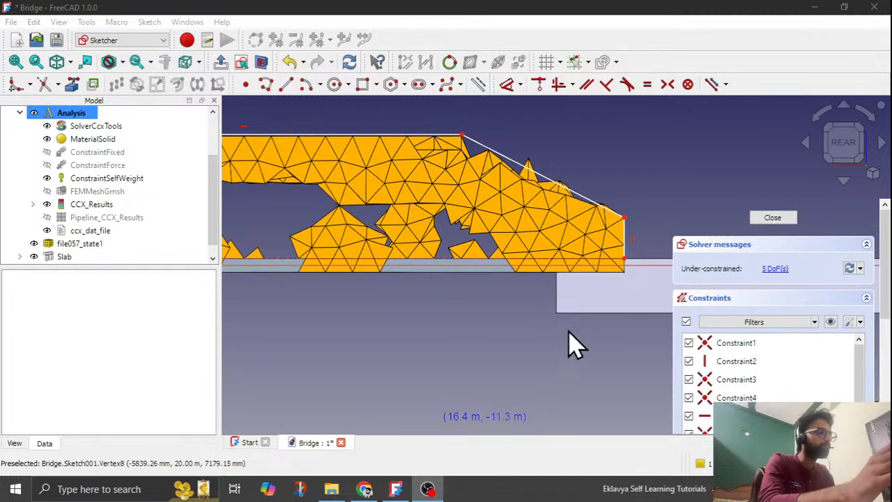
left_click(816, 25)
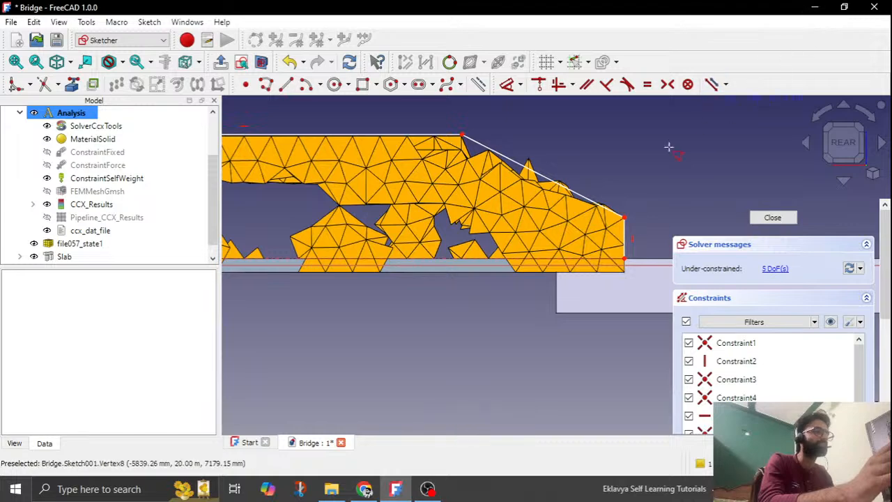
Step: Examine how the sketched outline follows the optimized mesh from an oblique angle and from the rear
scroll(570, 266, "down", 3)
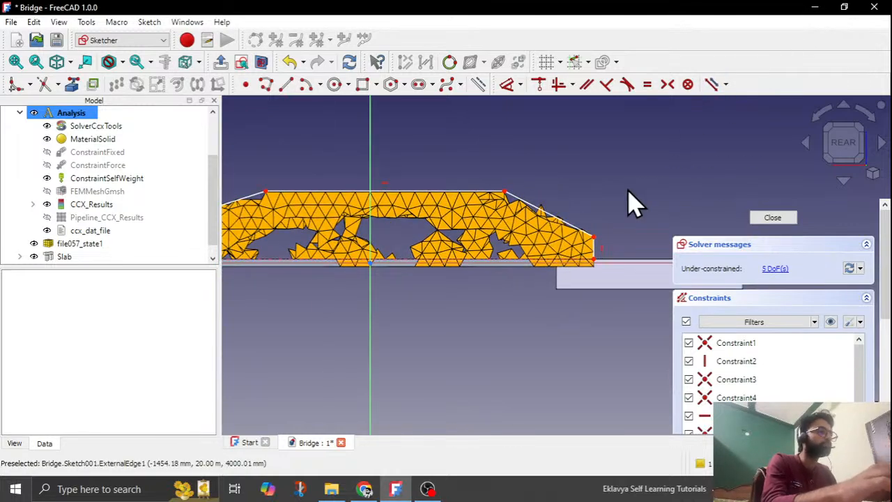
scroll(335, 211, "up", 1)
scroll(492, 279, "down", 2)
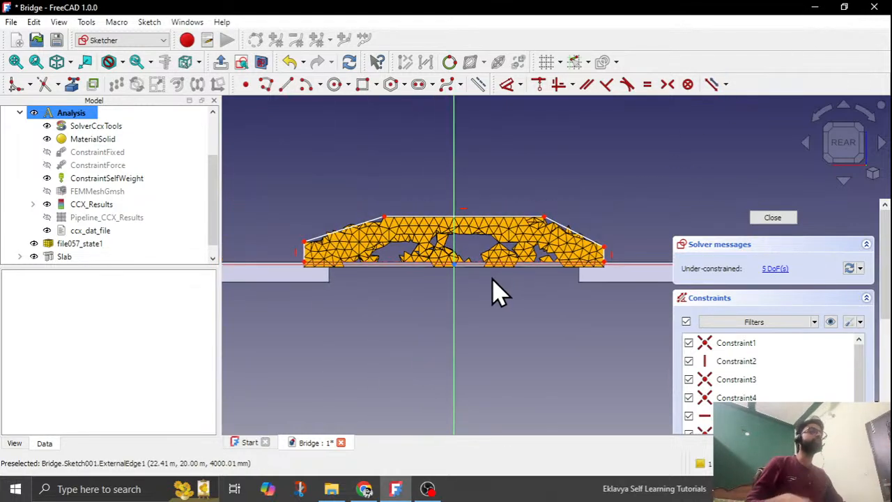
mouse_move(498, 310)
middle_mouse_down()
mouse_move(530, 299)
mouse_move(527, 319)
middle_mouse_up()
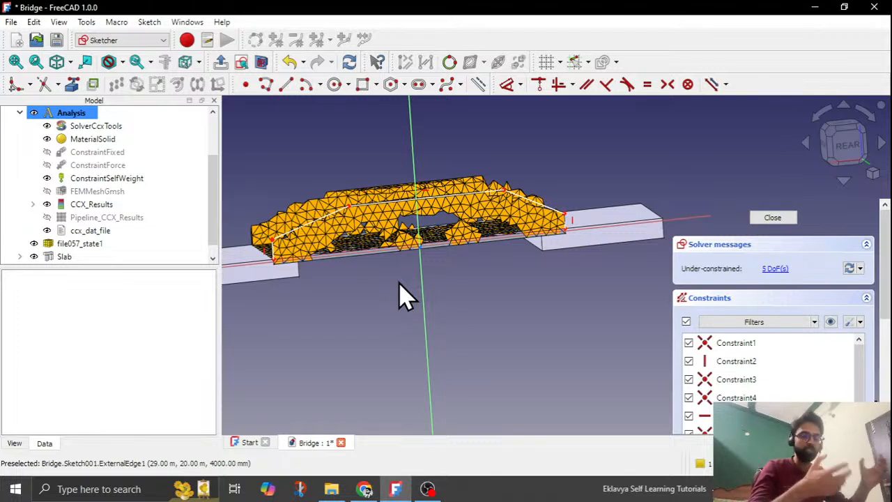
middle_click_drag(399, 282, 400, 282)
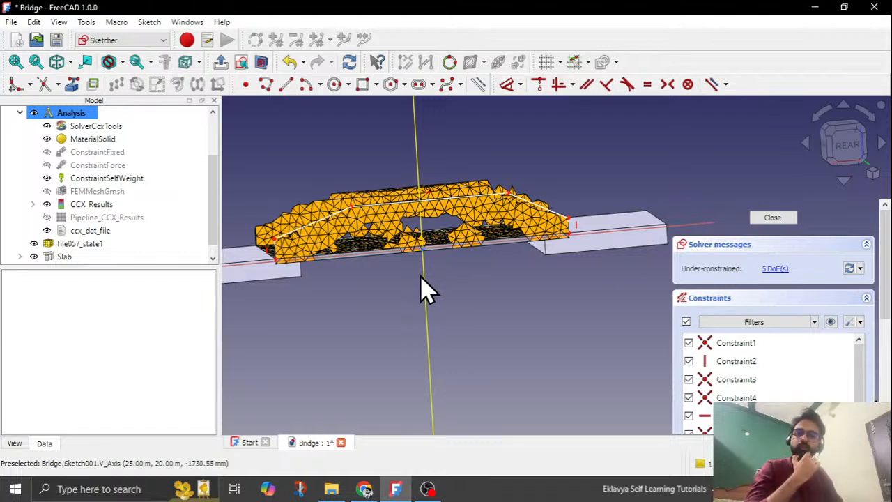
left_click(841, 155)
scroll(453, 245, "up", 2)
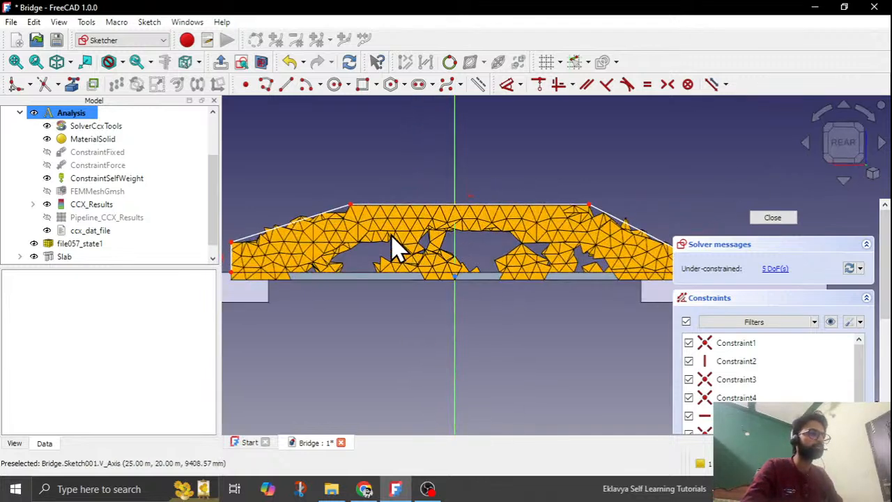
Step: Make the top line's two endpoints symmetric about the sketch's vertical axis and widen the line to reach past the mesh's flat top
left_click(350, 209)
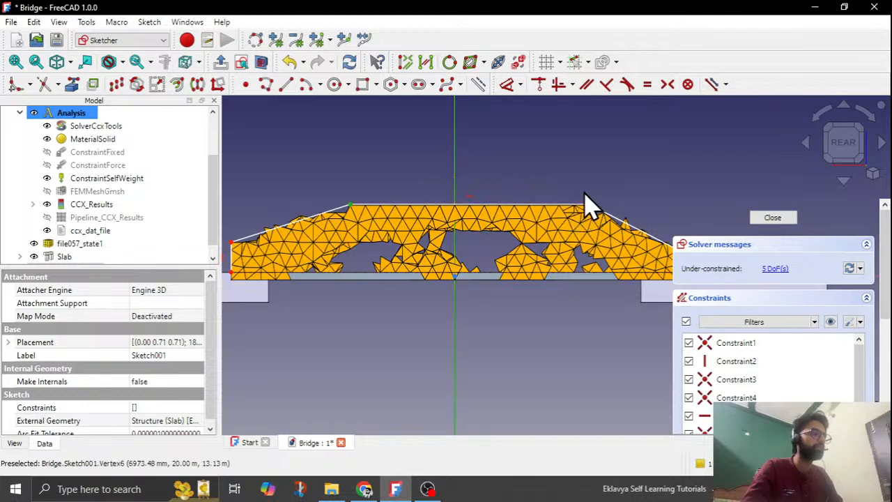
left_click(667, 84)
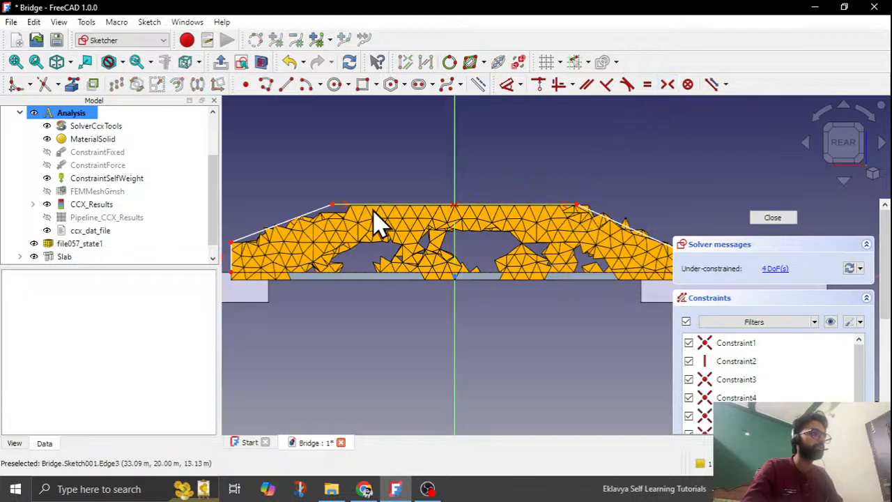
mouse_move(338, 212)
left_mouse_down()
mouse_move(295, 208)
mouse_move(375, 208)
mouse_move(318, 207)
left_mouse_up()
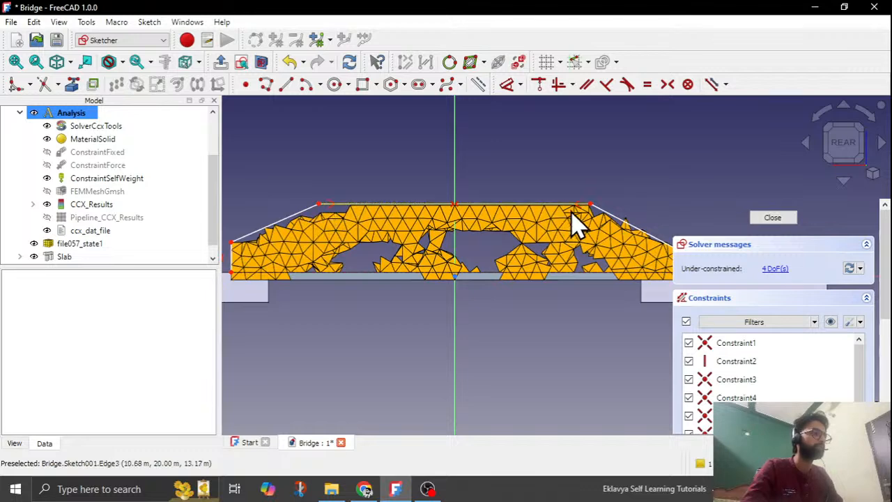
Step: Constrain the two vertical end lines of the outline to equal length
scroll(583, 199, "up", 3)
scroll(576, 218, "down", 4)
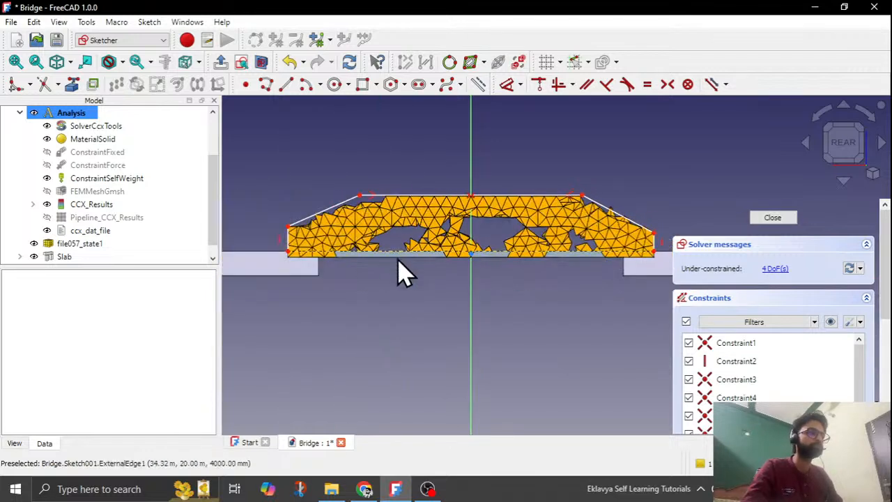
scroll(264, 273, "down", 2)
scroll(284, 265, "up", 4)
scroll(235, 229, "down", 2)
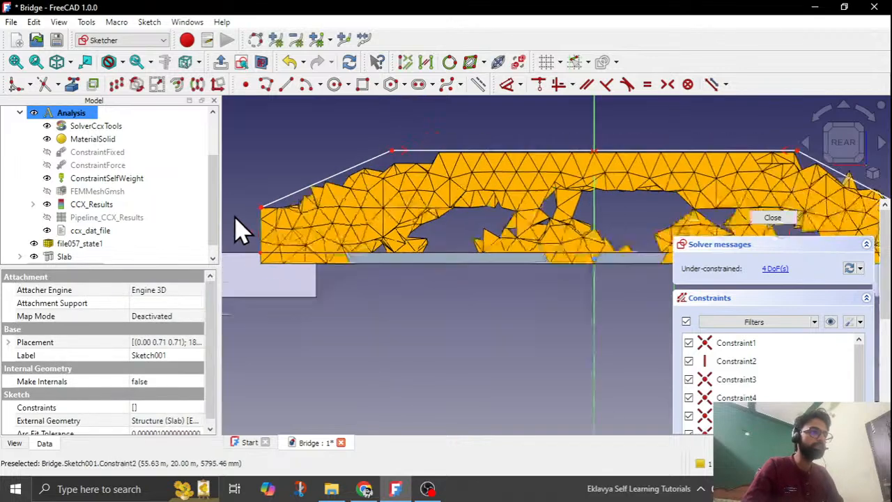
scroll(492, 253, "down", 2)
scroll(494, 233, "up", 4)
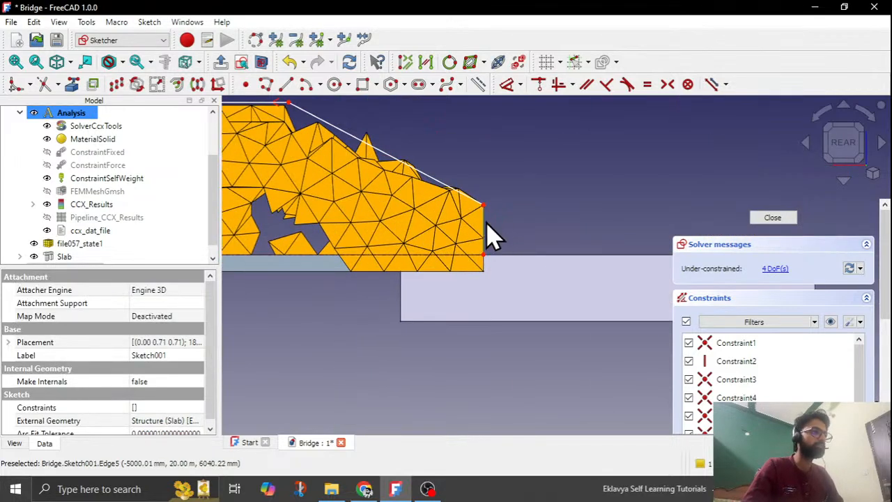
left_click(646, 84)
scroll(655, 184, "down", 4)
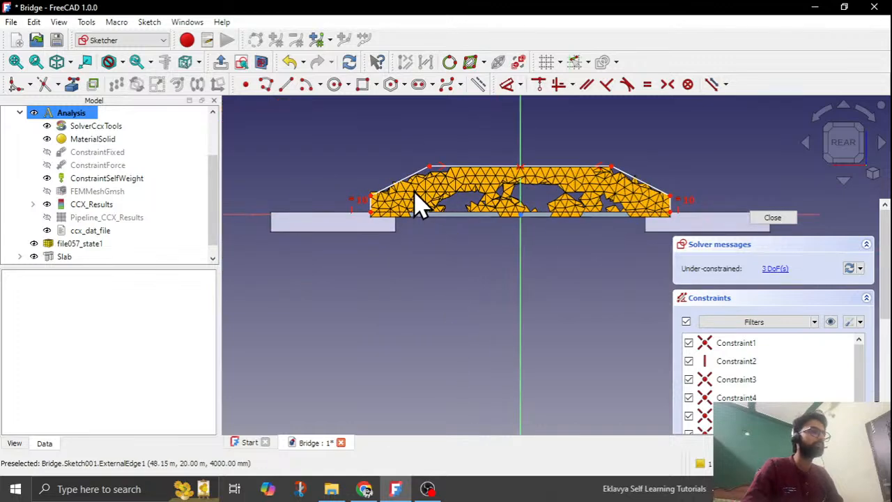
Step: Move the top line's endpoint slightly inward and raise the vertical end line's upper endpoint to the mesh's end corner
mouse_move(429, 168)
left_mouse_down()
mouse_move(441, 177)
mouse_move(441, 166)
left_mouse_up()
scroll(396, 193, "up", 6)
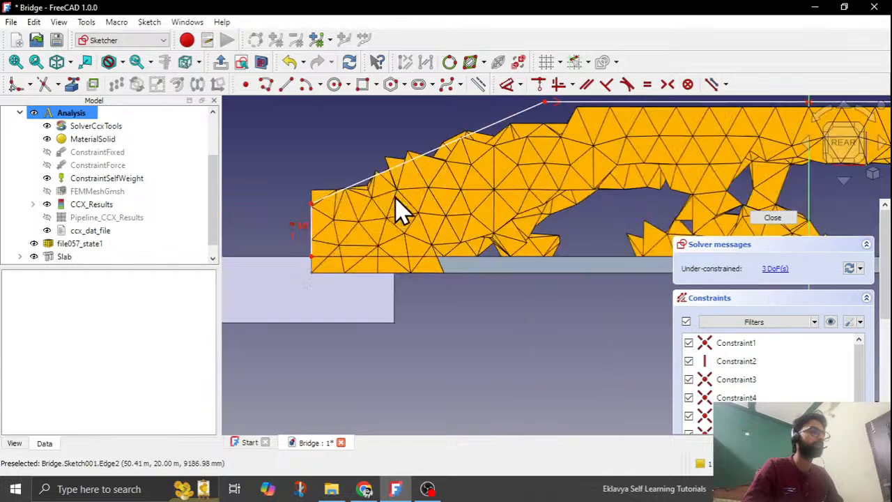
left_click_drag(312, 204, 313, 192)
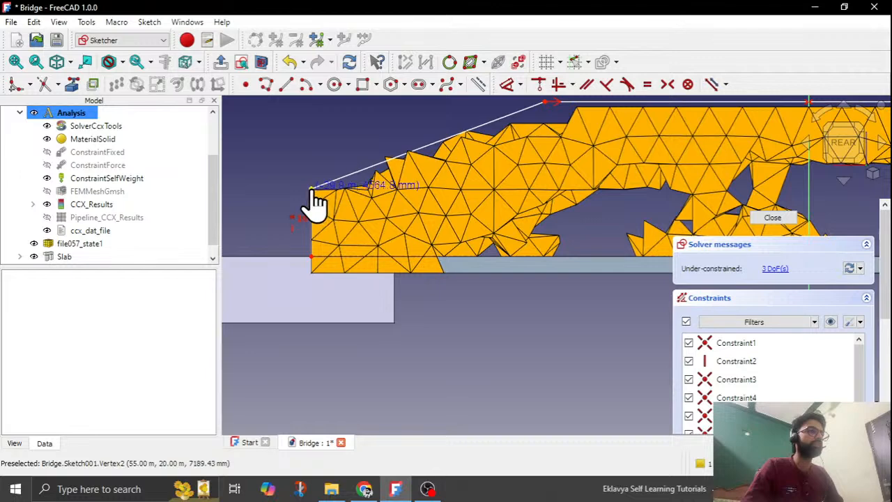
scroll(303, 199, "up", 3)
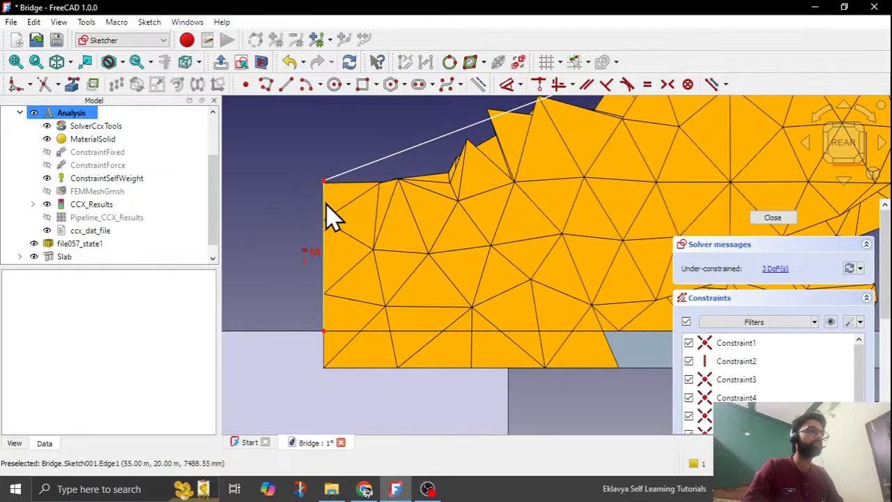
Step: Constrain the length of the outline's vertical end line to 4000 mm, placing the dimension outside the outline
left_click(324, 216)
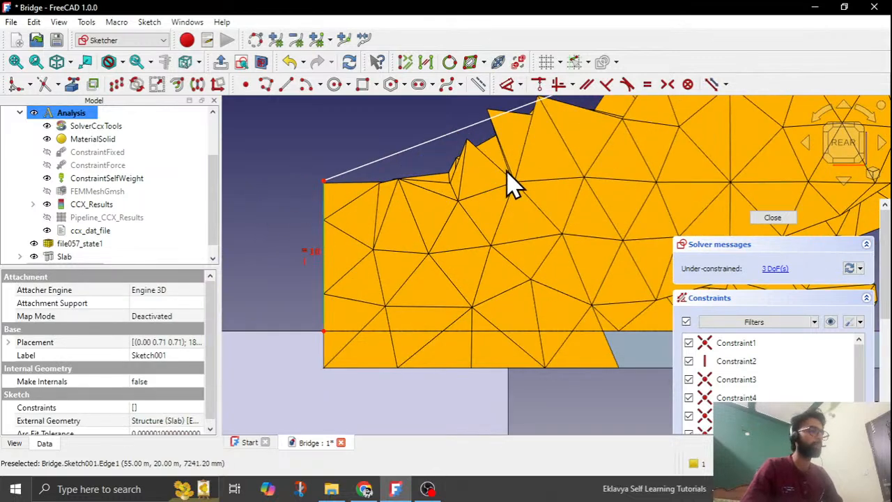
left_click(512, 87)
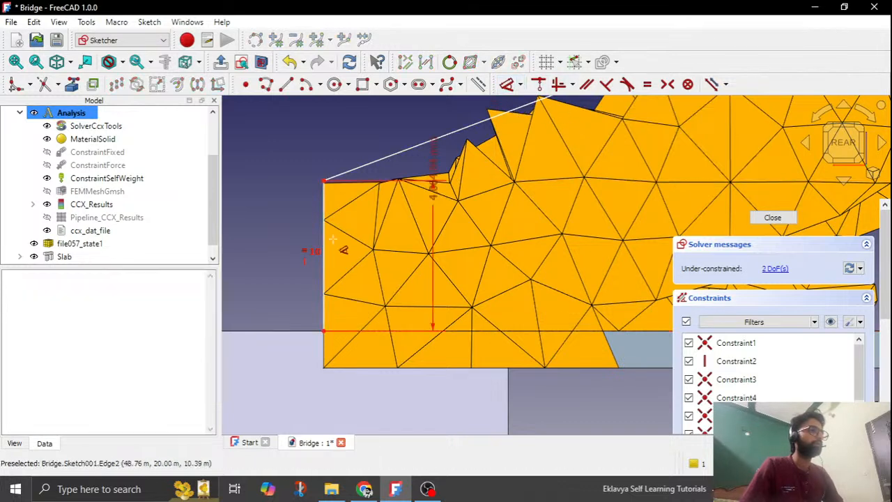
double_click(272, 251)
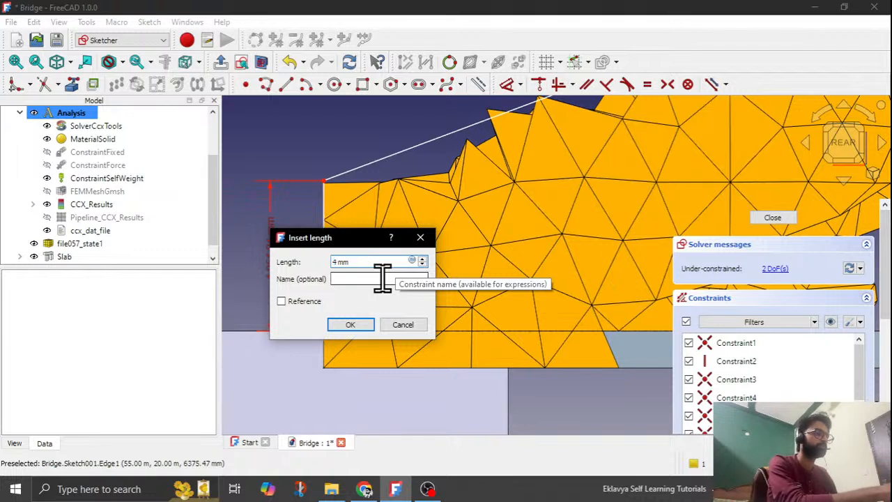
left_click(360, 322)
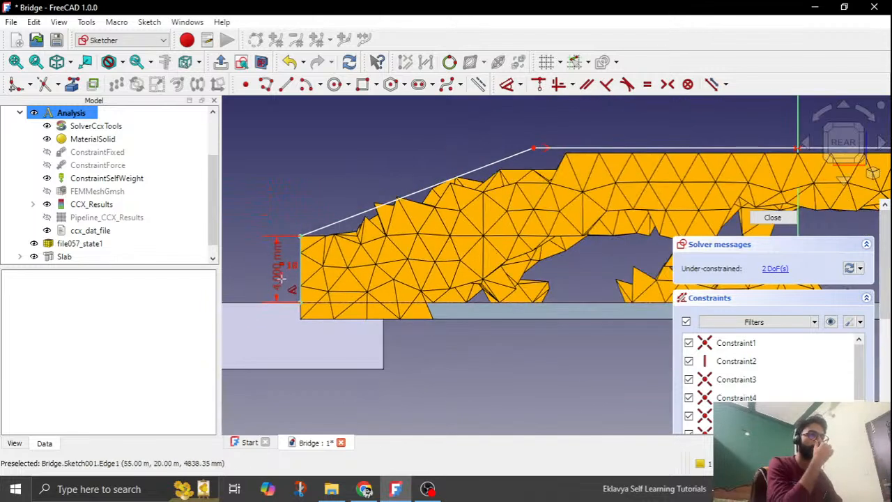
scroll(278, 278, "down", 3)
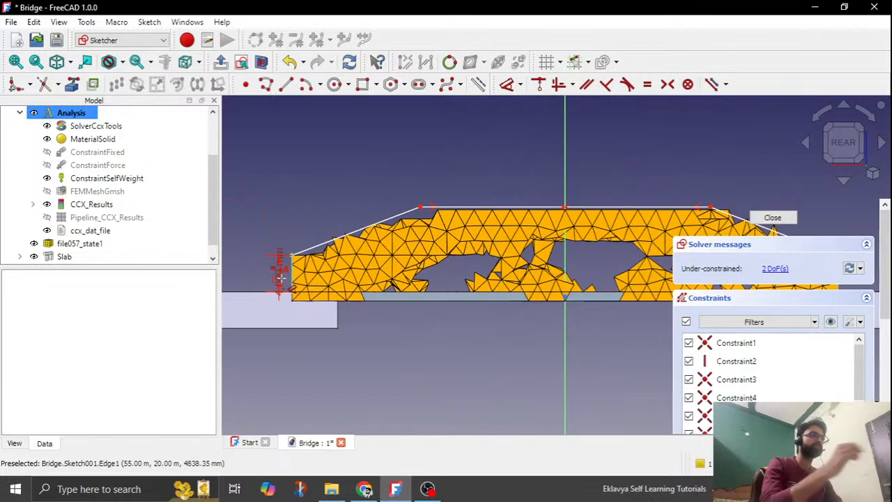
Step: Constrain the vertical distance from the slab edge to the outline's top line to 9000 mm
left_click(417, 216)
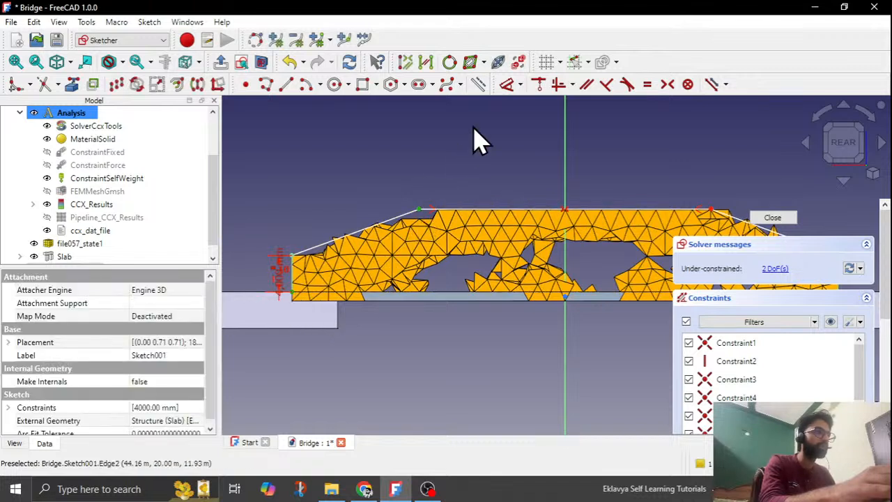
left_click(507, 91)
scroll(534, 165, "down", 4)
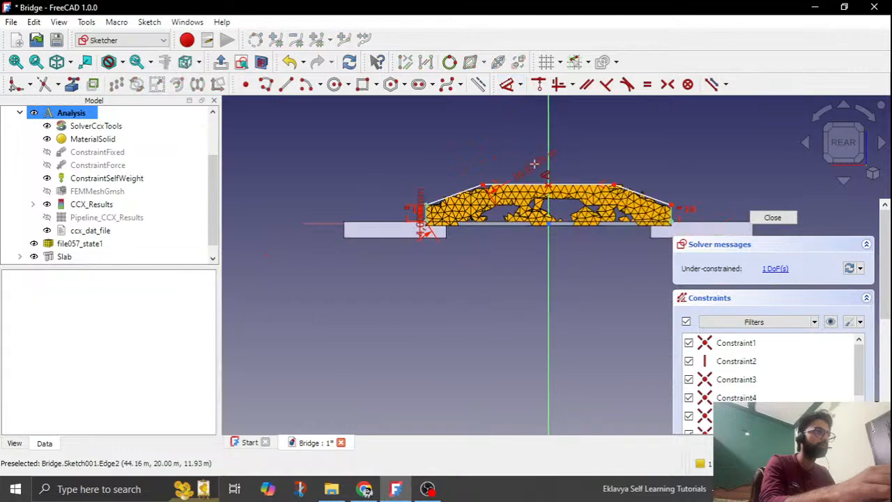
left_click(296, 211)
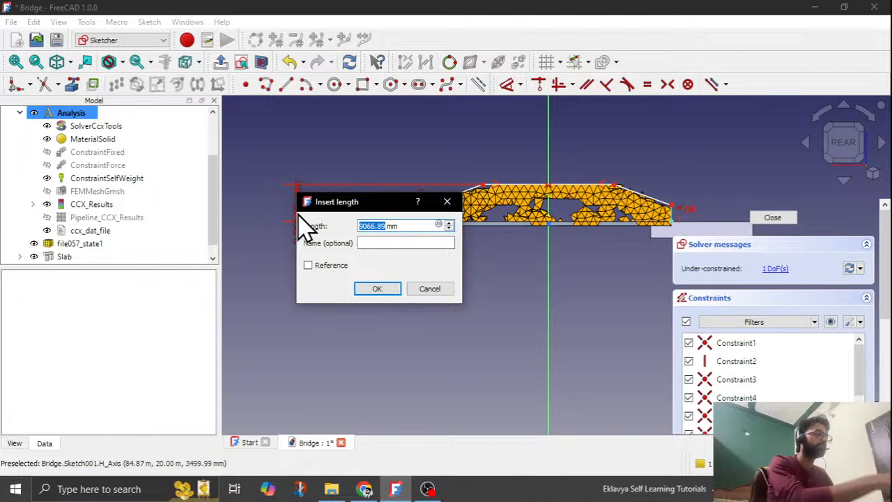
type("9000")
left_click(376, 289)
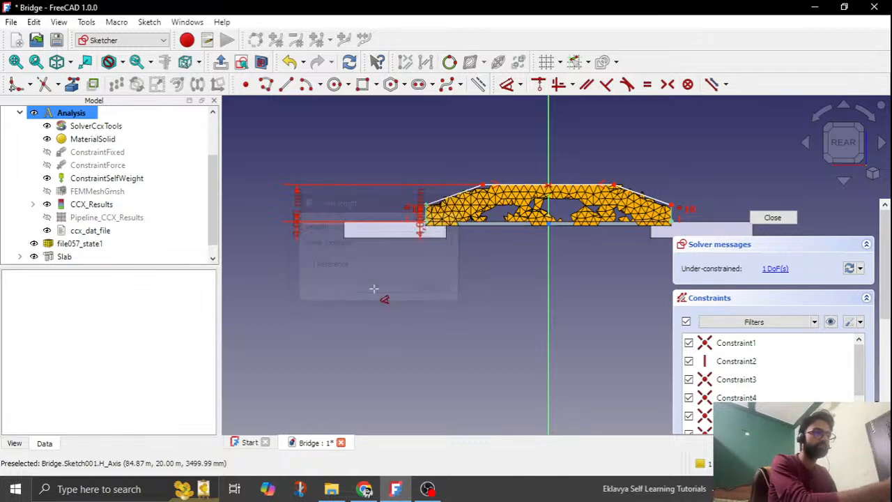
scroll(539, 195, "up", 3)
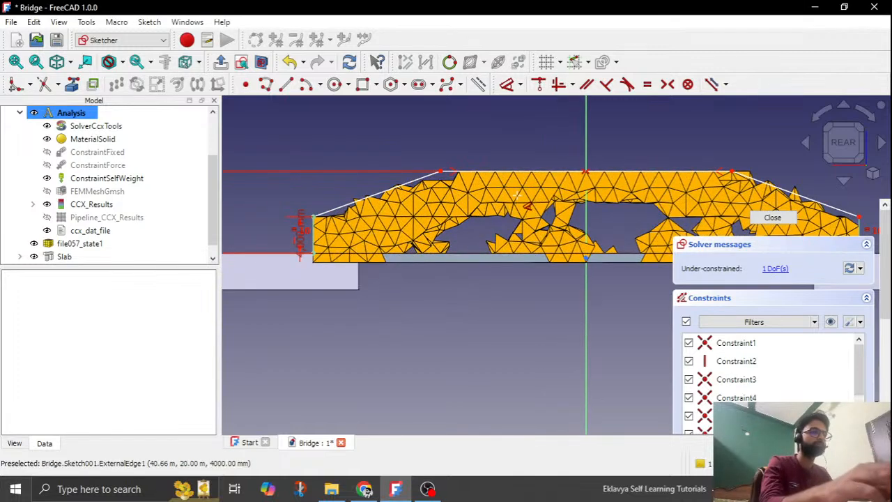
Step: Constrain the length of the outline's horizontal top line to 36 m, placing the dimension above the arch
scroll(425, 250, "down", 1)
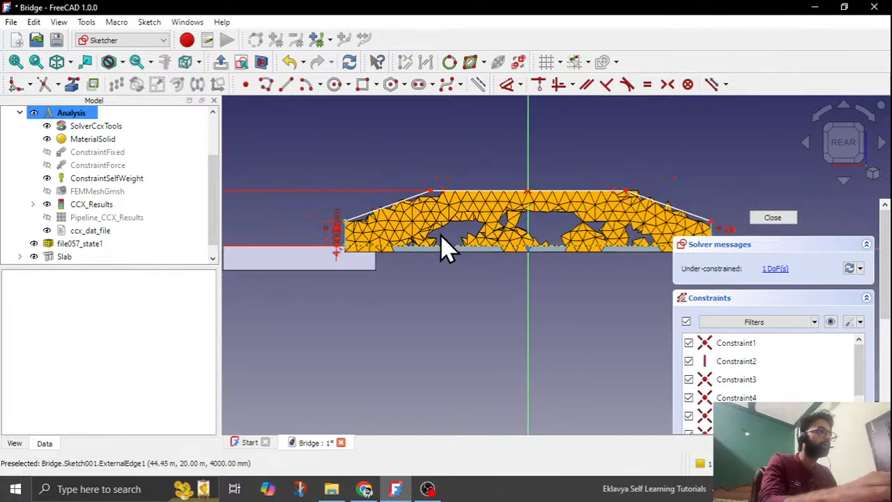
scroll(544, 230, "down", 1)
scroll(424, 219, "up", 2)
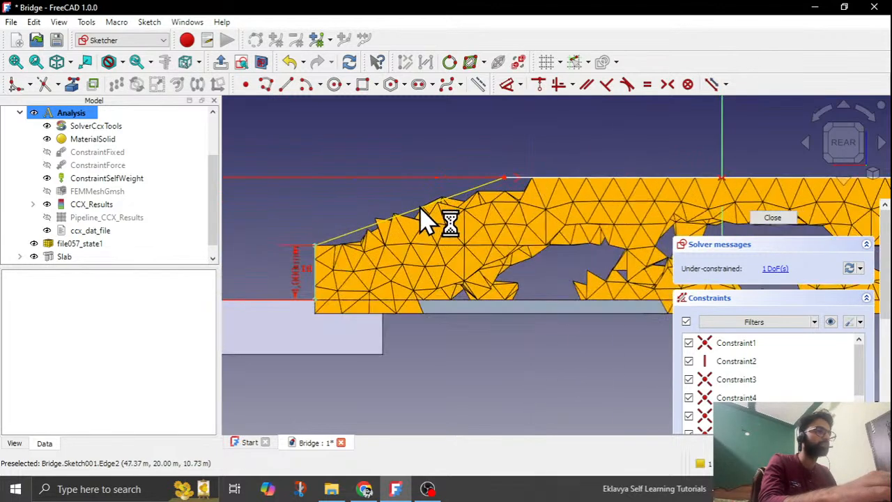
scroll(527, 209, "down", 2)
scroll(468, 222, "up", 2)
mouse_move(358, 216)
left_mouse_down()
mouse_move(389, 226)
mouse_move(333, 222)
left_mouse_up()
left_click(368, 212)
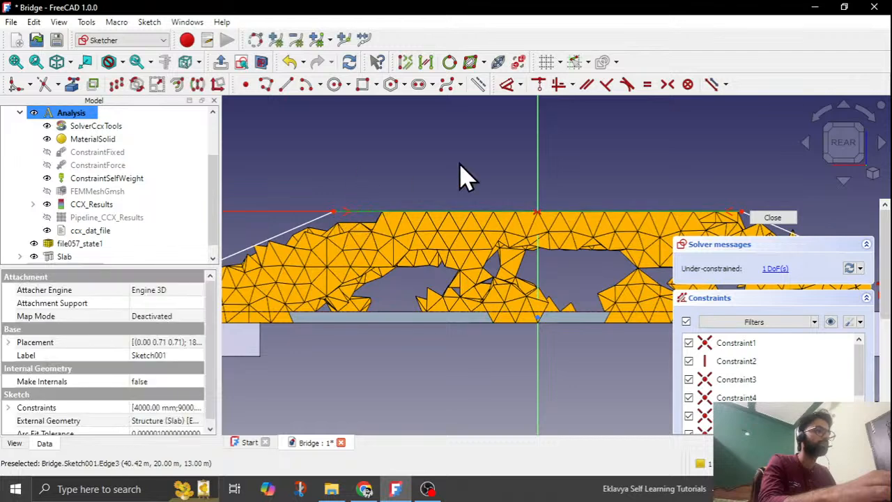
left_click(507, 84)
left_click(493, 183)
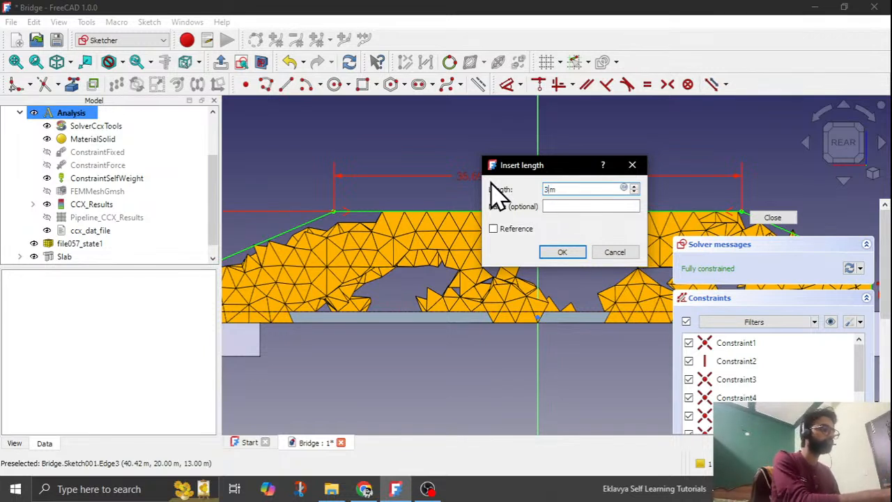
left_click(563, 252)
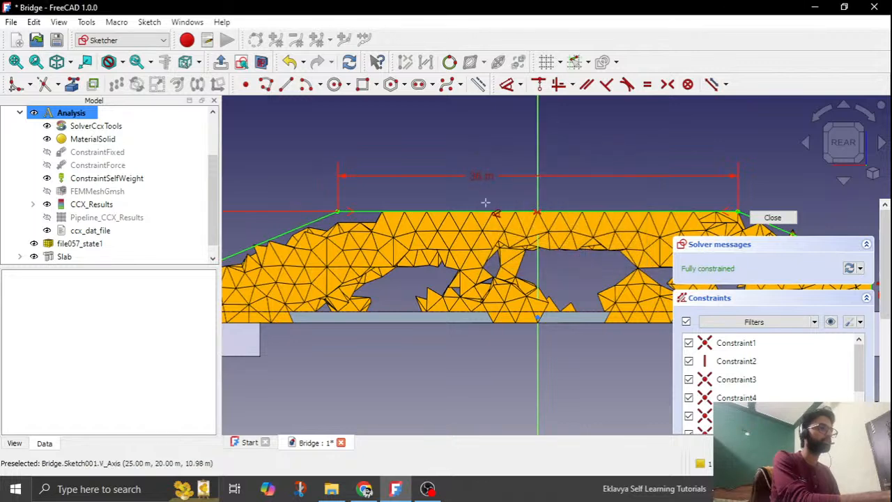
scroll(485, 202, "down", 3)
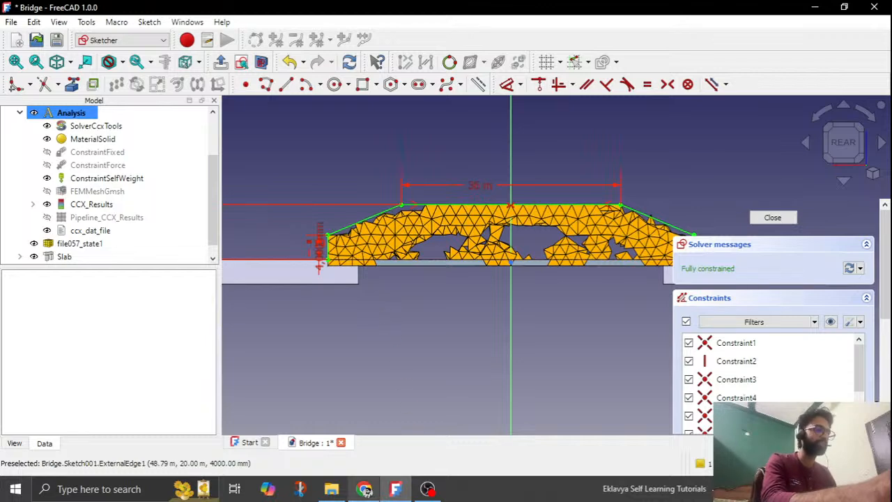
Step: Check the live stream page in YouTube Studio in the browser and return to the FreeCAD bridge sketch
left_click(364, 489)
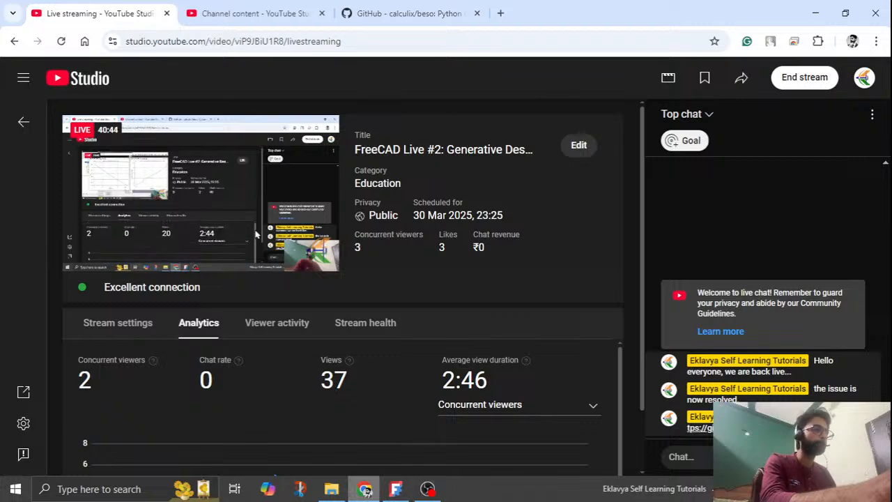
left_click(395, 488)
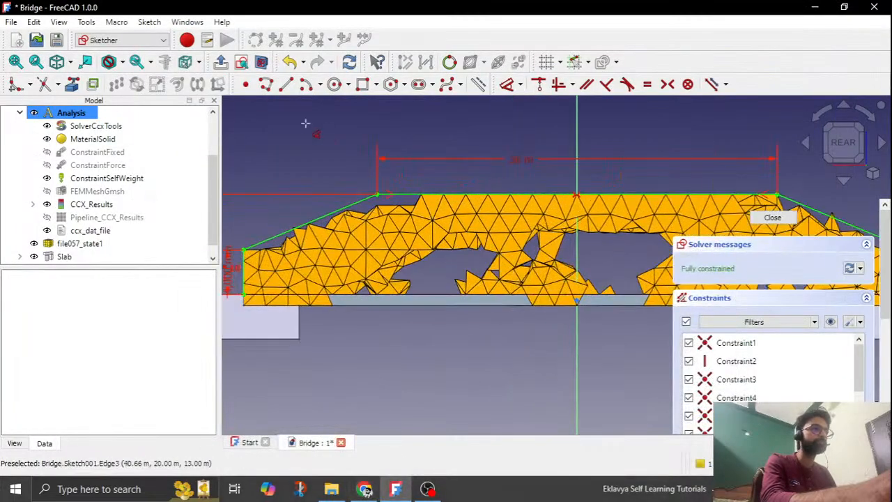
Step: Start a polyline at the outline's lower end corner, running along the slab edge past the mesh foot and up to the arch's underside
left_click(268, 89)
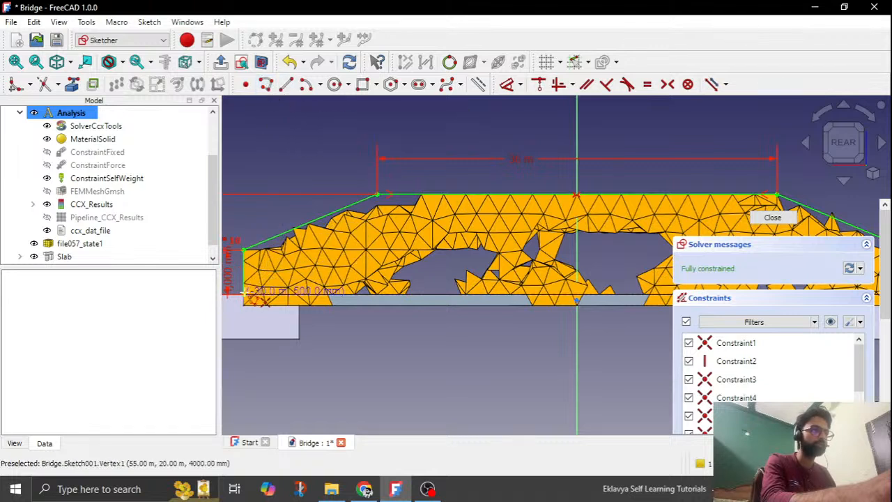
left_click(258, 298)
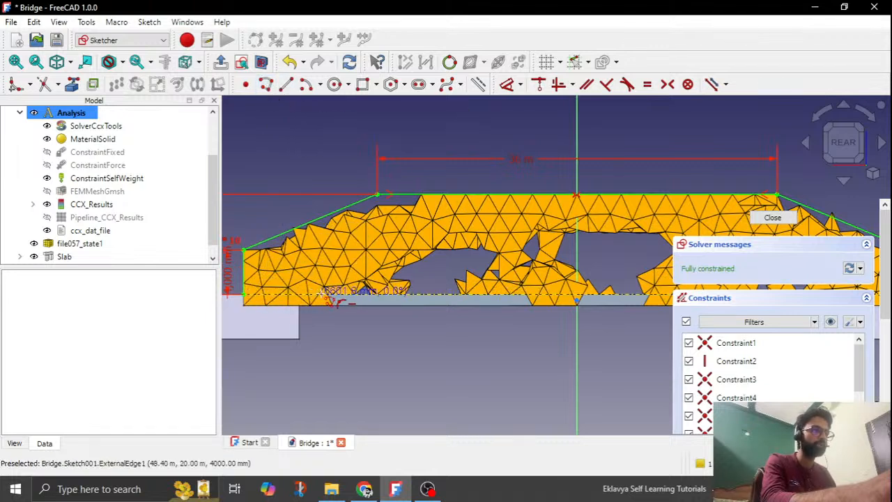
left_click(341, 296)
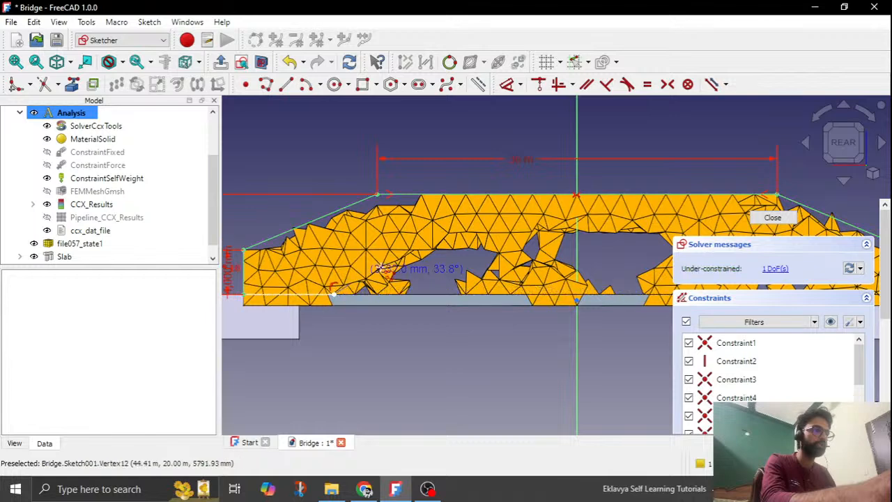
scroll(389, 268, "down", 3)
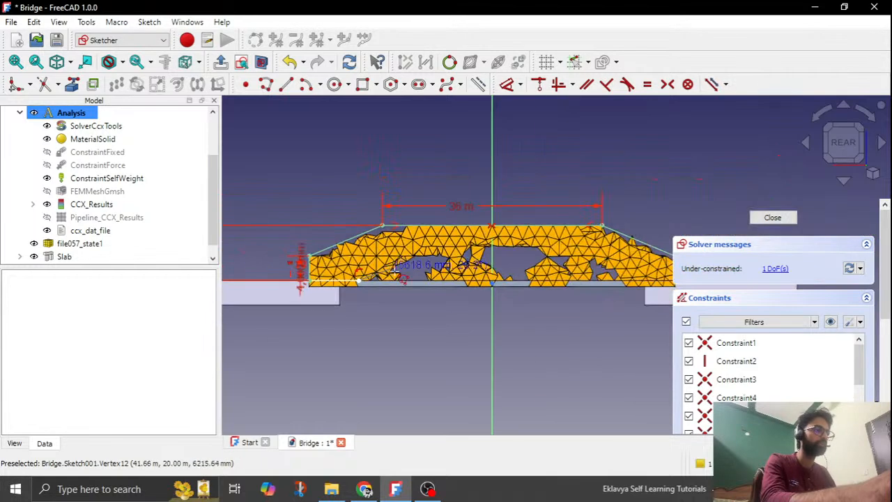
mouse_move(393, 269)
middle_mouse_down()
mouse_move(420, 280)
mouse_move(404, 280)
middle_mouse_up()
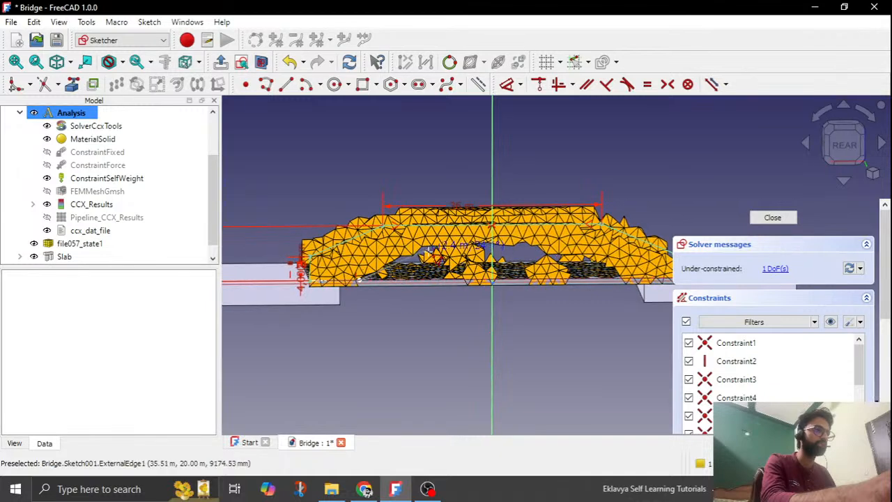
scroll(427, 250, "up", 3)
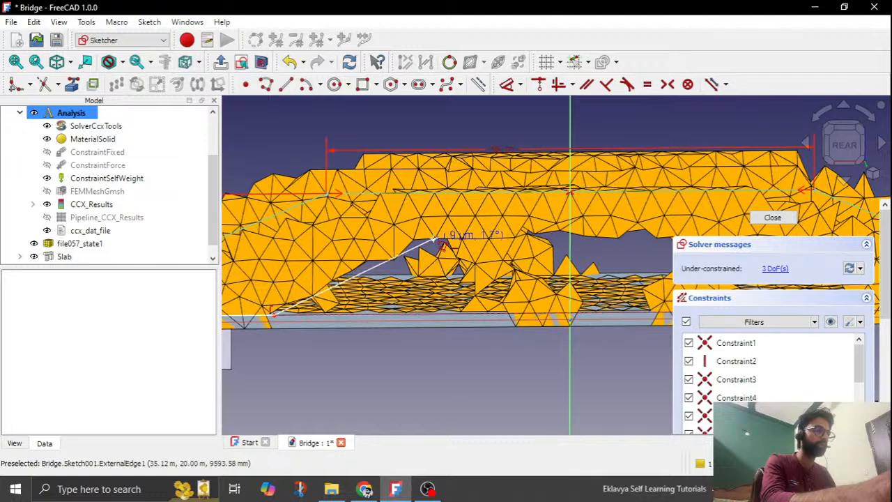
Step: Continue the polyline about 7.8 m down at about 46° to the slab edge beside the central mesh support, and restore the rear view
scroll(418, 242, "down", 2)
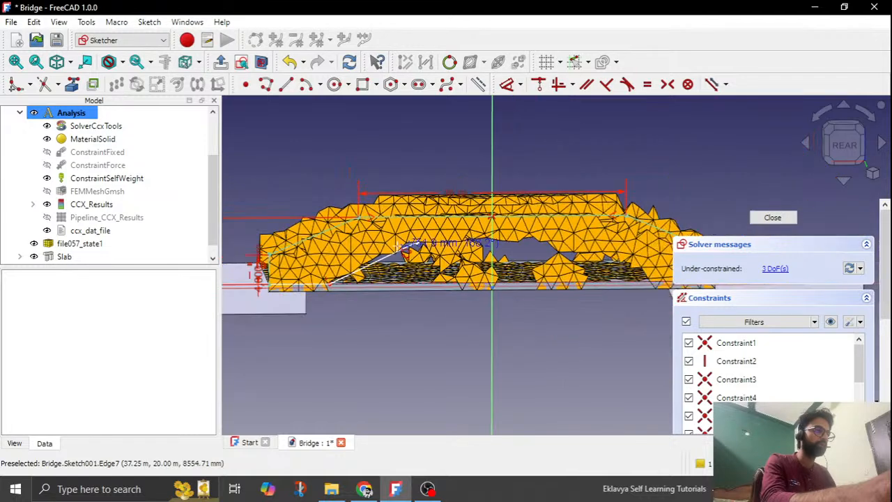
scroll(446, 270, "up", 3)
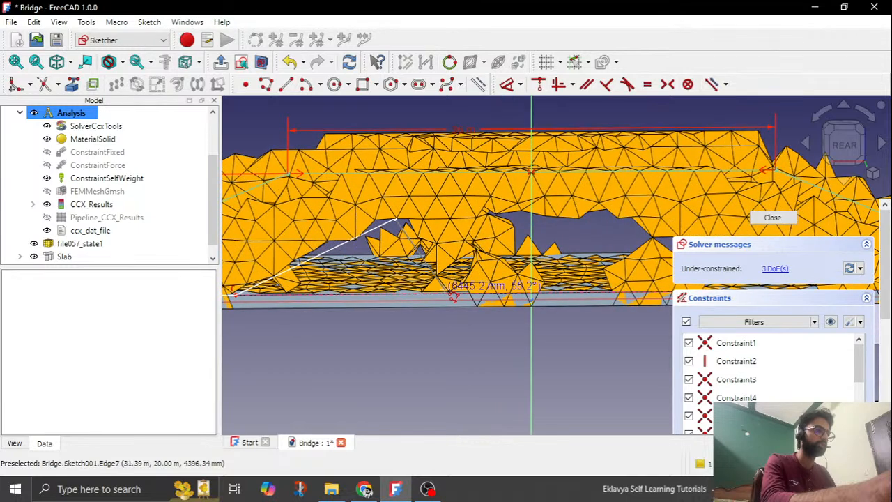
scroll(424, 280, "down", 2)
scroll(431, 277, "up", 2)
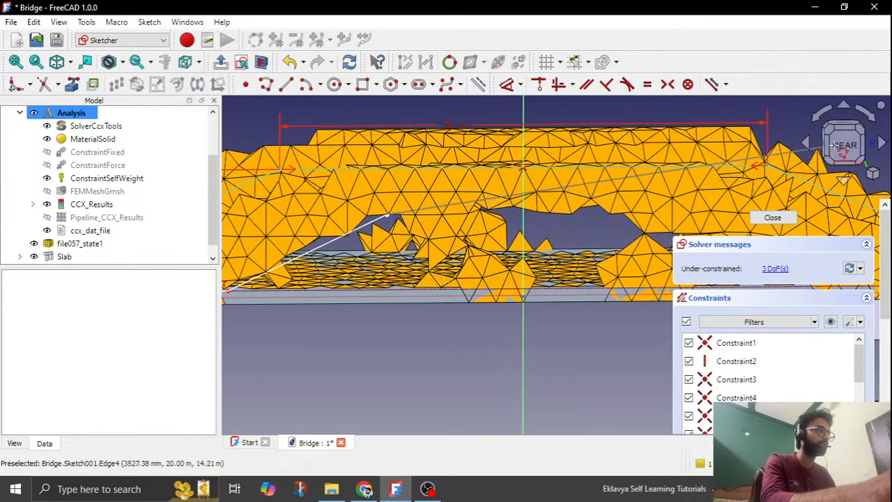
left_click(839, 145)
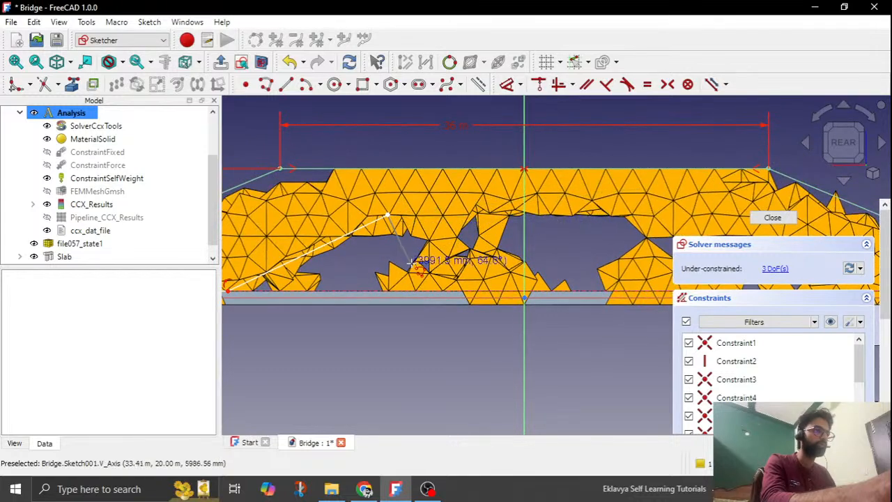
scroll(412, 262, "down", 2)
scroll(418, 263, "up", 3)
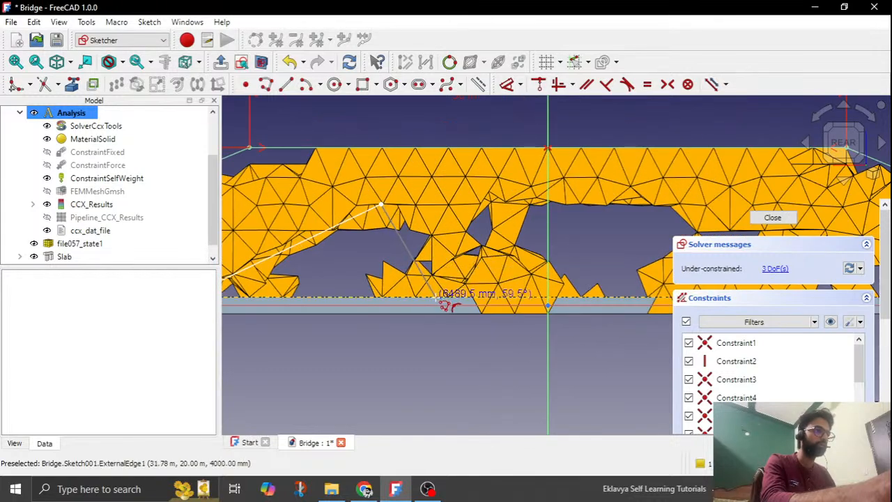
middle_click_drag(460, 292, 488, 296)
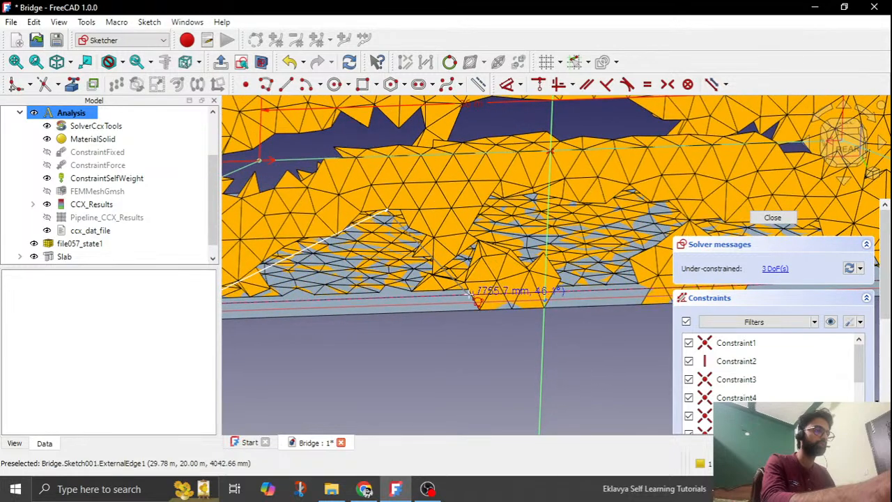
left_click(474, 296)
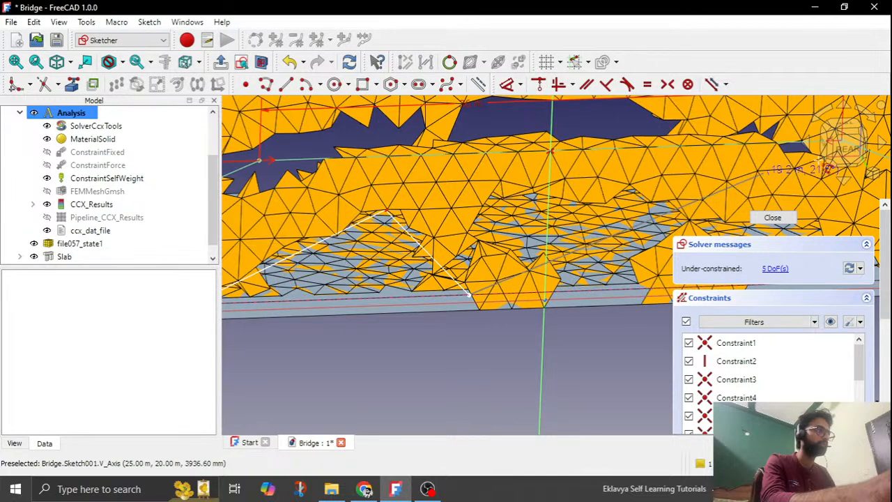
left_click(853, 148)
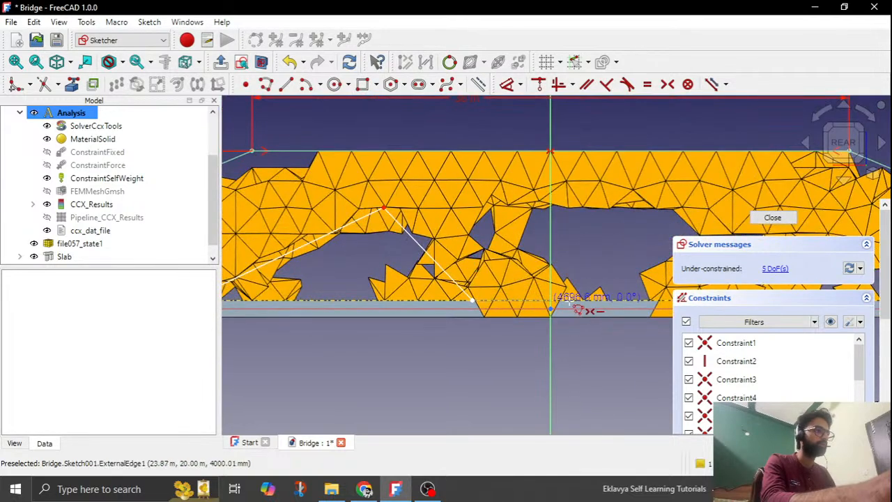
Step: Continue the polyline about 4.7 m along the slab edge to the vertical axis, up to the arch, about 11.7 m across and down to the slab
scroll(376, 289, "down", 2)
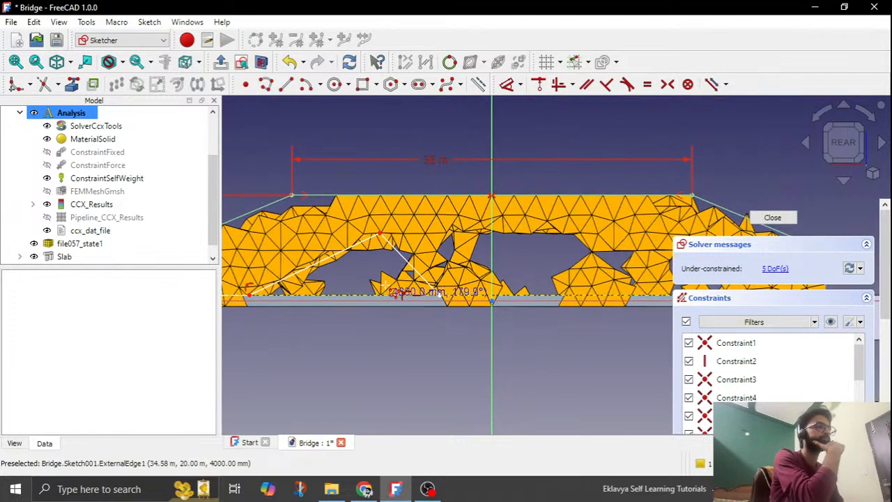
left_click(439, 292)
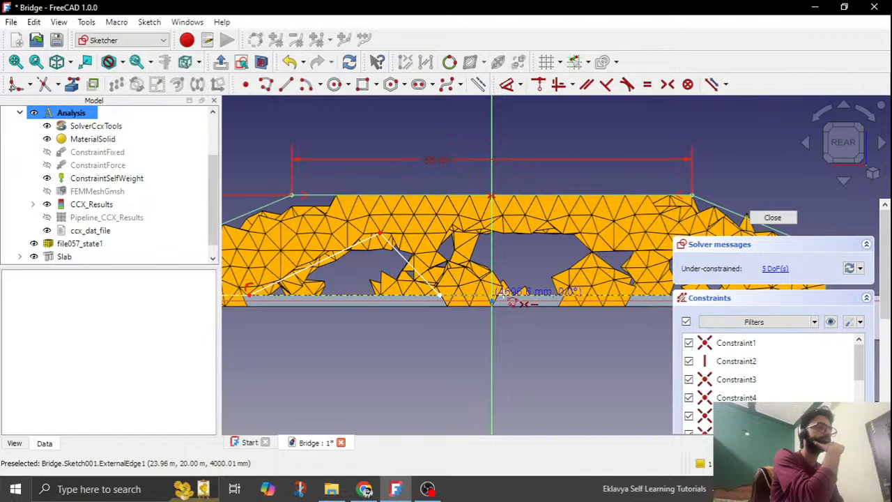
left_click(492, 296)
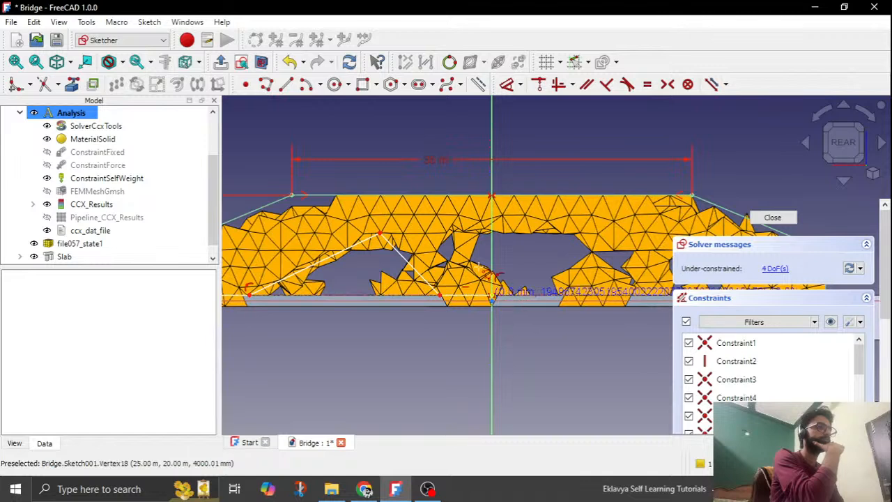
left_click(446, 230)
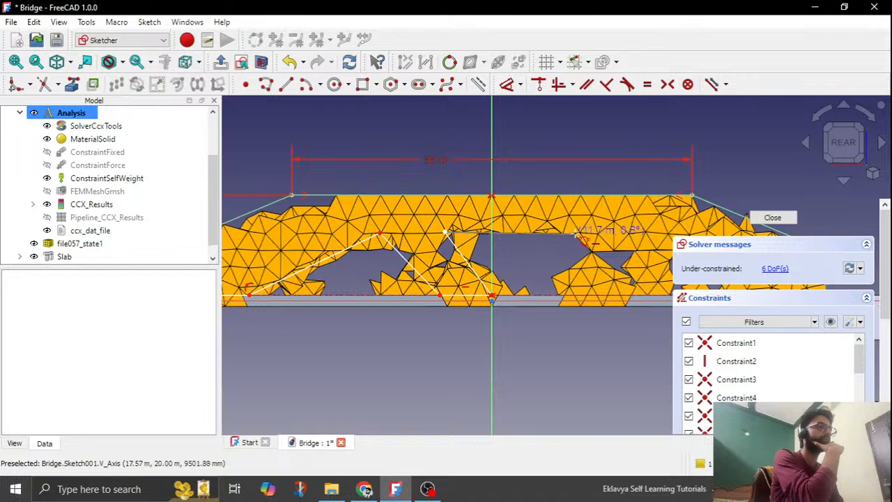
left_click(576, 231)
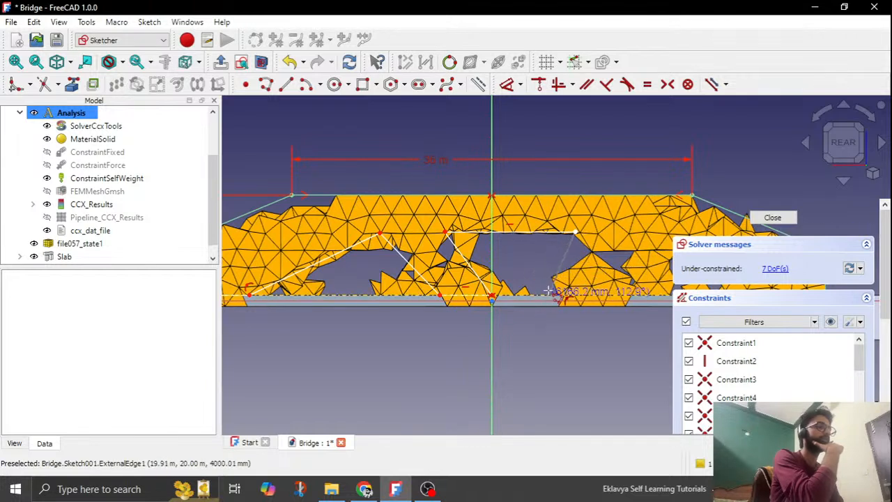
left_click(549, 295)
Step: Extend the polyline along the slab edge across the next mesh foot, up to the arch and down to the slab edge, ending it there
scroll(492, 292, "down", 2)
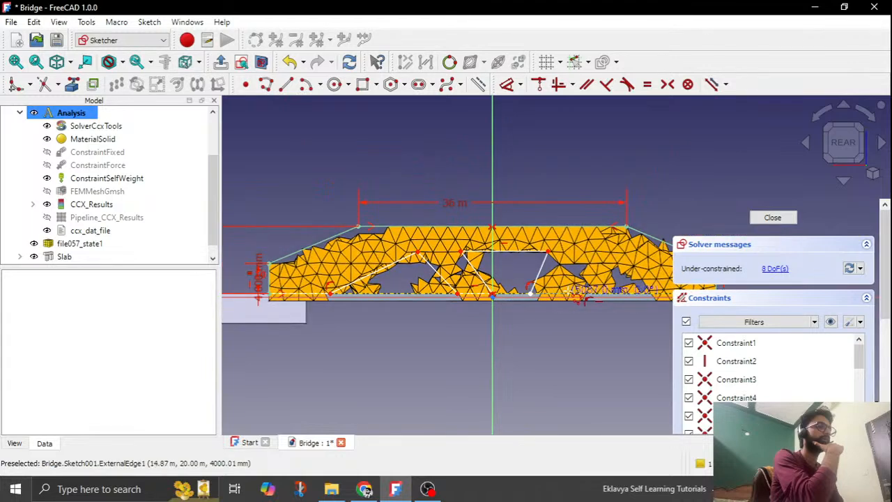
left_click(568, 294)
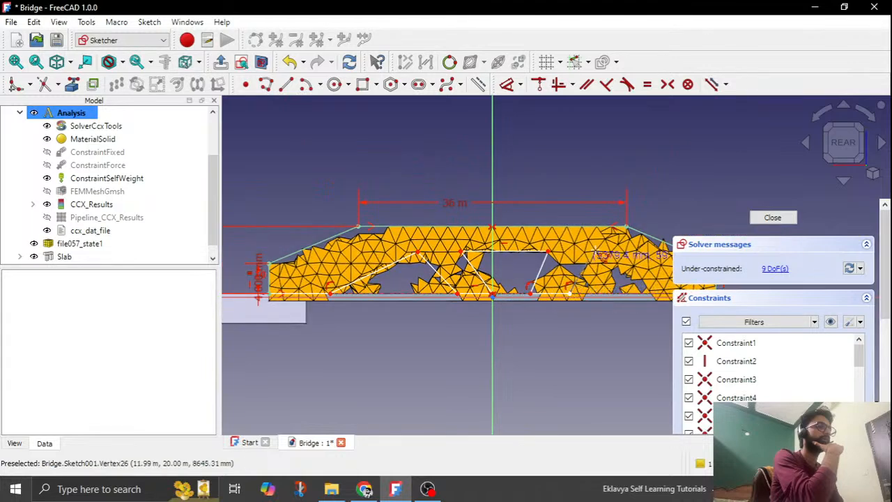
left_click(595, 250)
scroll(492, 266, "down", 3)
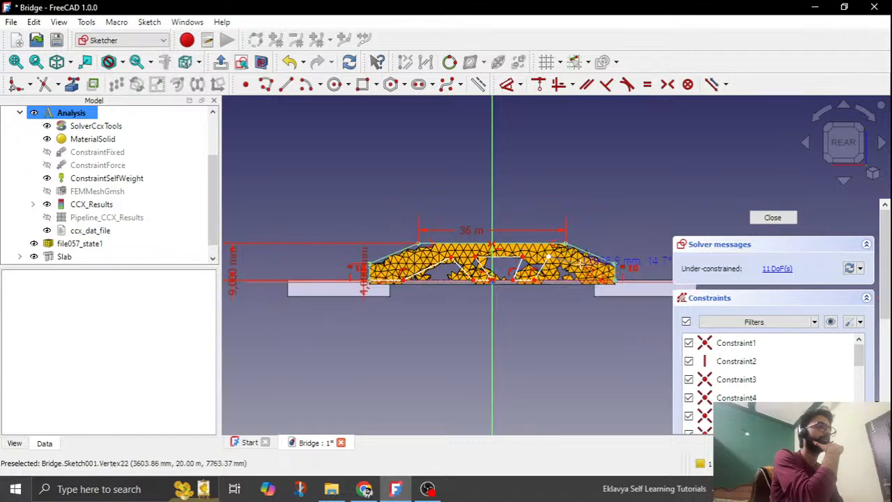
scroll(592, 267, "up", 3)
left_click(571, 293)
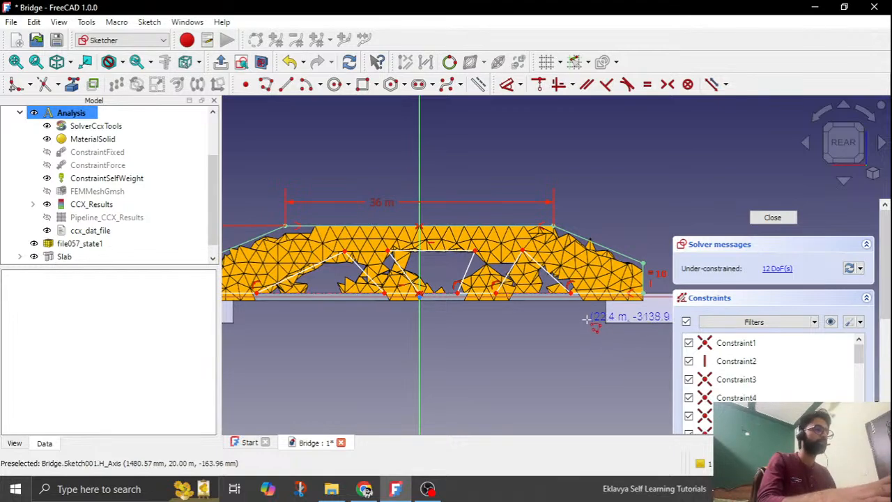
middle_click_drag(586, 318, 542, 337)
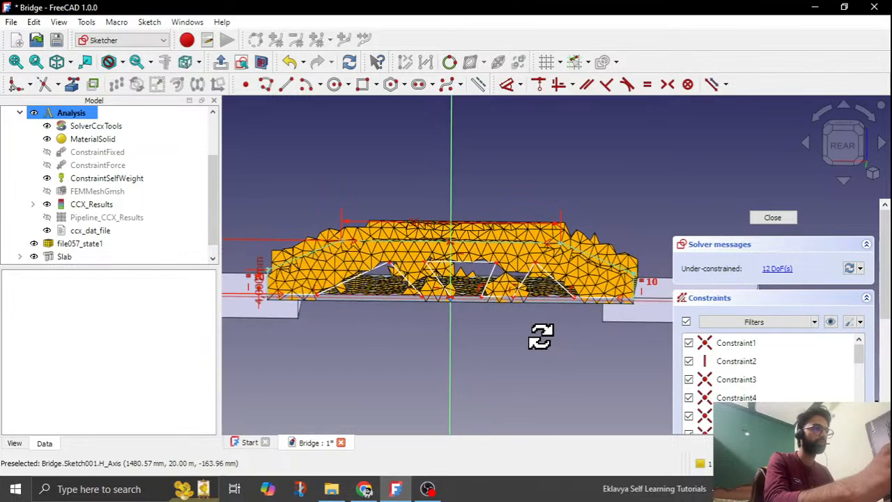
left_click(833, 157)
scroll(450, 302, "down", 2)
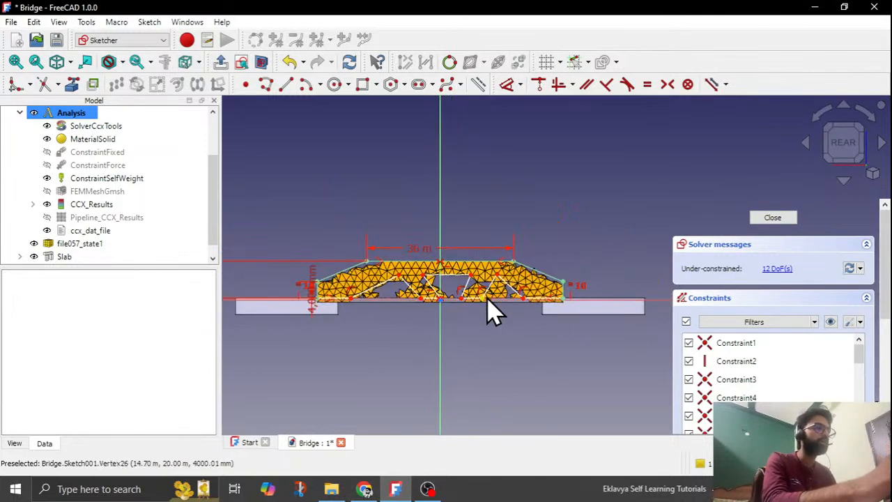
Step: Examine the polyline corner where the slab edge meets the vertical axis and check which constraint holds it there
scroll(484, 298, "up", 3)
scroll(393, 329, "up", 4)
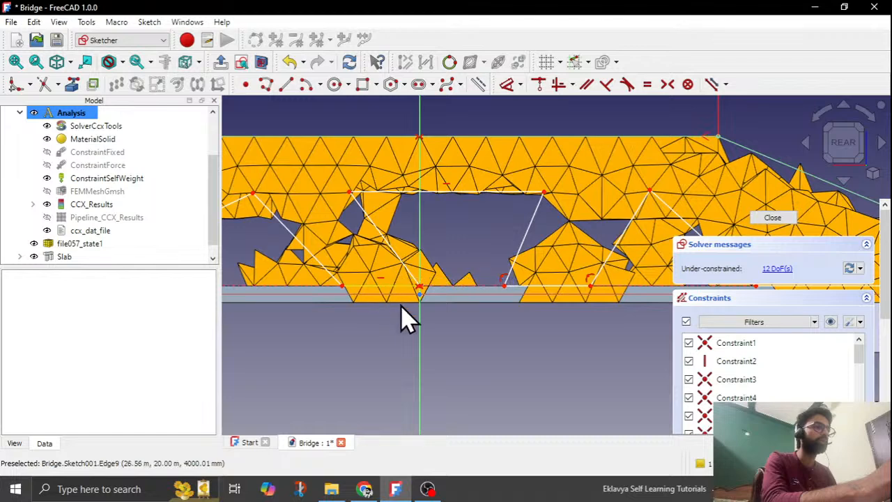
scroll(417, 312, "up", 3)
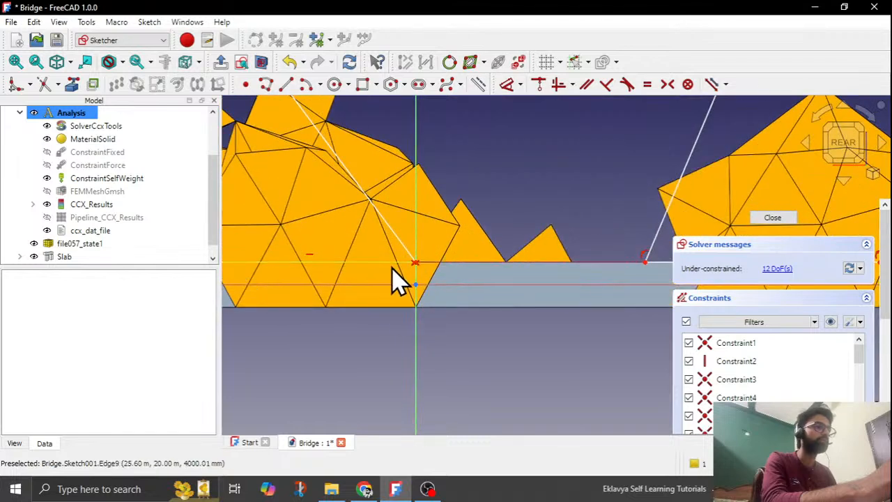
scroll(422, 282, "up", 4)
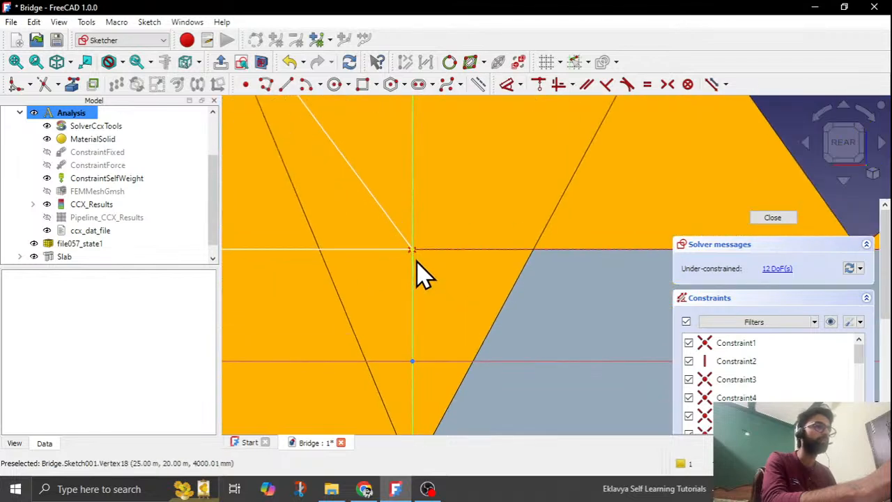
scroll(422, 282, "down", 2)
scroll(405, 282, "down", 3)
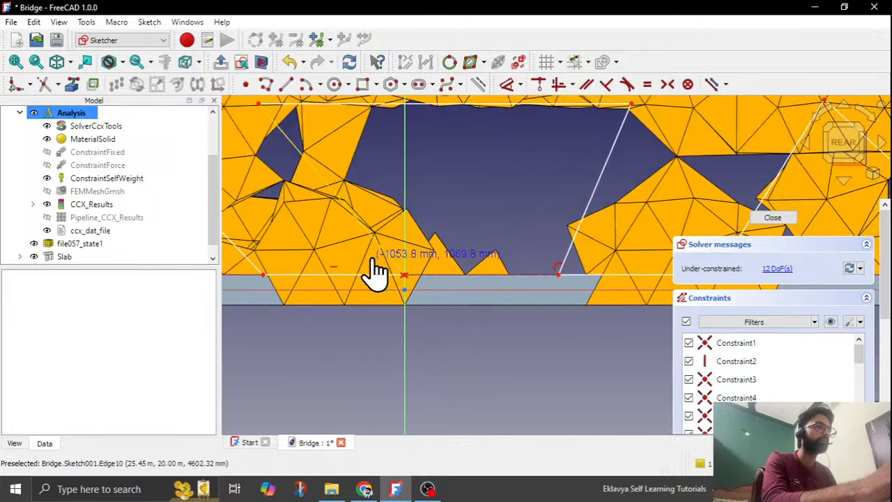
scroll(408, 338, "down", 2)
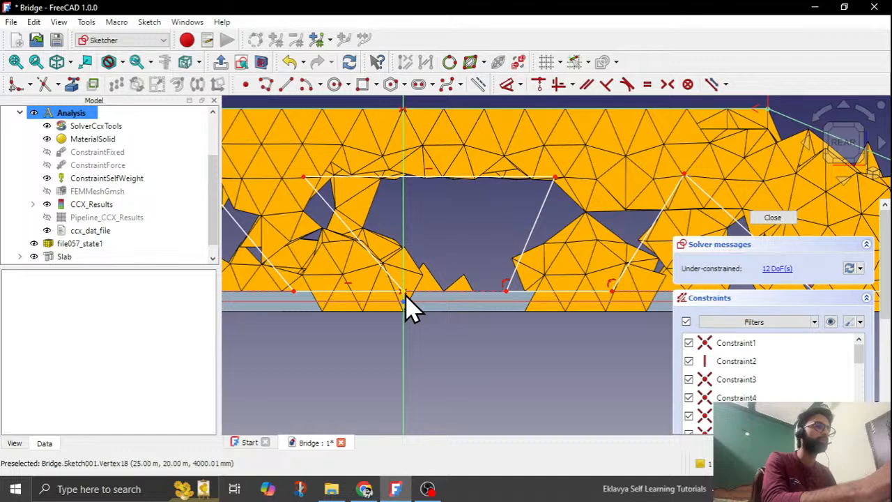
left_click(748, 379)
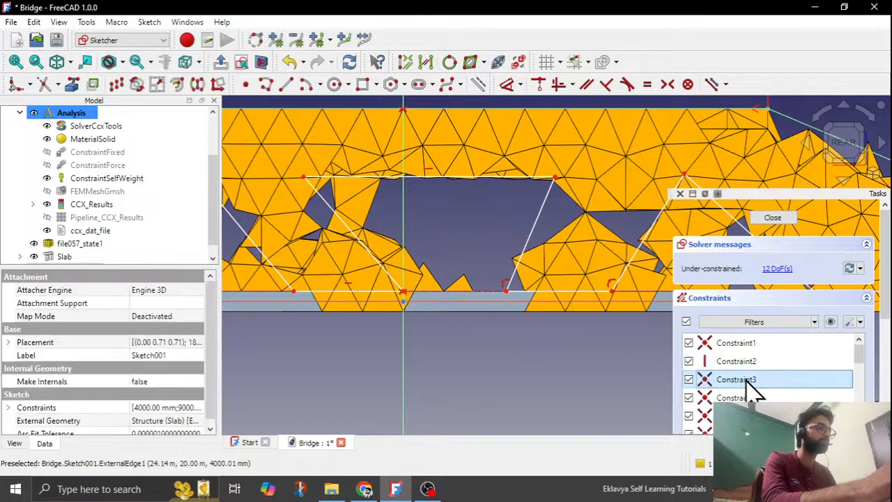
left_click(739, 343)
scroll(411, 309, "up", 3)
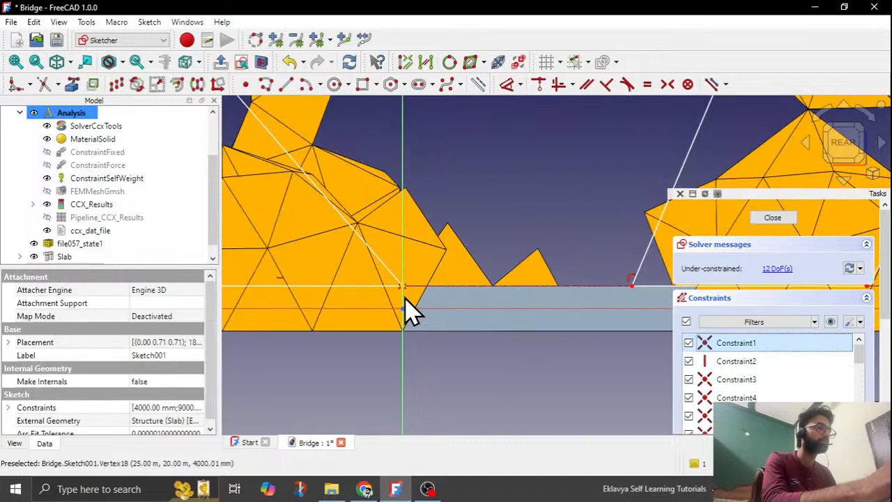
scroll(405, 298, "up", 1)
key("Tab")
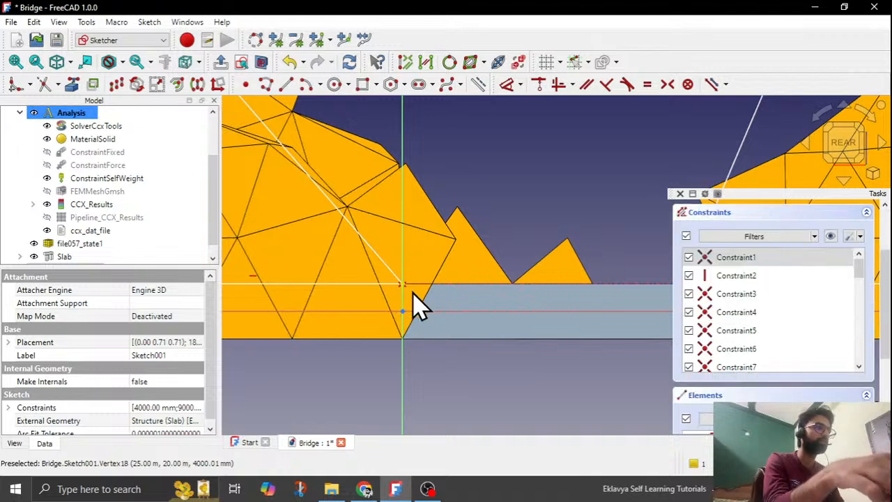
Step: Find the symmetry constraint holding the polyline corner on the vertical axis in the constraint list and delete it
scroll(766, 331, "down", 5)
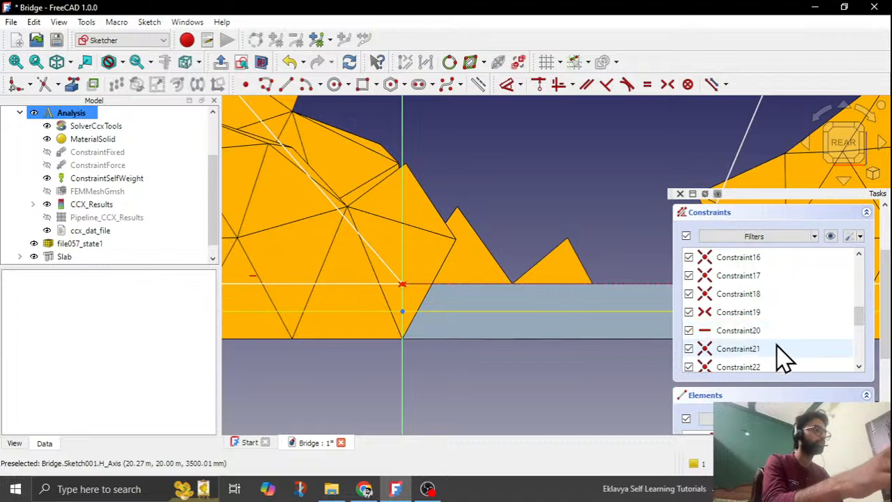
scroll(780, 357, "down", 6)
left_click(731, 273)
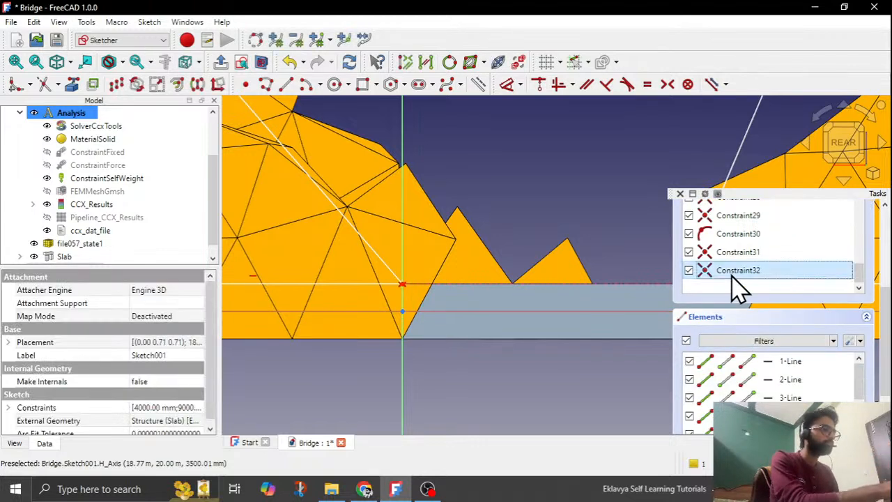
key("Up")
key("Up")
key("Up")
key("Up")
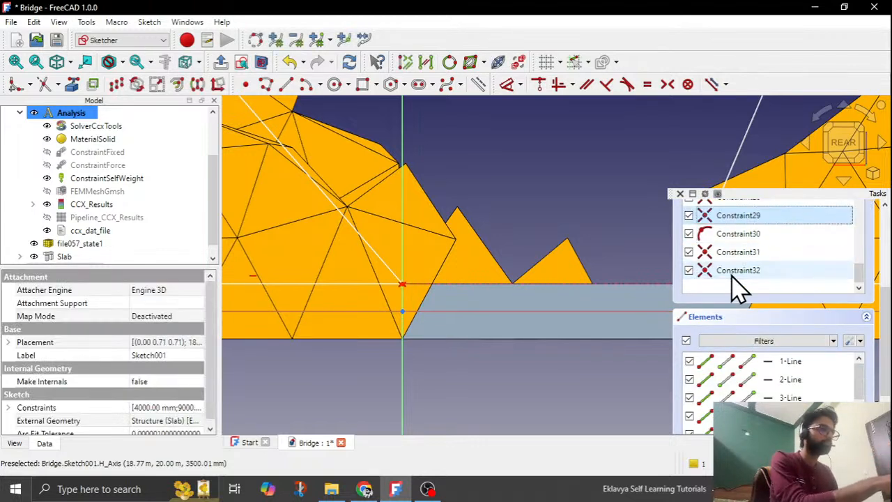
scroll(735, 286, "up", 1)
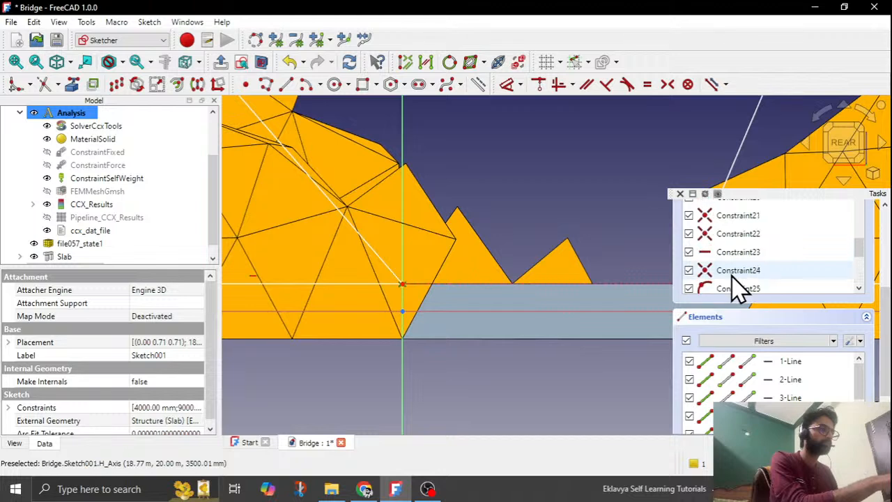
scroll(783, 263, "up", 2)
scroll(783, 264, "down", 1)
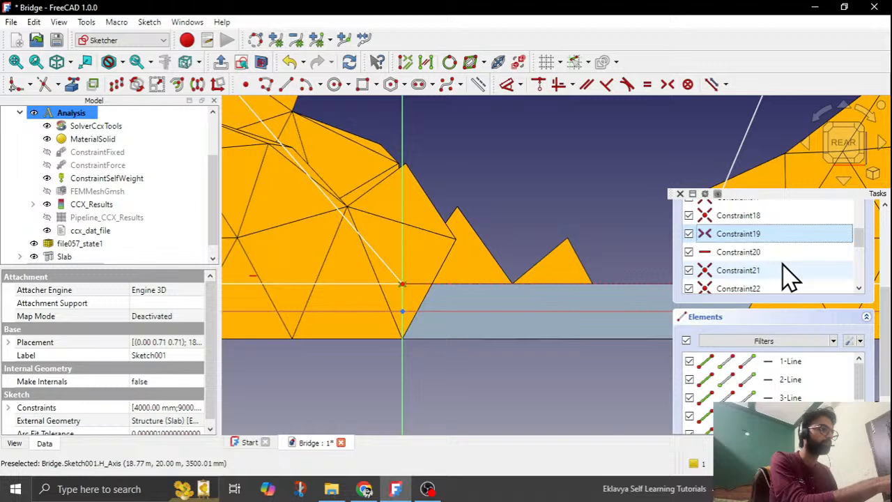
left_click(752, 239, "ctrl")
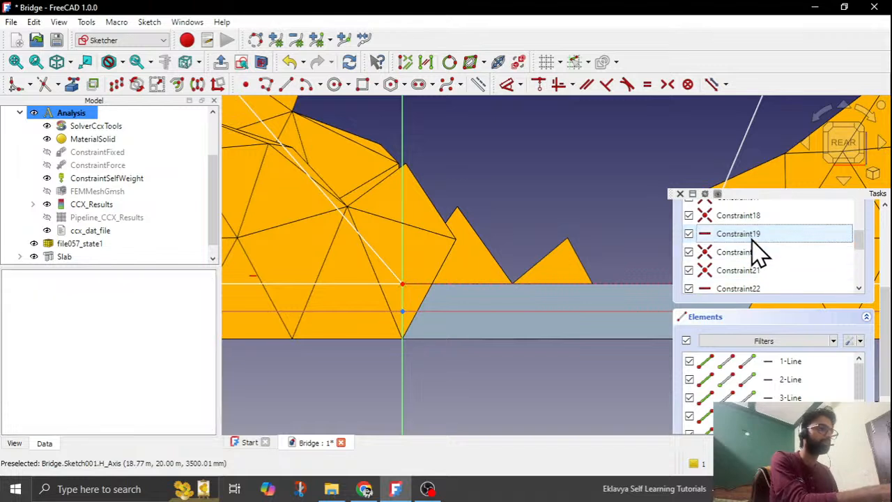
Step: Move the freed corner off the vertical axis toward the central mesh foot and constrain it onto the slab's upper edge
left_click(363, 271)
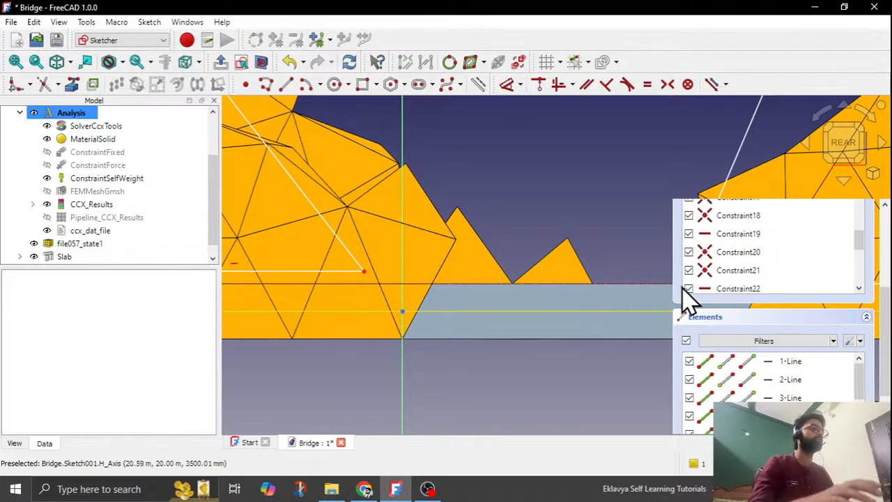
scroll(873, 293, "up", 5)
scroll(550, 359, "down", 3)
scroll(483, 342, "up", 4)
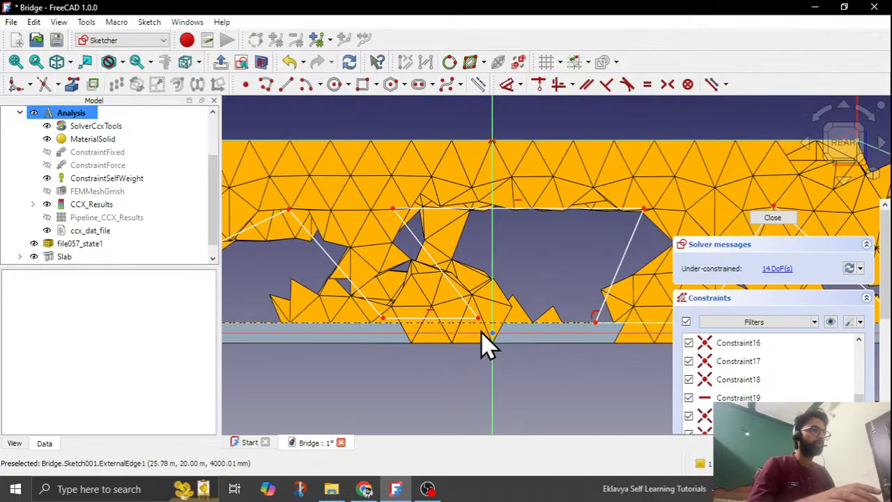
left_click(491, 307)
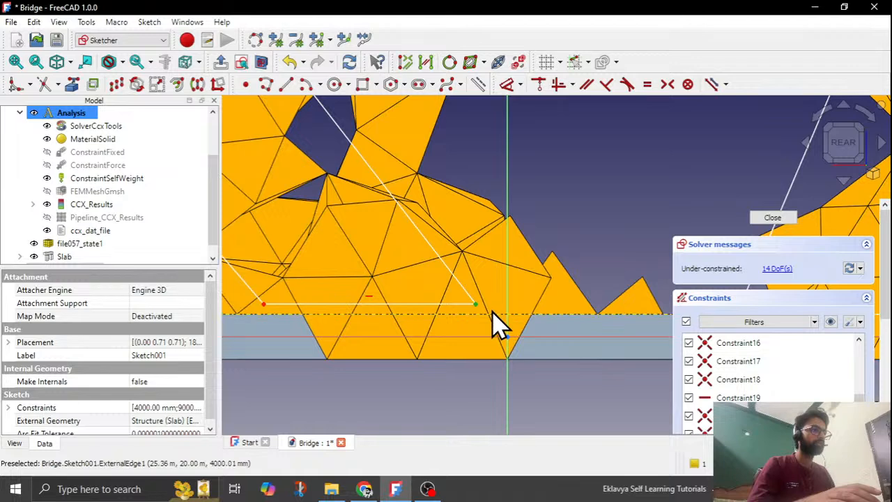
left_click(492, 316)
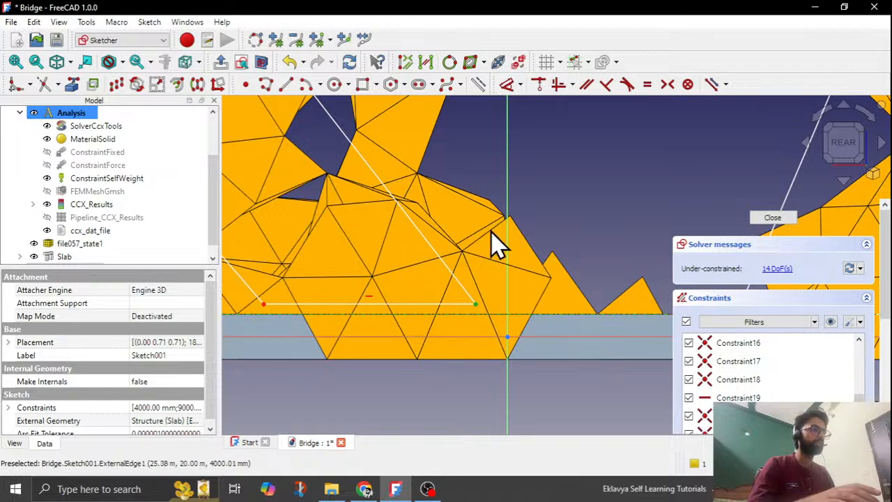
left_click(539, 84)
scroll(404, 328, "down", 4)
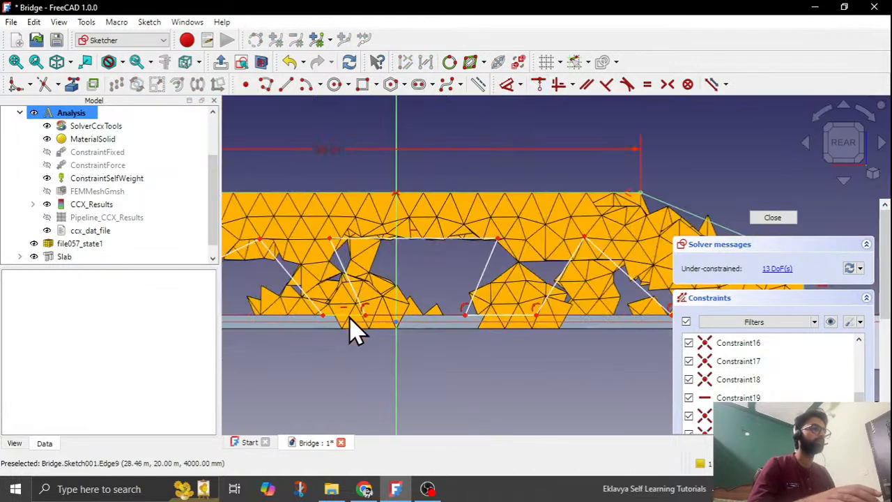
Step: Constrain the two lower corners of the central opening symmetric about the vertical axis
scroll(413, 332, "up", 4)
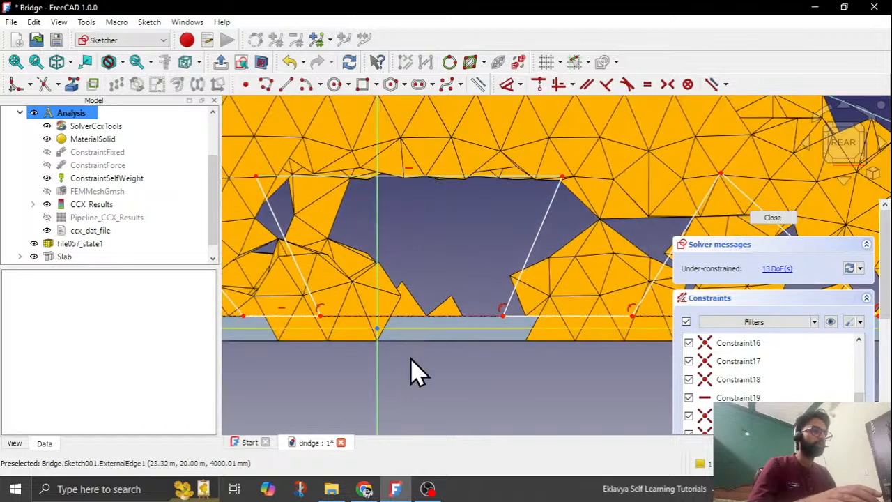
left_click(321, 317)
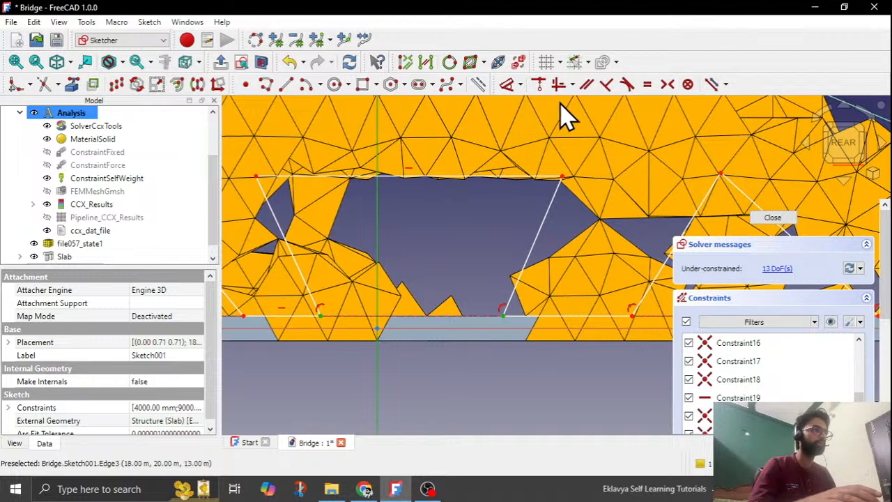
left_click(664, 84)
scroll(516, 360, "down", 1)
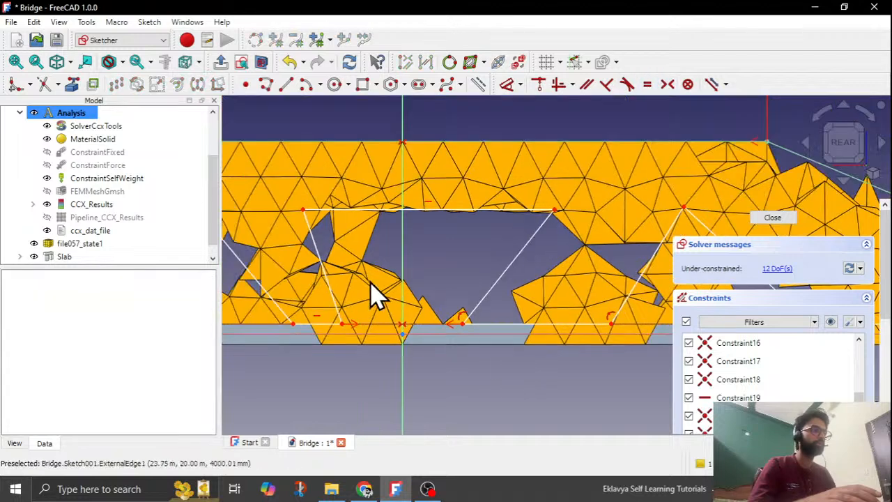
Step: Constrain the two upper corners of the central opening symmetric about the vertical axis
left_click(305, 211)
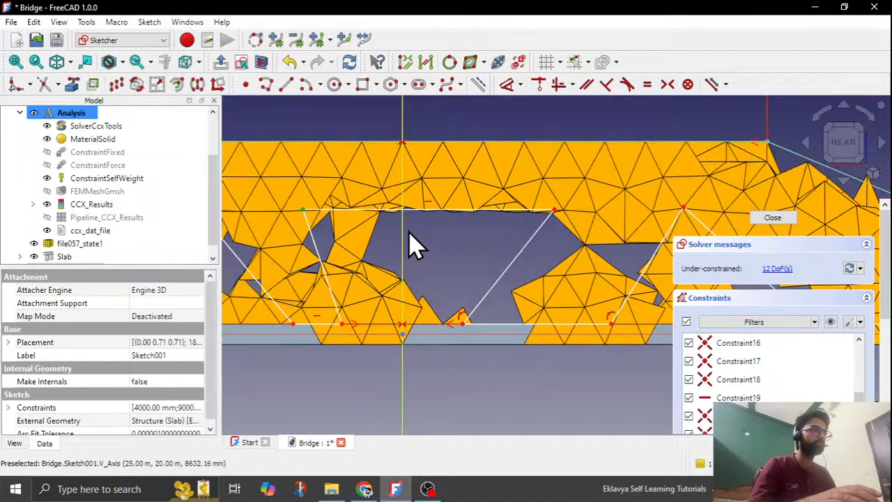
left_click(410, 244)
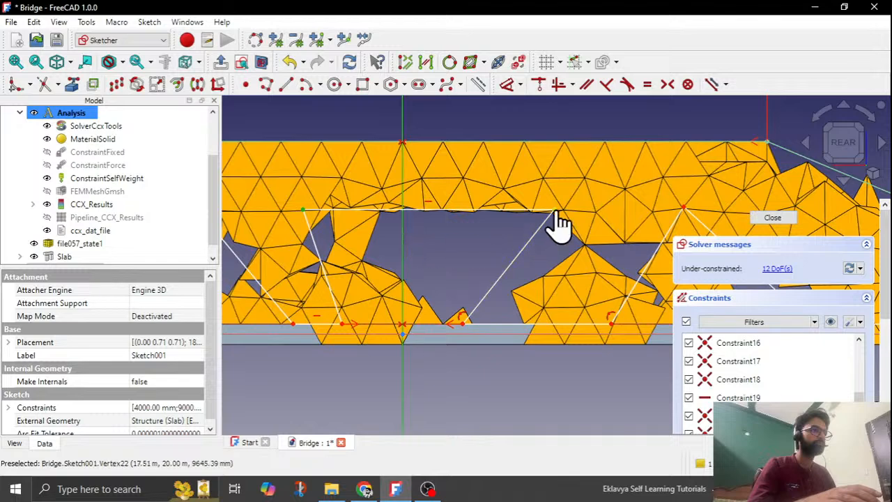
left_click(666, 85)
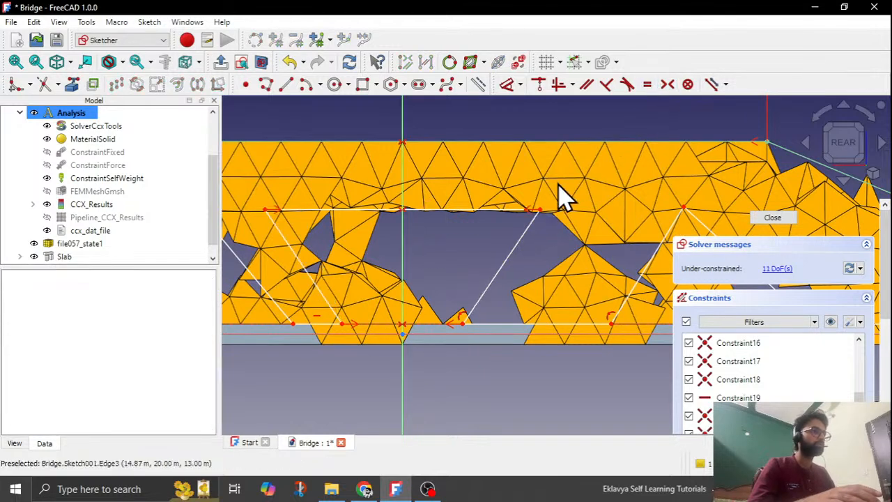
scroll(563, 195, "down", 2)
scroll(551, 233, "up", 2)
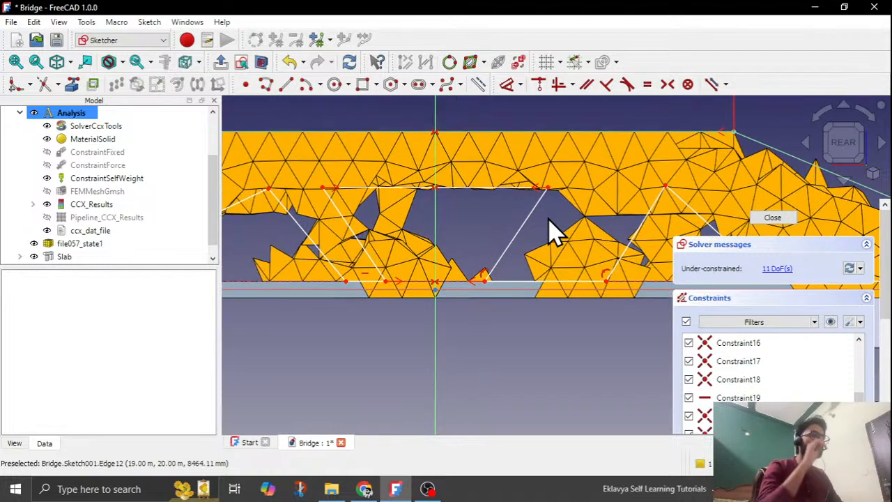
Step: Shift one side opening's peak slightly outward along the mesh and constrain both side-opening peaks symmetric about the vertical axis
scroll(507, 286, "up", 1)
scroll(507, 299, "down", 2)
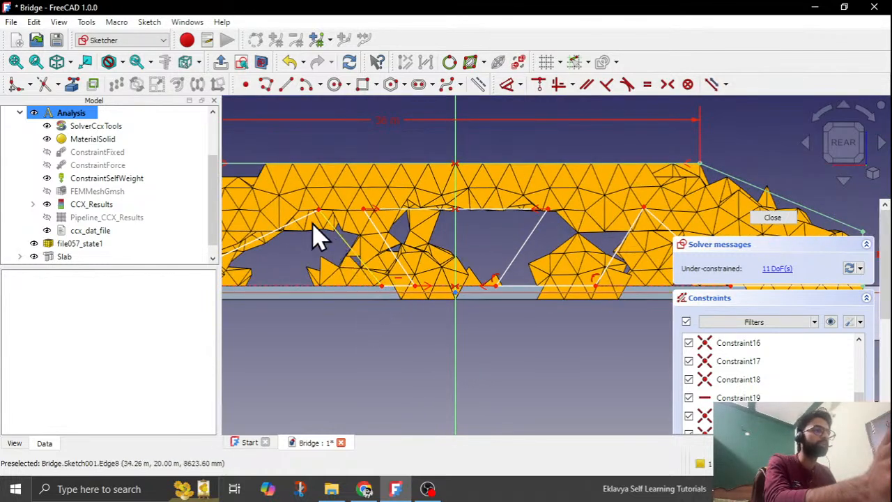
left_click_drag(319, 212, 298, 209)
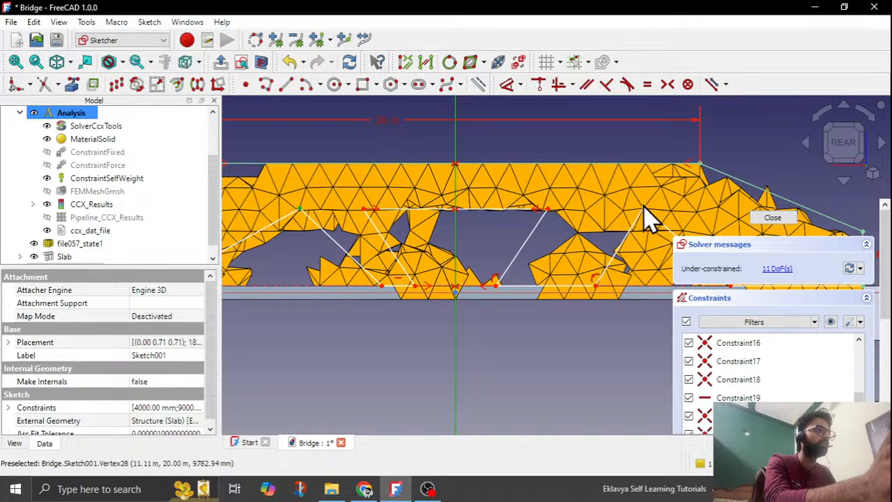
left_click(667, 85)
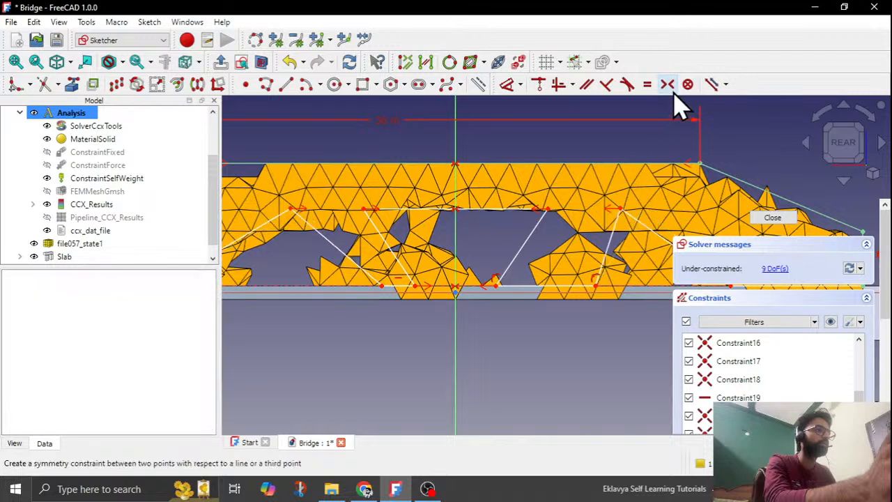
Step: Constrain the two outermost bottom edges, over the bridge supports, to equal length
scroll(491, 282, "down", 3)
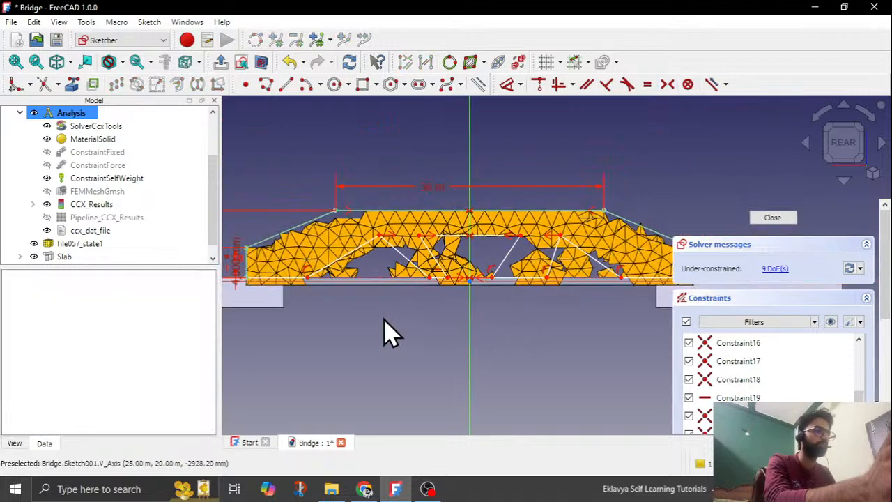
scroll(314, 299, "down", 1)
scroll(328, 324, "up", 1)
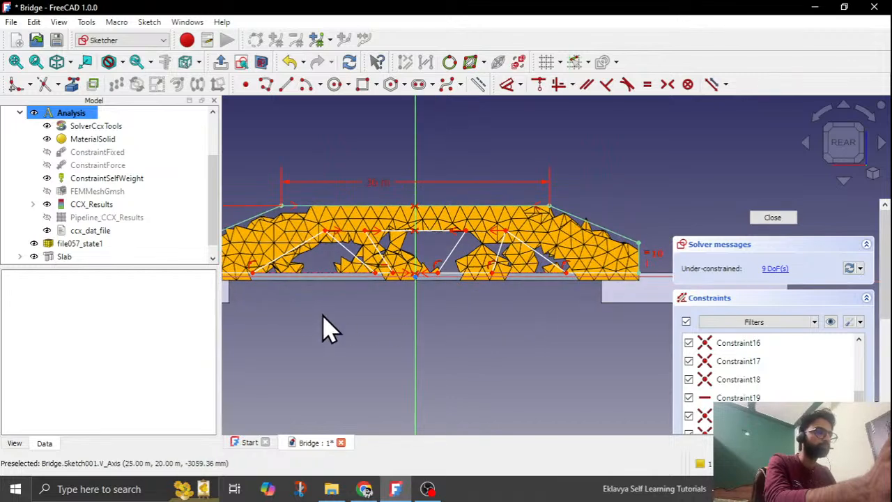
scroll(269, 334, "down", 1)
scroll(318, 355, "up", 2)
left_click(286, 278)
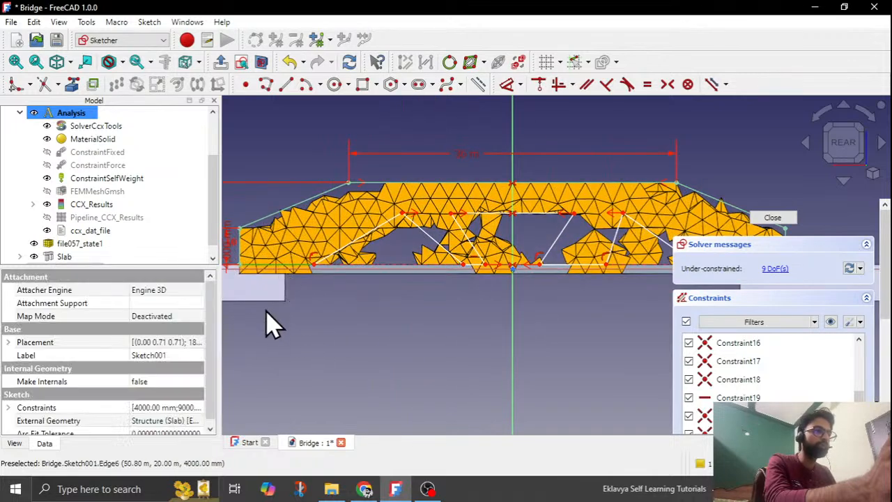
scroll(273, 323, "down", 2)
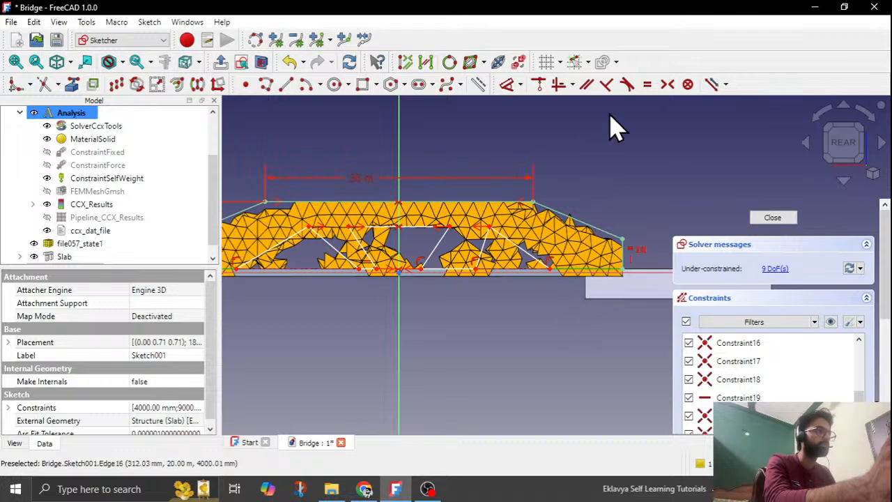
left_click(647, 84)
scroll(424, 259, "up", 4)
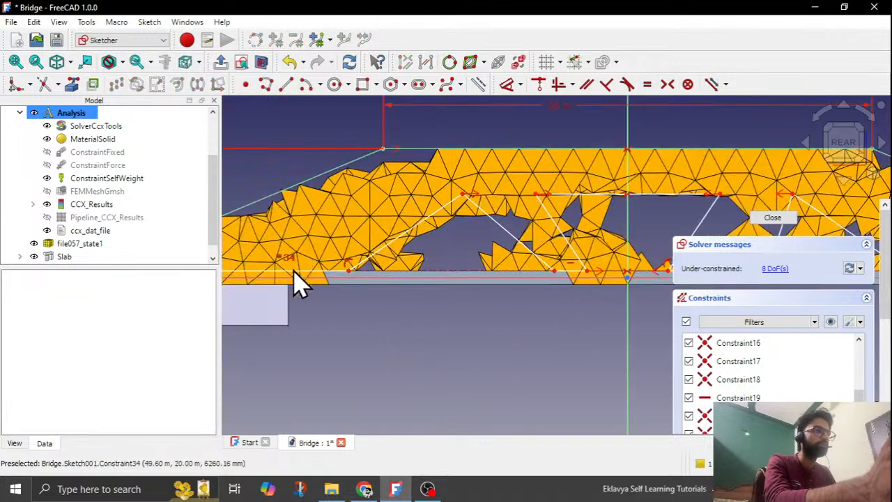
Step: Dimension the outermost bottom edge over the support at 9500 mm and place the dimension below the slab
left_click(311, 287)
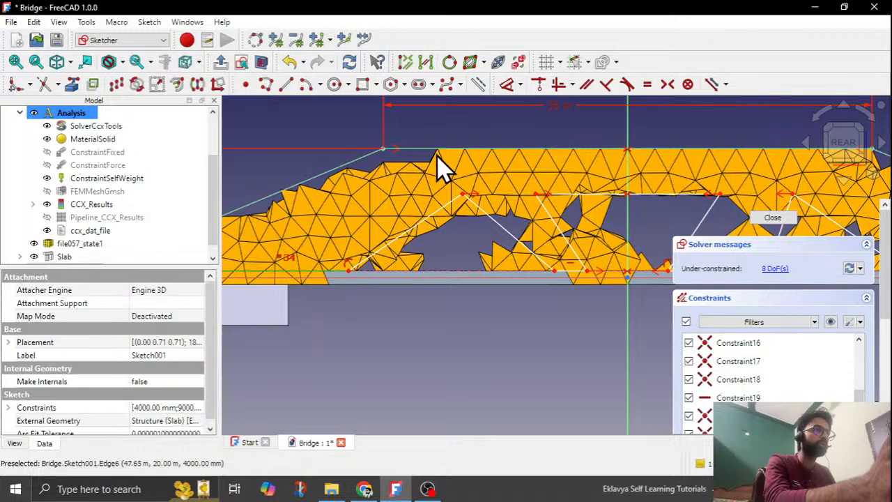
left_click(506, 84)
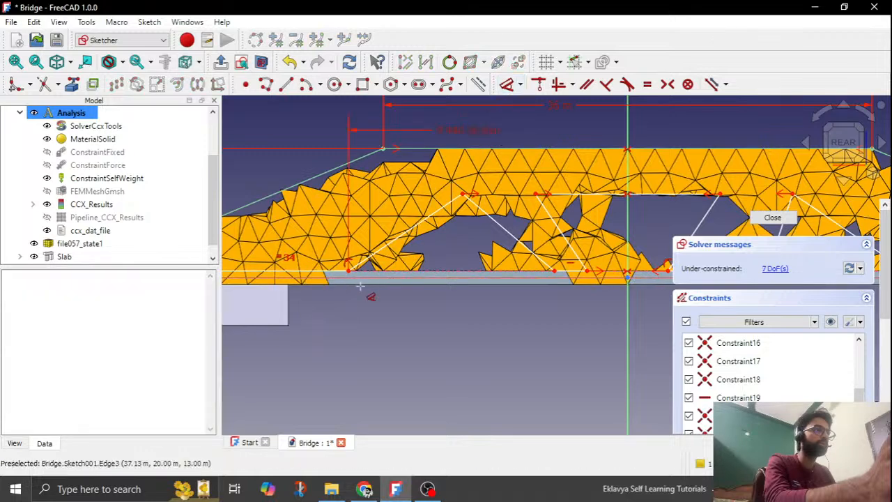
double_click(267, 357)
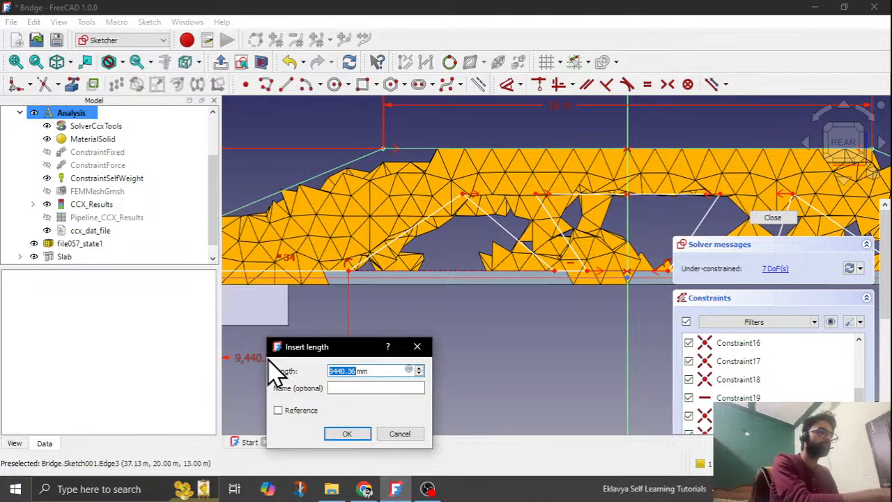
left_click(348, 434)
scroll(296, 328, "down", 5)
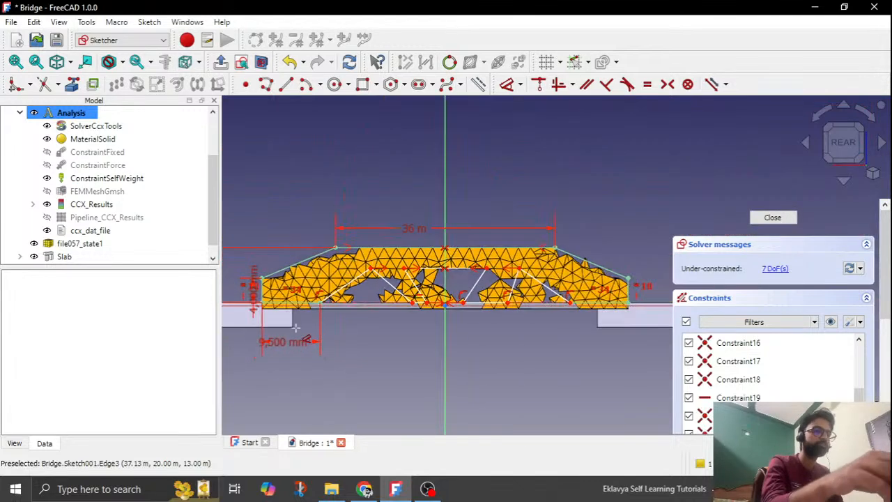
Step: Move the short bottom edge beside the central opening outward under the mesh foot and make both short bottom edges equal in length
scroll(411, 335, "up", 3)
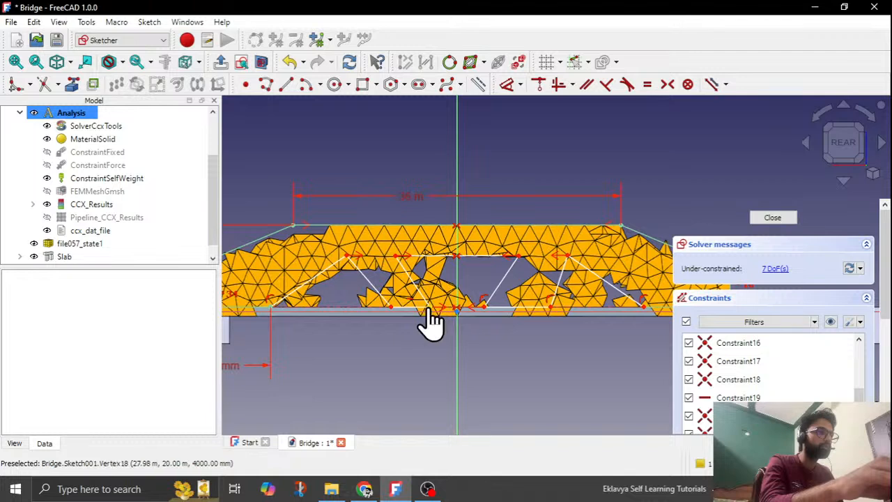
left_click_drag(484, 307, 542, 308)
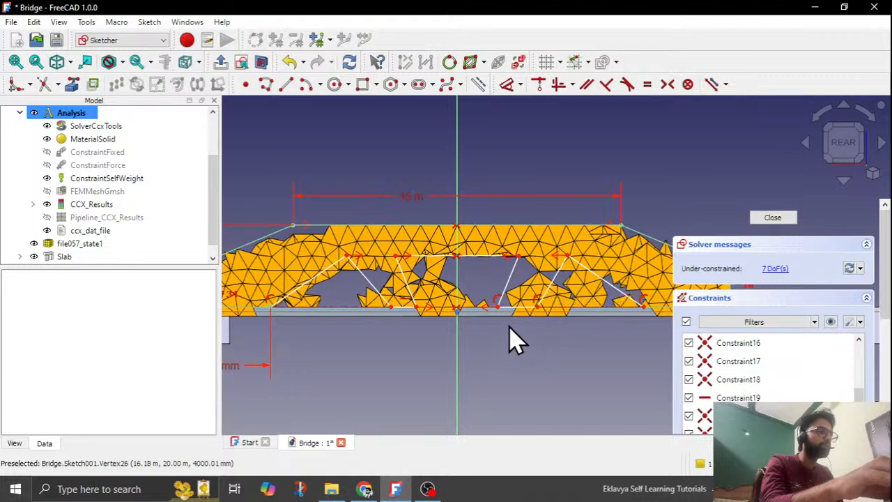
scroll(512, 359, "up", 2)
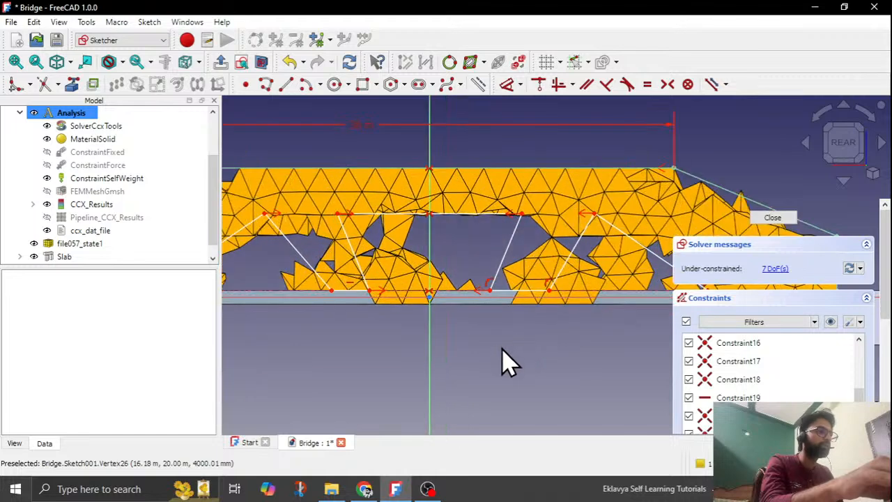
left_click(352, 296)
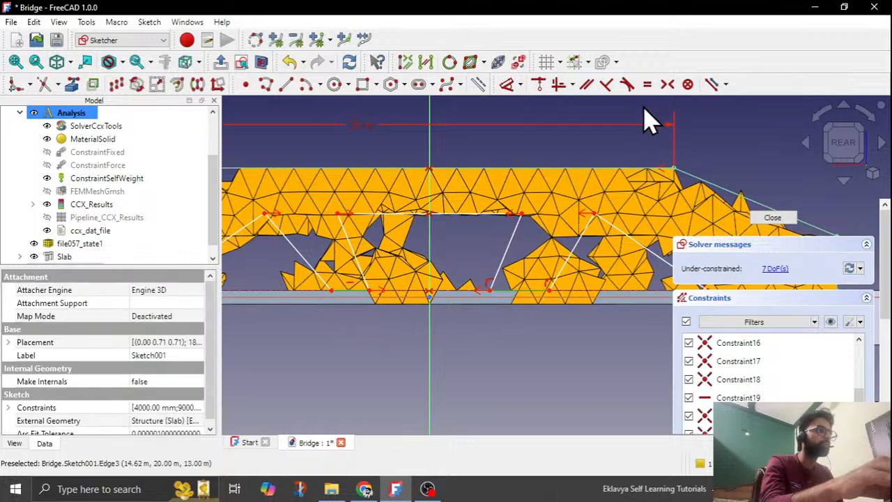
left_click(647, 85)
scroll(512, 310, "down", 1)
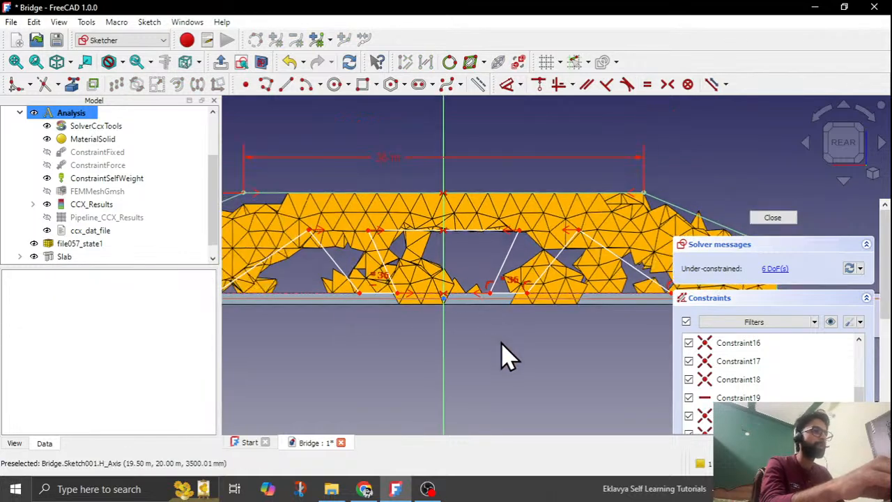
Step: Dimension the short bottom edge between the central and side openings at 3500 mm, placing the dimension below the slab
scroll(369, 340, "up", 1)
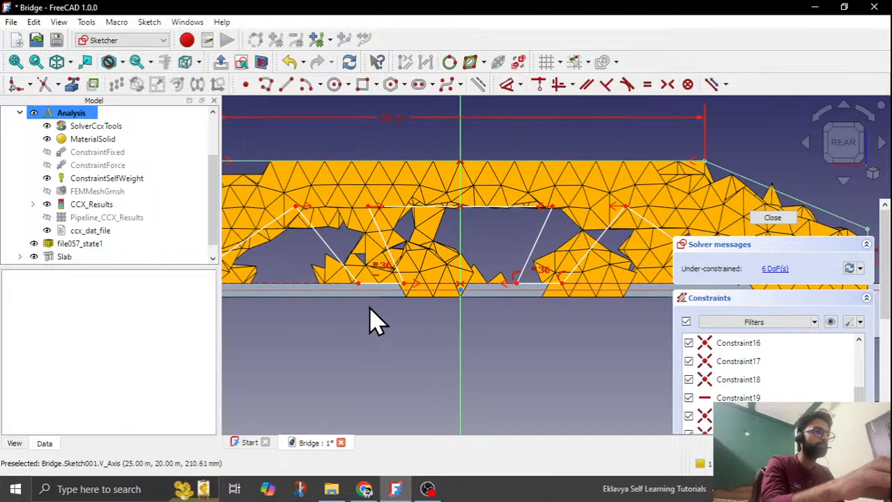
left_click(375, 285)
left_click(507, 83)
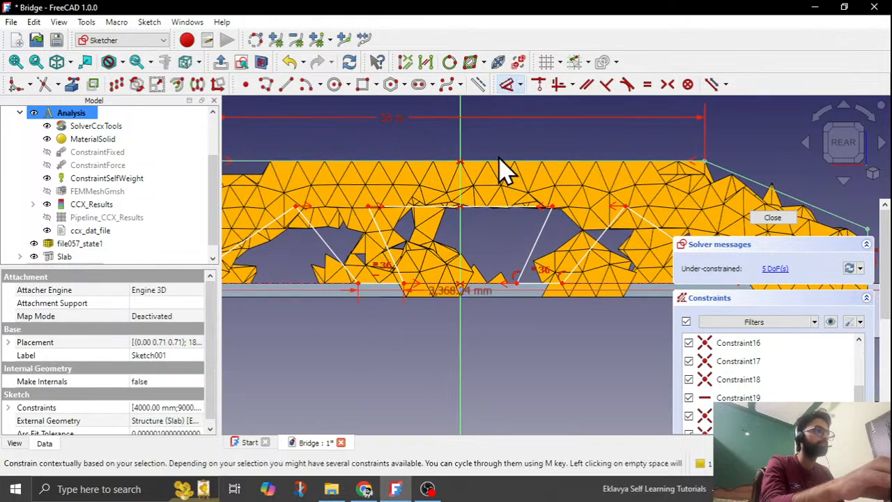
left_click(384, 322)
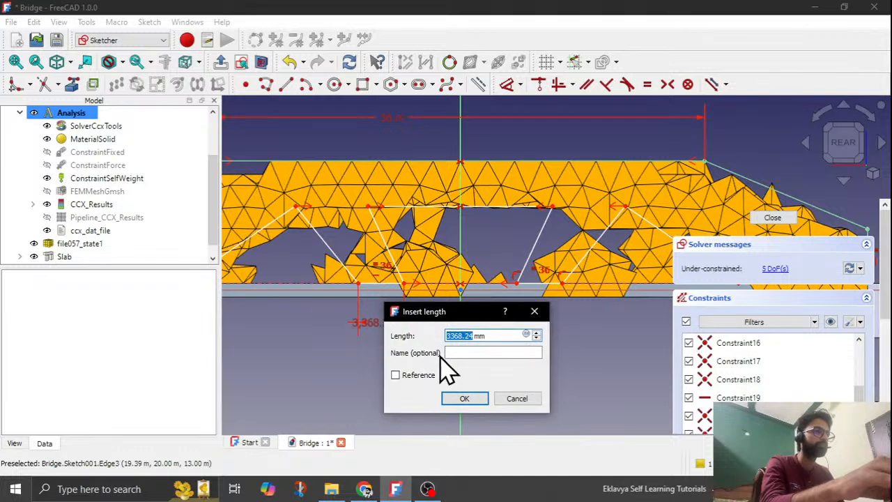
left_click(465, 398)
scroll(503, 365, "down", 1)
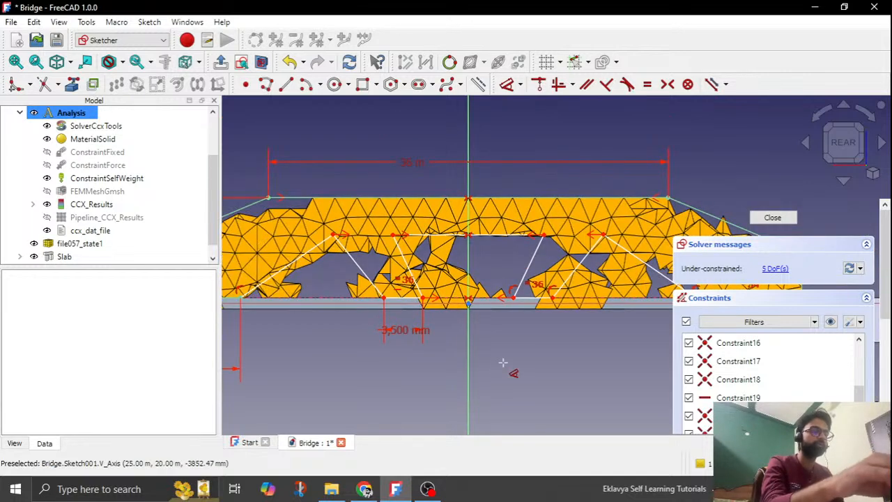
Step: Lower the side-opening peaks slightly and constrain one peak onto the line of the central opening's upper edge
middle_click_drag(519, 366, 530, 382)
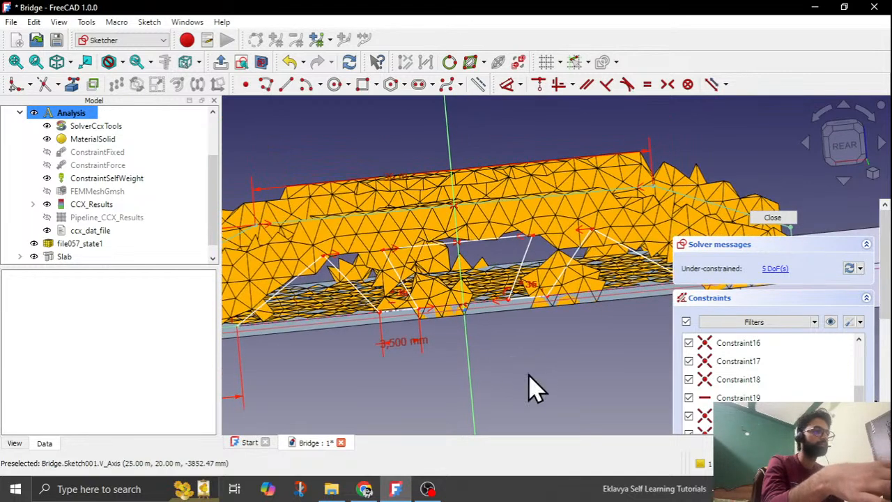
left_click(861, 167)
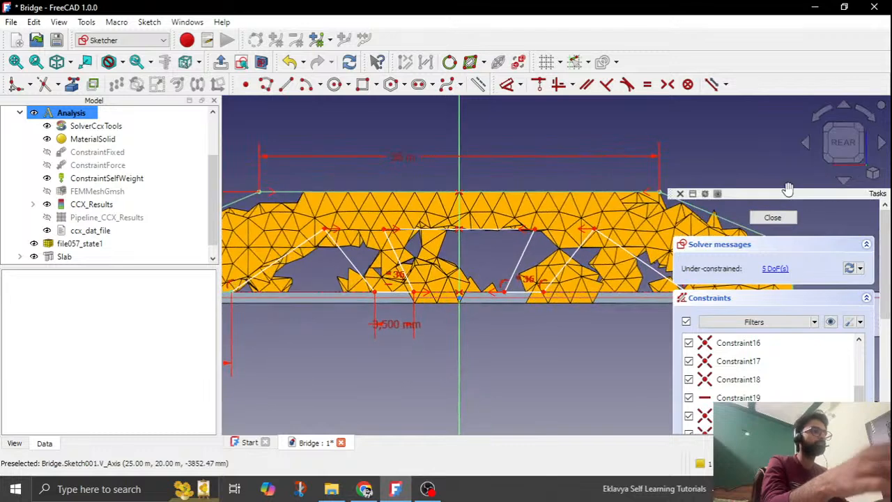
scroll(458, 279, "down", 1)
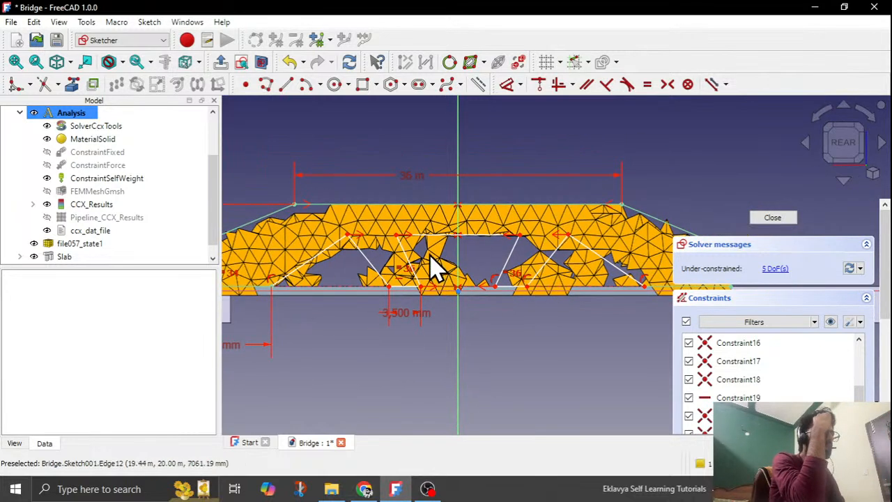
scroll(487, 269, "down", 2)
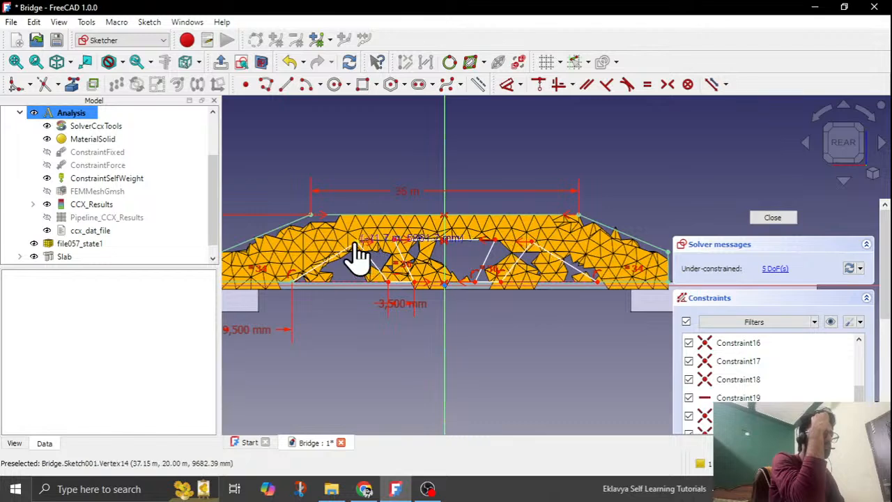
scroll(502, 256, "up", 3)
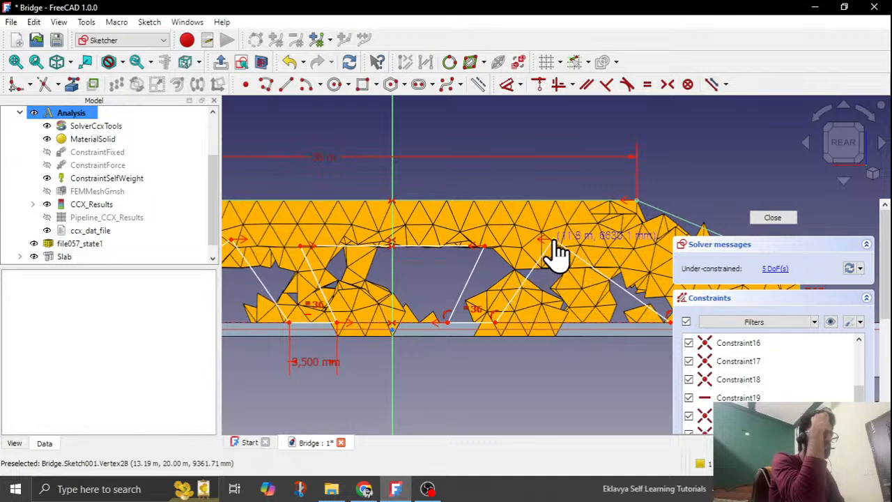
scroll(598, 249, "down", 1)
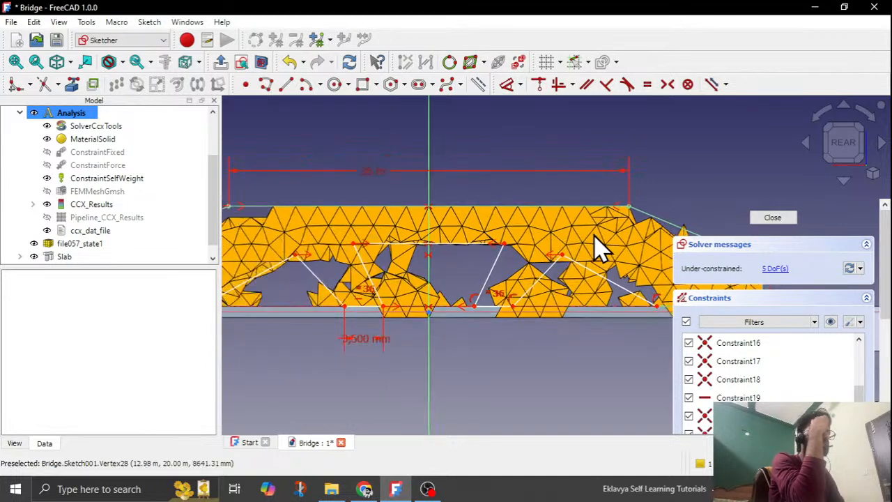
scroll(376, 282, "up", 2)
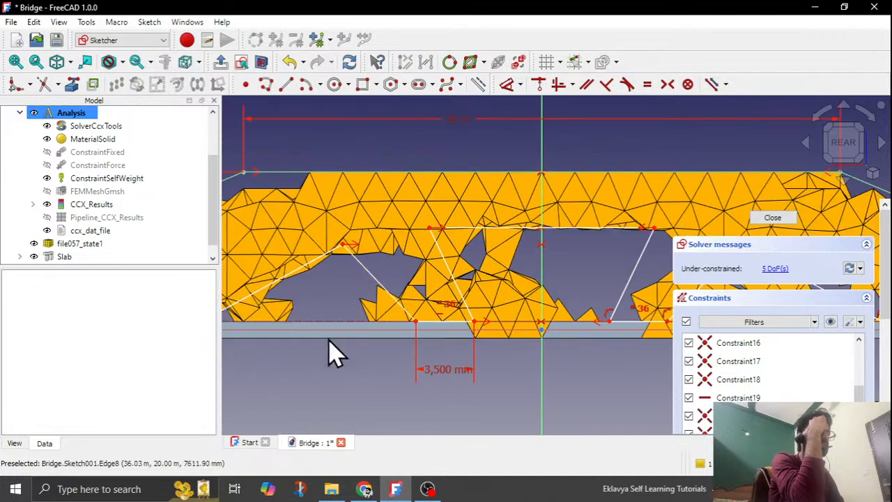
left_click(346, 248)
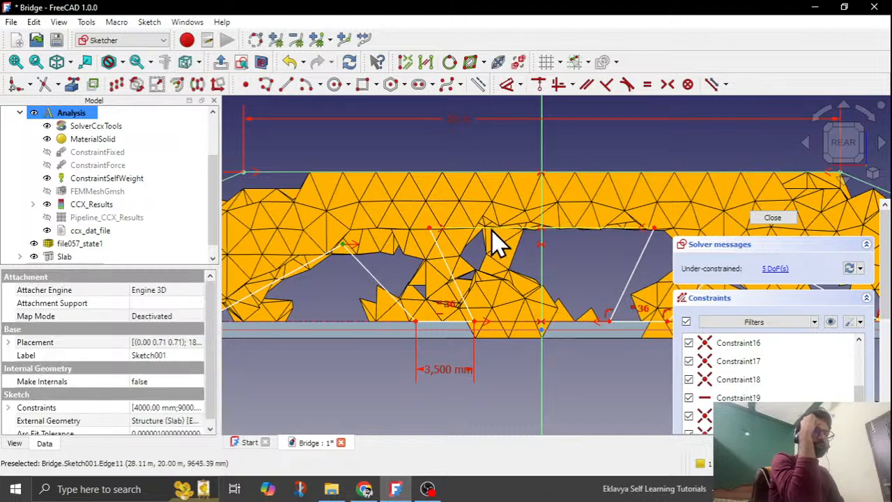
left_click(491, 230)
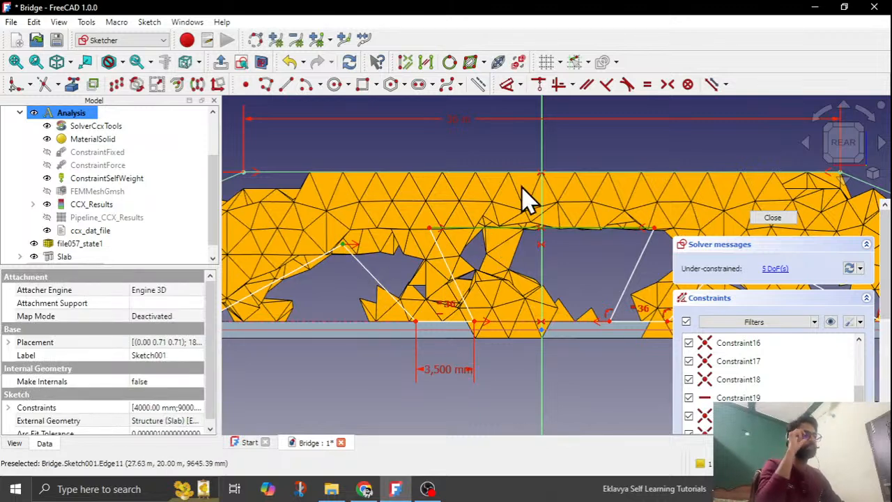
left_click(538, 87)
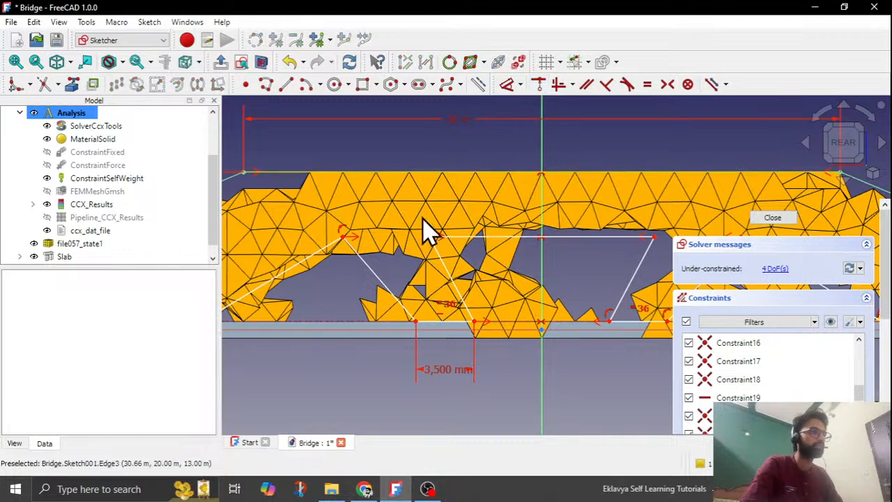
Step: Raise the side-opening peaks and the central opening's upper edge to the underside of the mesh's top chord
scroll(538, 272, "down", 3)
scroll(631, 265, "up", 4)
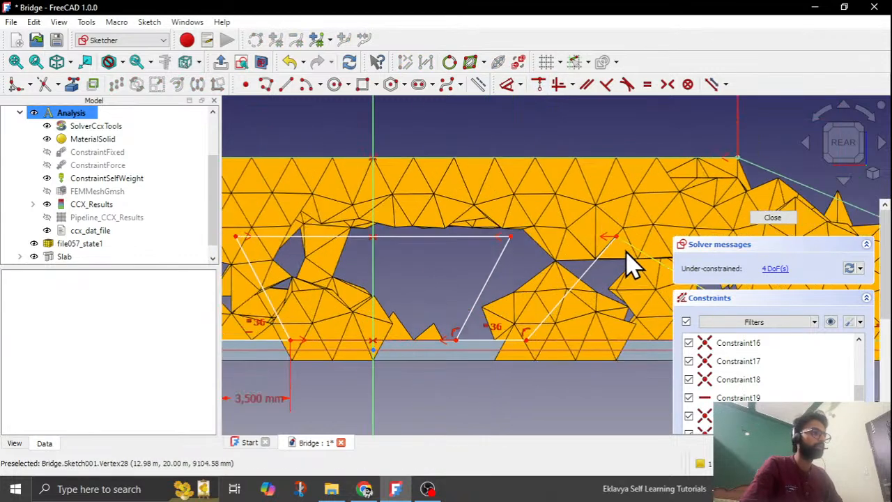
mouse_move(616, 239)
left_mouse_down()
mouse_move(620, 253)
mouse_move(619, 229)
mouse_move(610, 225)
left_mouse_up()
scroll(621, 254, "down", 1)
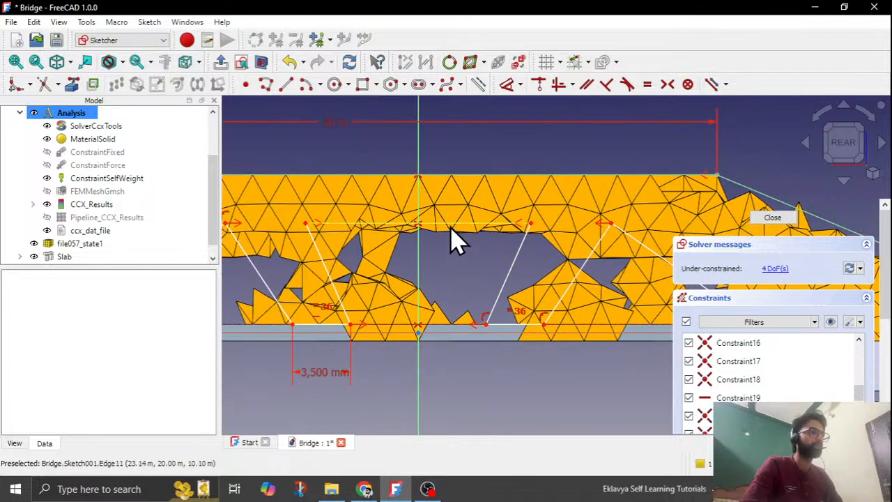
left_click_drag(450, 224, 453, 233)
scroll(493, 248, "down", 3)
scroll(361, 310, "up", 2)
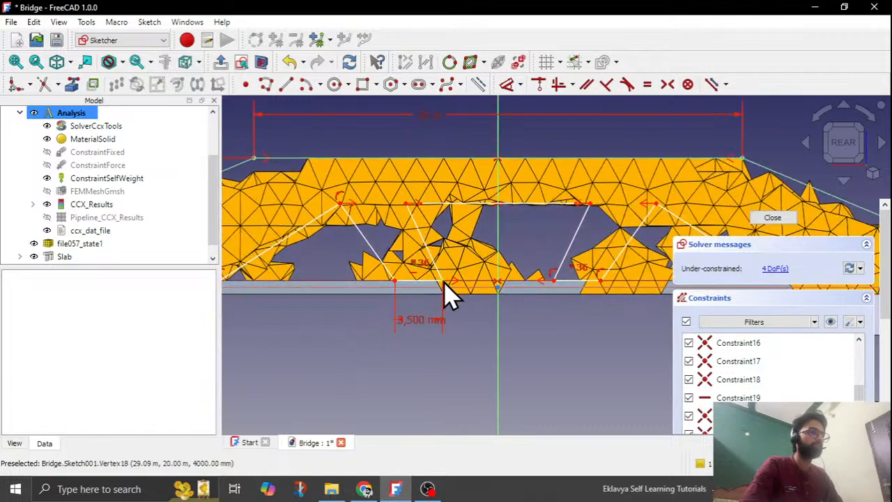
Step: Dimension the height from the bottom edge to the central opening's upper edge at 5600 mm, placing the dimension inside the opening
left_click(445, 283)
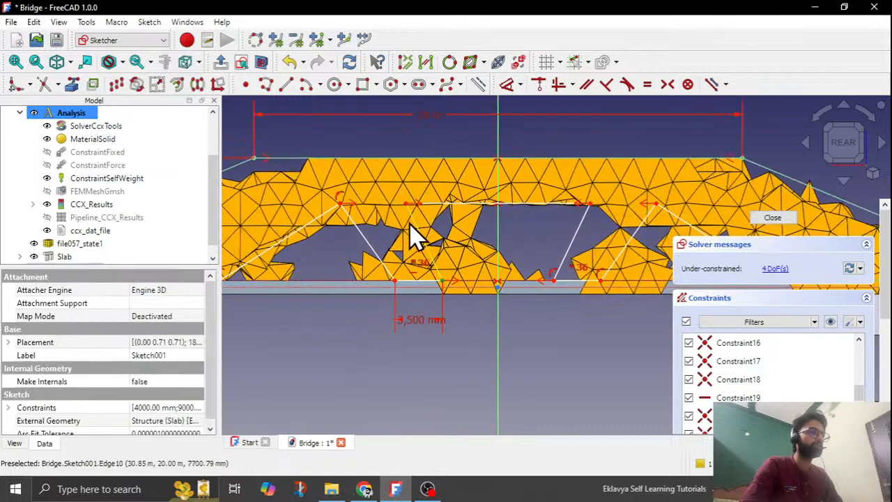
left_click(508, 88)
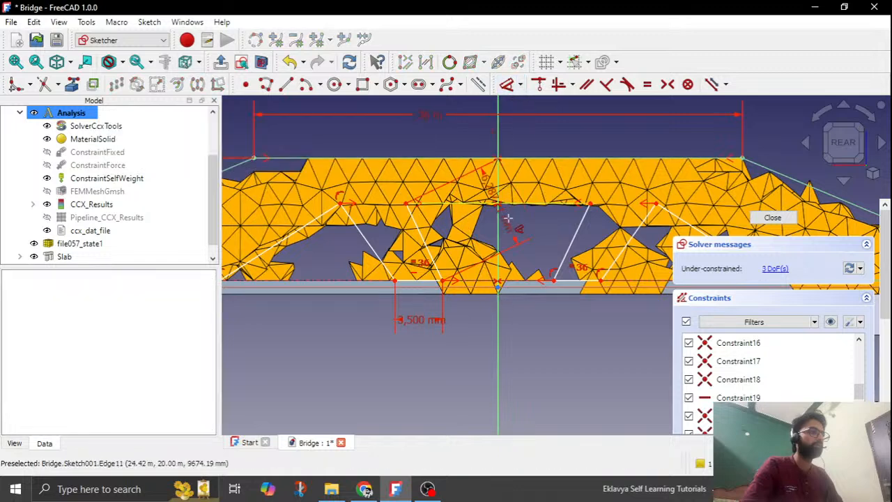
left_click(527, 249)
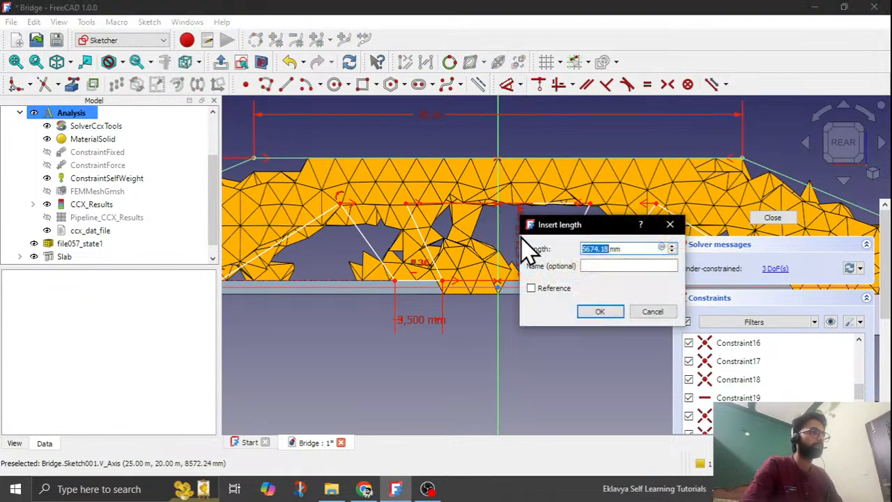
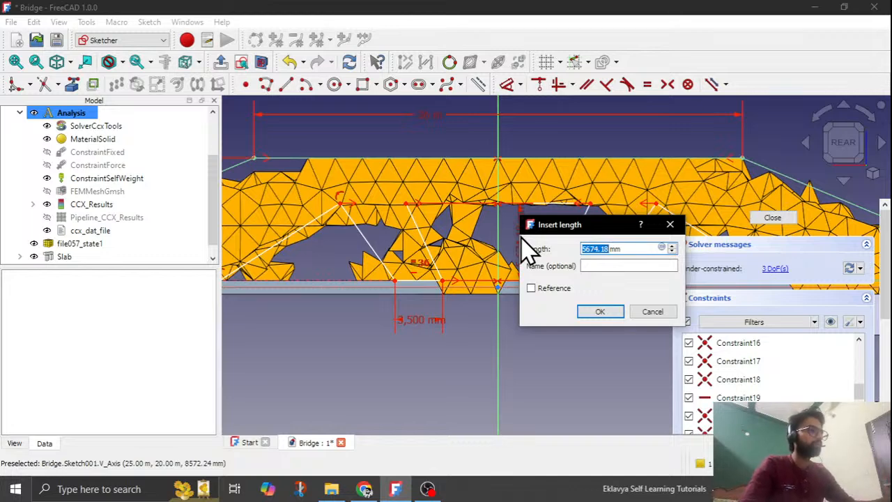
left_click(590, 313)
Step: Dimension the central opening's upper edge at 15 m and place the dimension above the overall top-edge dimension
mouse_move(567, 333)
middle_mouse_down()
mouse_move(578, 346)
mouse_move(577, 334)
mouse_move(572, 340)
middle_mouse_up()
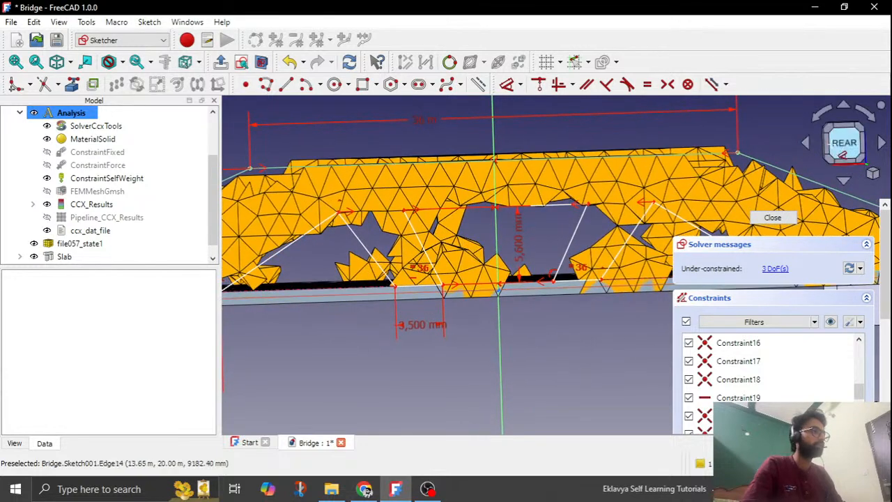
left_click(843, 144)
scroll(403, 284, "down", 2)
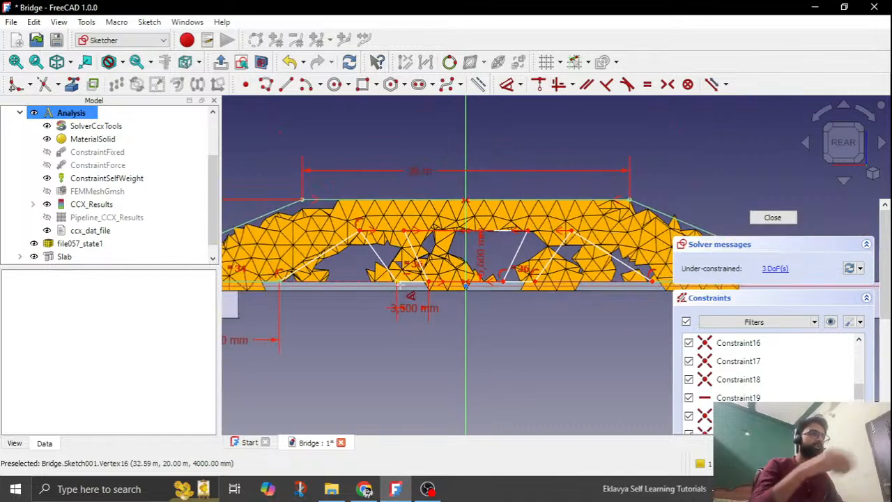
scroll(543, 234, "up", 1)
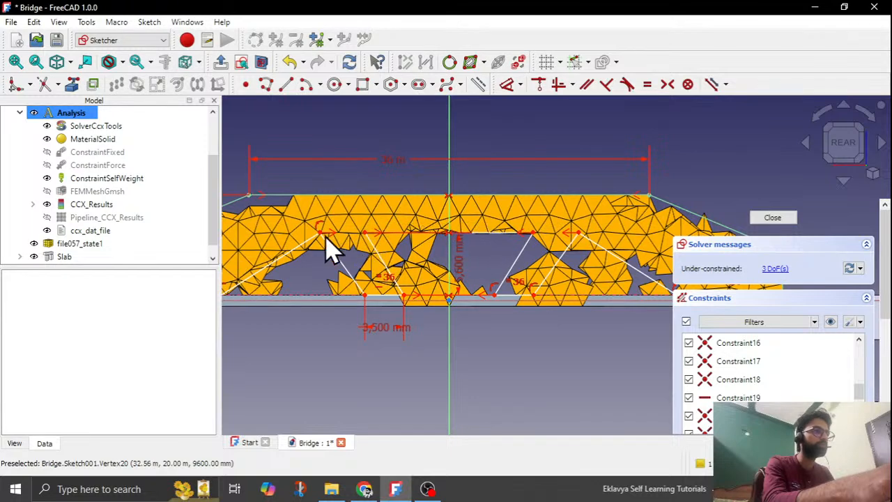
scroll(446, 314, "down", 2)
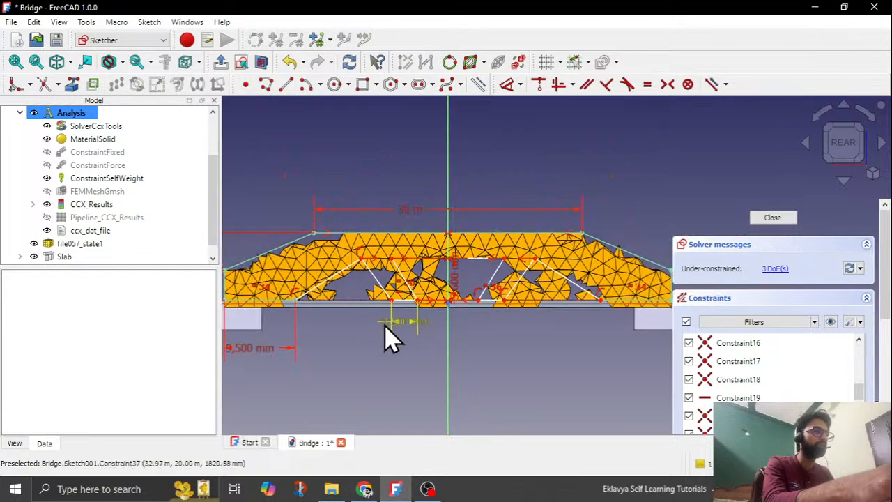
scroll(369, 349, "up", 1)
left_click(503, 239)
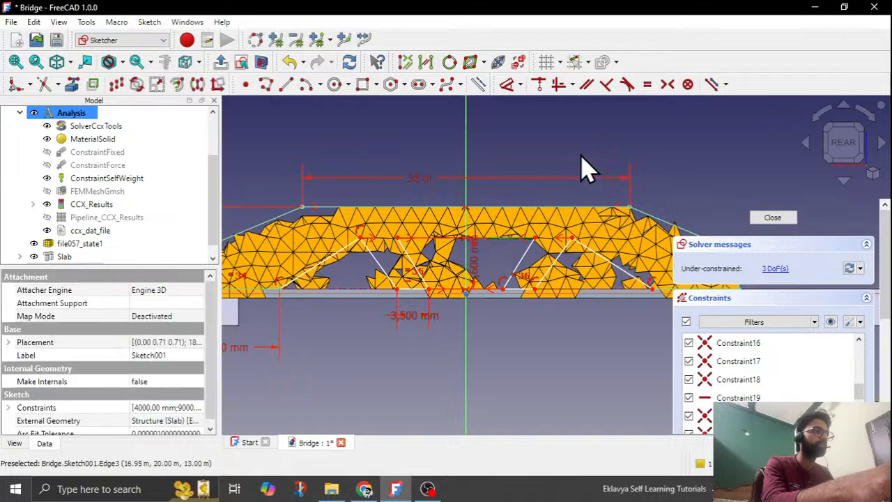
left_click(507, 84)
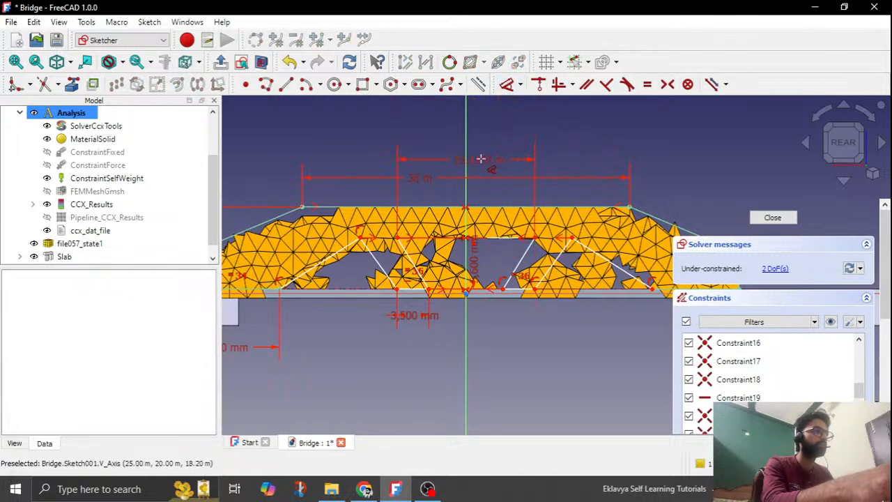
left_click(480, 159)
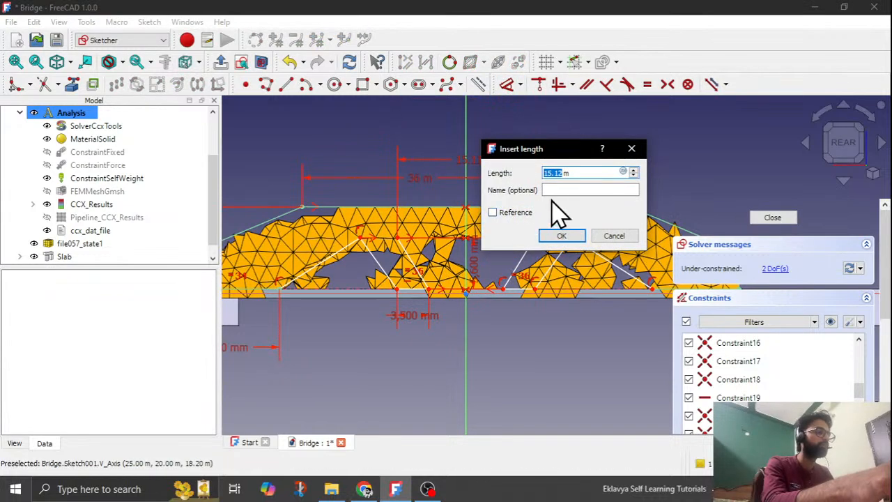
left_click(562, 236)
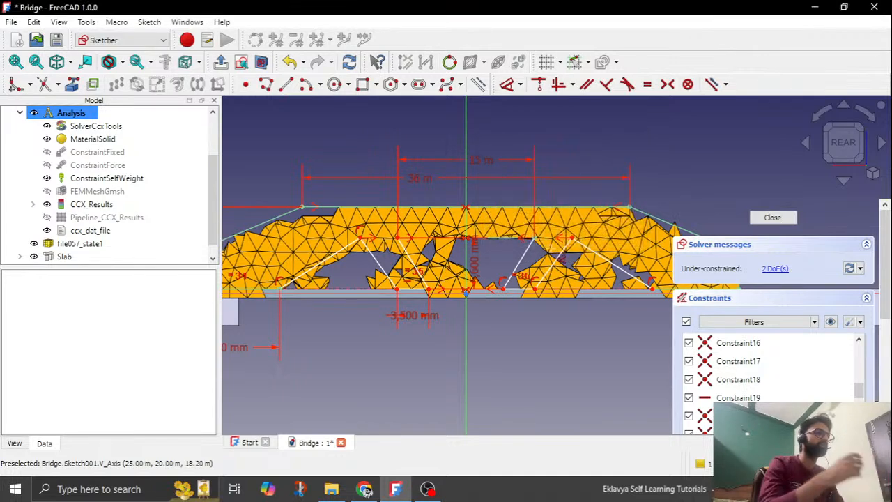
Step: Leave the truss sketch and hide the FEM mesh file057_state1 so only the sketch, slab and supports are shown
scroll(414, 308, "down", 1)
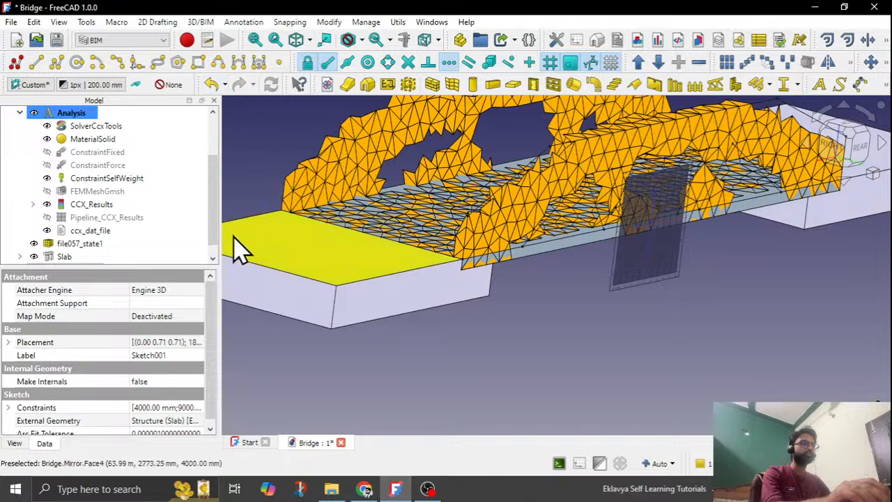
left_click(95, 233)
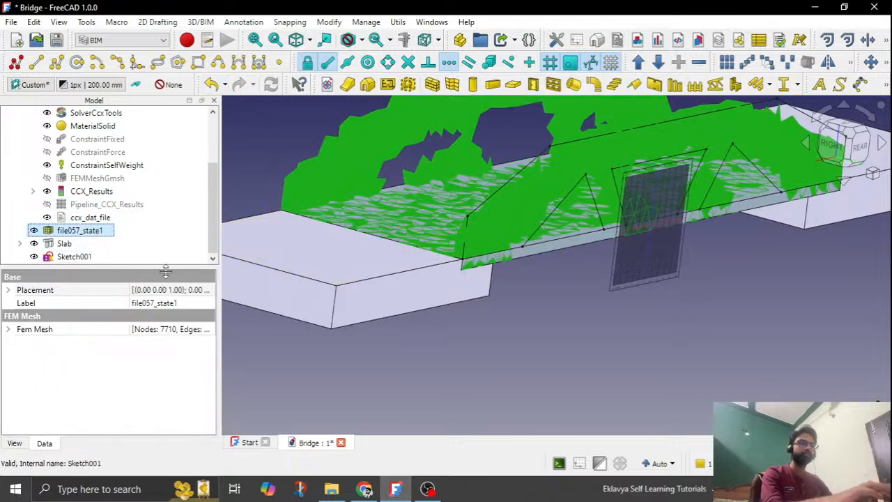
key("space")
mouse_move(579, 349)
middle_mouse_down()
mouse_move(581, 325)
mouse_move(562, 319)
mouse_move(581, 333)
middle_mouse_up()
scroll(577, 336, "down", 2)
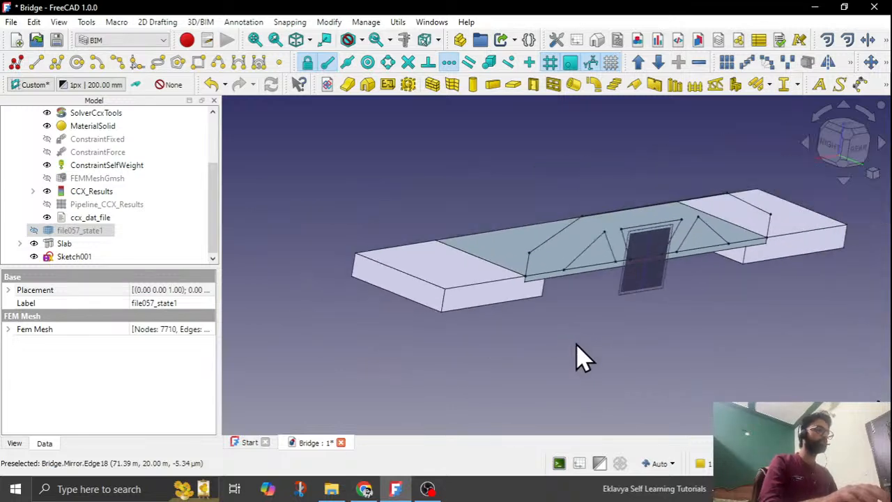
scroll(630, 317, "down", 2)
middle_click_drag(631, 317, 663, 301)
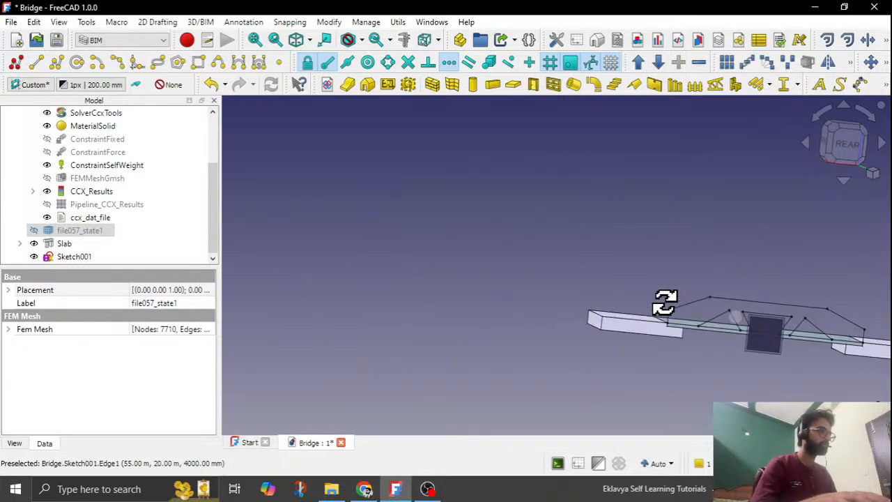
left_click(850, 158)
scroll(789, 259, "up", 3)
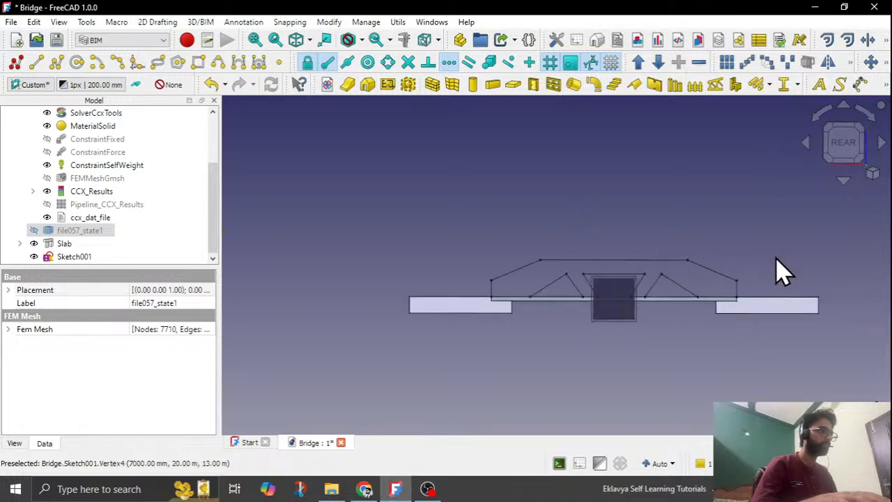
scroll(780, 270, "up", 1)
middle_click_drag(611, 354, 610, 293)
Step: Start an extrusion of Sketch001 with a custom direction, setting Y to -1
left_click(70, 257)
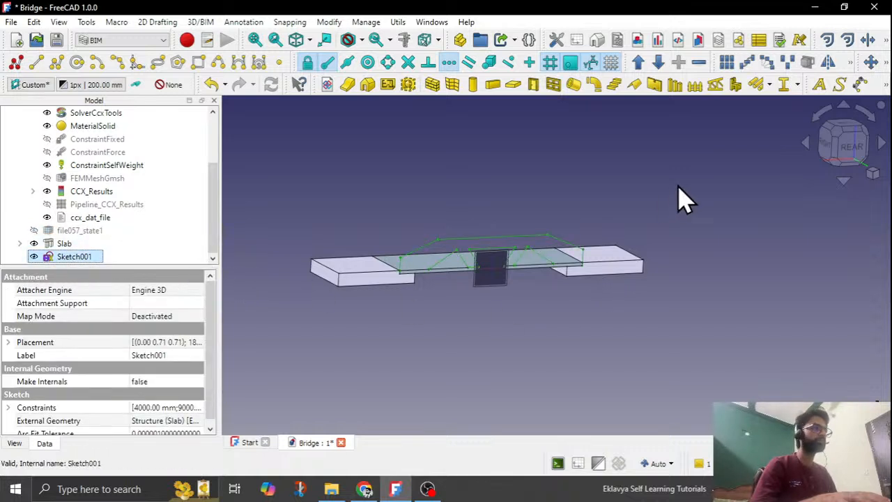
left_click(850, 63)
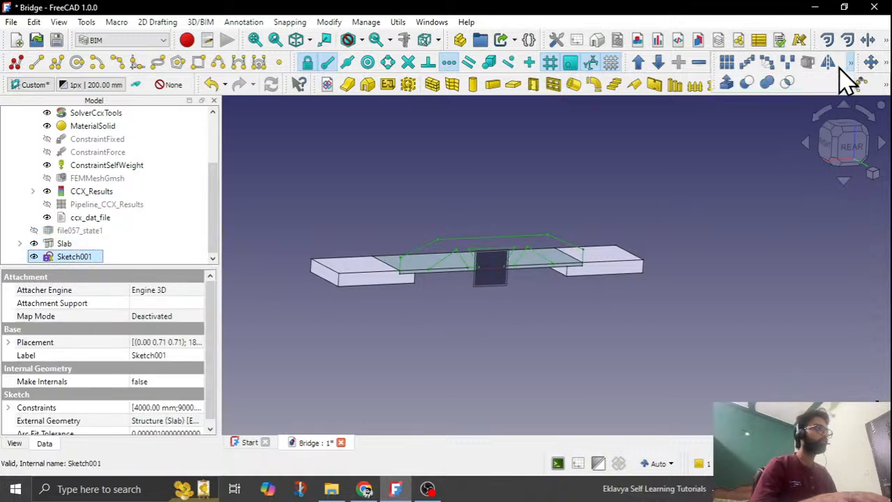
left_click(732, 90)
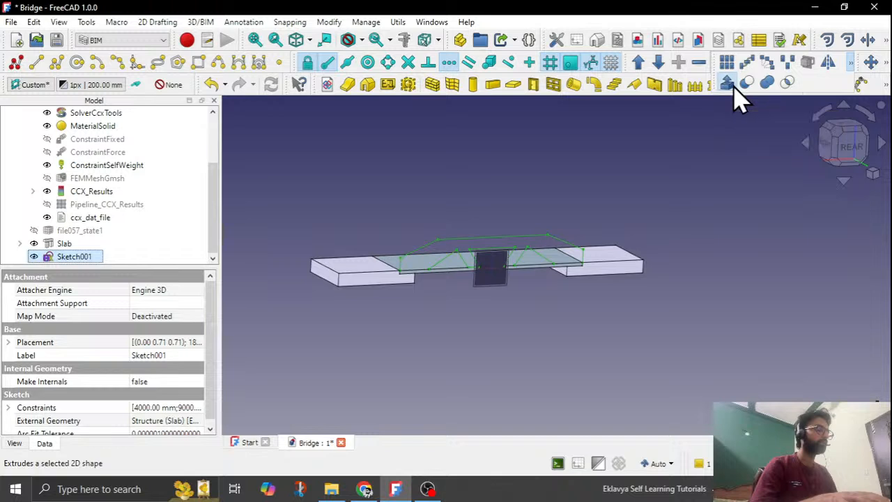
middle_click_drag(665, 162, 685, 167)
scroll(508, 287, "down", 3)
middle_click_drag(404, 313, 526, 291)
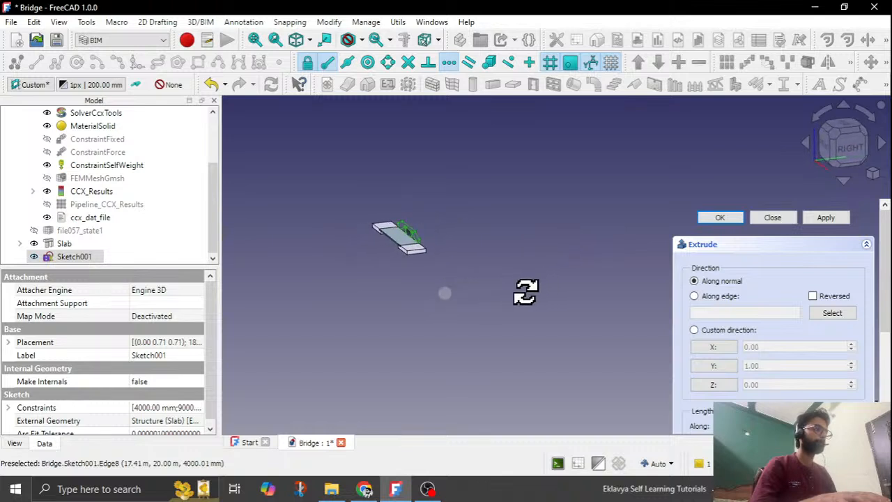
left_click(728, 329)
left_click(717, 364)
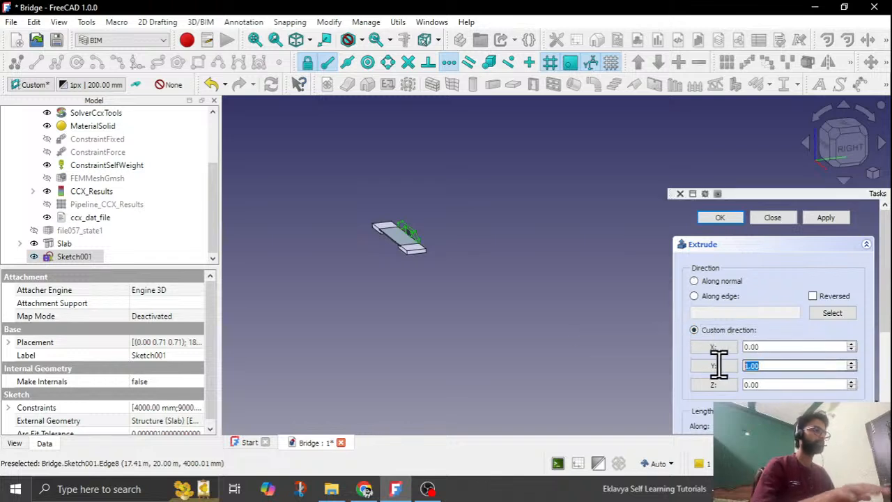
type("-1")
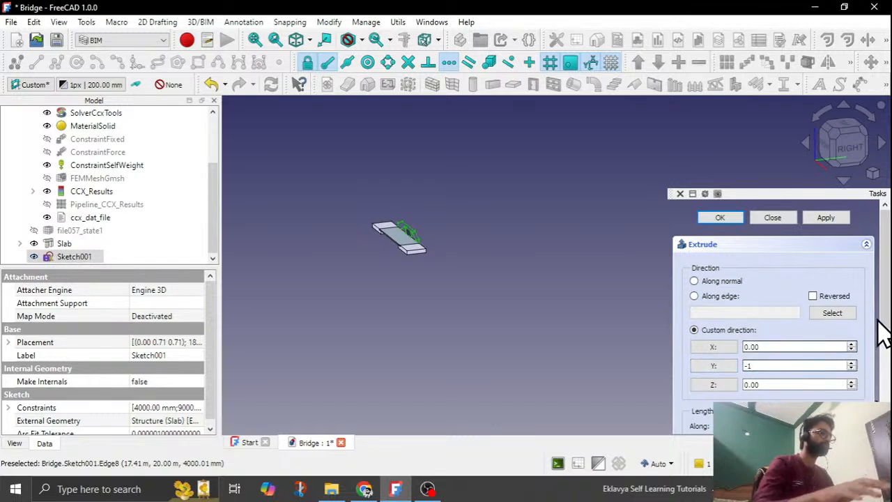
Step: Set the extrusion's length along the direction to 1000 mm and create the side truss
left_click_drag(882, 328, 863, 369)
left_click_drag(762, 360, 701, 372)
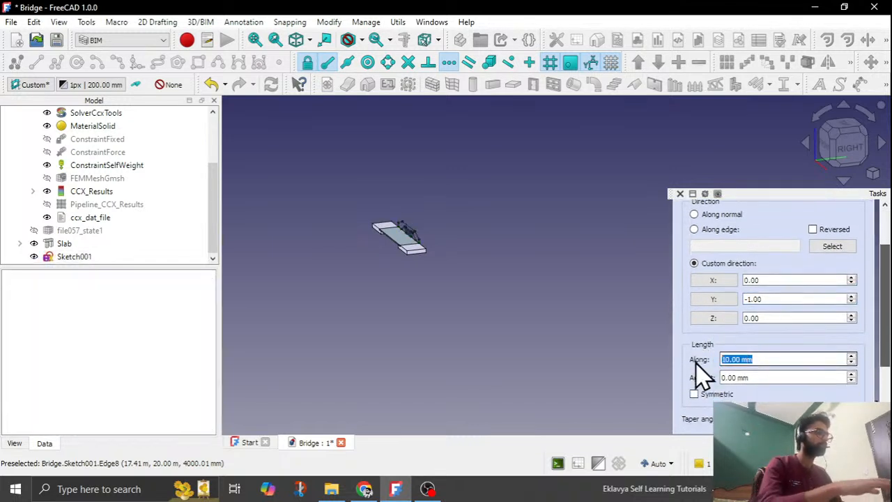
type("1")
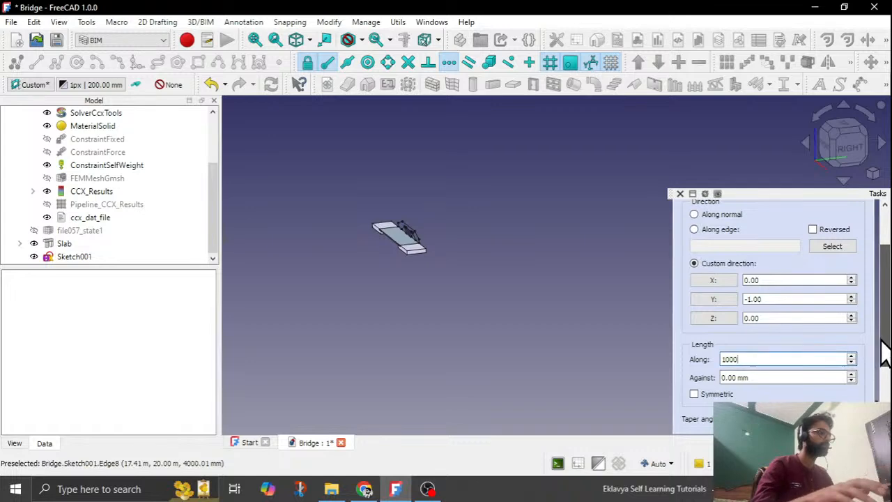
left_click_drag(884, 358, 875, 303)
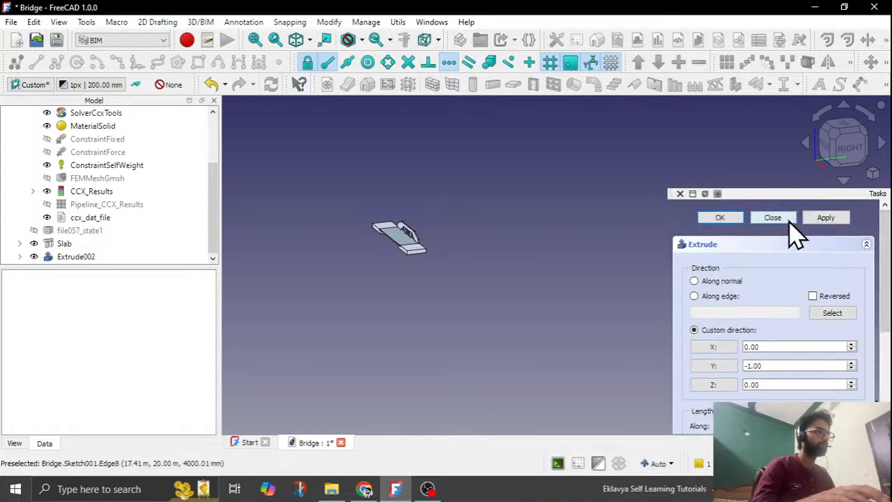
left_click(789, 221)
Step: Examine the extruded side truss from several angles and briefly check the live stream page in the browser
scroll(387, 247, "up", 8)
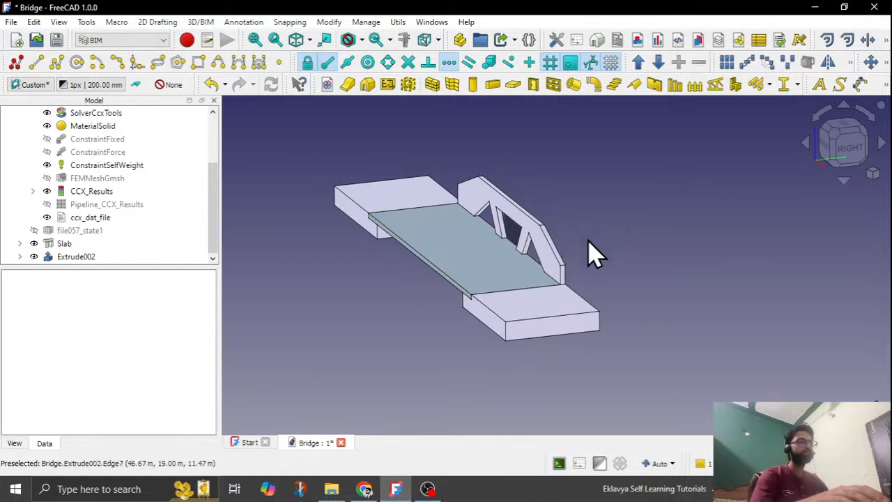
middle_click_drag(588, 252, 687, 378)
scroll(636, 305, "down", 3)
scroll(657, 285, "up", 8)
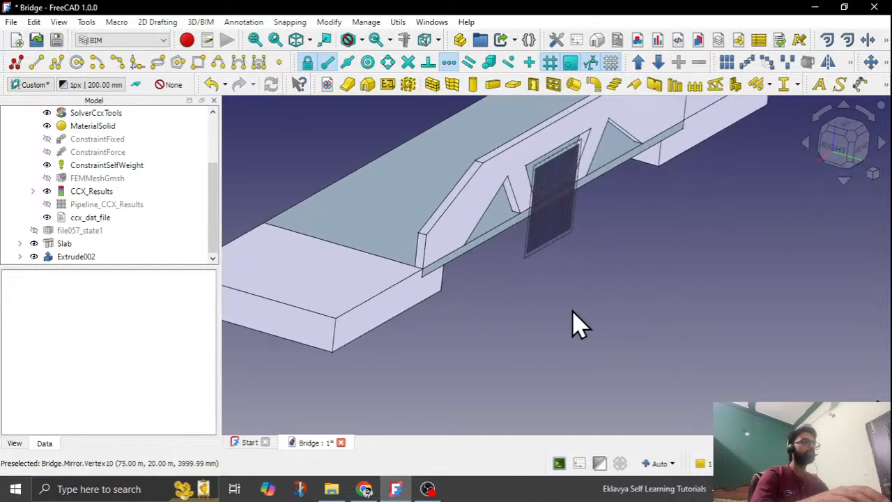
middle_click_drag(572, 323, 564, 303)
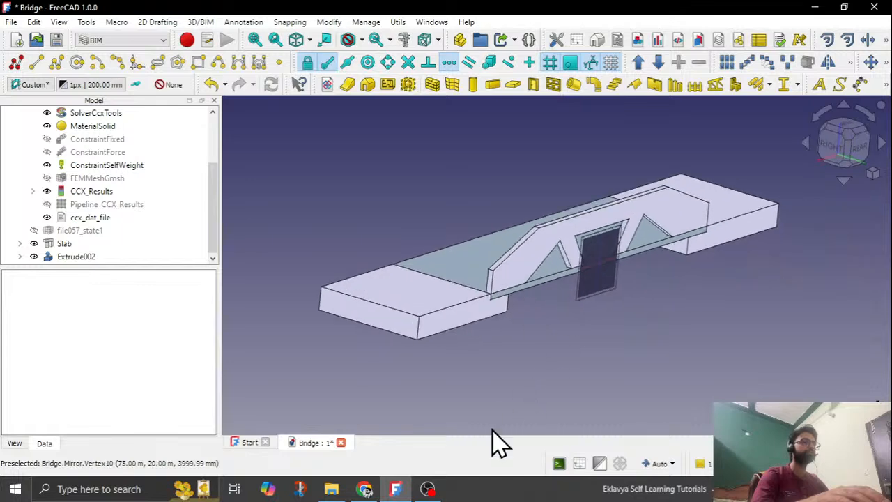
left_click(364, 488)
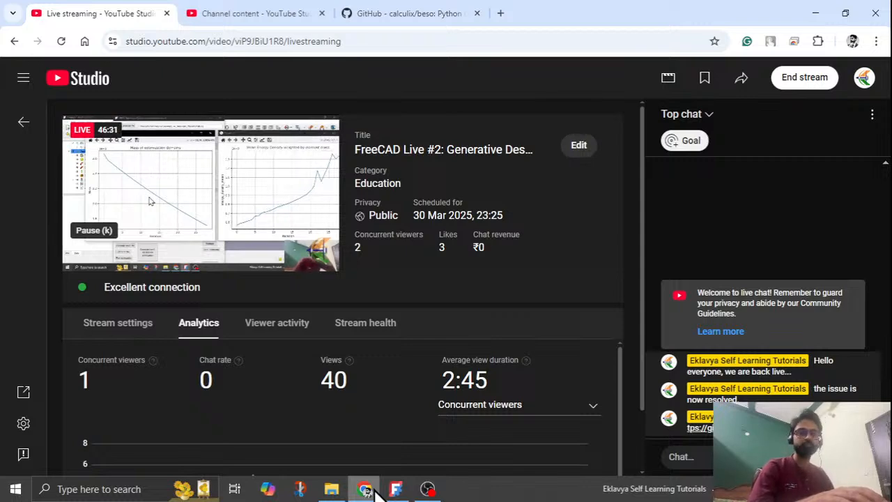
left_click(395, 488)
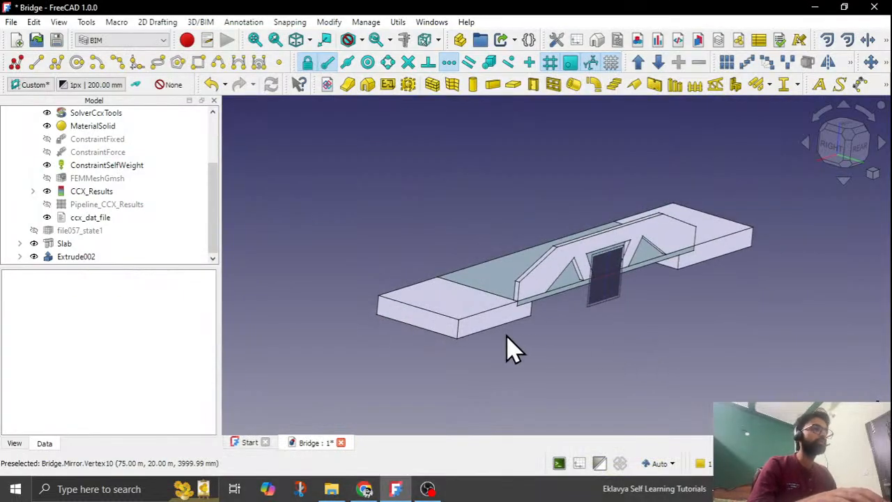
Step: Align the working plane to the near support's top face and view the whole bridge in plan
left_click(451, 305)
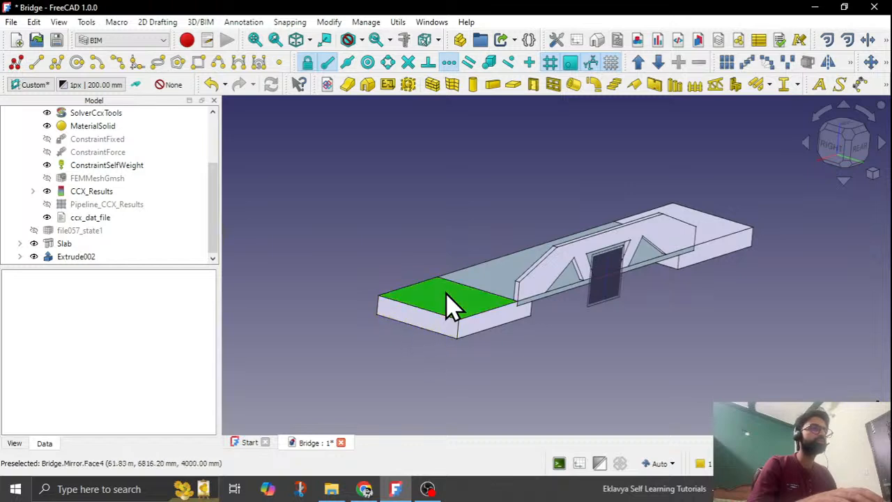
left_click(48, 91)
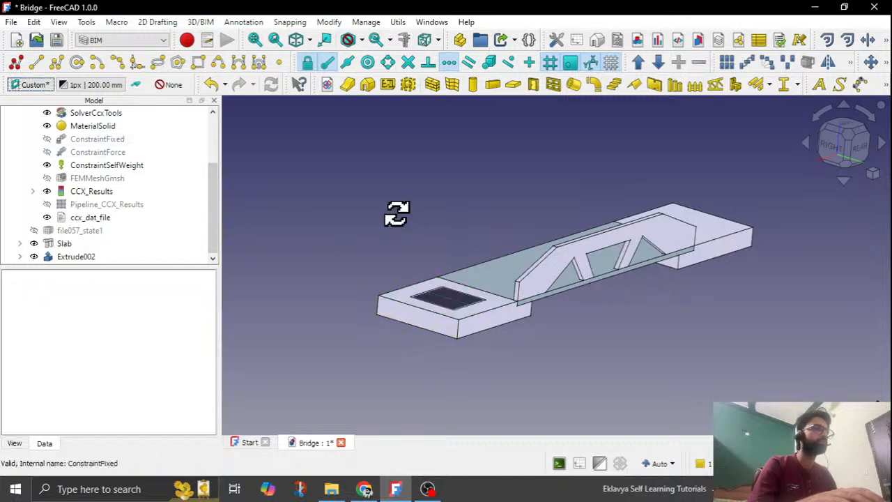
middle_click_drag(396, 213, 398, 238)
left_click(843, 135)
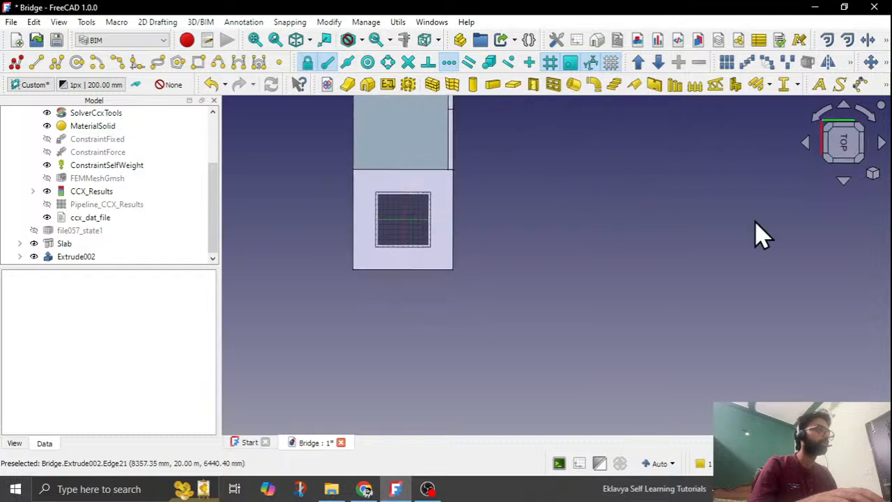
scroll(697, 307, "down", 4)
scroll(609, 138, "up", 2)
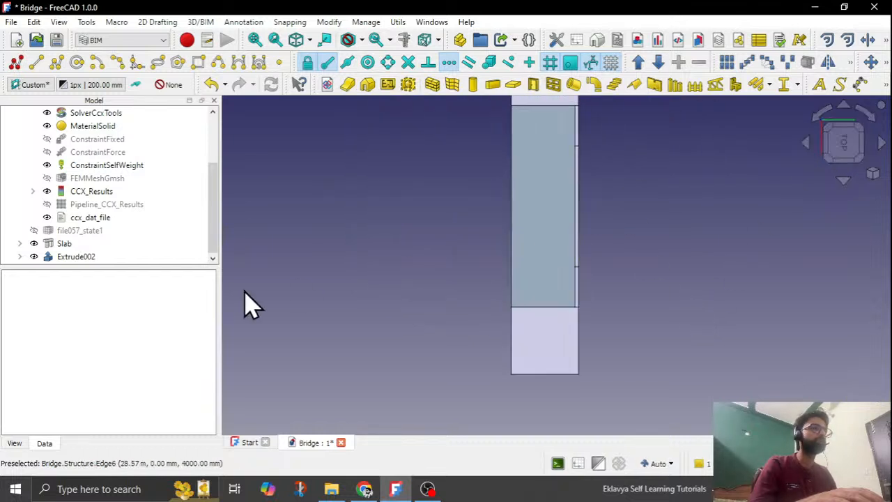
Step: Clone the side truss Extrude002
left_click(76, 257)
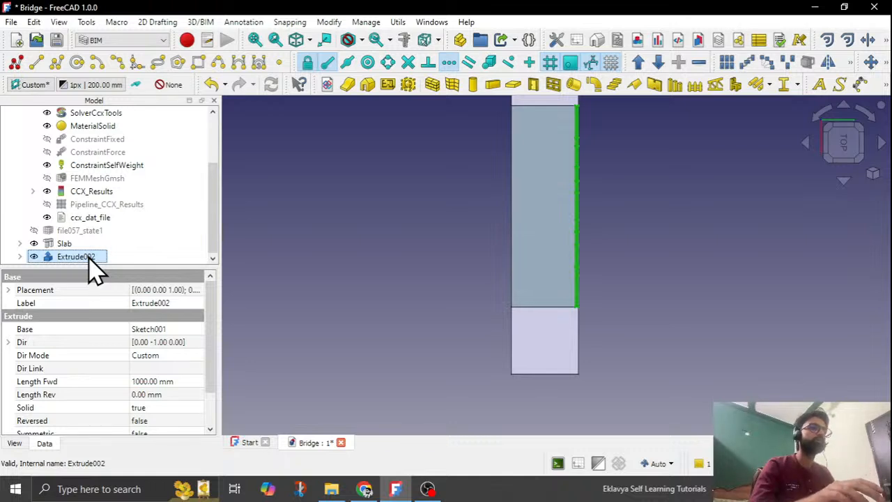
left_click(885, 69)
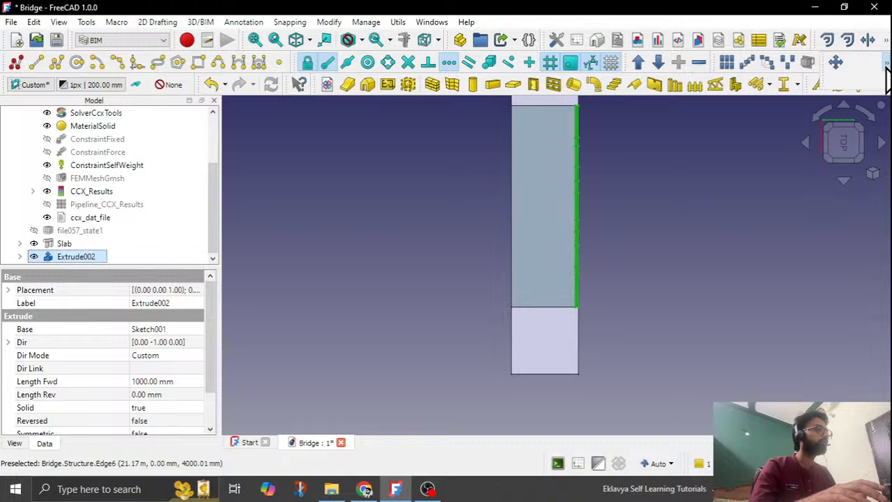
left_click(838, 88)
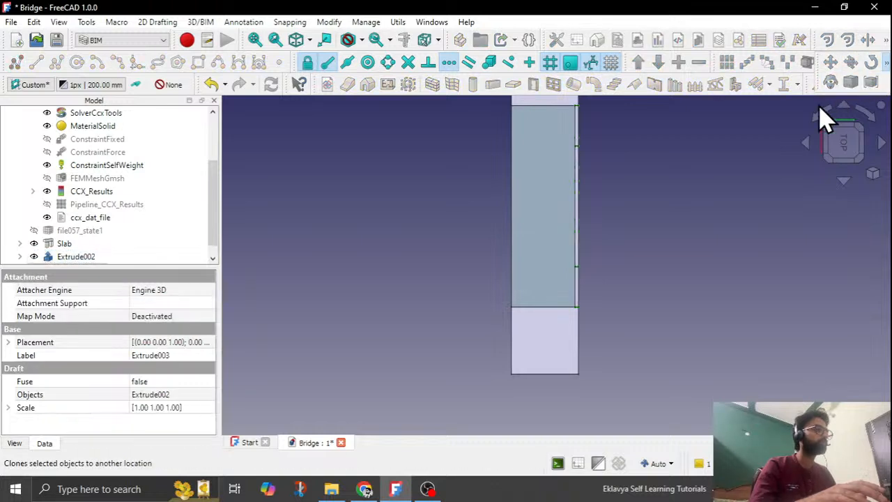
Step: Move the cloned truss -19 m along Y from the inner truss corner to the slab's opposite corner
key("m")
key("v")
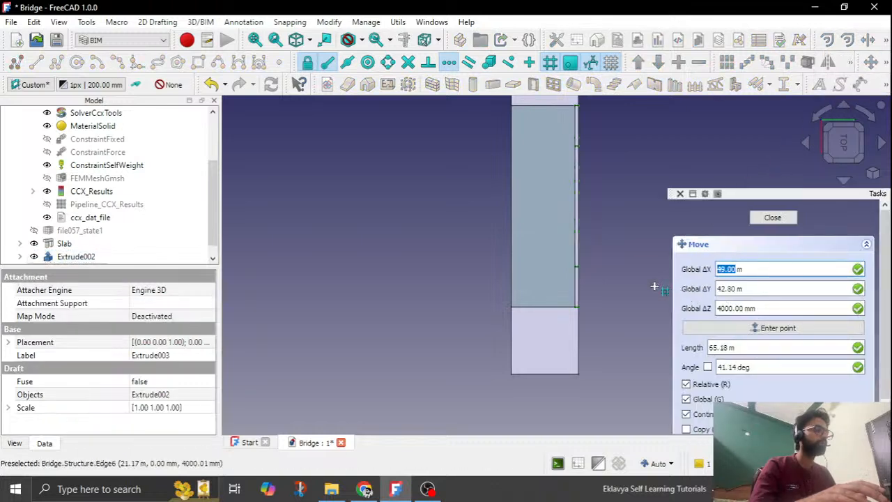
scroll(581, 313, "up", 8)
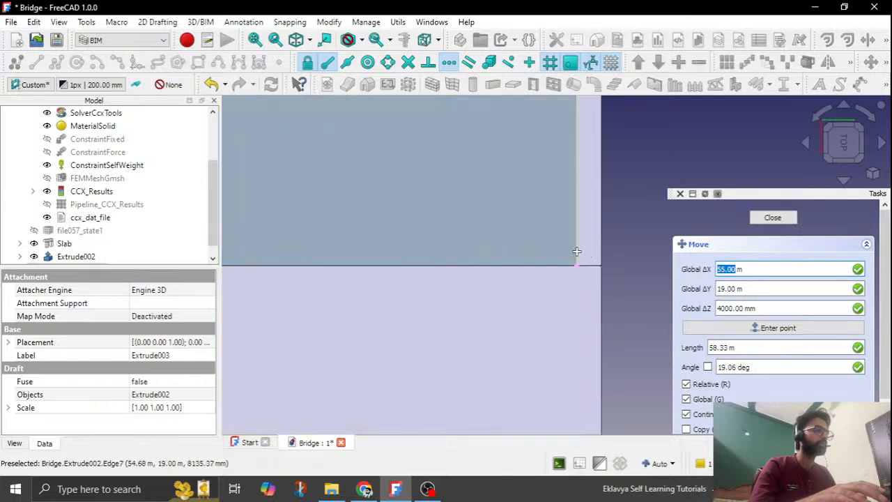
left_click(576, 251)
scroll(605, 297, "down", 5)
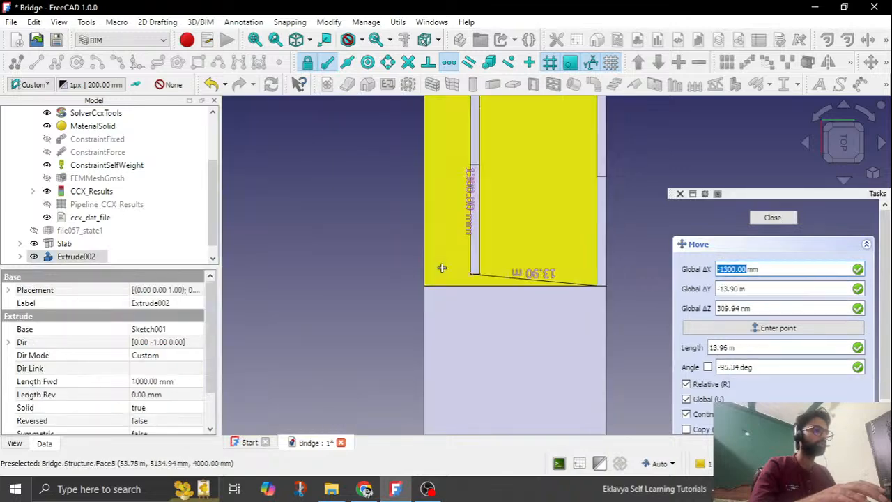
scroll(441, 268, "up", 5)
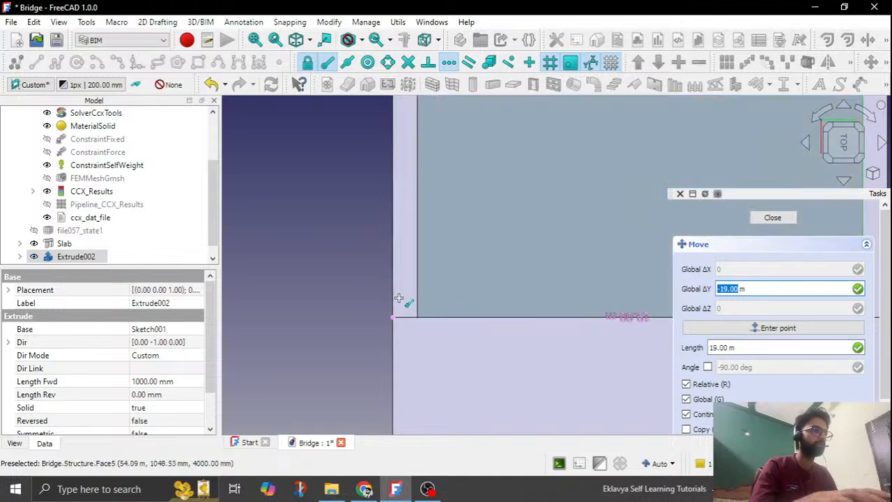
left_click(398, 298)
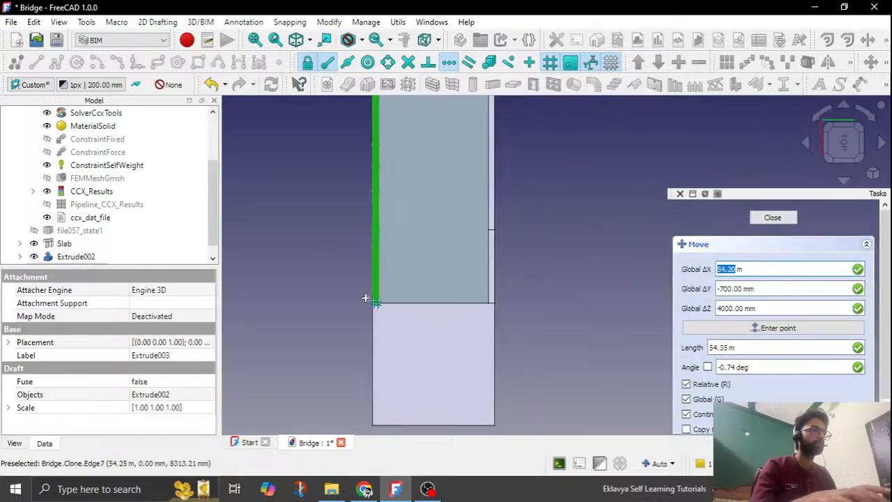
key("Escape")
Step: Examine the bridge with both side trusses from several angles
middle_click_drag(511, 364, 456, 268)
left_click(471, 221)
scroll(559, 201, "down", 2)
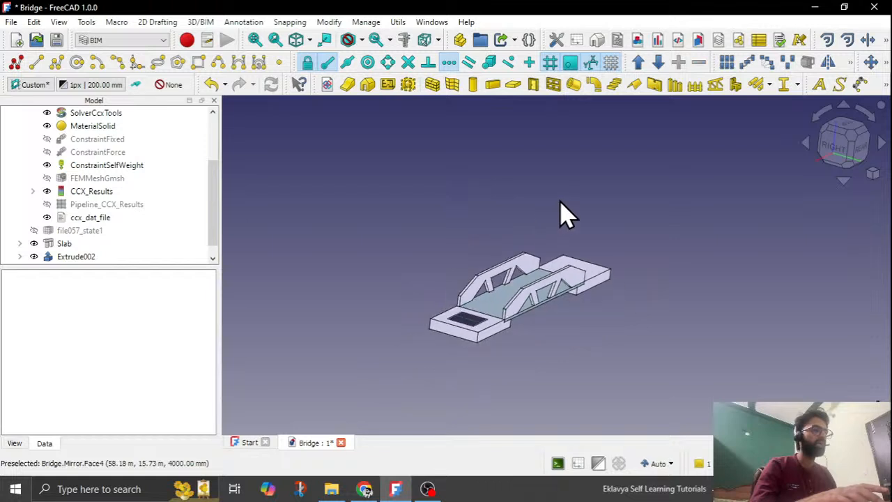
middle_click_drag(557, 341, 530, 328)
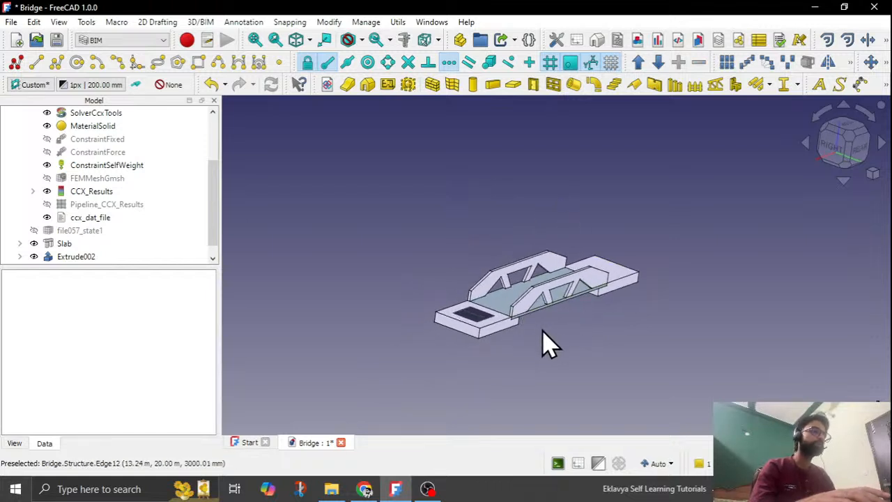
scroll(584, 335, "up", 2)
scroll(579, 320, "up", 1)
scroll(448, 341, "down", 3)
middle_click_drag(615, 360, 570, 369)
middle_click_drag(648, 221, 613, 240)
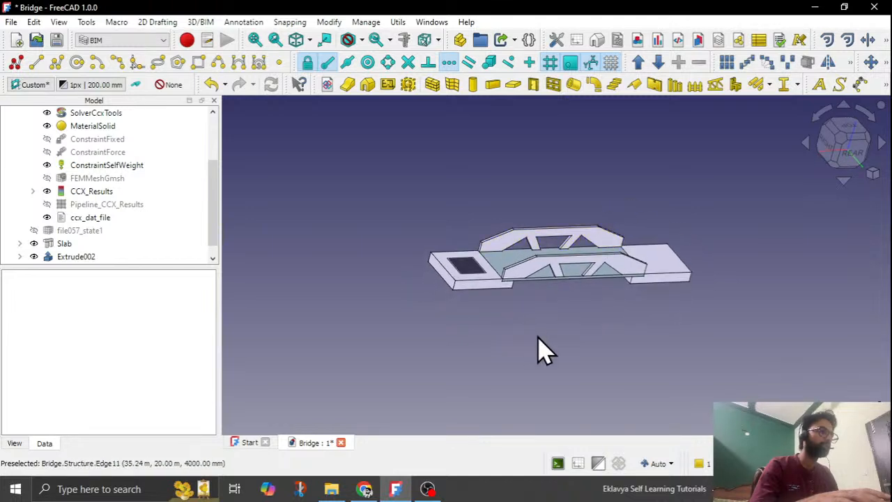
middle_click_drag(561, 340, 615, 345)
scroll(442, 277, "up", 4)
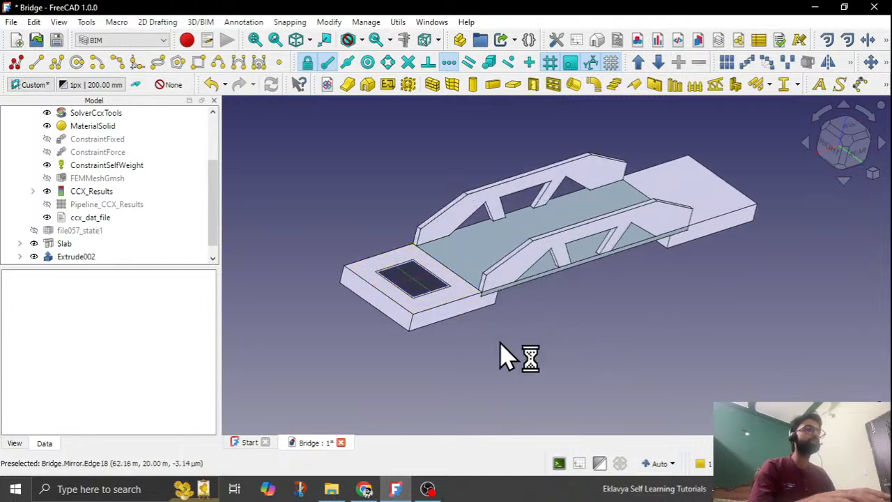
Step: Hide the working-plane grid and convert both side trusses, Extrude002 and Extrude003, into BIM structures
left_click(613, 67)
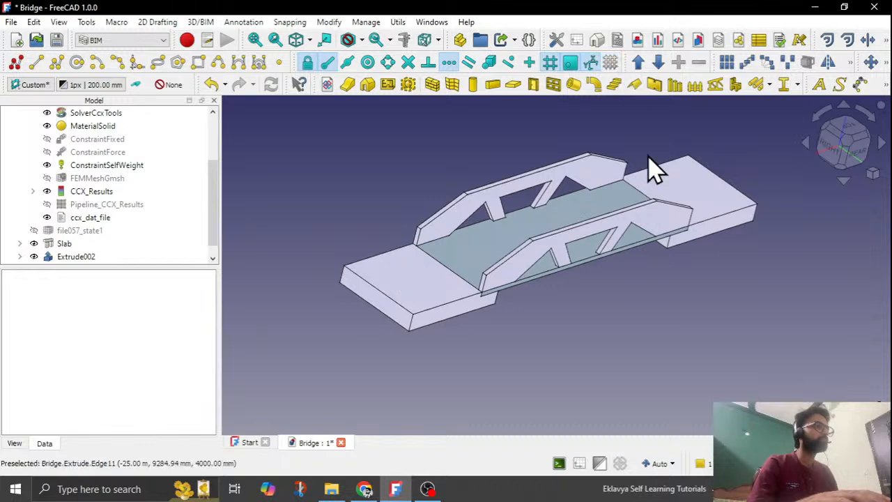
scroll(681, 265, "down", 2)
scroll(204, 258, "down", 1)
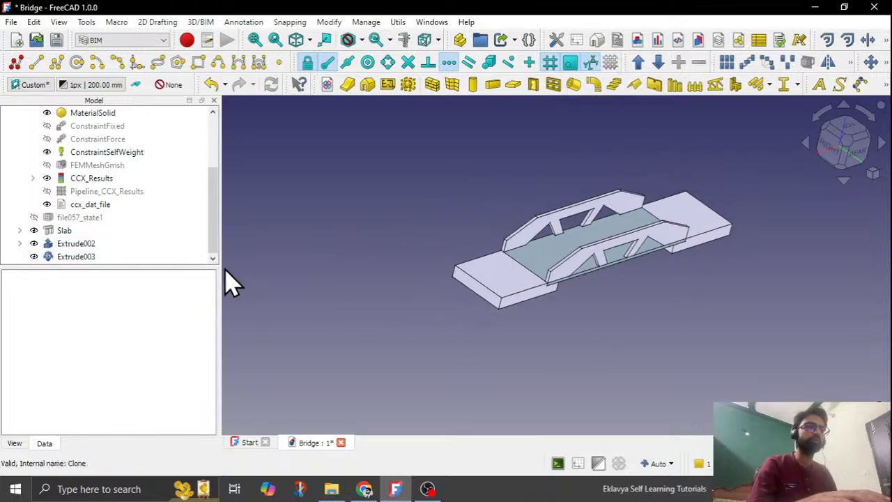
left_click(85, 243)
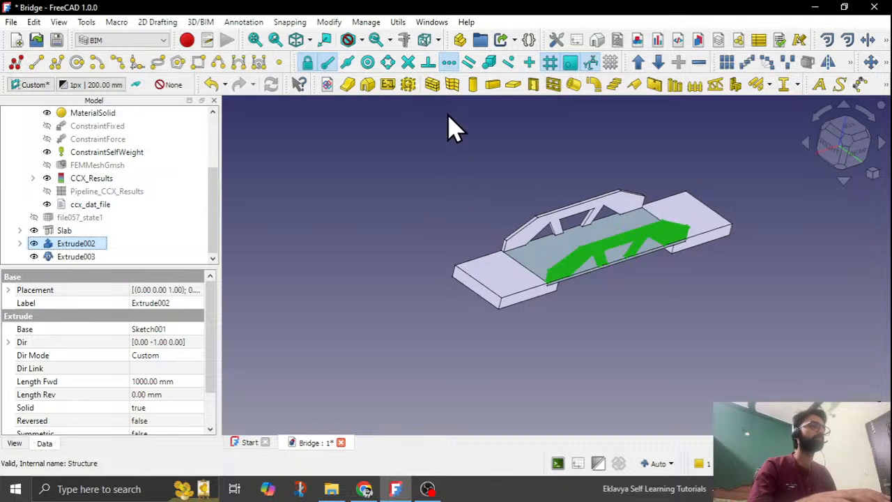
left_click(492, 86)
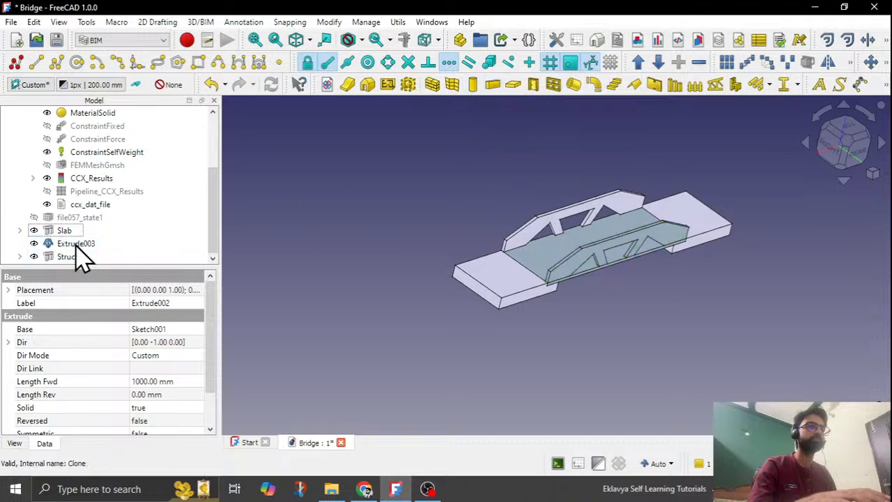
left_click(75, 244)
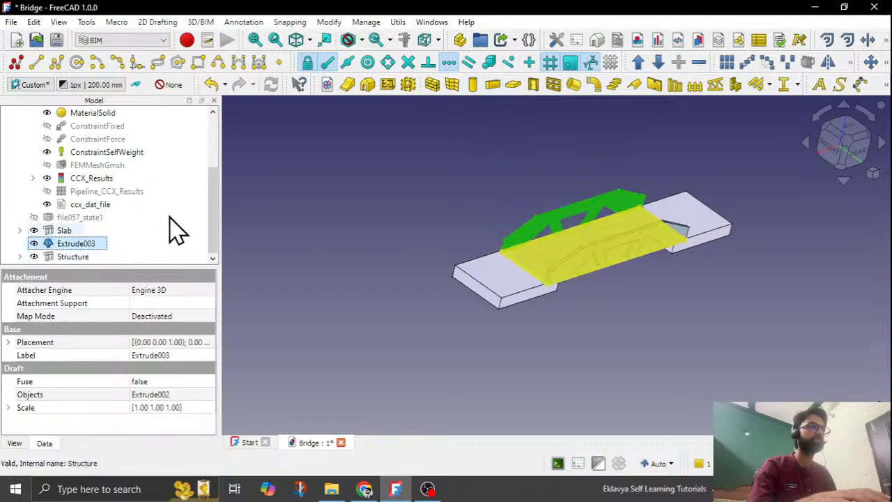
left_click(493, 87)
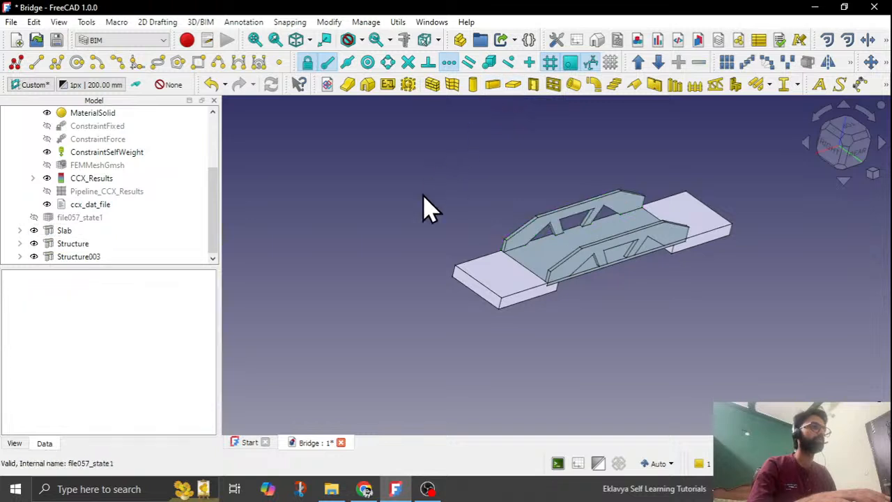
Step: Show the original volume Slab001 over the rebuilt bridge and compare the two shapes
scroll(412, 244, "down", 2)
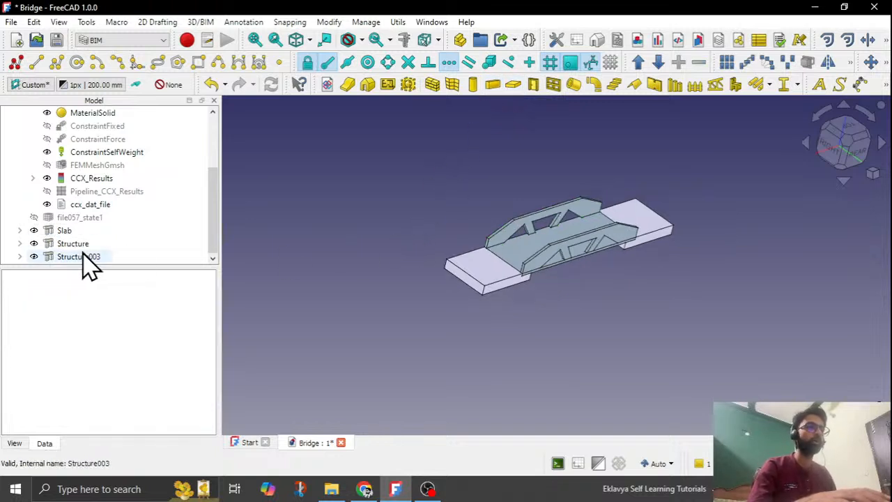
middle_click_drag(471, 342, 494, 354)
scroll(501, 276, "up", 3)
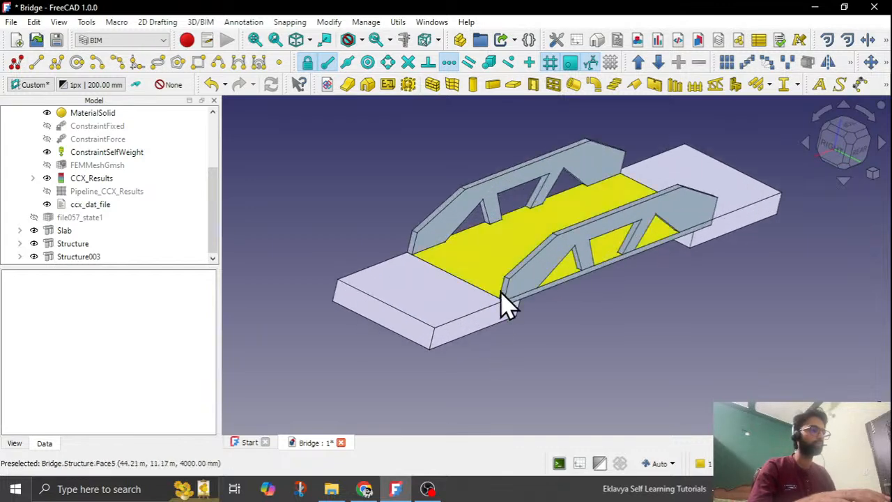
scroll(554, 341, "down", 2)
middle_click_drag(556, 340, 512, 324)
scroll(131, 237, "up", 3)
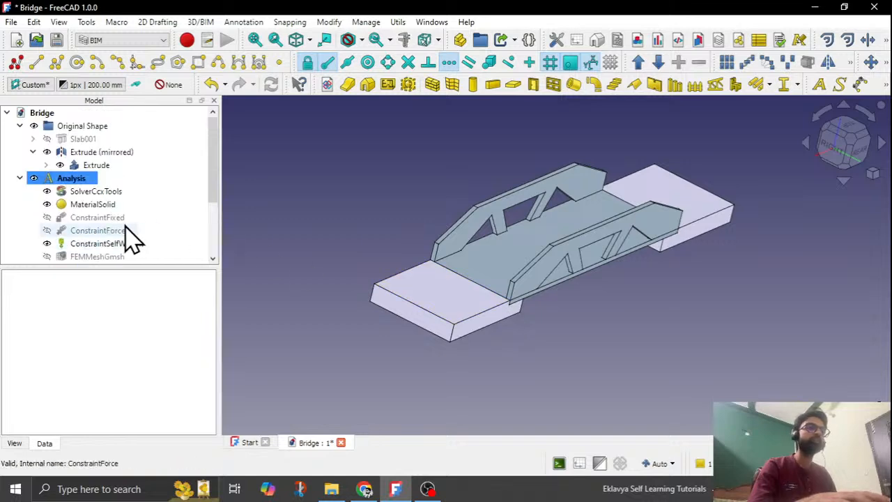
left_click(80, 139)
key("space")
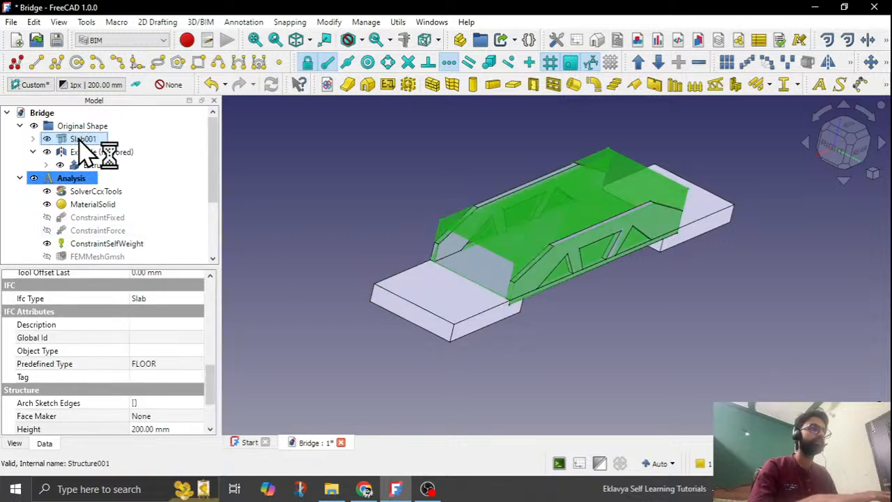
left_click(402, 387)
middle_click_drag(547, 333, 567, 325)
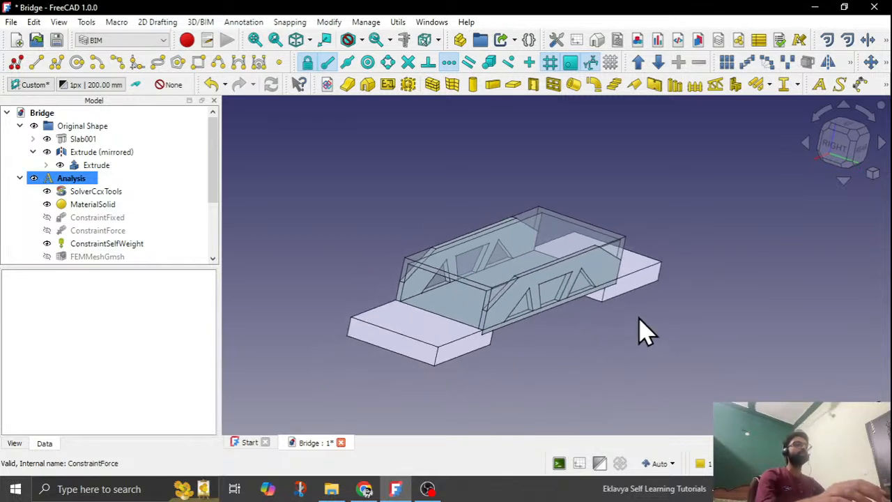
middle_click_drag(643, 330, 641, 309)
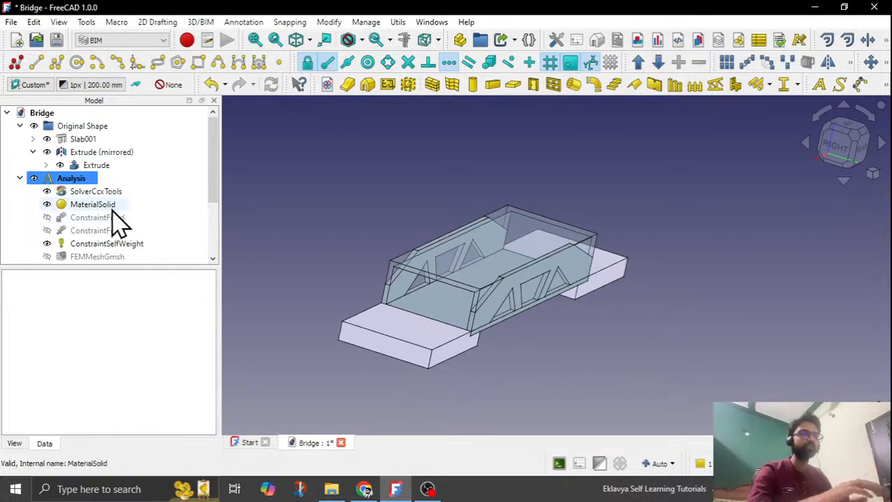
Step: Show the optimized FEM mesh file057_state1 together with the original volume and the rebuilt trusses
scroll(113, 223, "down", 2)
left_click(91, 221)
key("space")
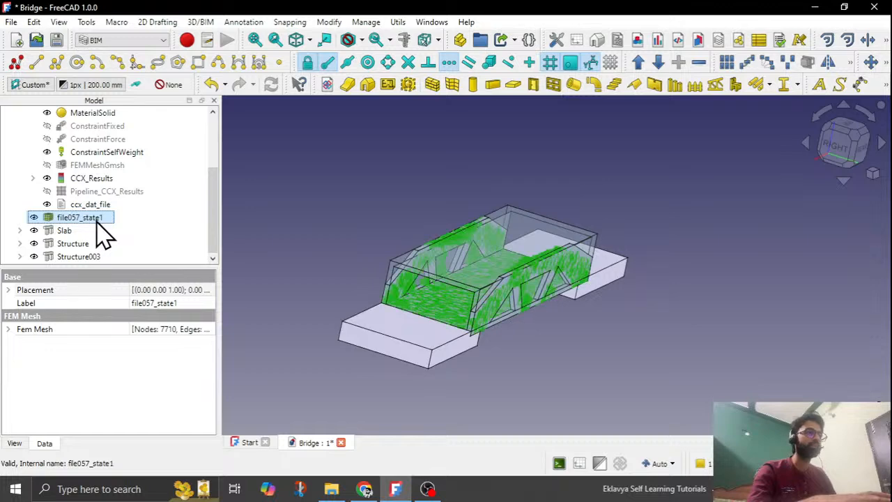
left_click(295, 225)
mouse_move(543, 299)
middle_mouse_down()
mouse_move(563, 297)
mouse_move(548, 296)
middle_mouse_up()
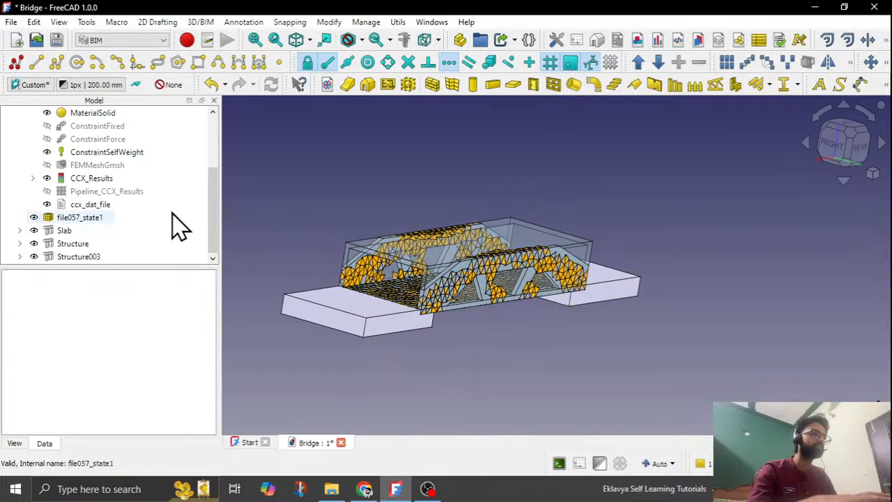
Step: Hide Slab001 and examine how the rebuilt trusses match the optimized mesh
scroll(179, 225, "up", 2)
left_click(85, 139)
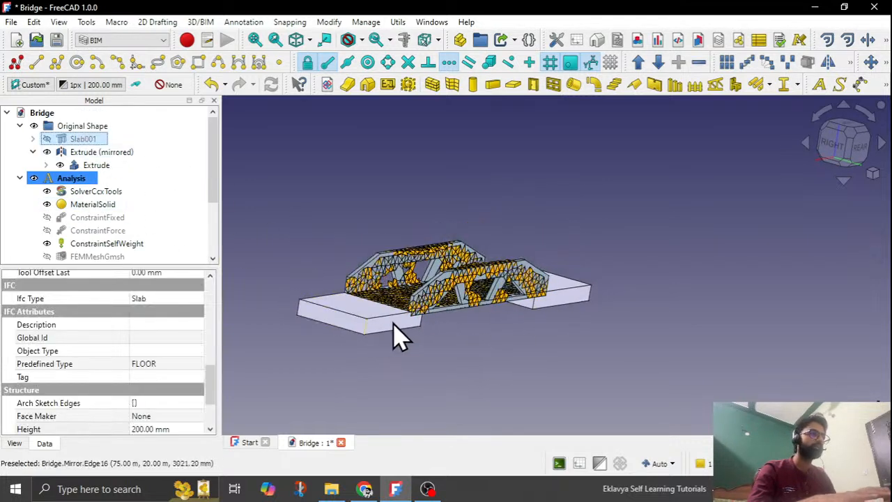
middle_click_drag(397, 334, 380, 232)
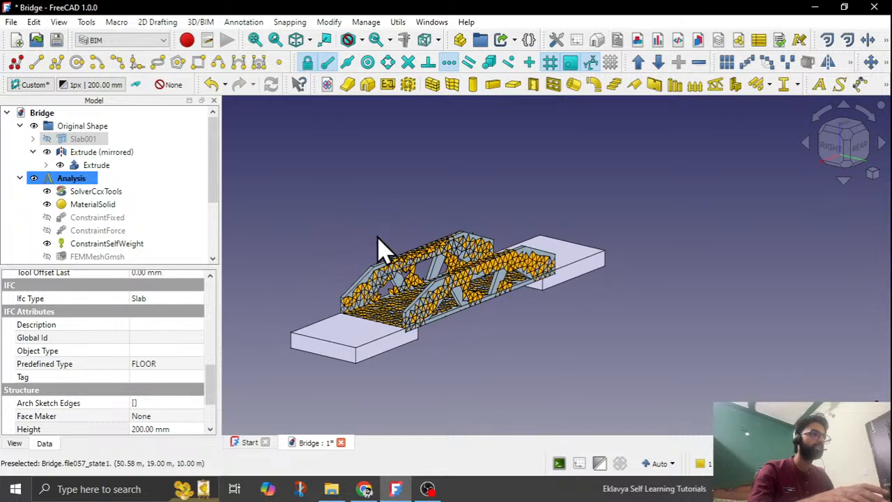
scroll(367, 272, "up", 3)
scroll(478, 295, "down", 3)
middle_click_drag(509, 324, 534, 328)
Step: Hide the mesh file057_state1 and examine the finished bridge from several angles
scroll(105, 212, "down", 3)
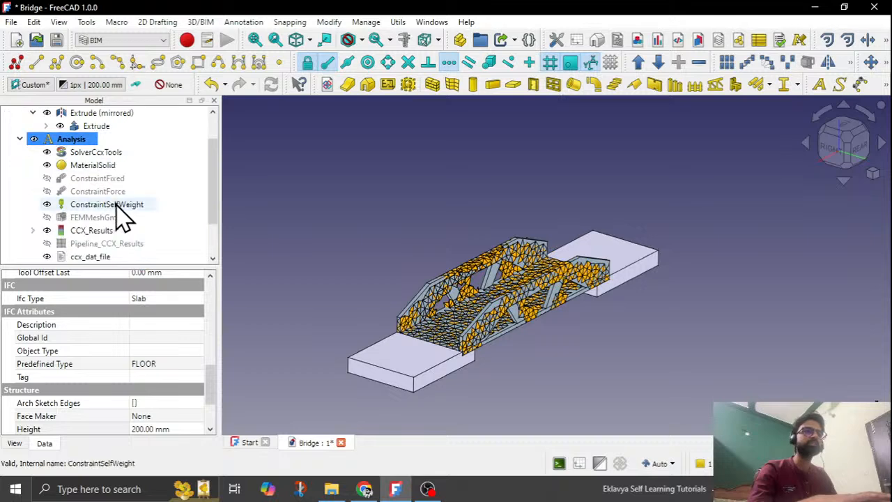
left_click(94, 218)
key("space")
left_click(328, 206)
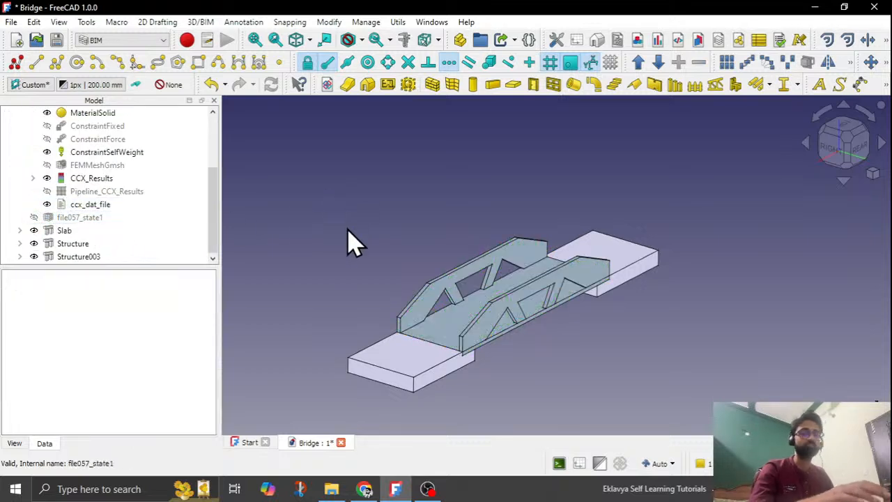
middle_click_drag(418, 290, 448, 363)
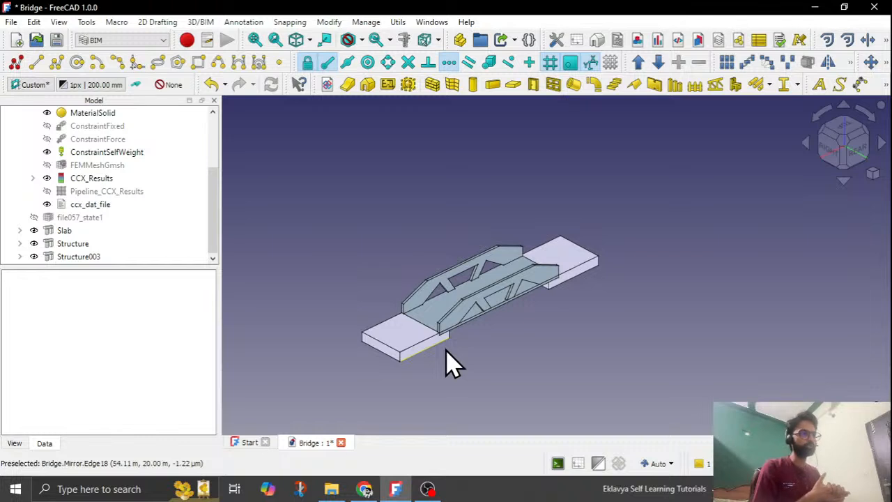
middle_click_drag(445, 350, 593, 328)
scroll(476, 332, "up", 3)
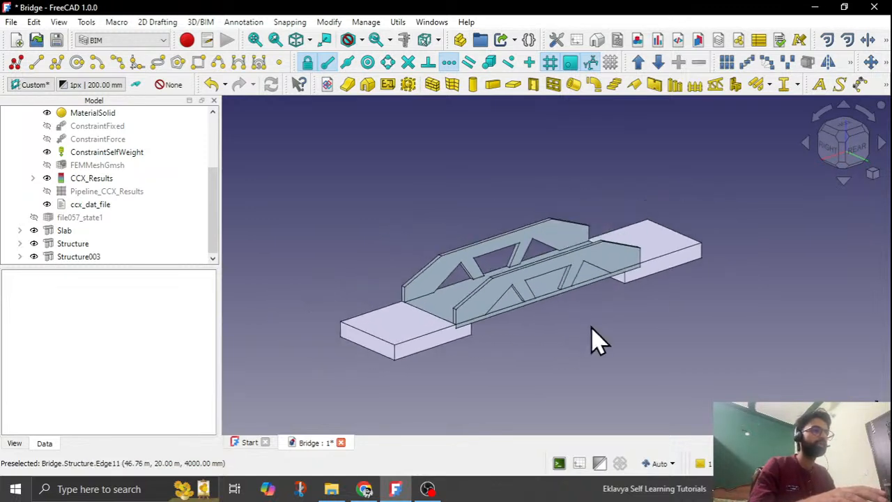
scroll(591, 339, "down", 1)
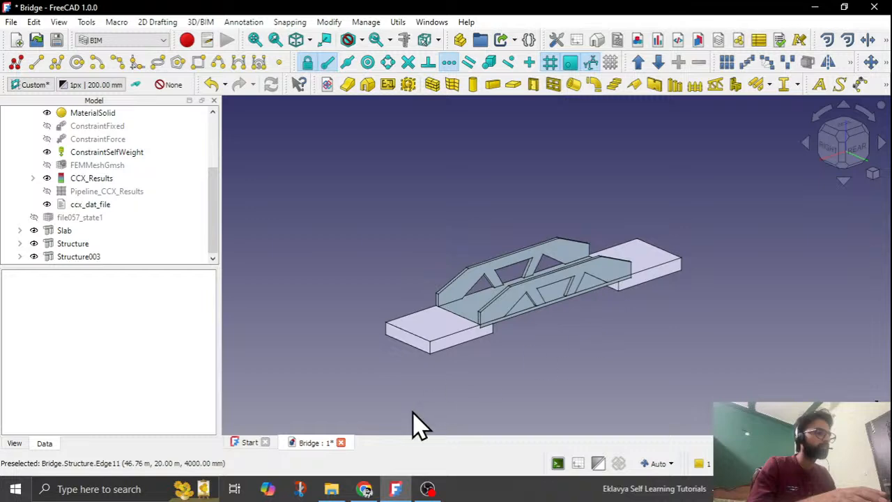
Step: Switch to YouTube Studio in the browser and end the live stream
left_click(365, 488)
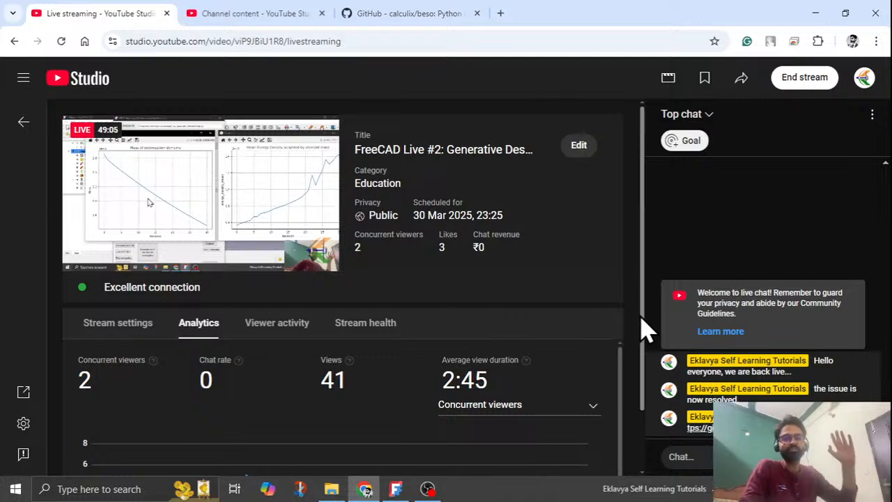
left_click(803, 80)
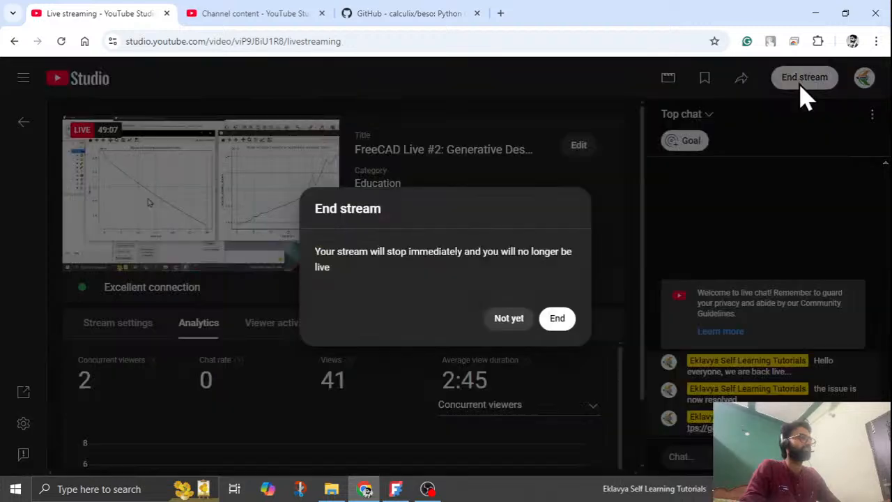
left_click(561, 319)
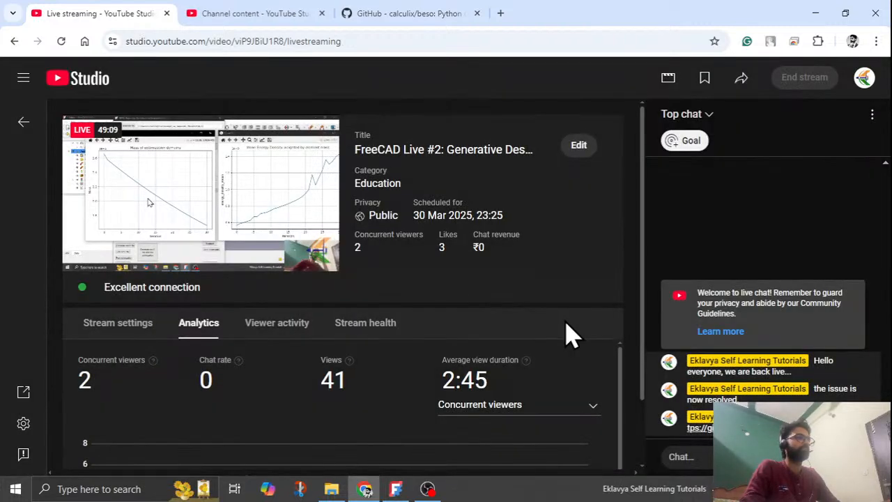